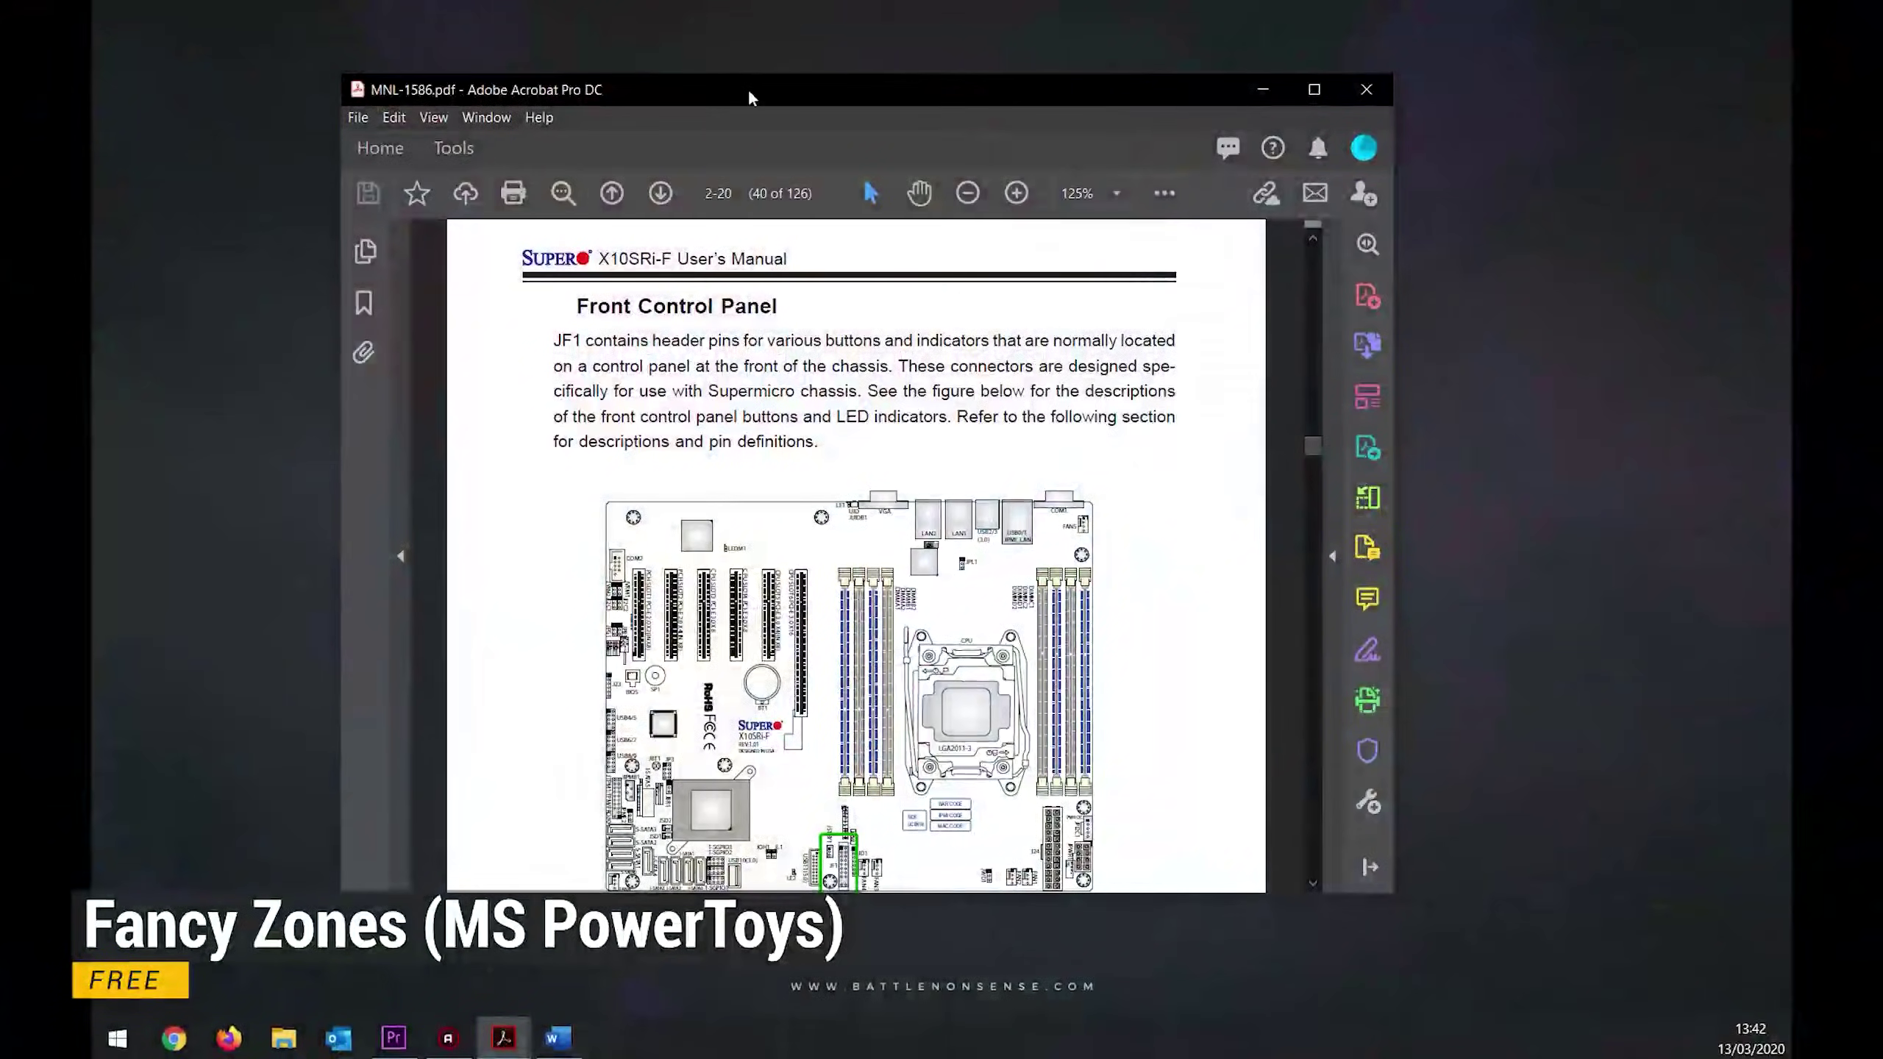
Step: Tile the manuals, megaraid_sas.pdf, Word and Premiere Pro into screen halves using Win+Arrow and Snap Assist
left_click_drag(757, 93, 1786, 6)
left_click_drag(1335, 11, 96, 370)
left_click(1202, 957)
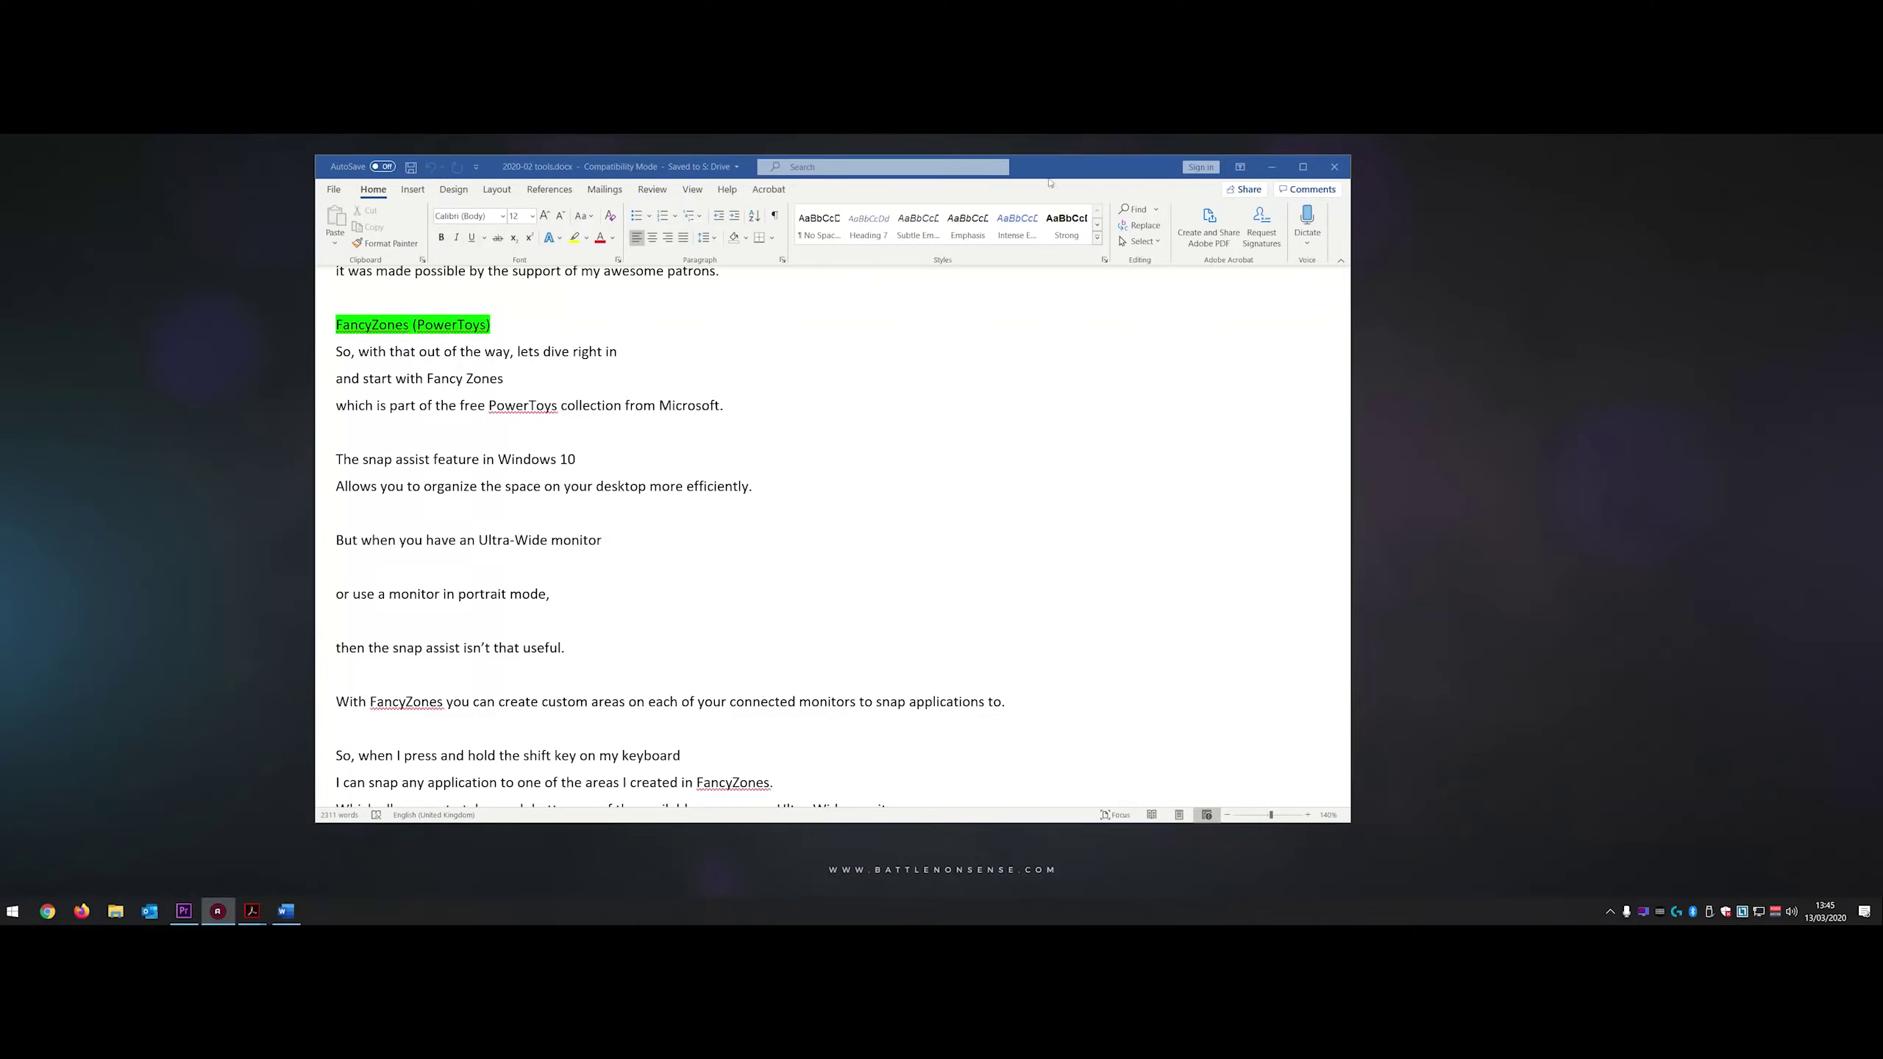
key("super+Left")
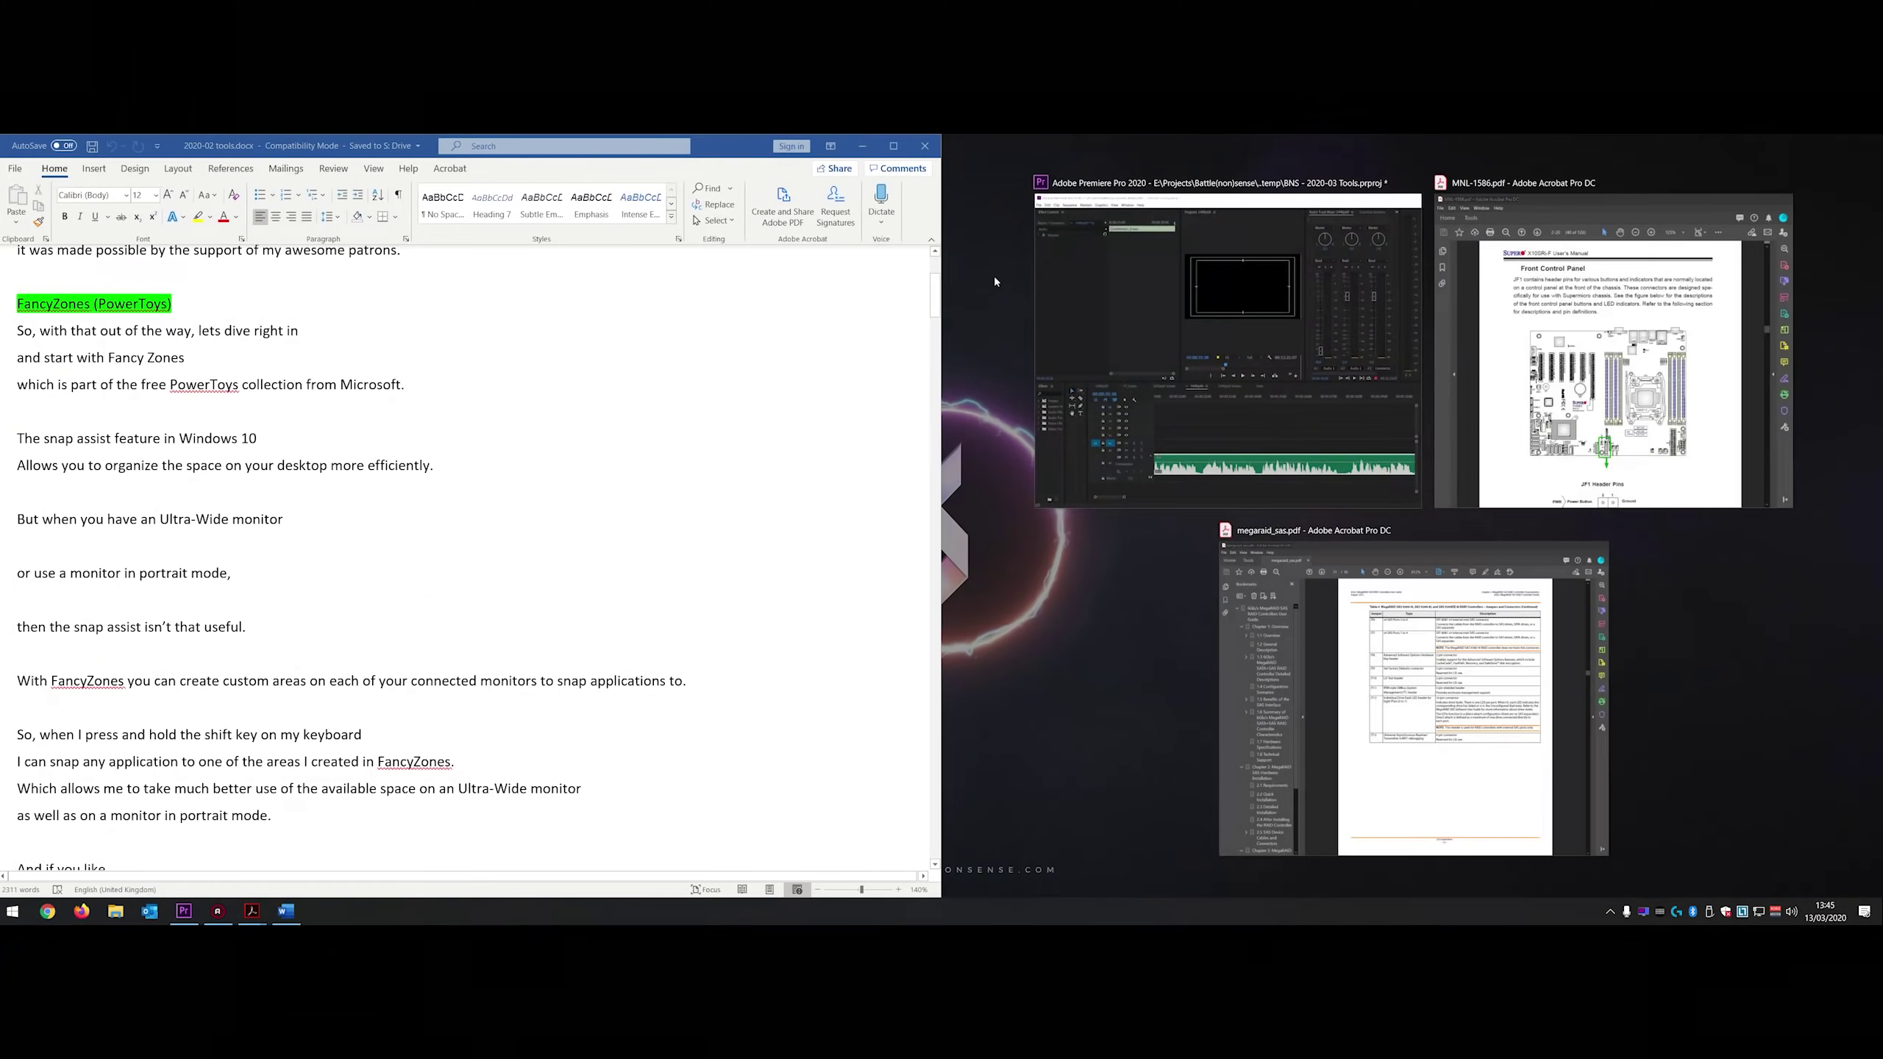
left_click(995, 276)
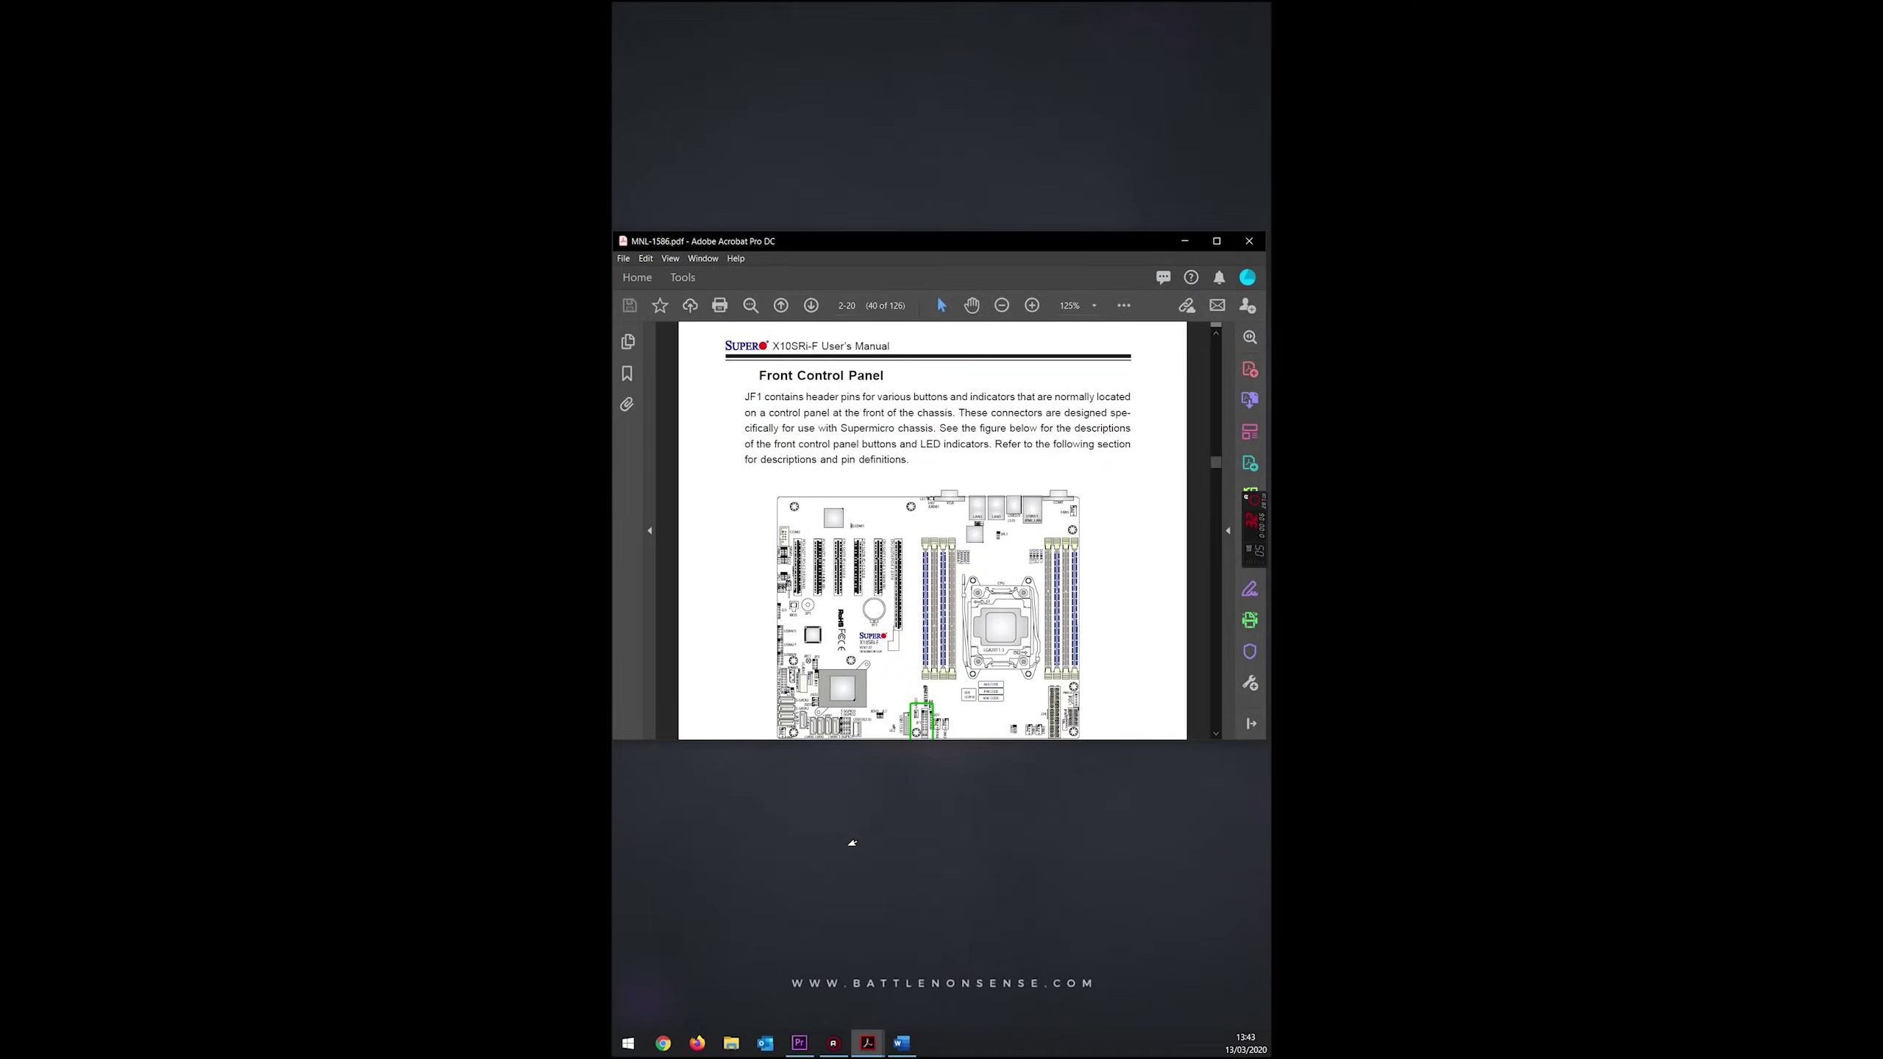
key("super+Up")
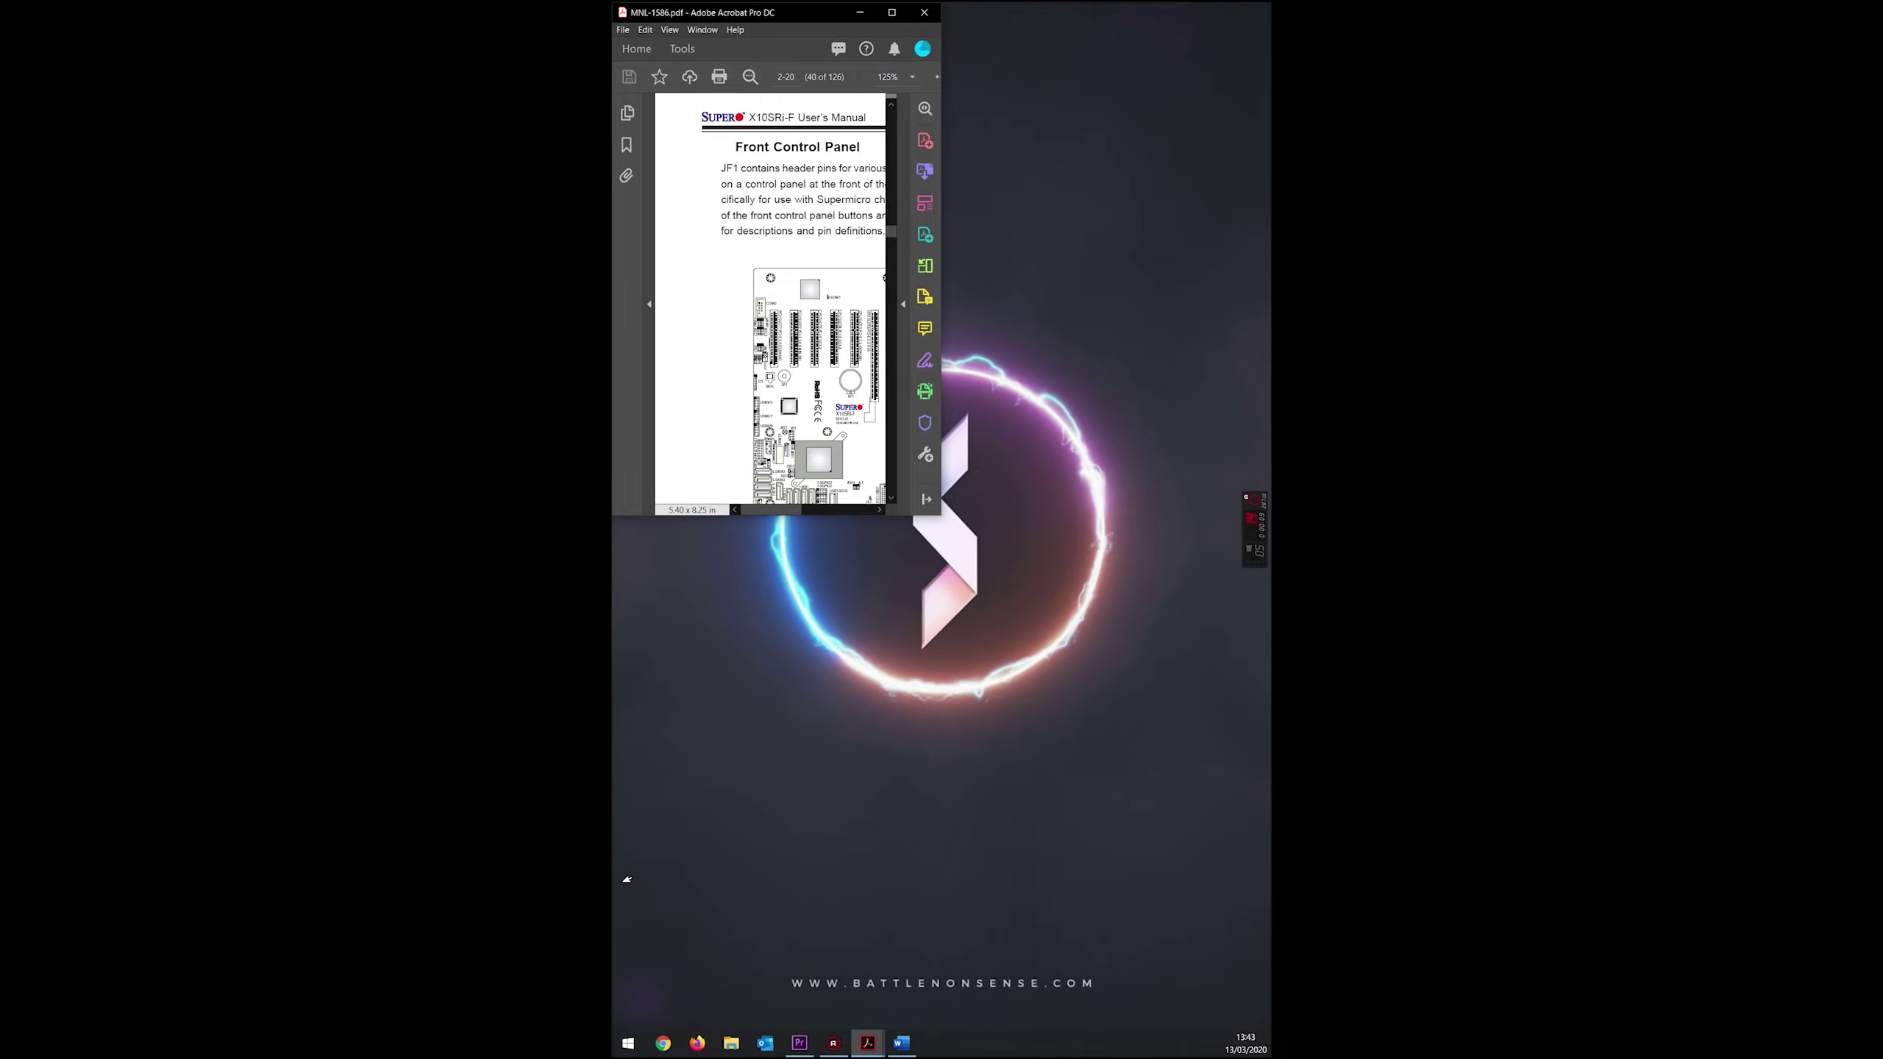
key("super+Left")
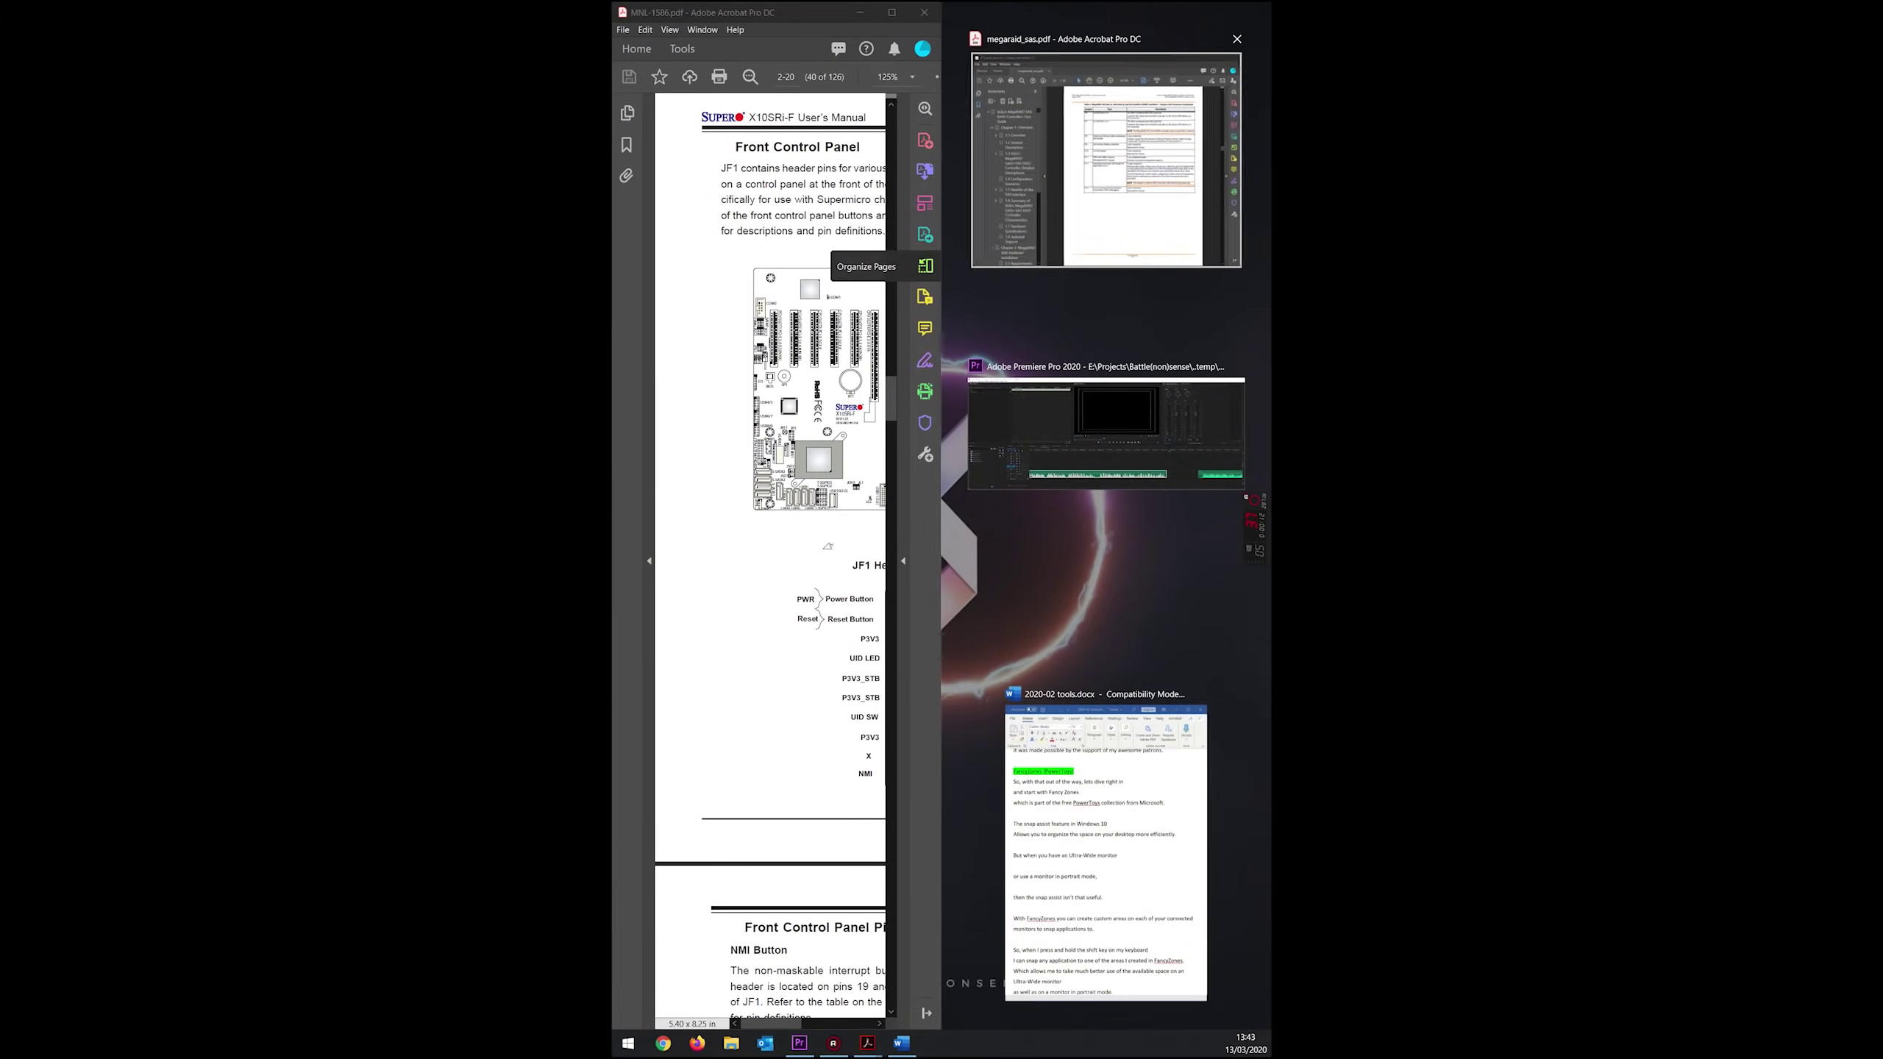
key("Return")
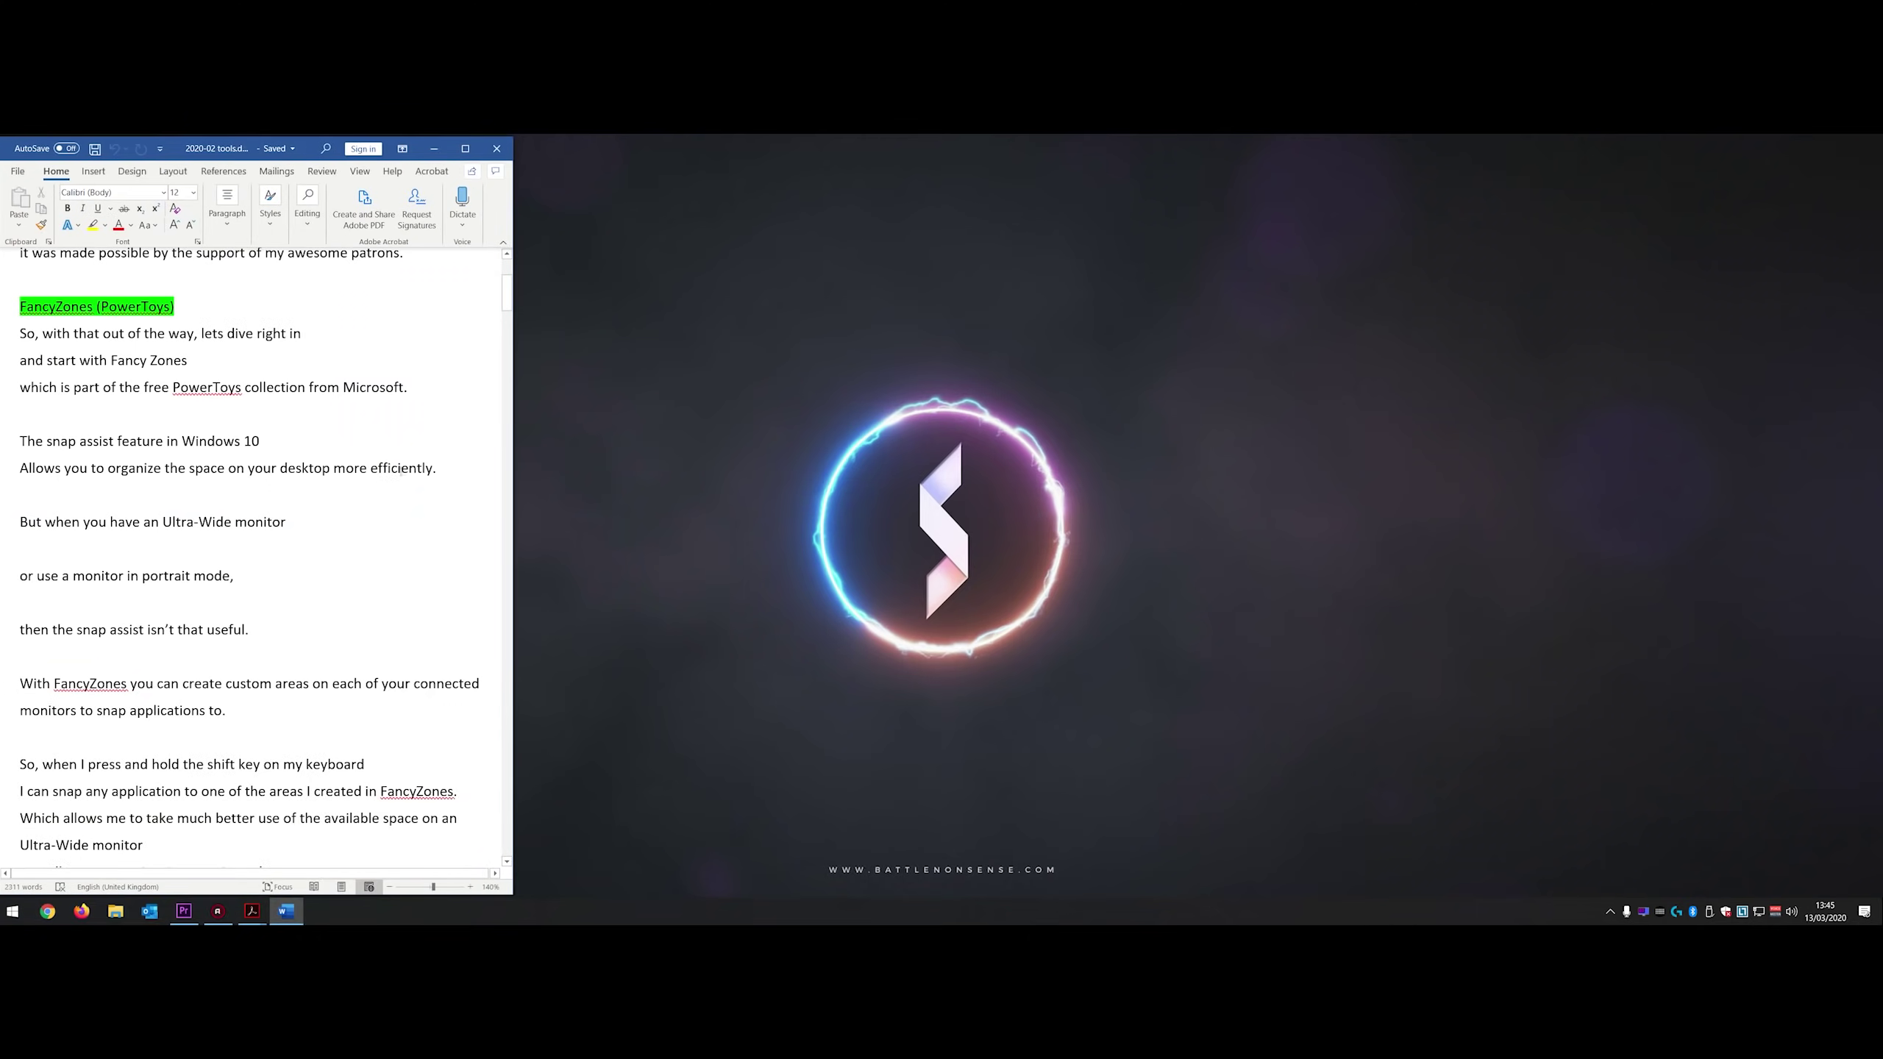
Step: Snap Premiere Pro into the right zone, the manual top and megaraid_sas.pdf bottom
left_click(186, 912)
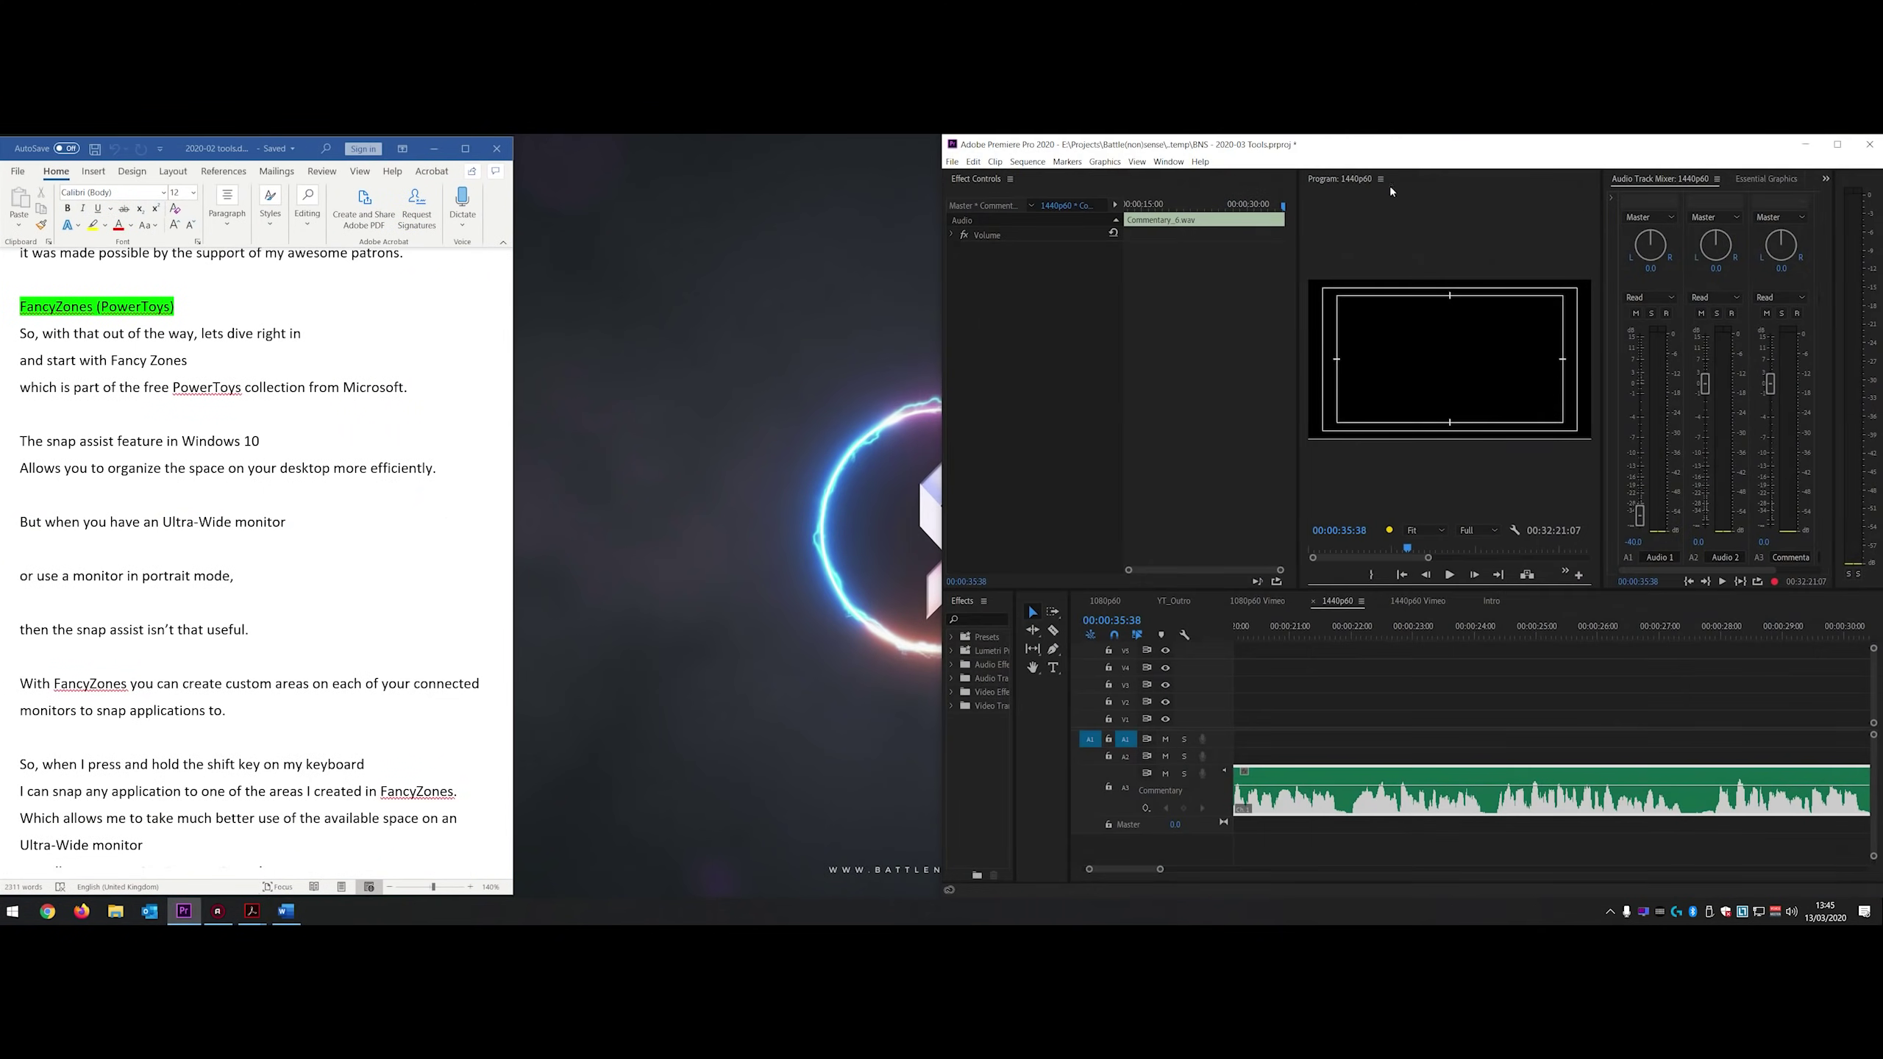
left_click_drag(1447, 146, 1243, 282)
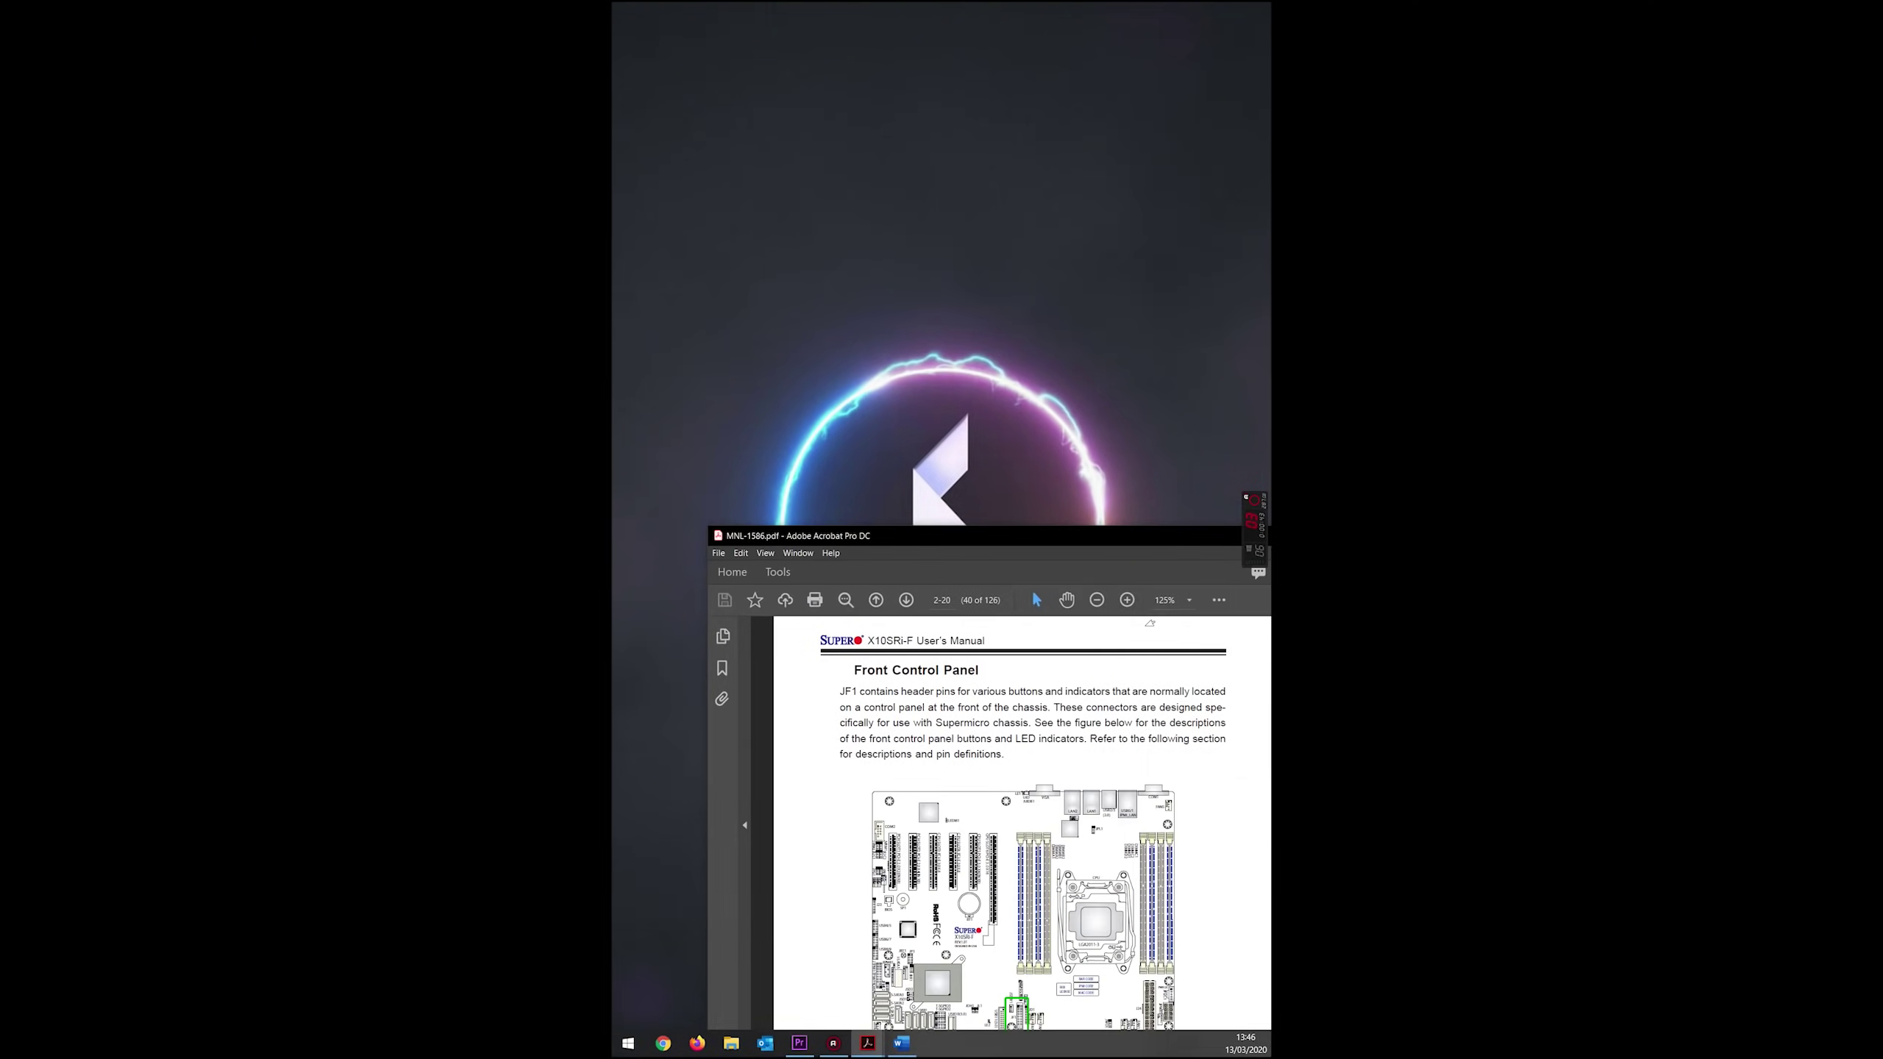
left_click_drag(1045, 535, 1103, 208)
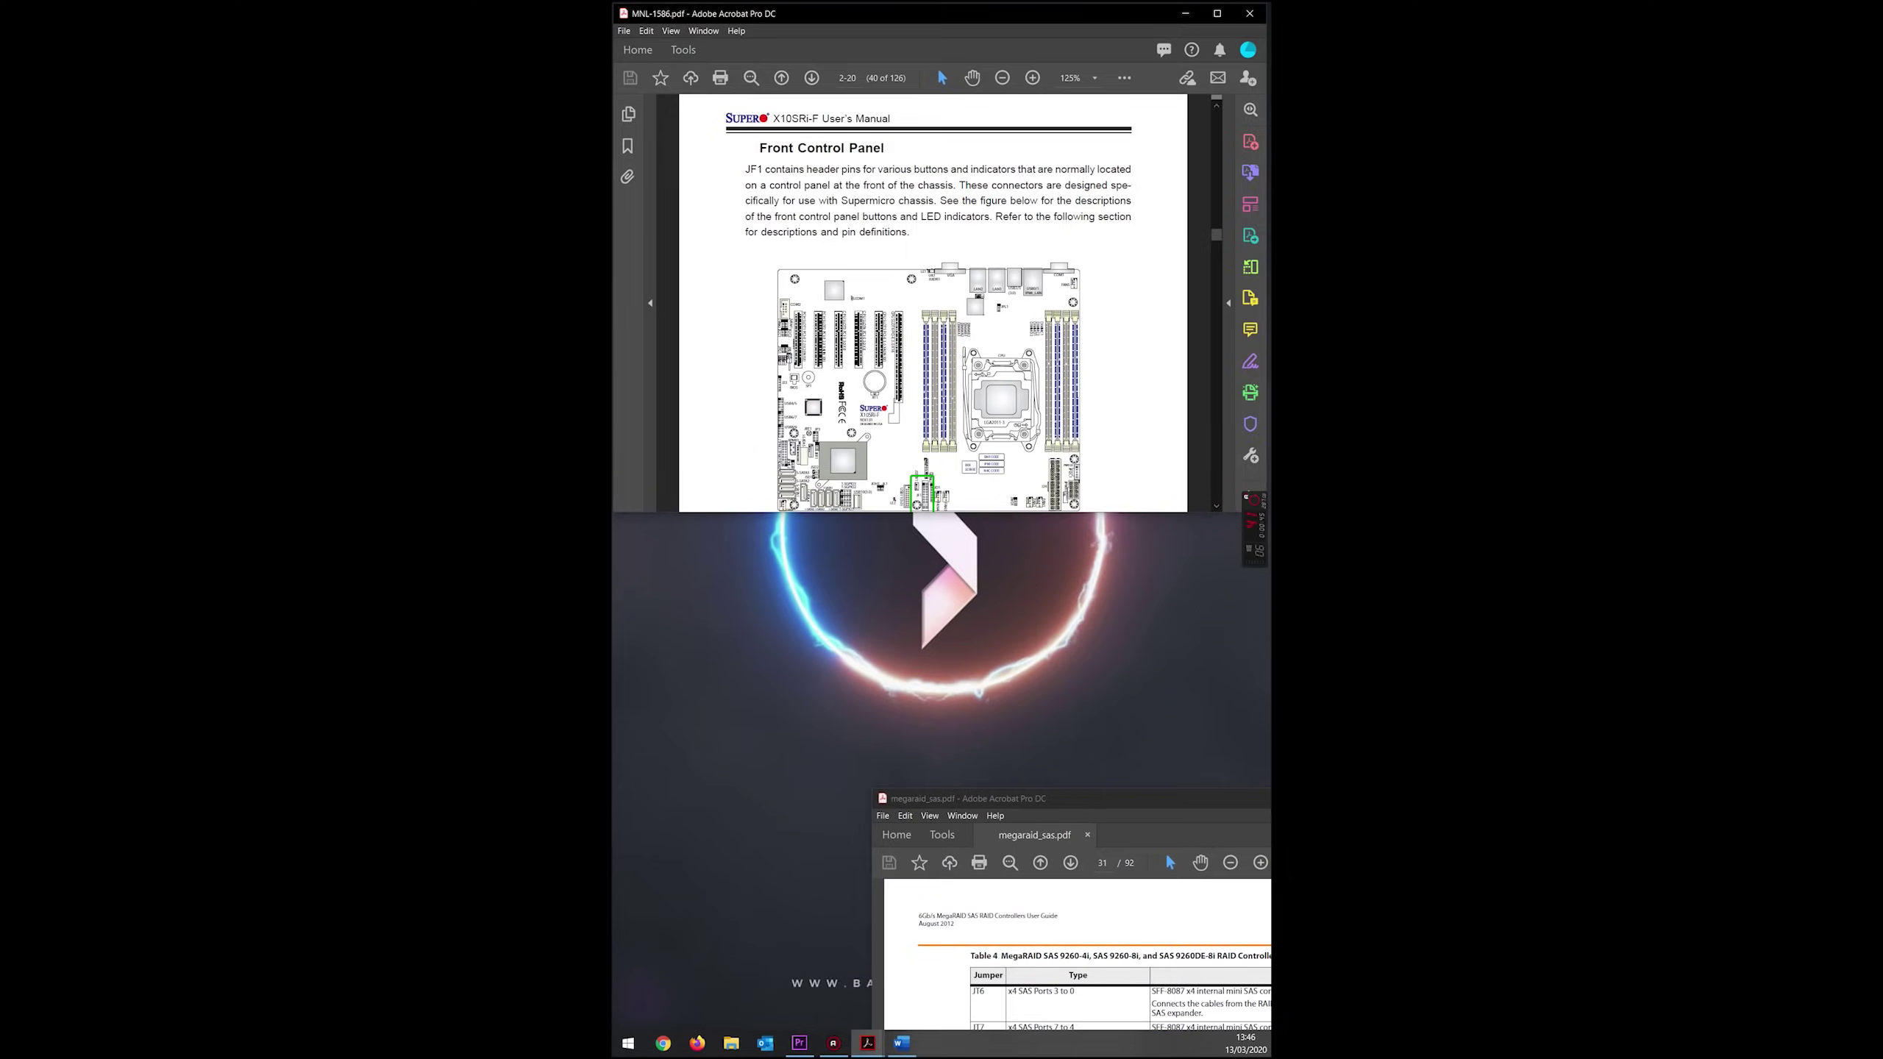
left_click_drag(1105, 798, 921, 570)
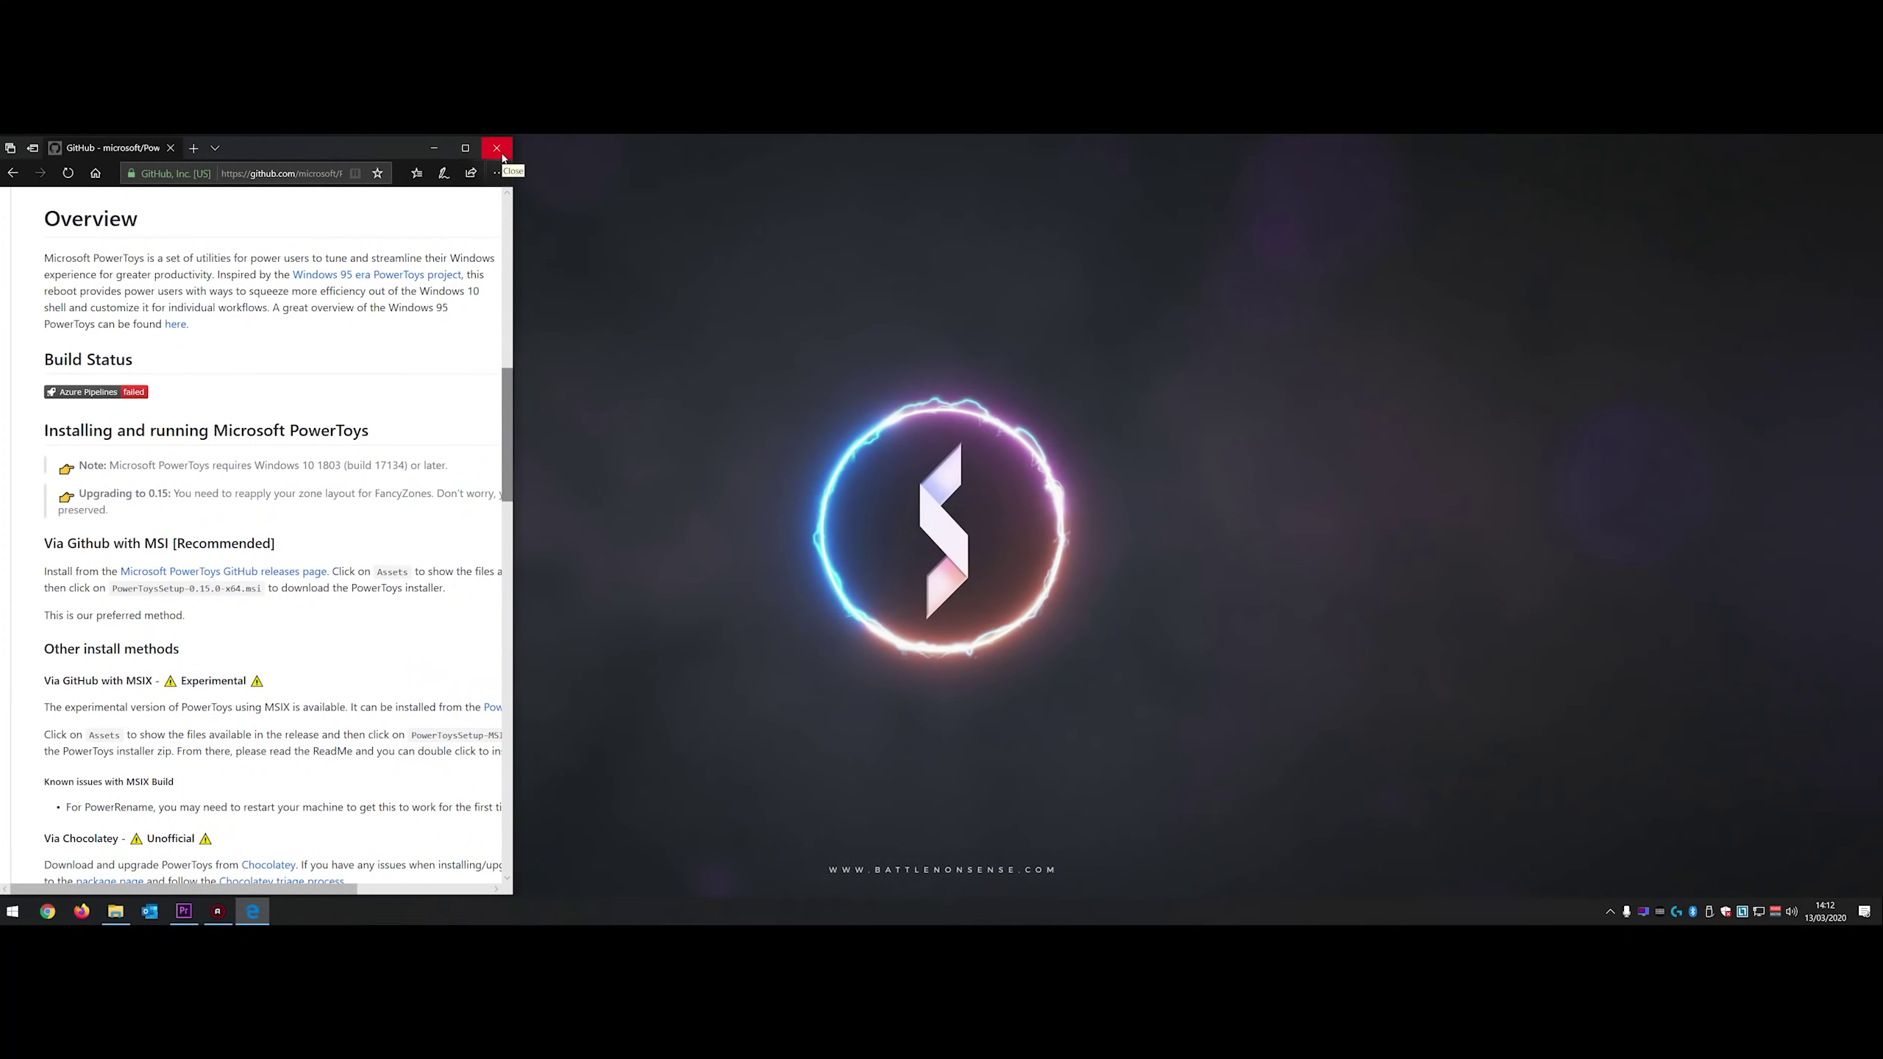
Step: Create a new desktop fence named Games
left_click(496, 149)
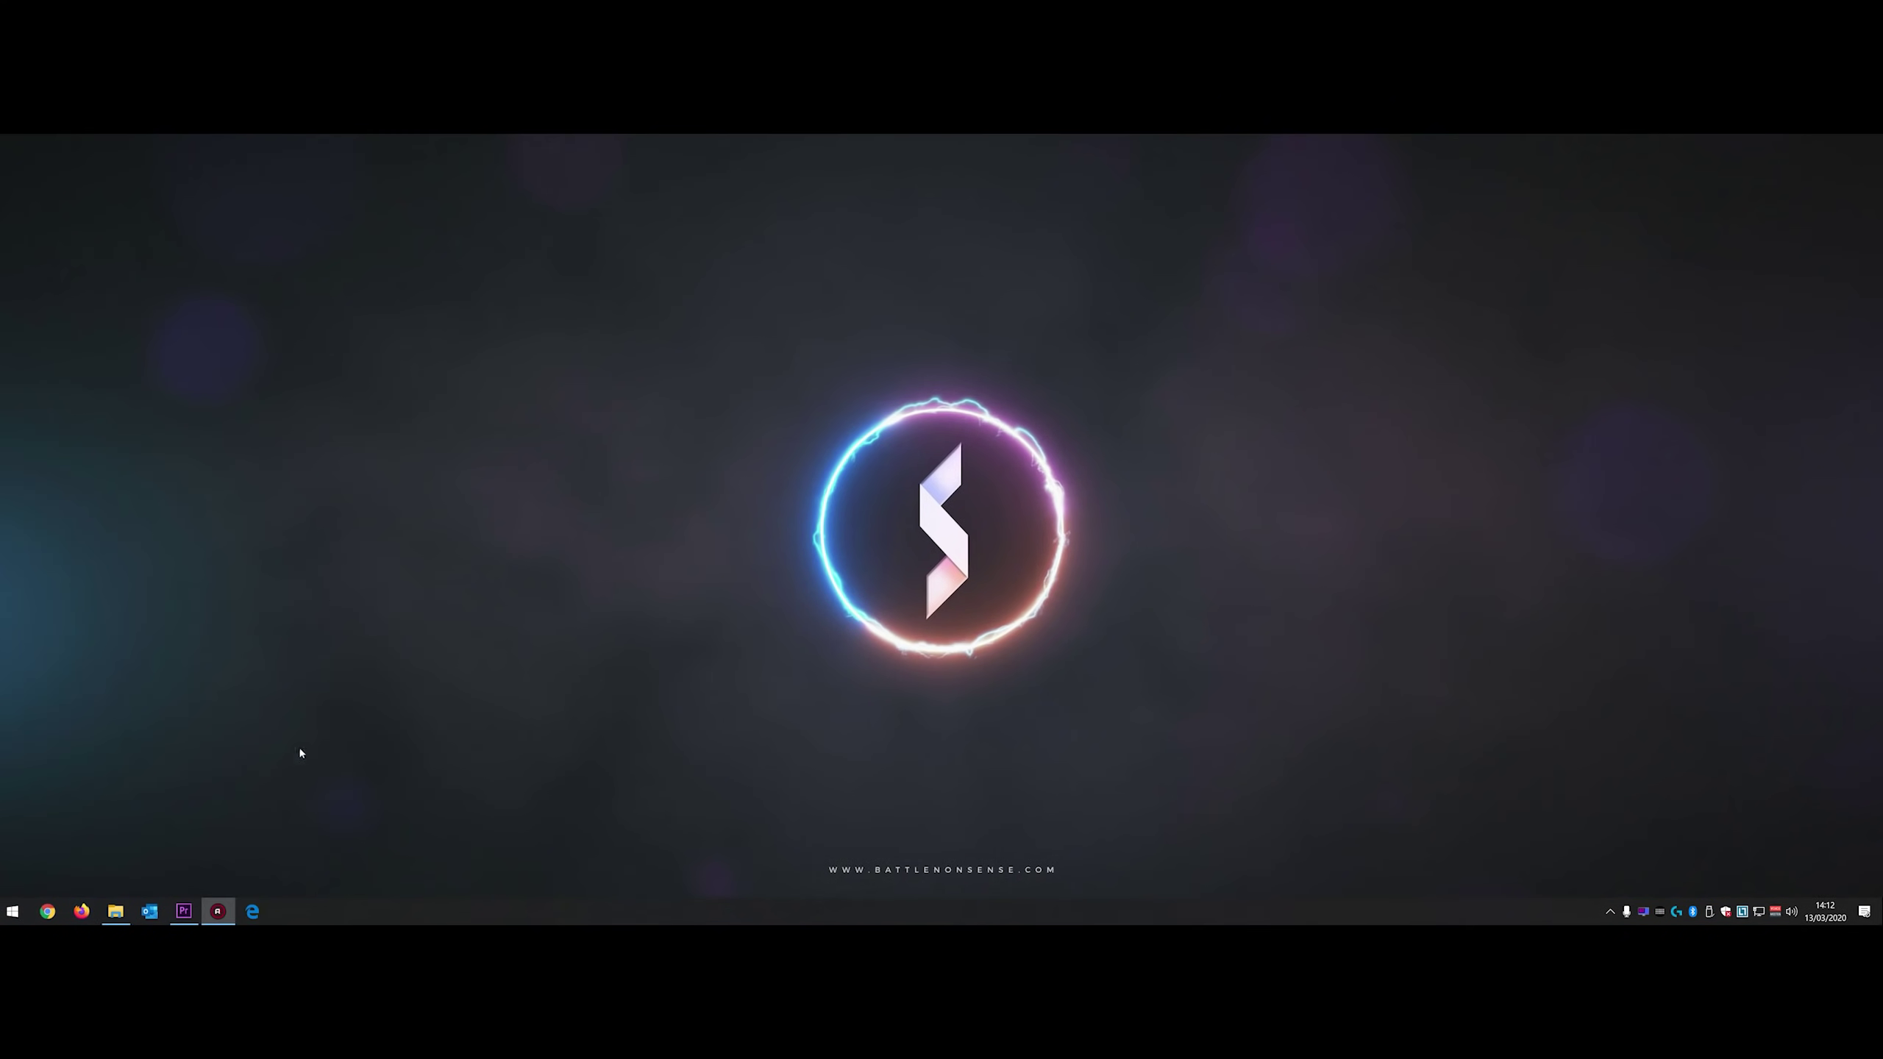
left_click(262, 912)
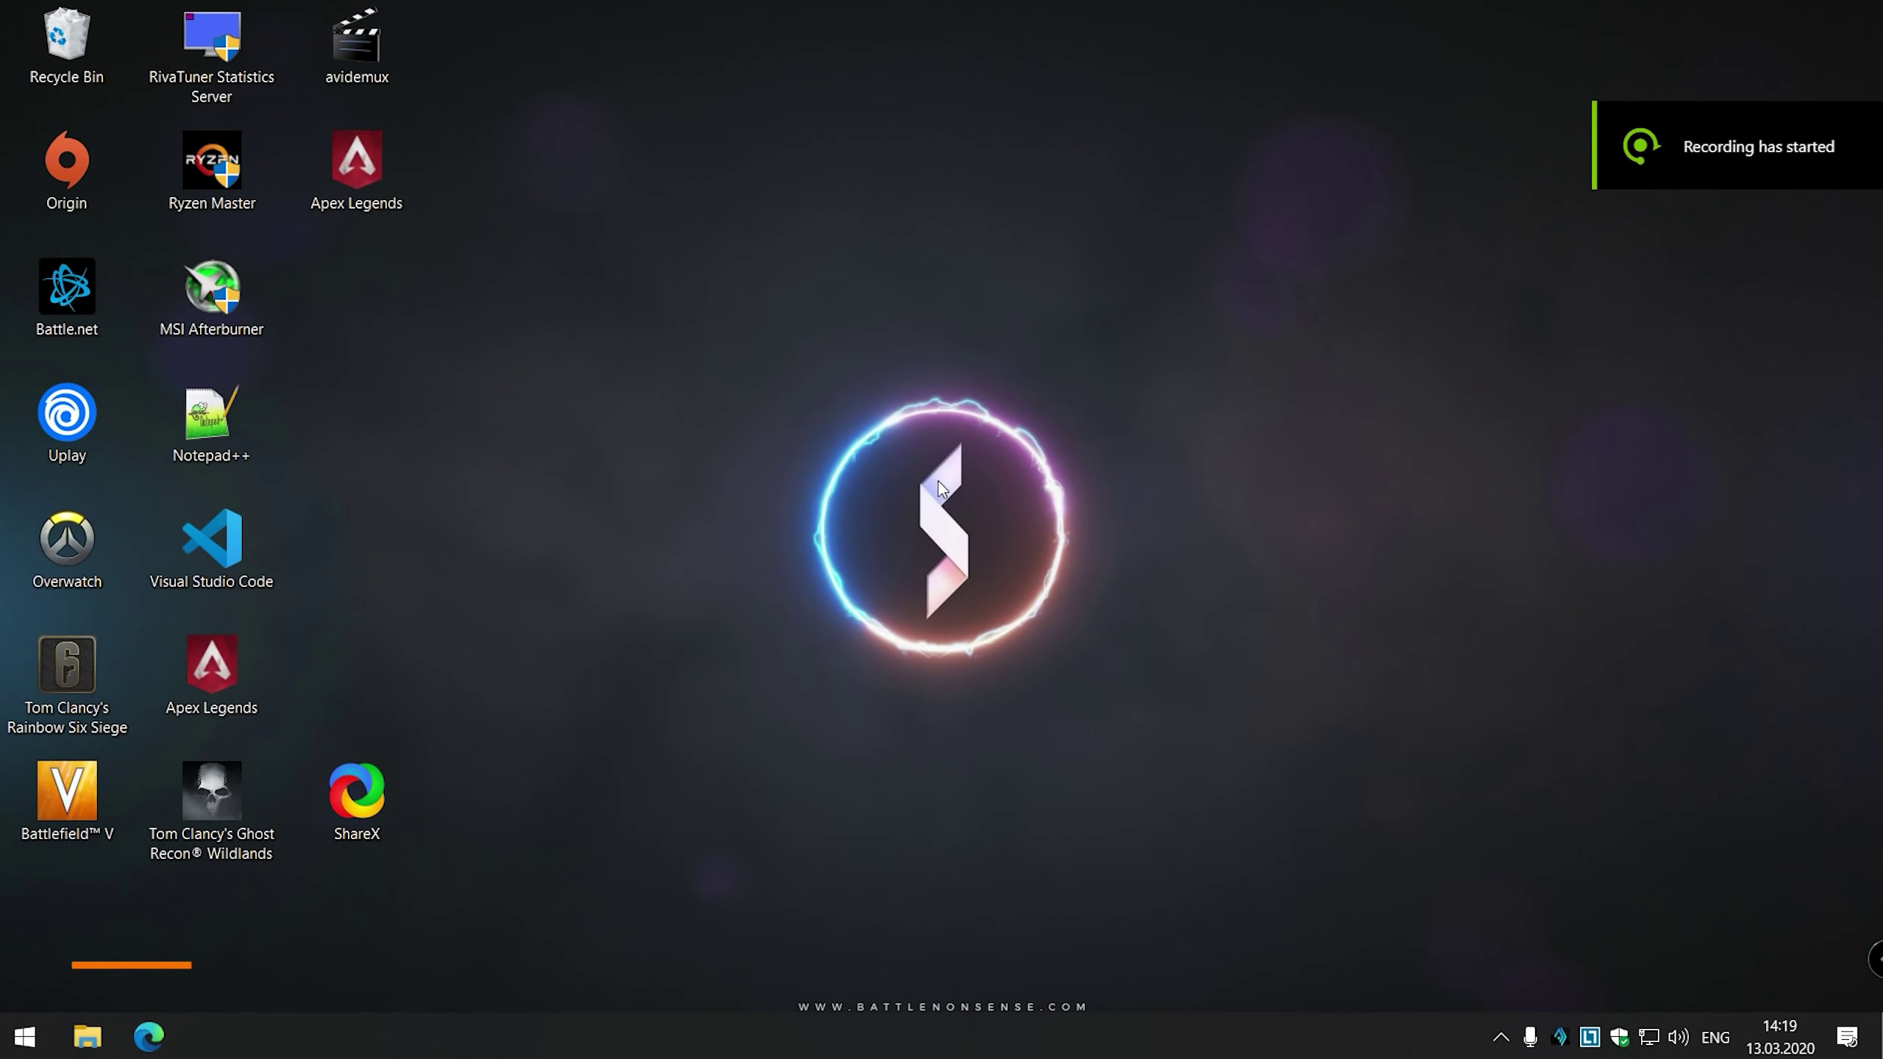
left_click_drag(594, 203, 1039, 456)
left_click(1128, 410)
type("Games")
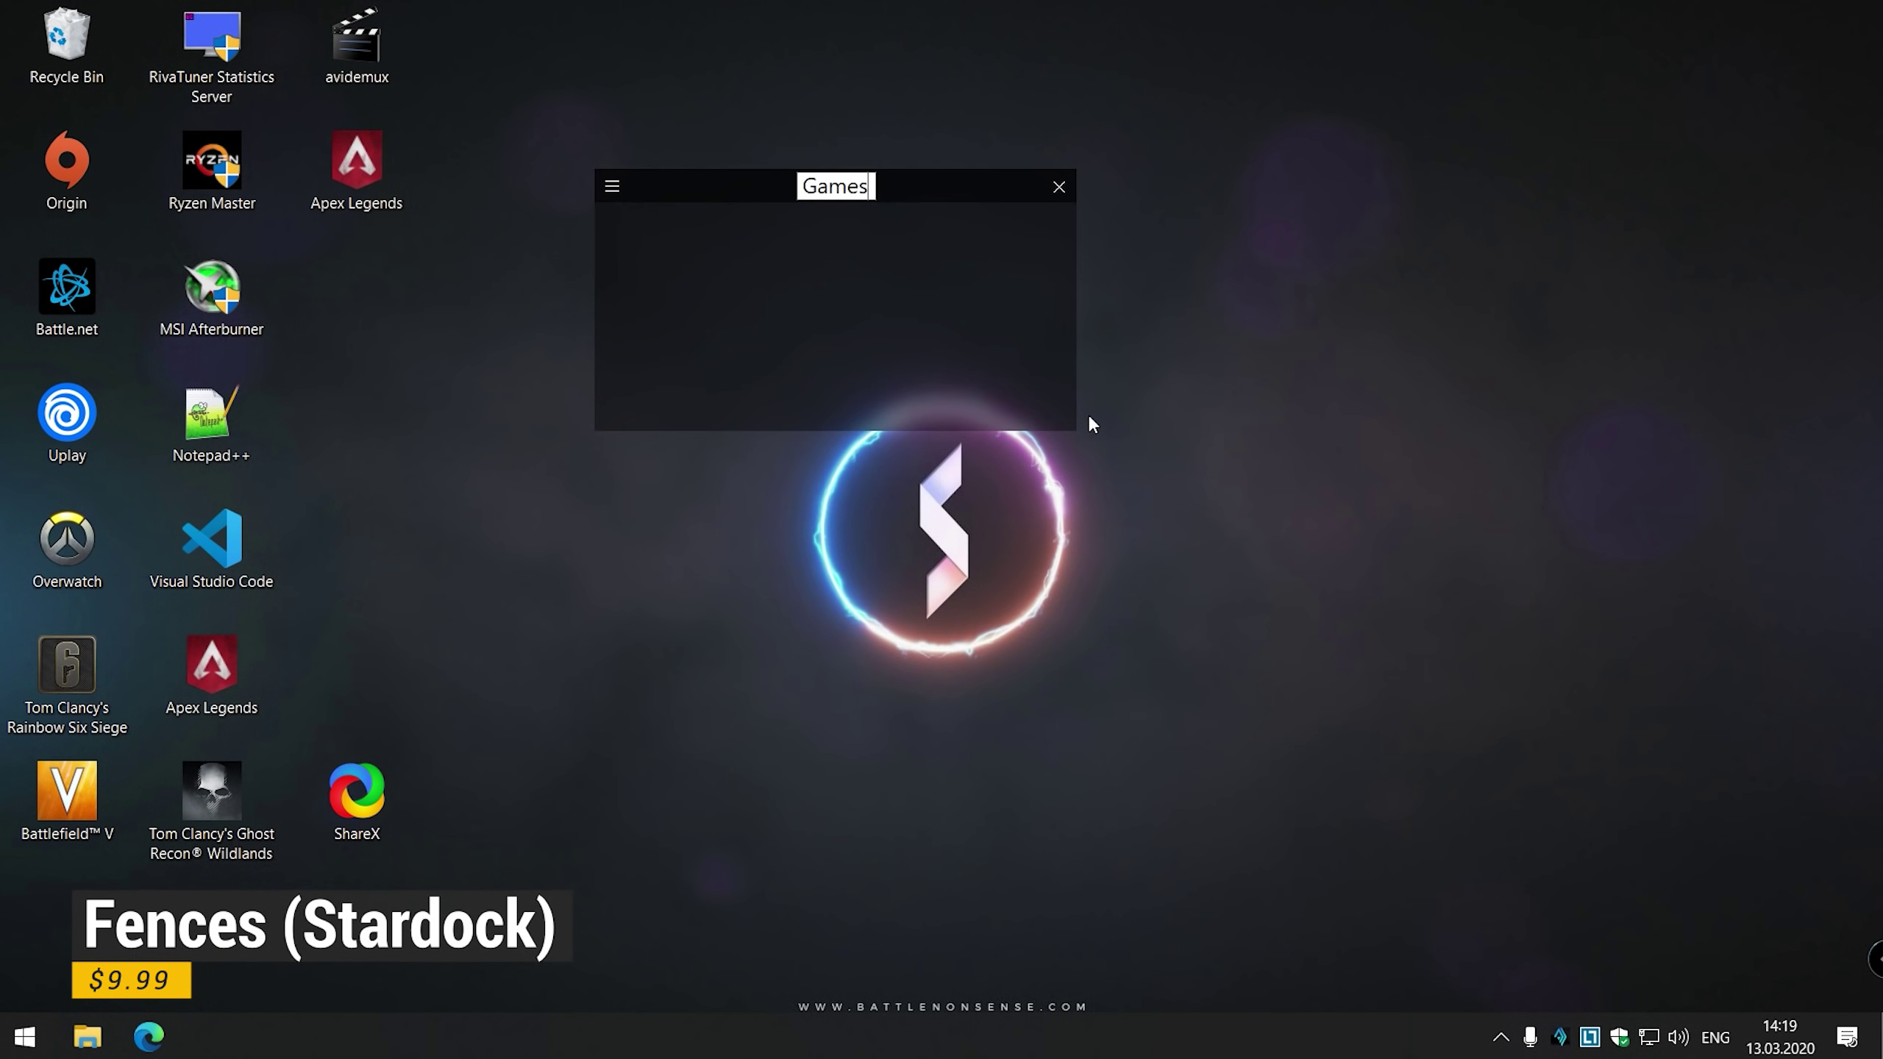
key("Return")
Step: Move the seven game shortcuts, including Uplay, into the Games fence
left_click(357, 163, "ctrl")
left_click(67, 545, "ctrl")
left_click(67, 668, "ctrl")
left_click(67, 794, "ctrl")
left_click(211, 794, "ctrl")
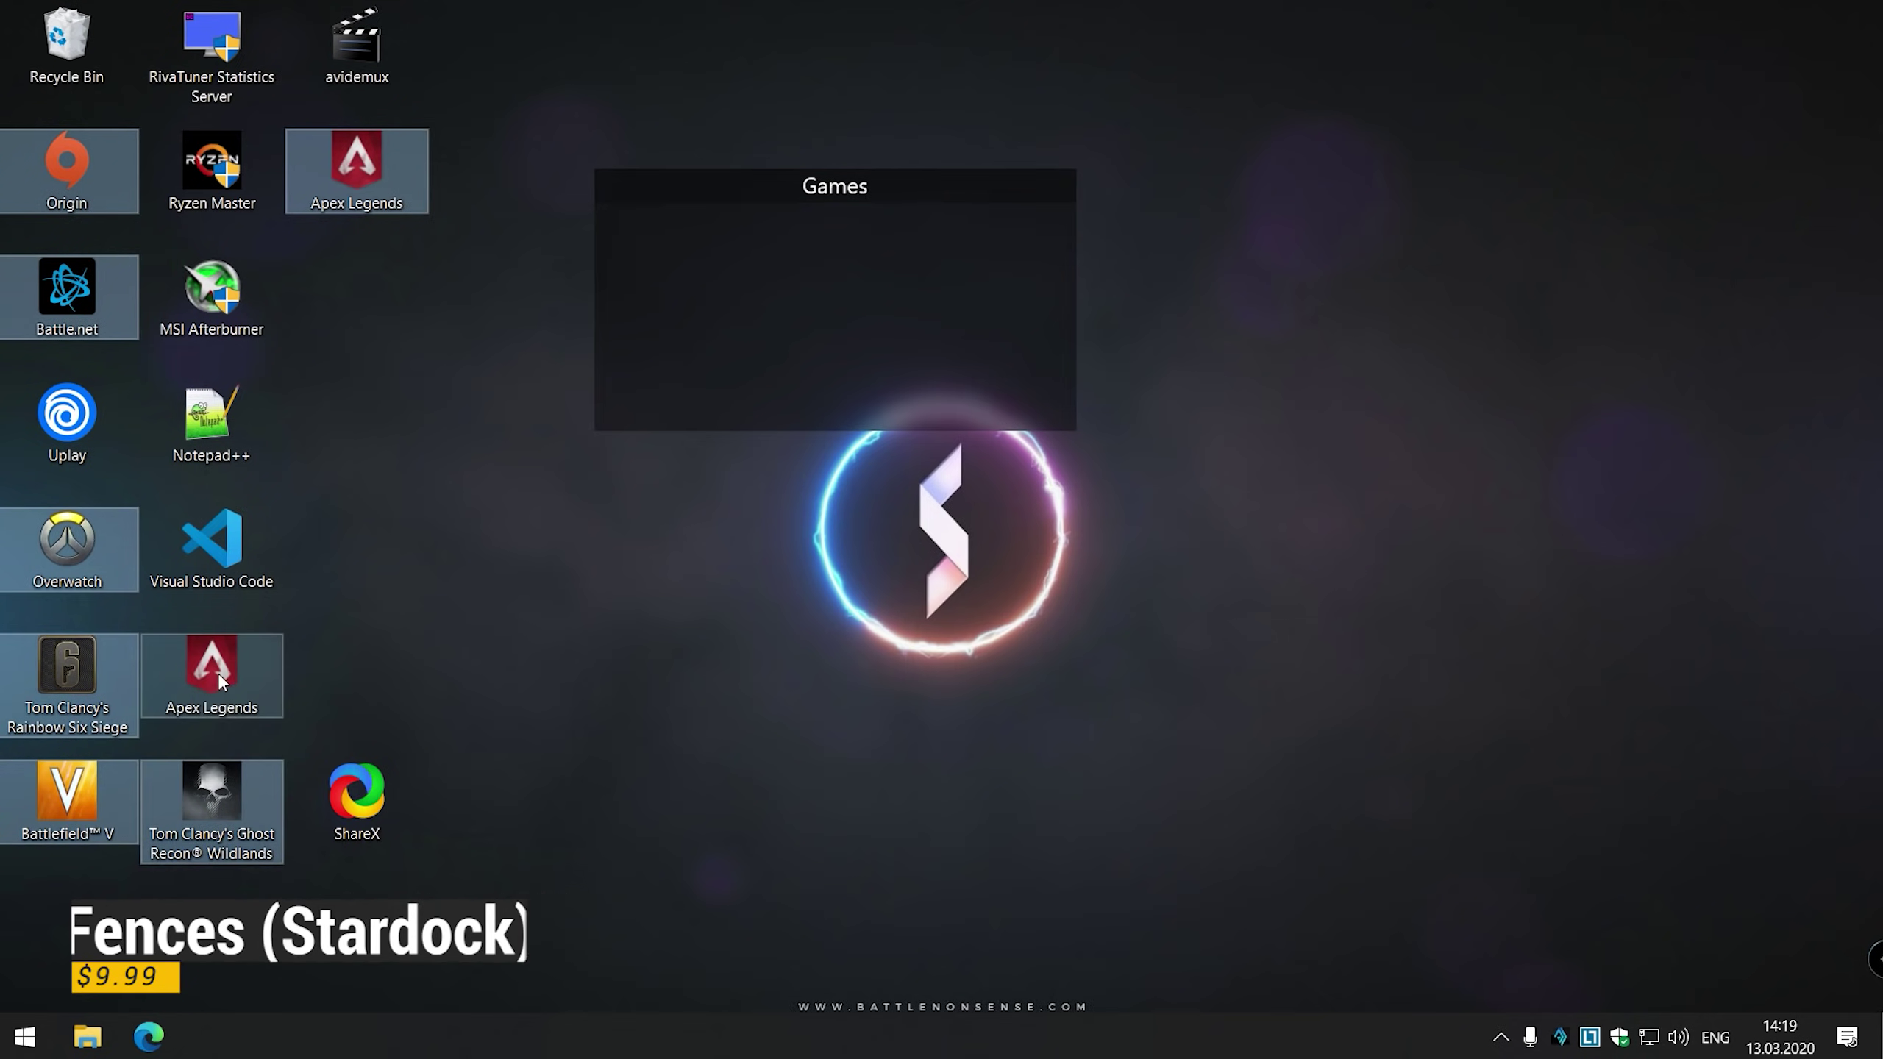
left_click(211, 668, "ctrl")
left_click(78, 438, "ctrl")
left_click_drag(78, 438, 721, 279)
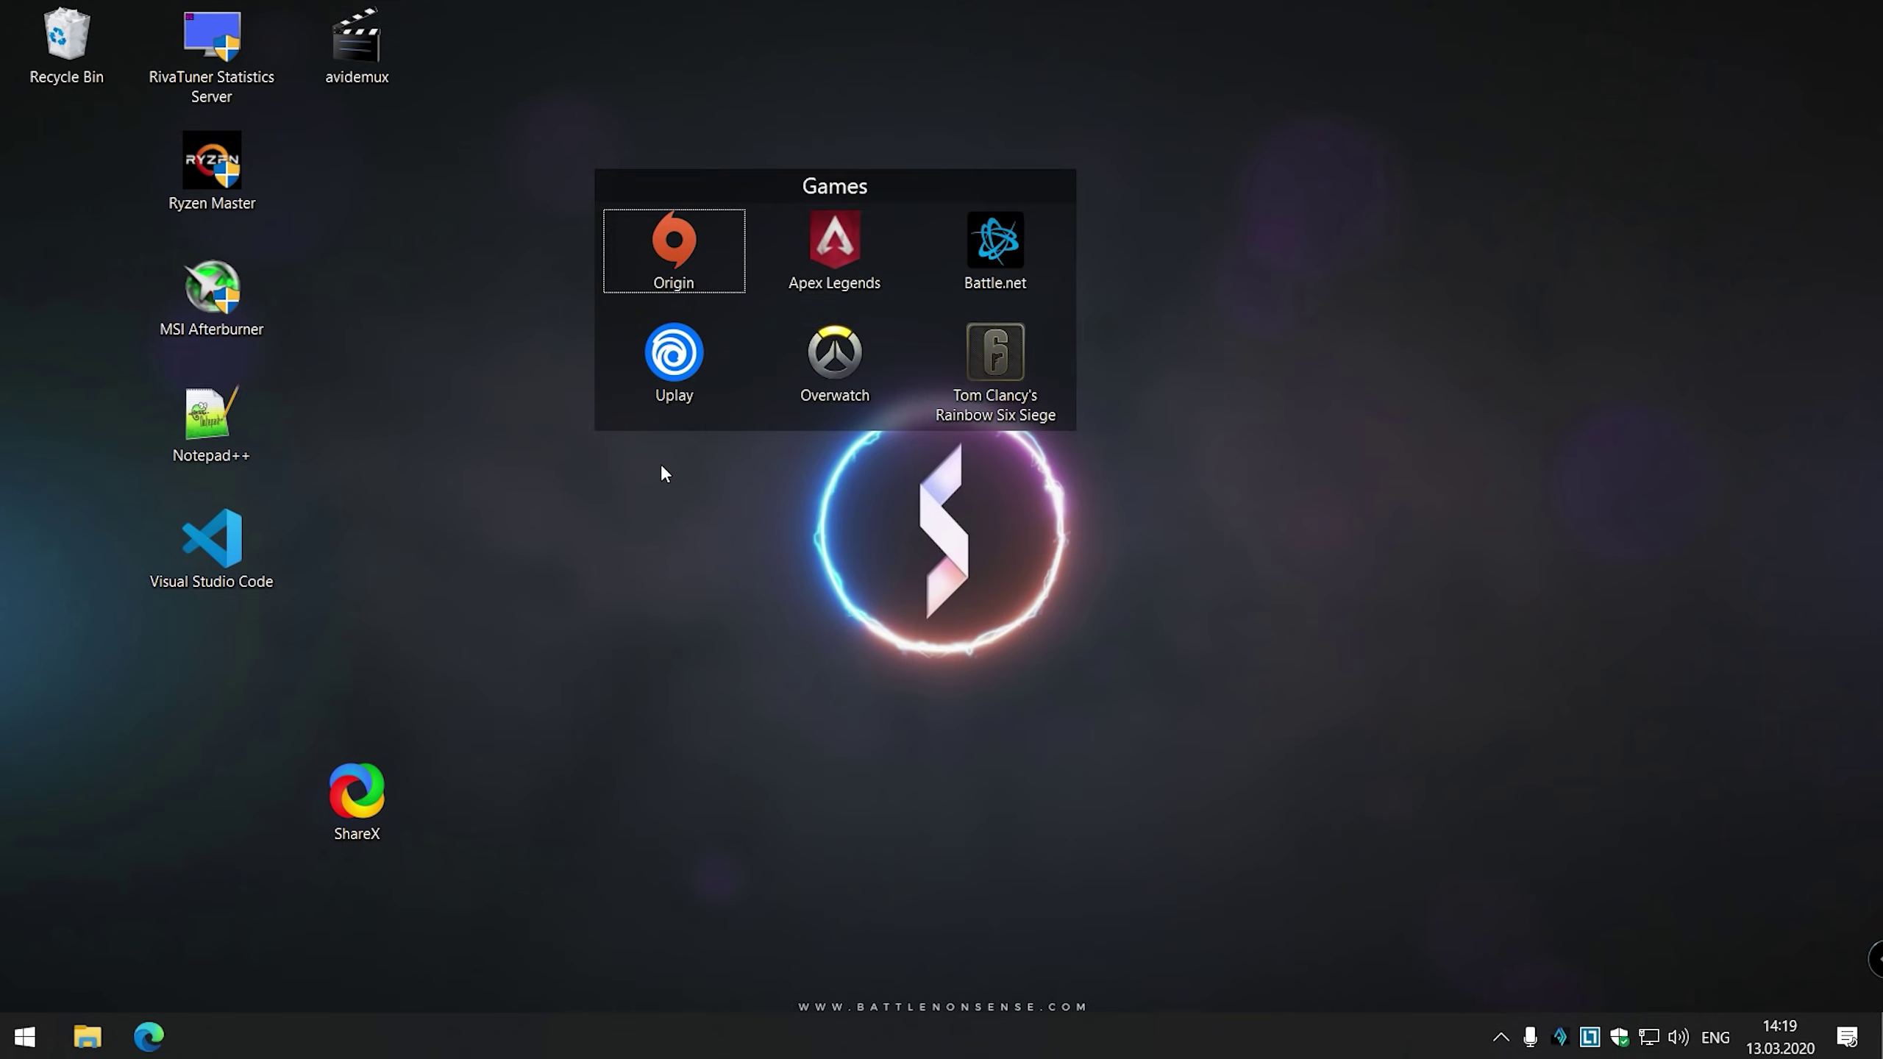
Step: Create a Tools fence holding the seven tool shortcuts, and line both fences along the top
left_click_drag(660, 463, 1166, 709)
left_click(1246, 663)
type("Tools")
key("Return")
left_click_drag(145, 4, 901, 563)
left_click_drag(898, 182, 310, 26)
left_click_drag(838, 446, 675, 31)
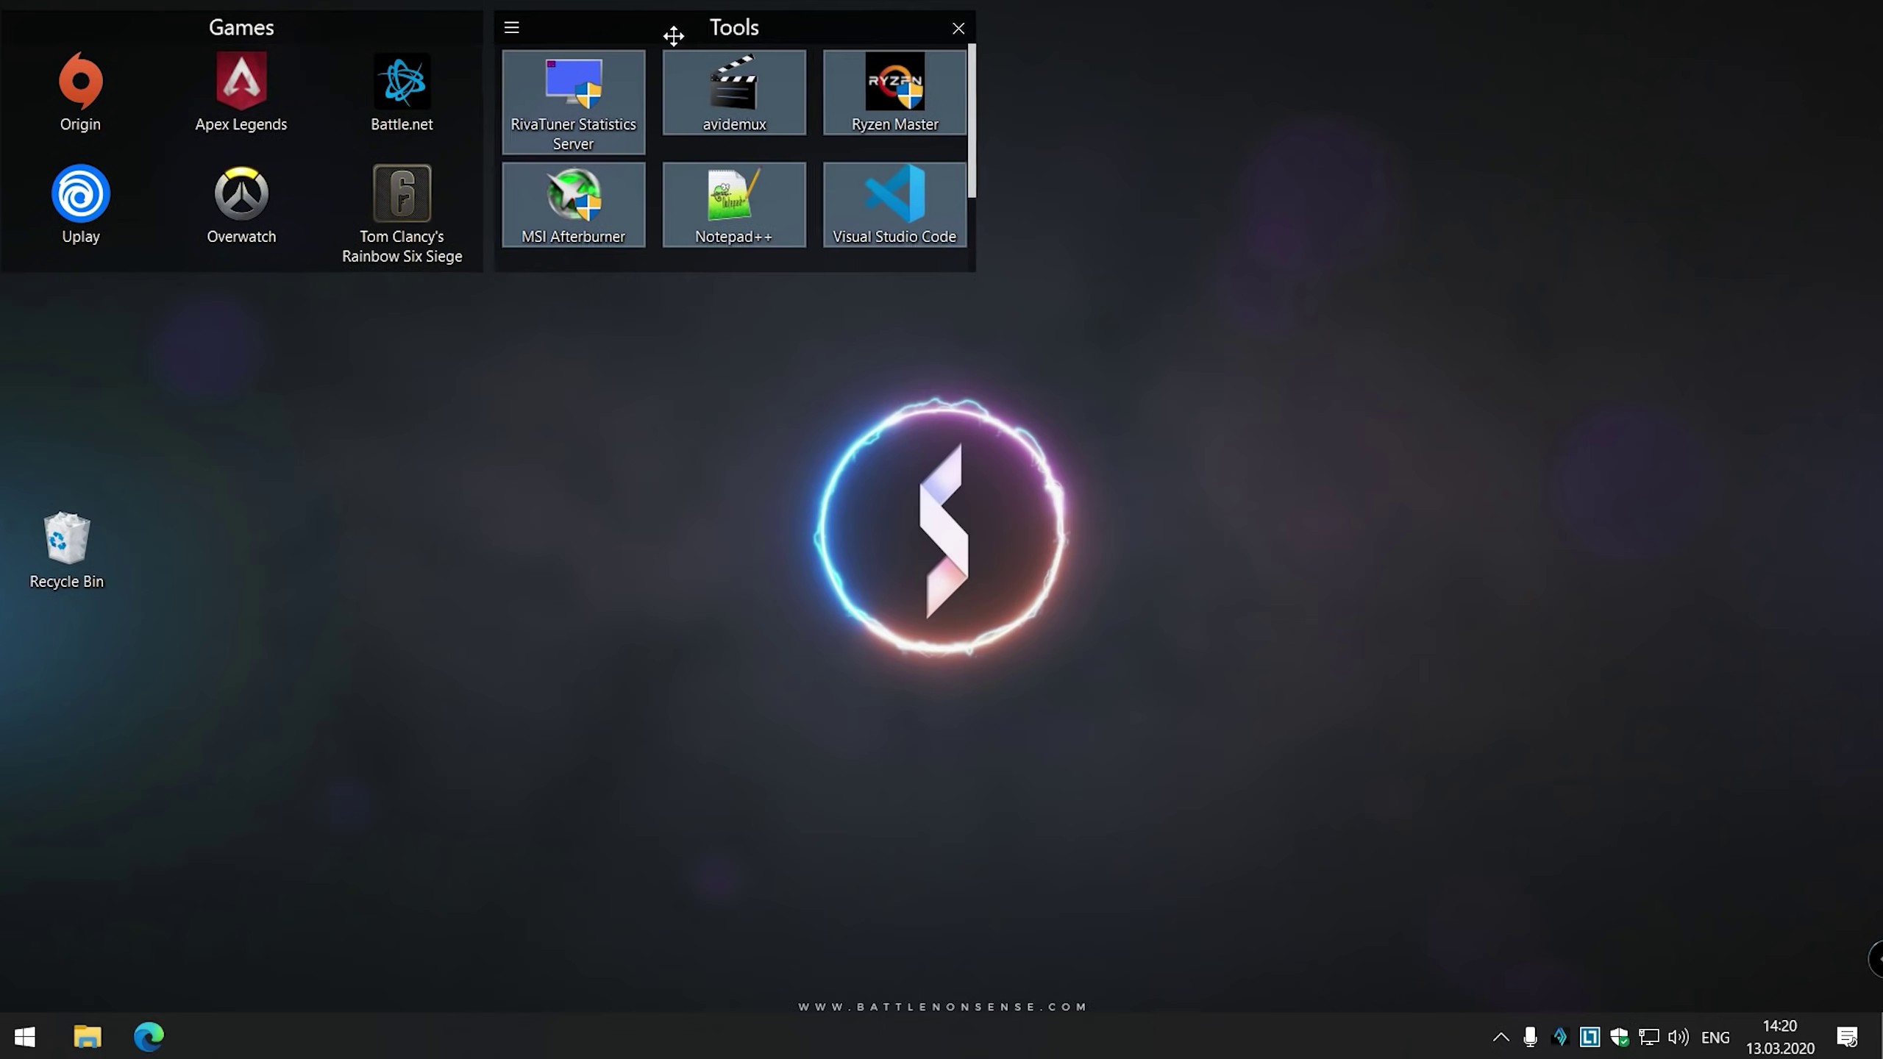
Step: Add a folder fence that shows the Downloads folder
left_click_drag(1230, 178, 1795, 771)
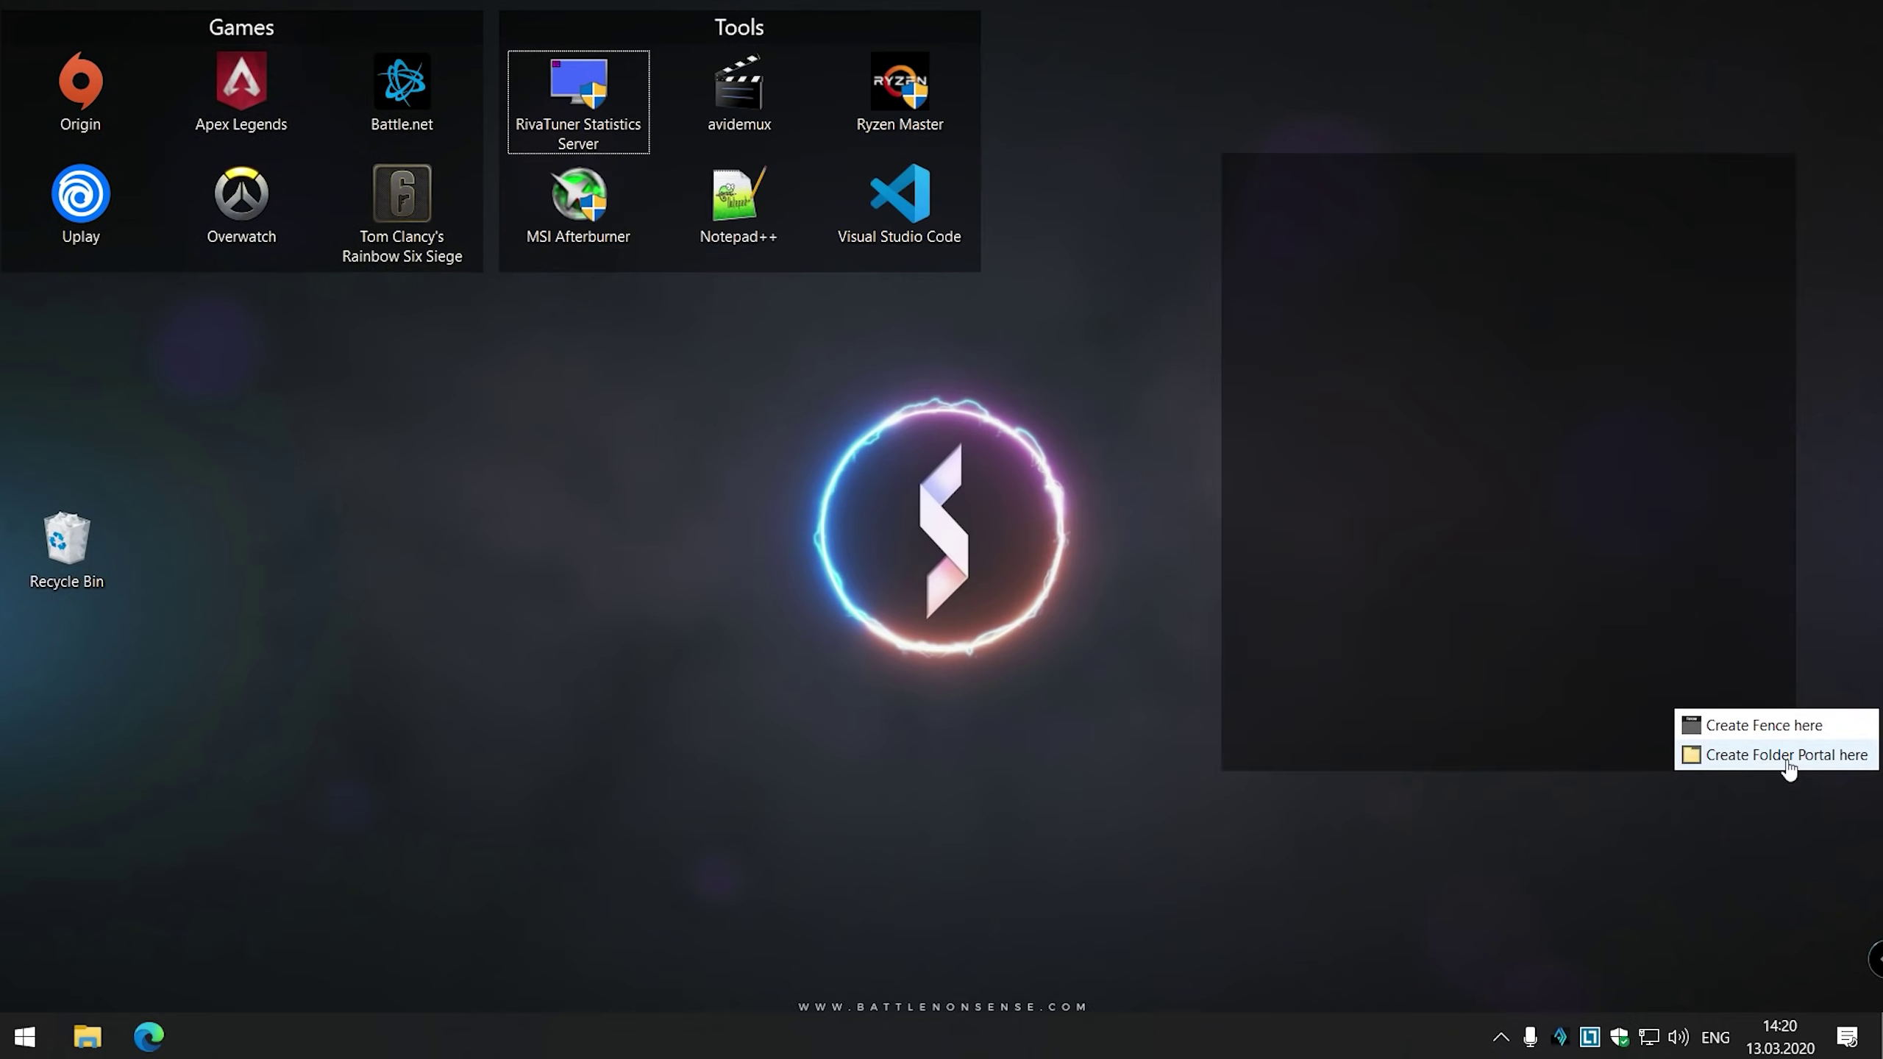
left_click(1787, 759)
left_click(37, 365)
left_click(104, 394)
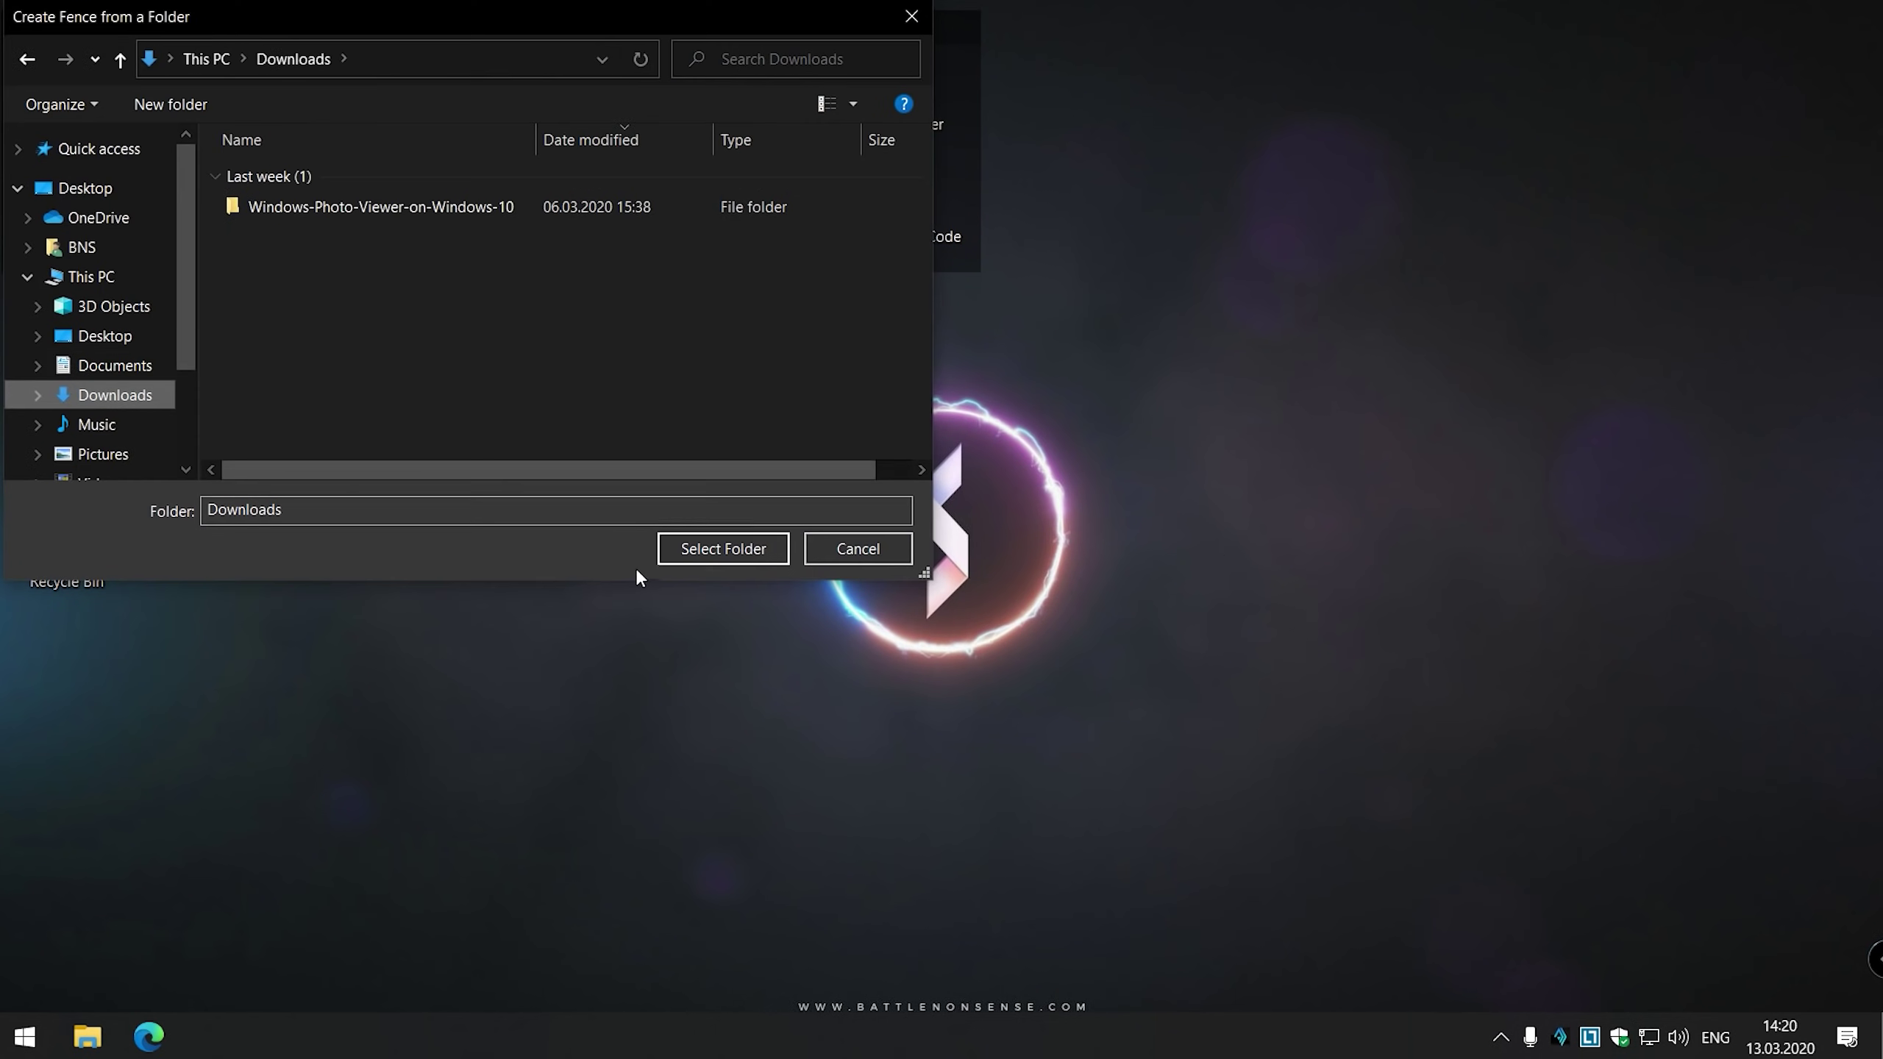
left_click(724, 548)
Step: Show the Downloads fence as a details list without Date modified and Type columns, at the top edge
left_click(1239, 137)
mouse_move(1279, 236)
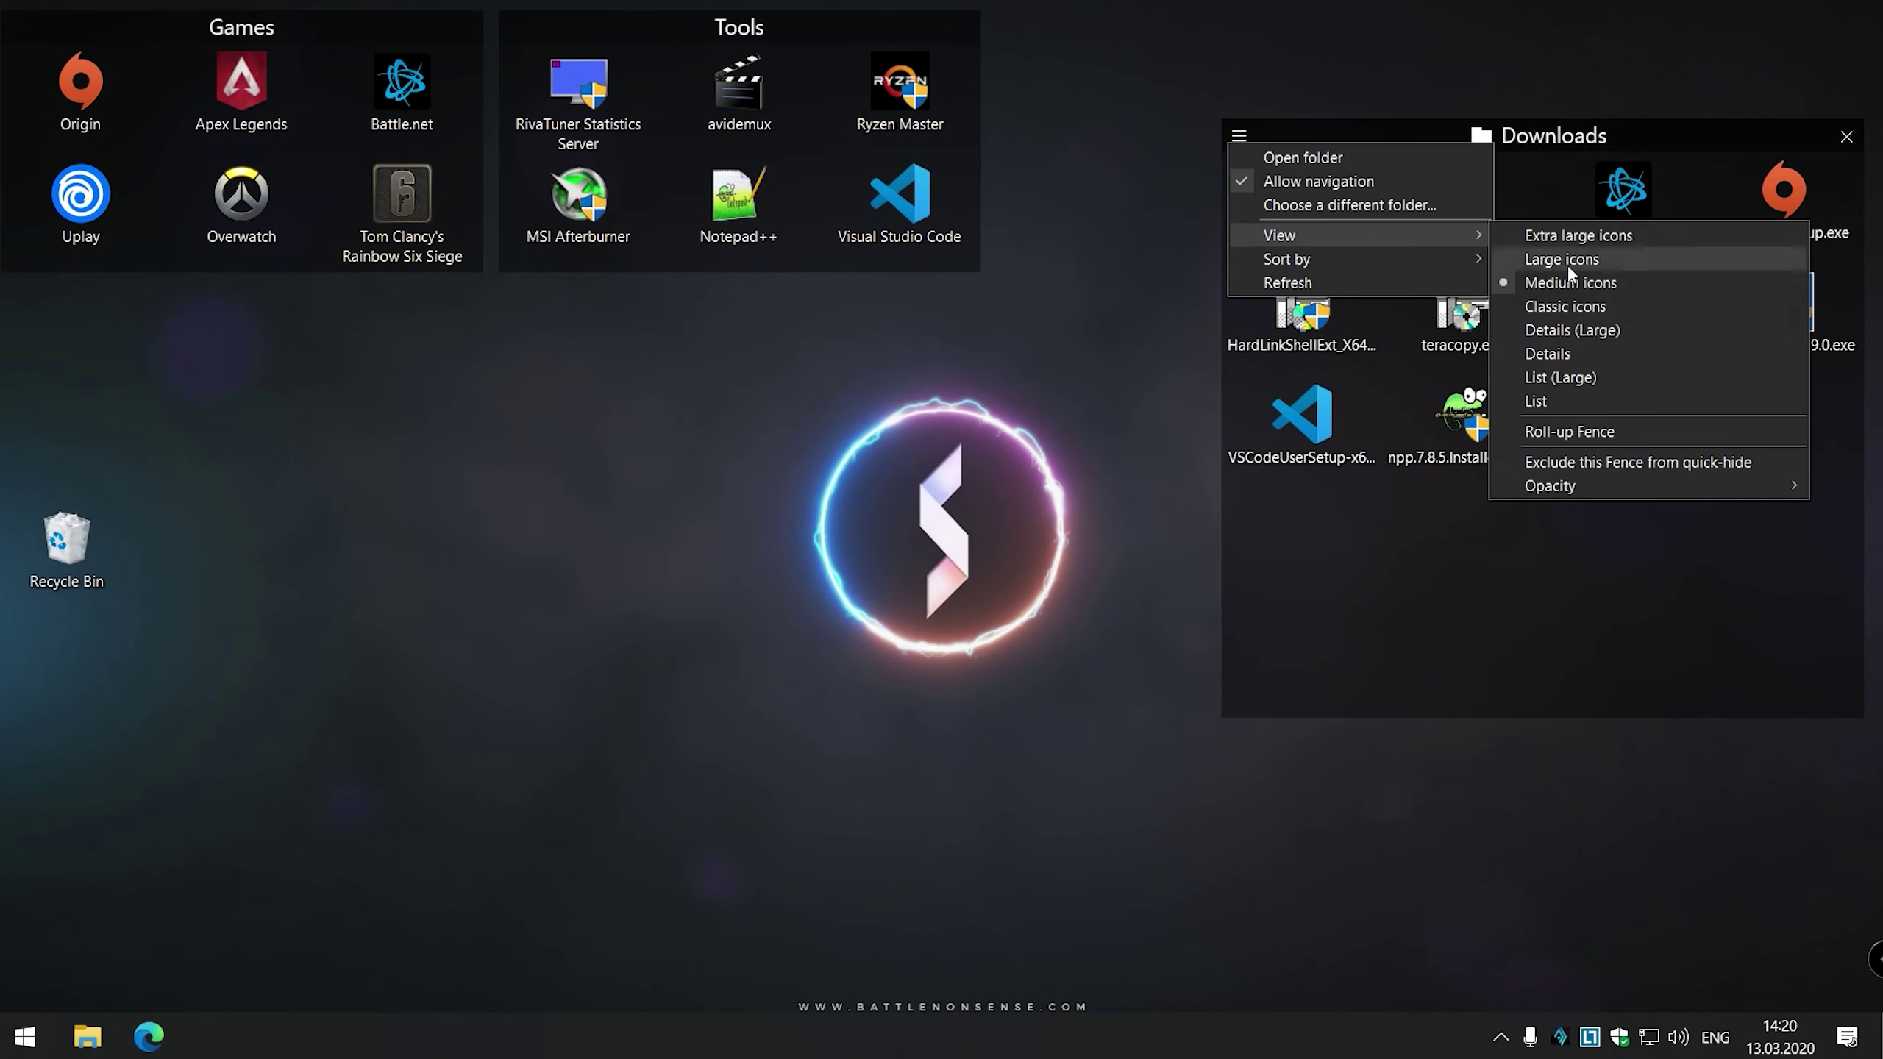
left_click(1561, 353)
right_click(1544, 168)
left_click(1586, 206)
right_click(1567, 168)
left_click(1615, 230)
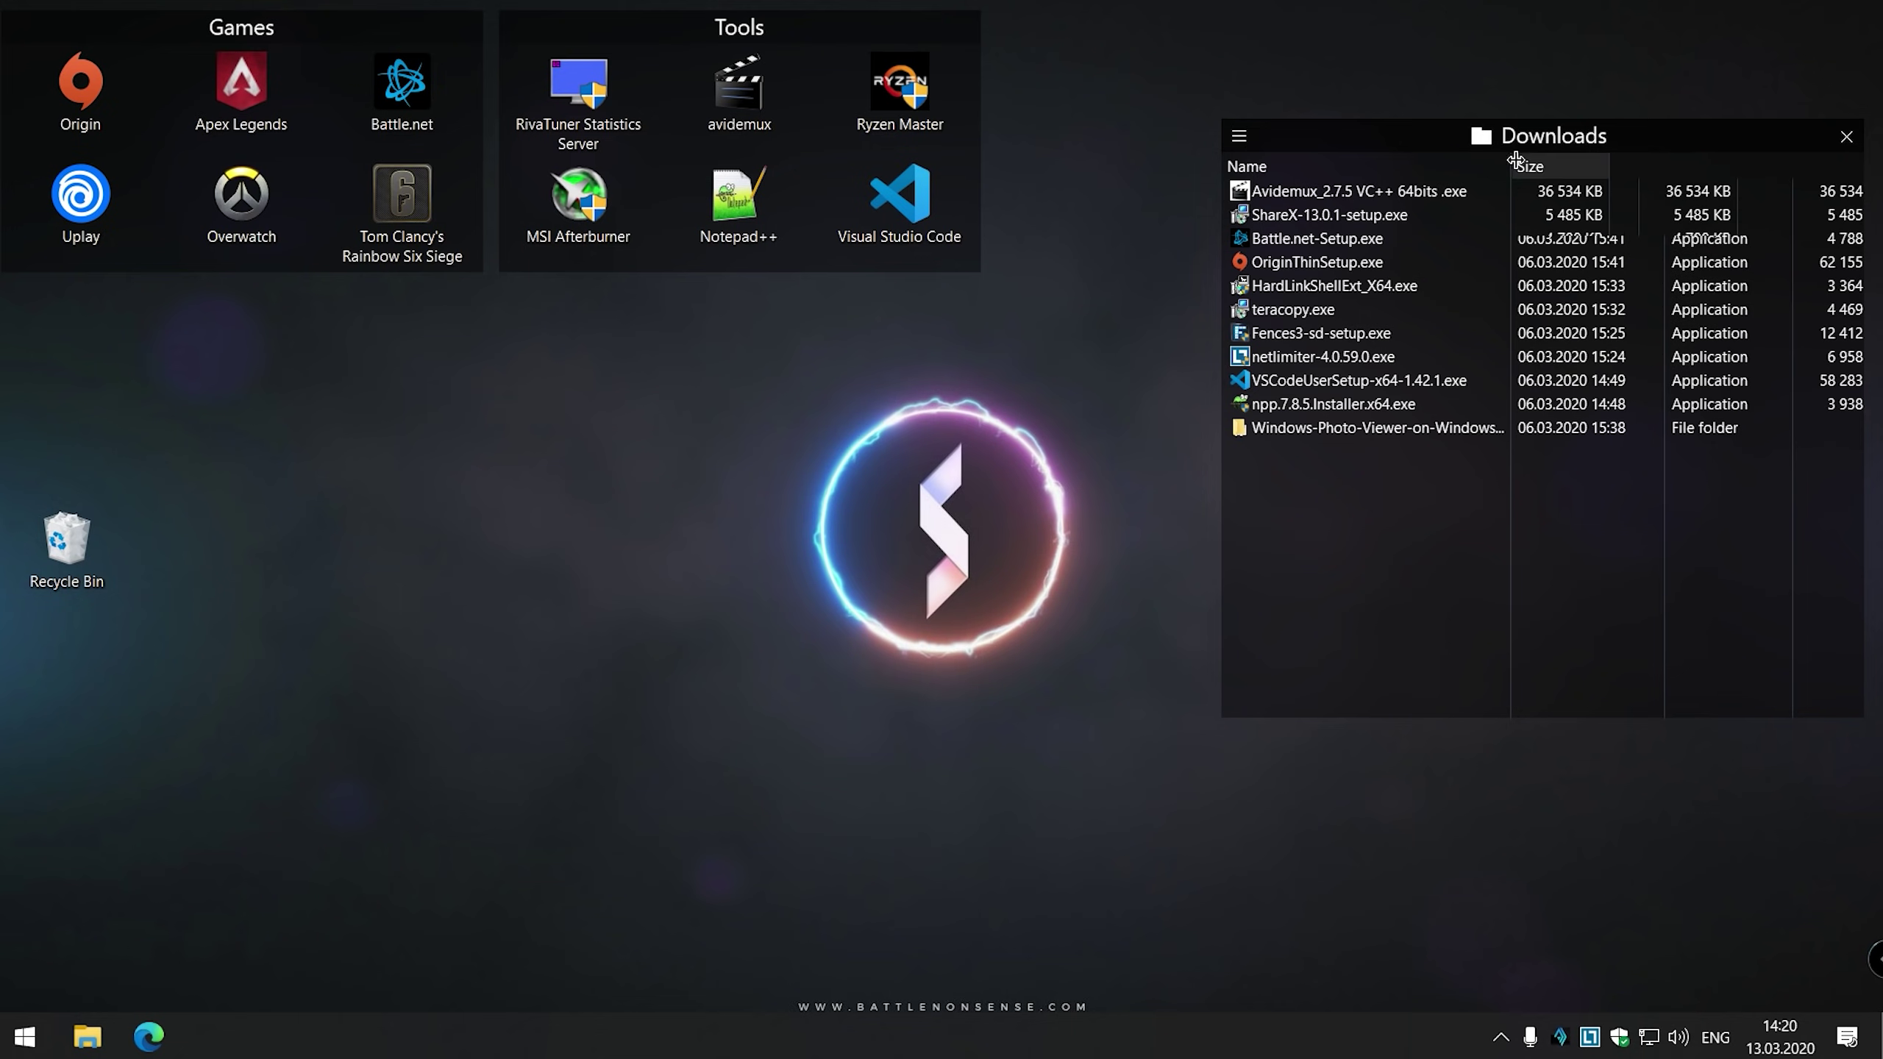
left_click_drag(1521, 160, 1704, 37)
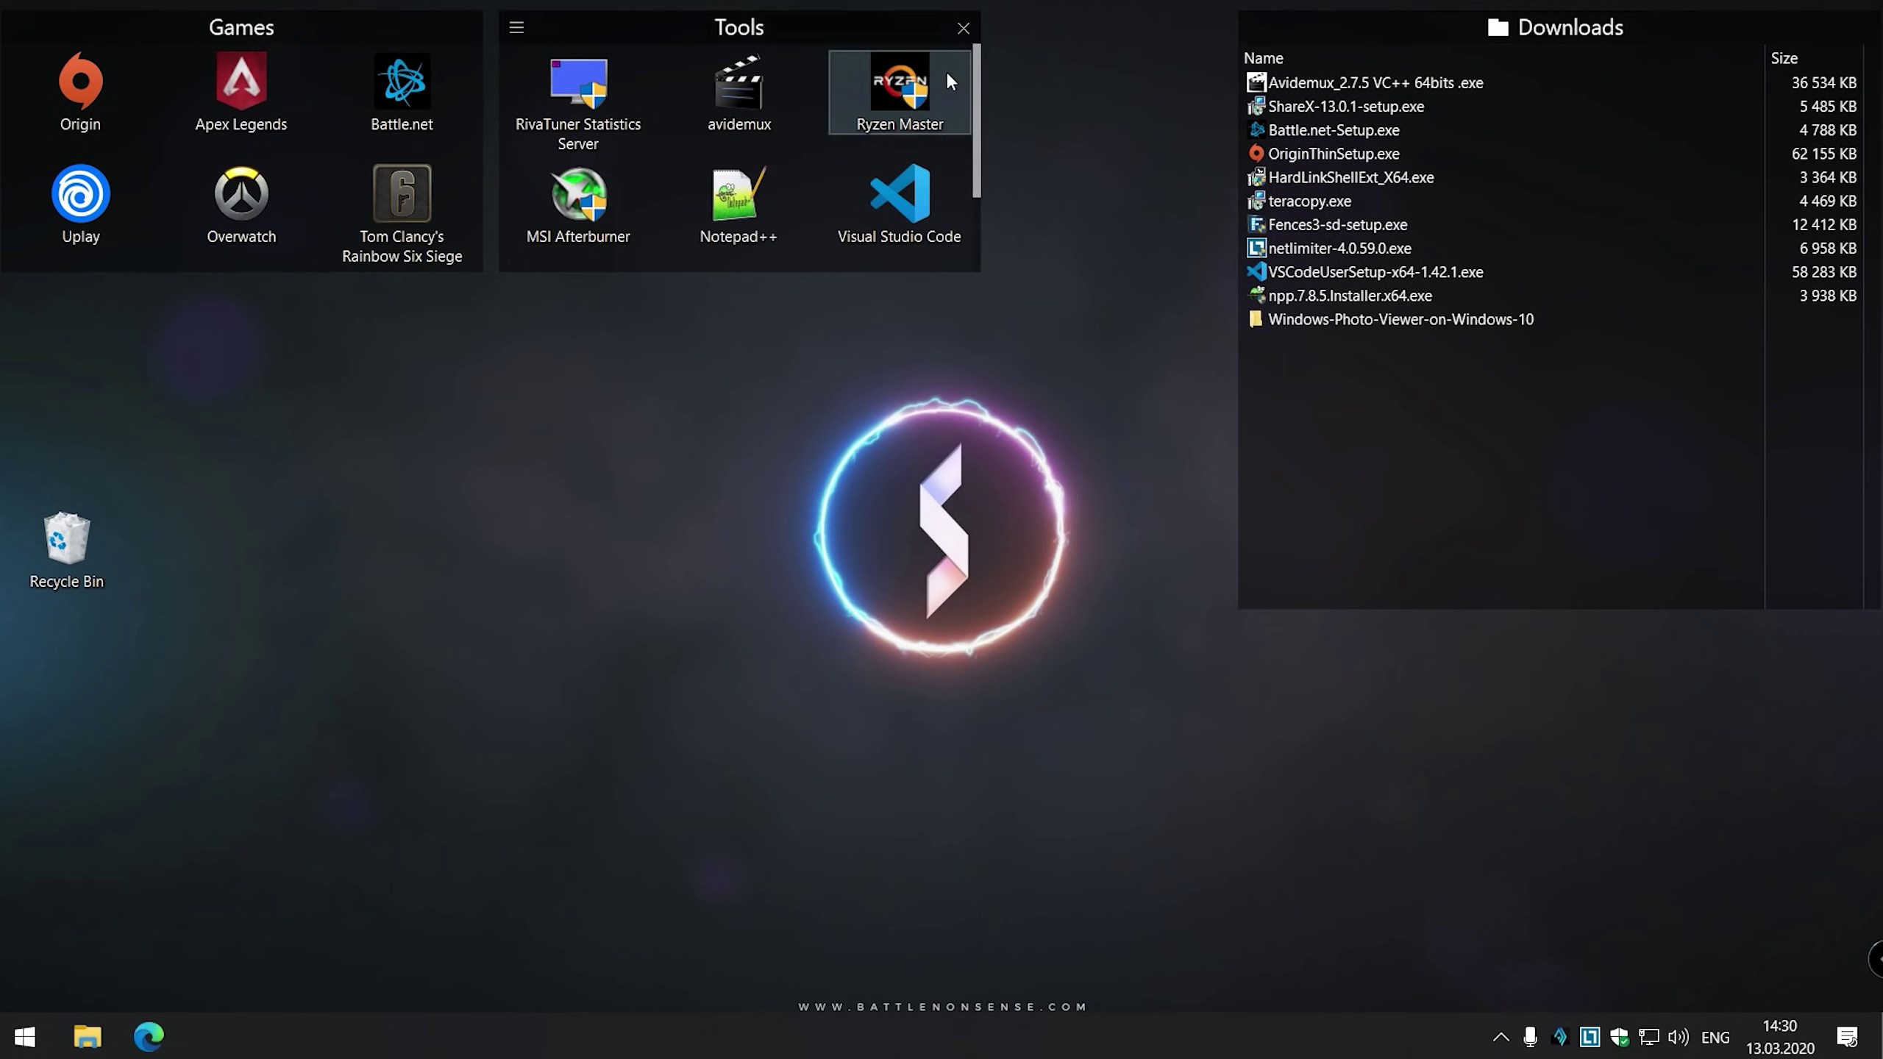
Step: Hide all fences and desktop icons with a desktop double-click
left_click_drag(977, 80, 983, 153)
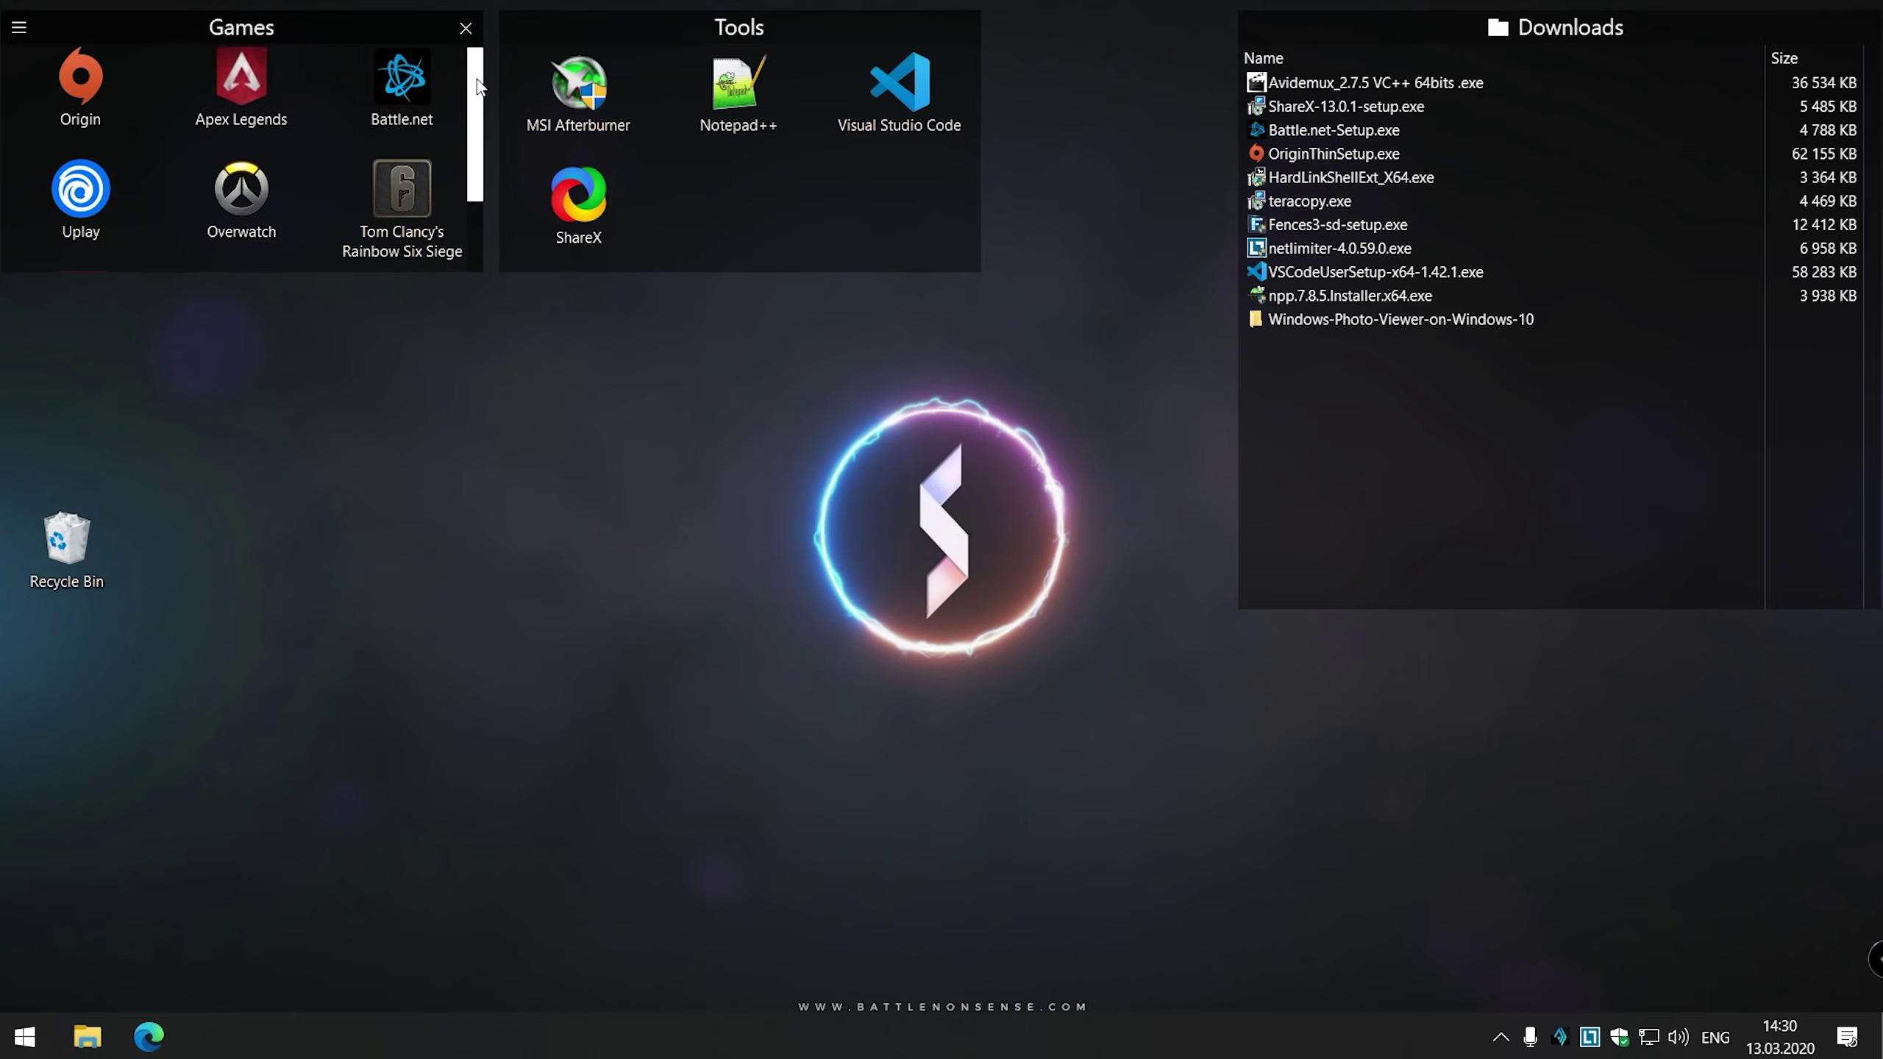
scroll(469, 83, "down", 2)
mouse_move(852, 29)
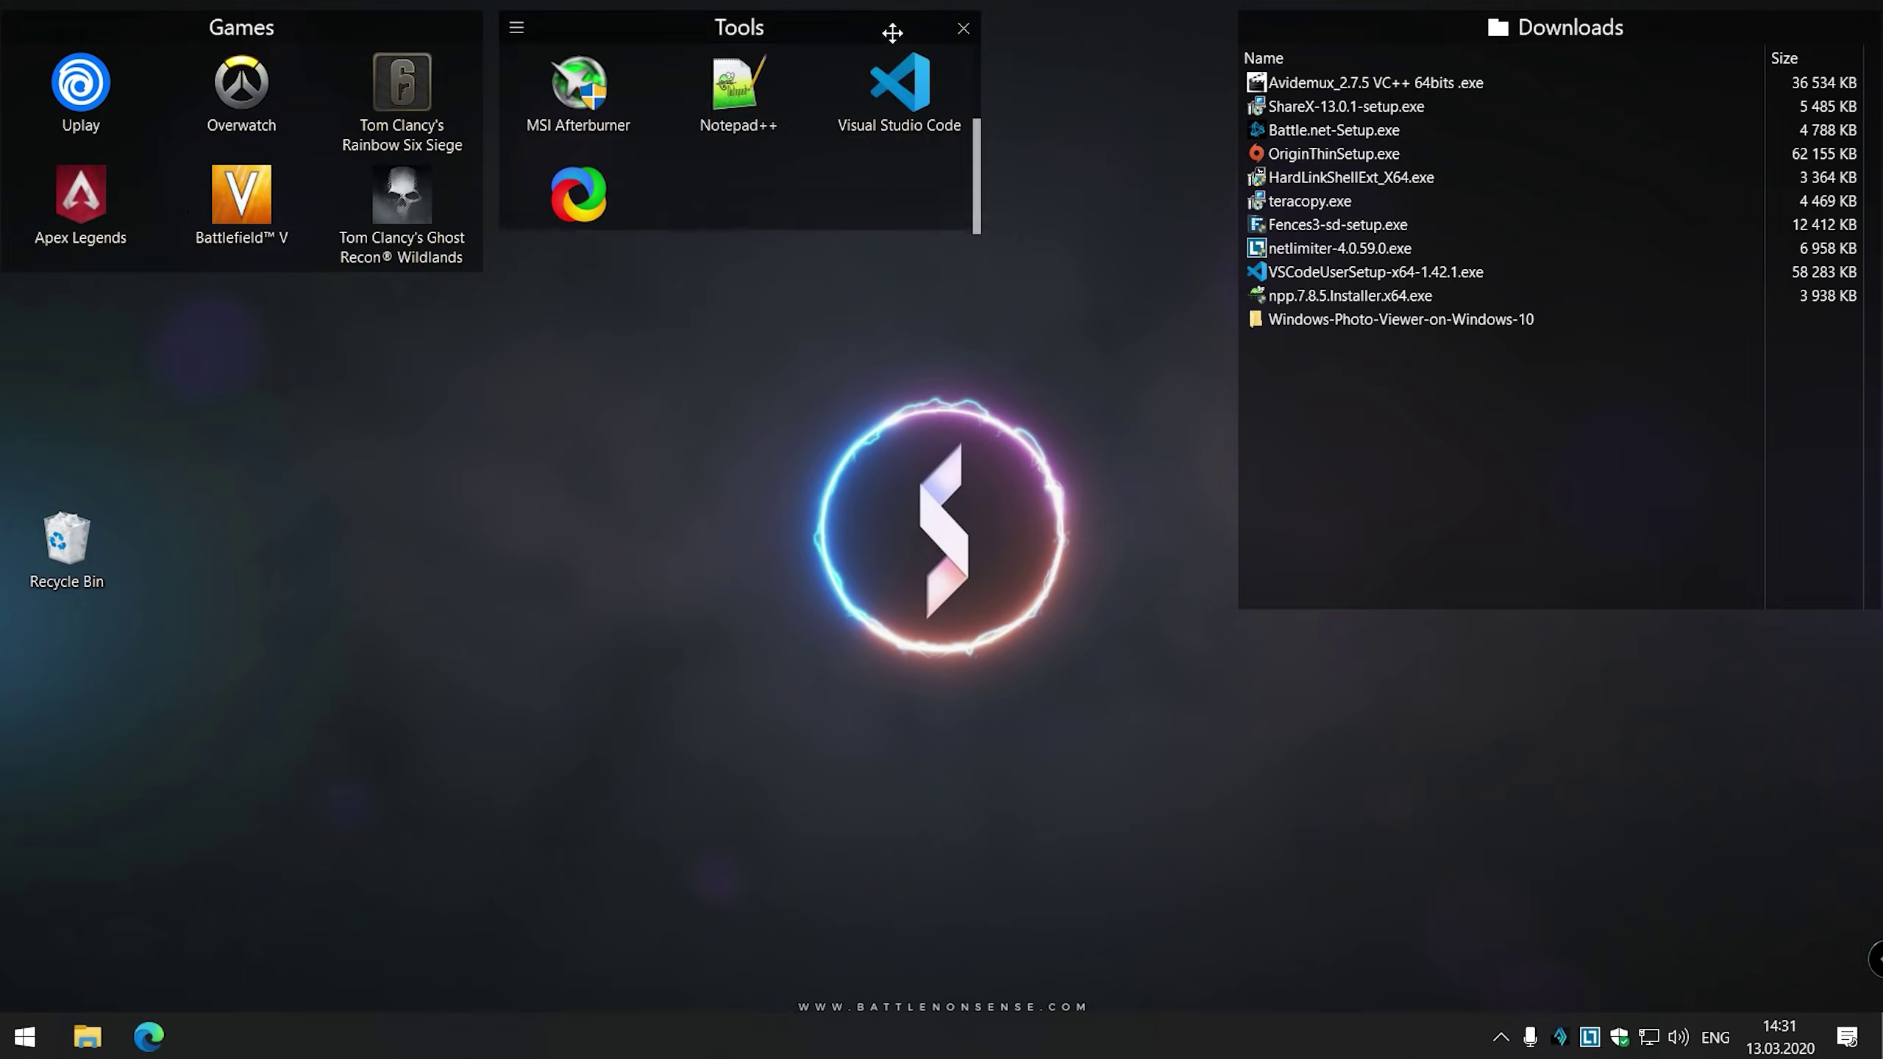
double_click(1074, 187)
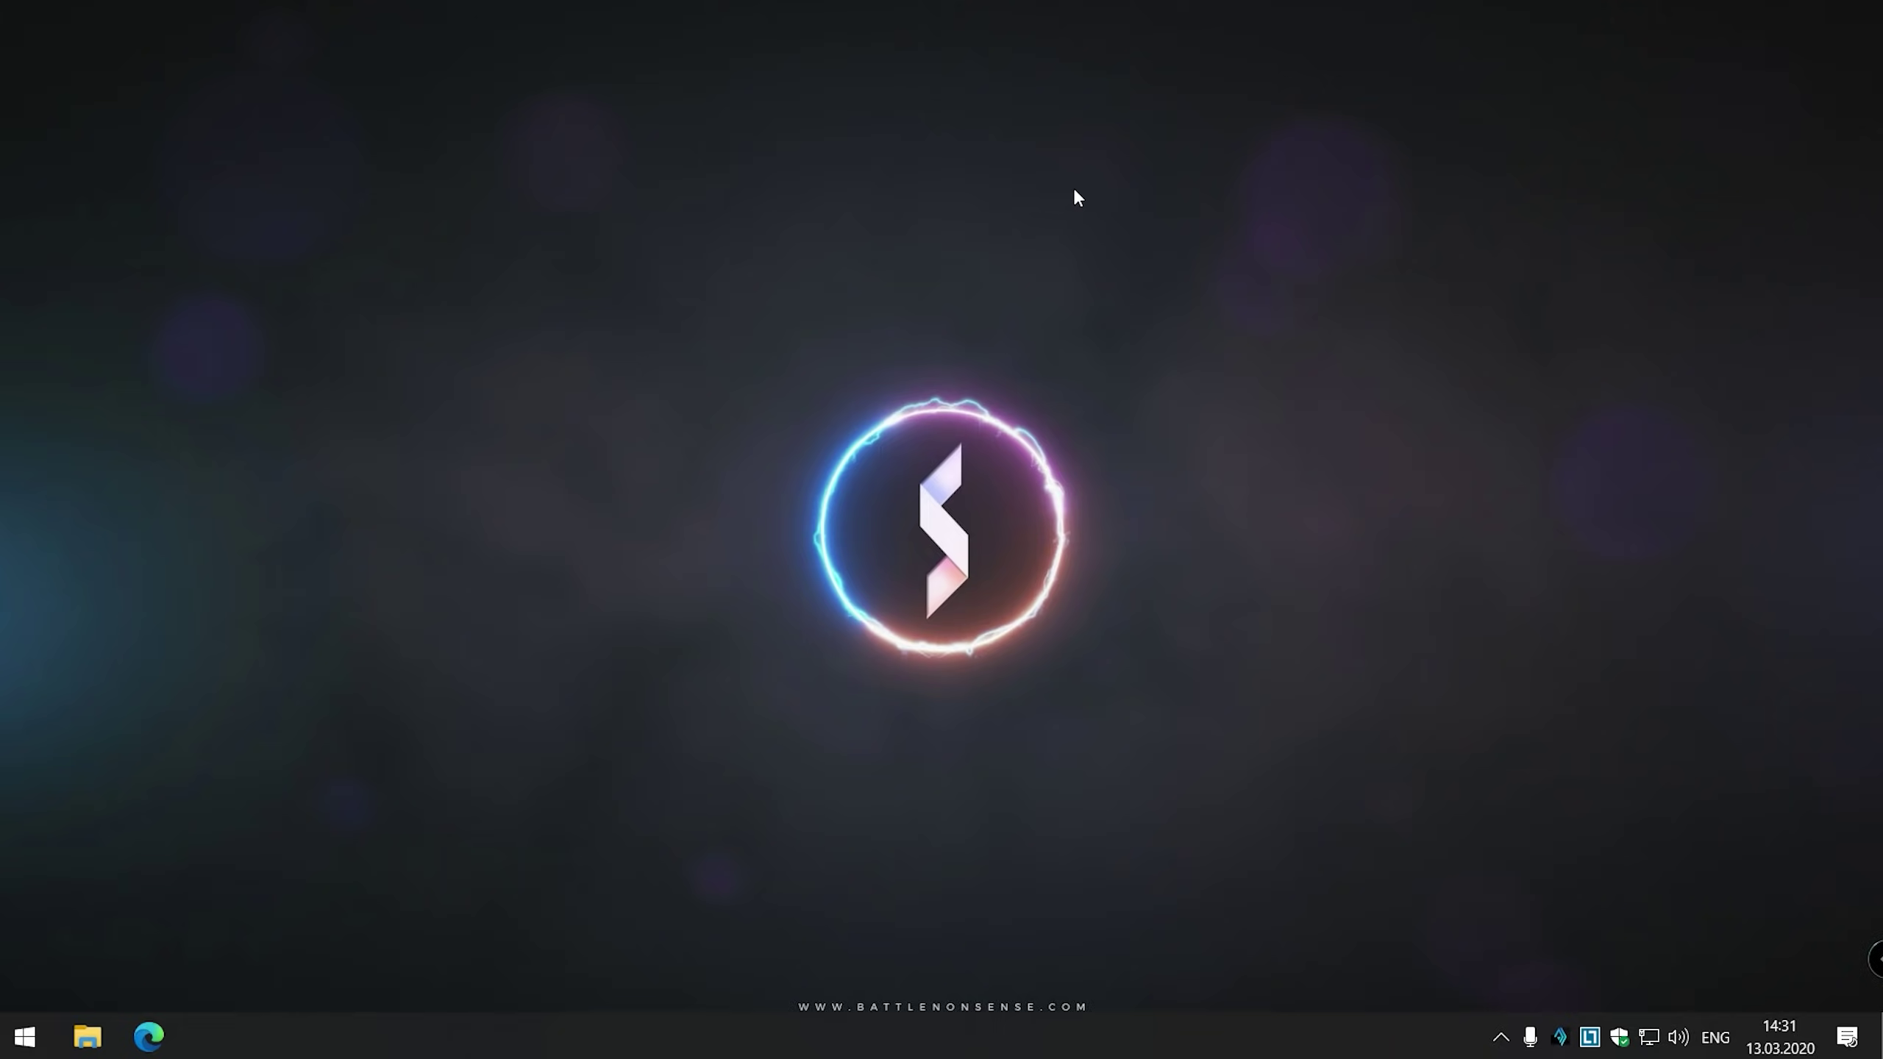
Step: Bring the desktop icons back and move two captures folders into edit and keep
double_click(1076, 197)
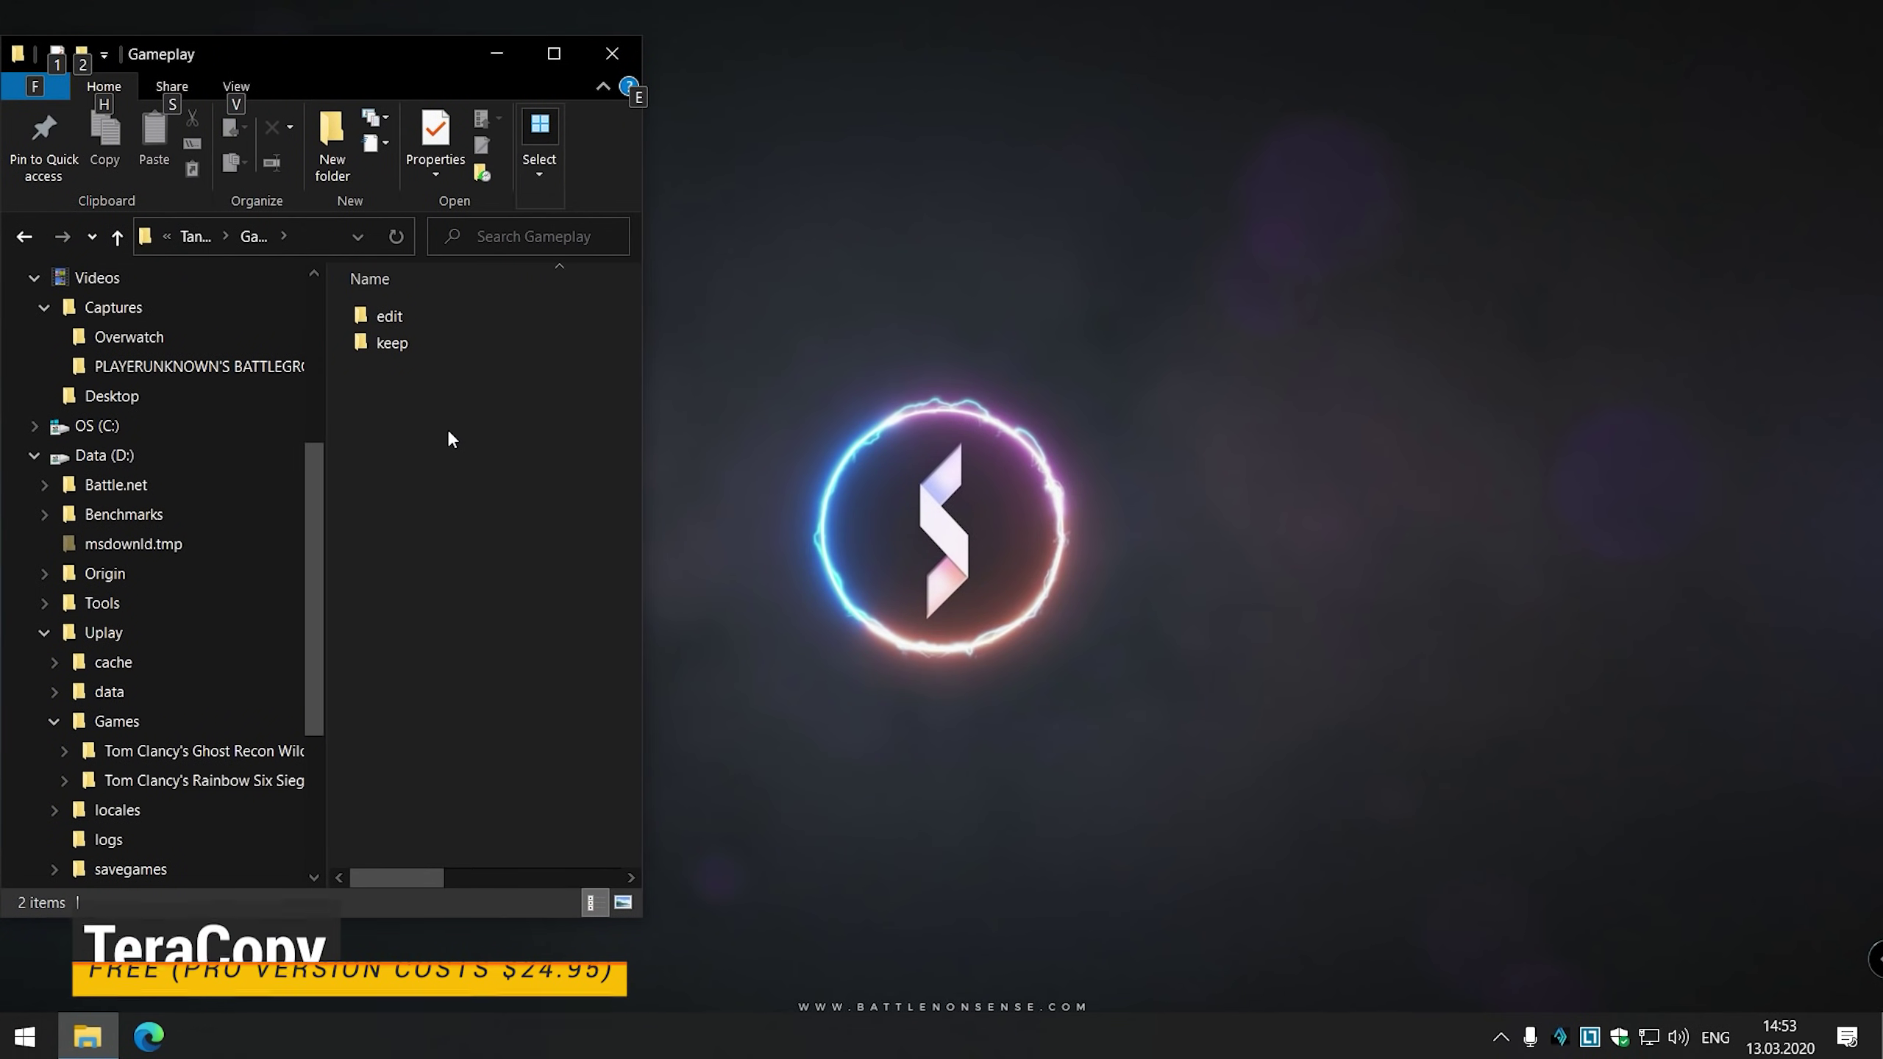
left_click_drag(193, 367, 366, 316)
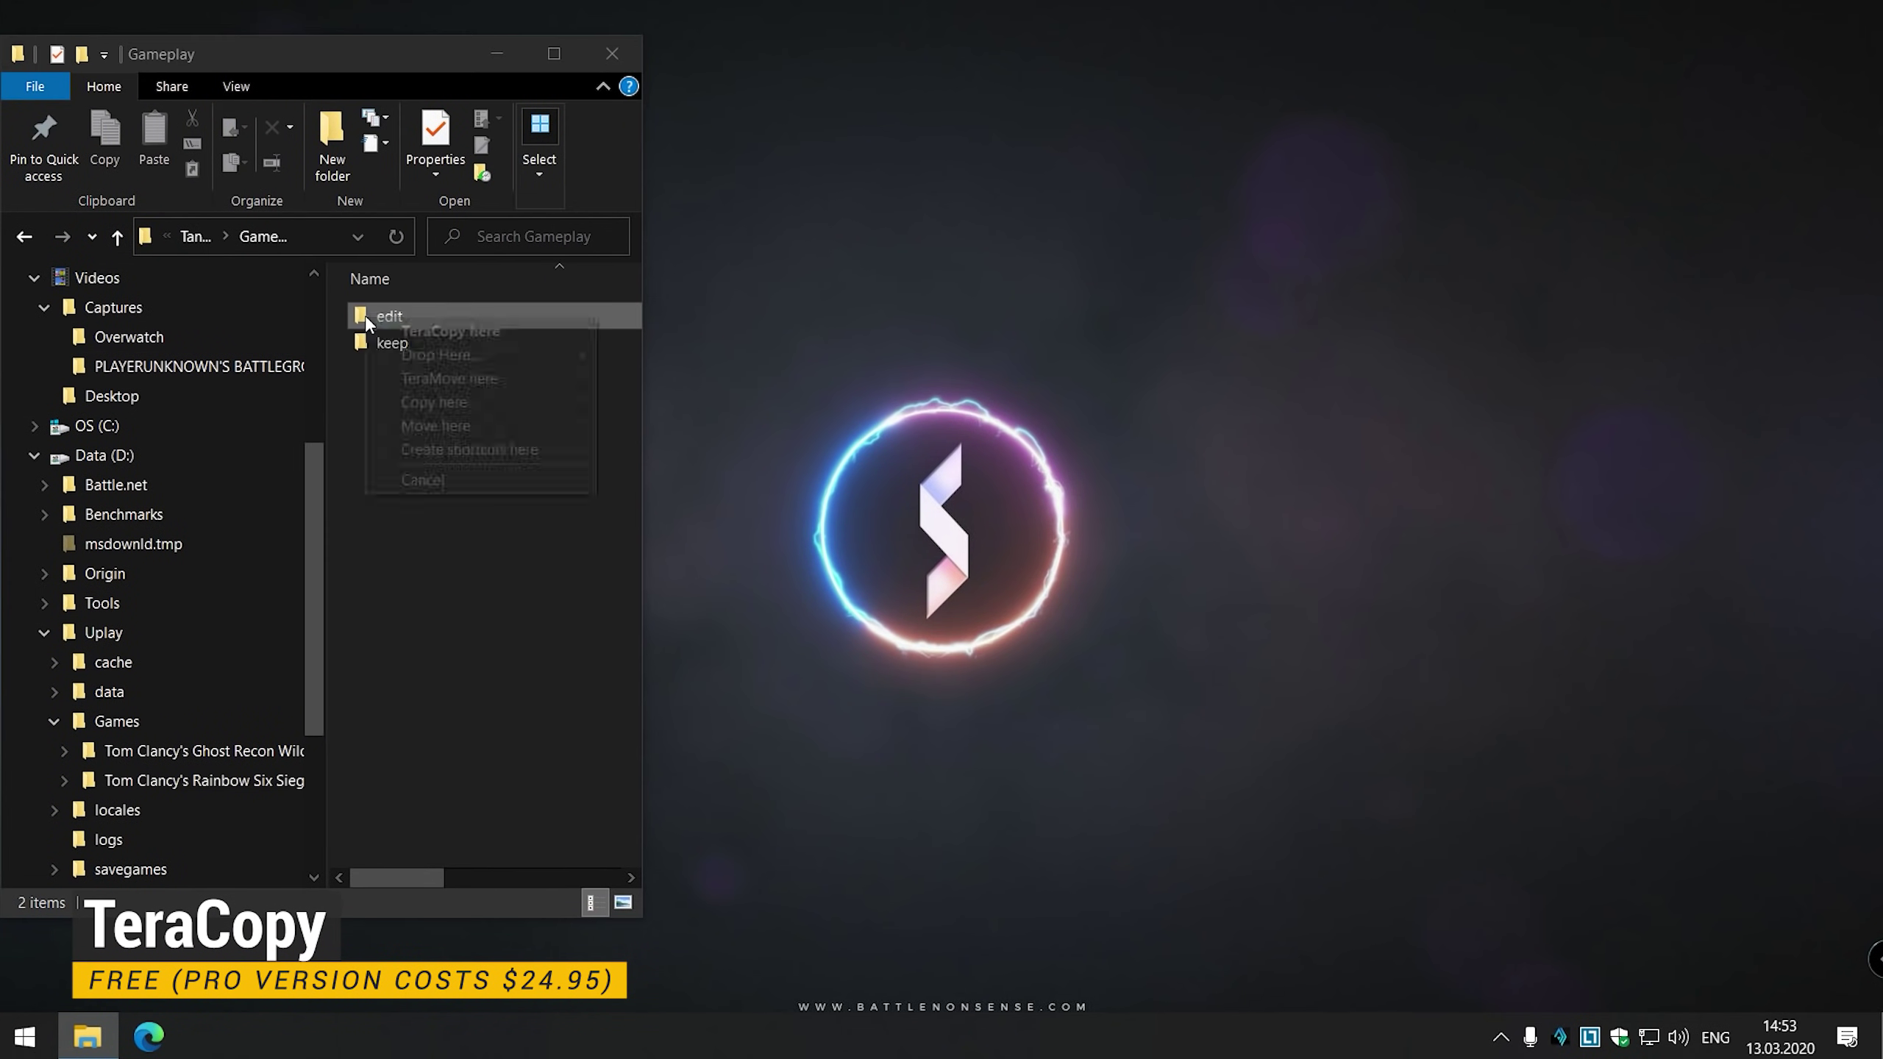
left_click(409, 425)
left_click_drag(126, 337, 385, 352)
left_click(444, 454)
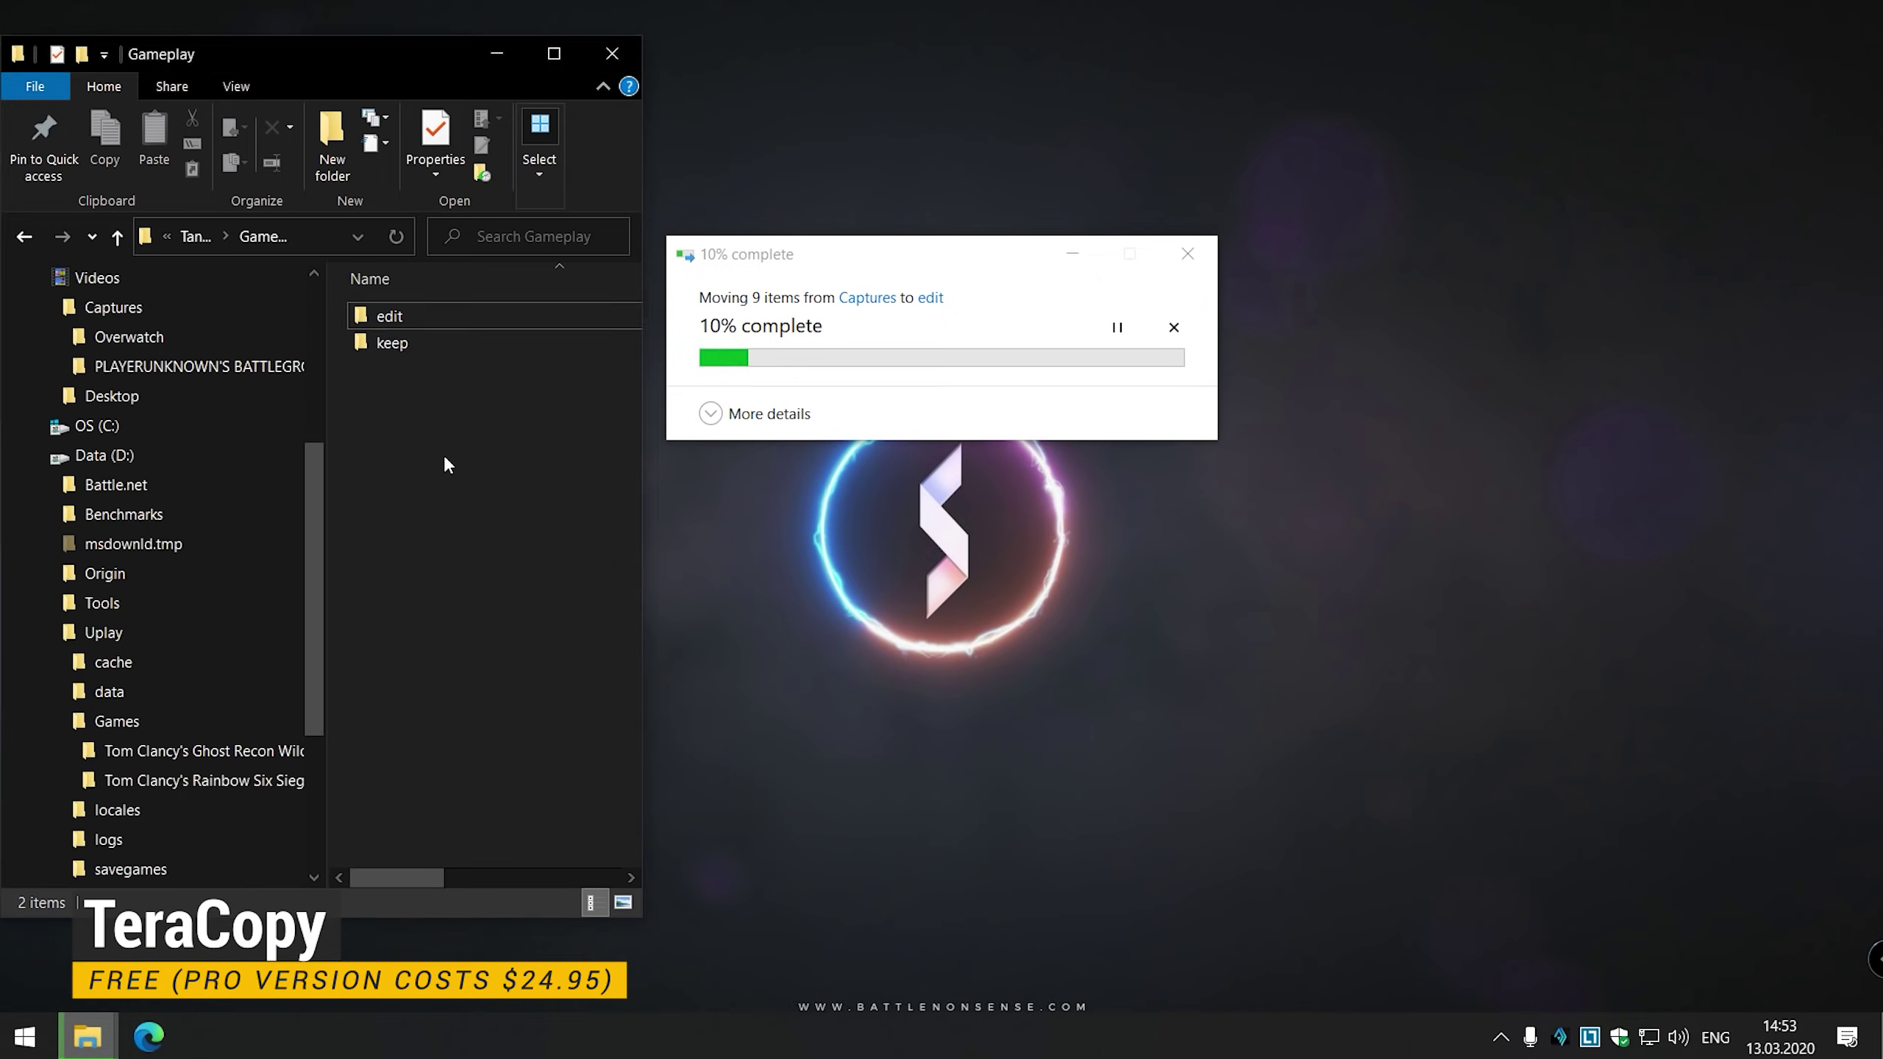
Step: Move Tom Clancy's Ghost Recon Wildlands into the Games folder on Tank (E:)
scroll(105, 723, "down", 2)
left_click(105, 809)
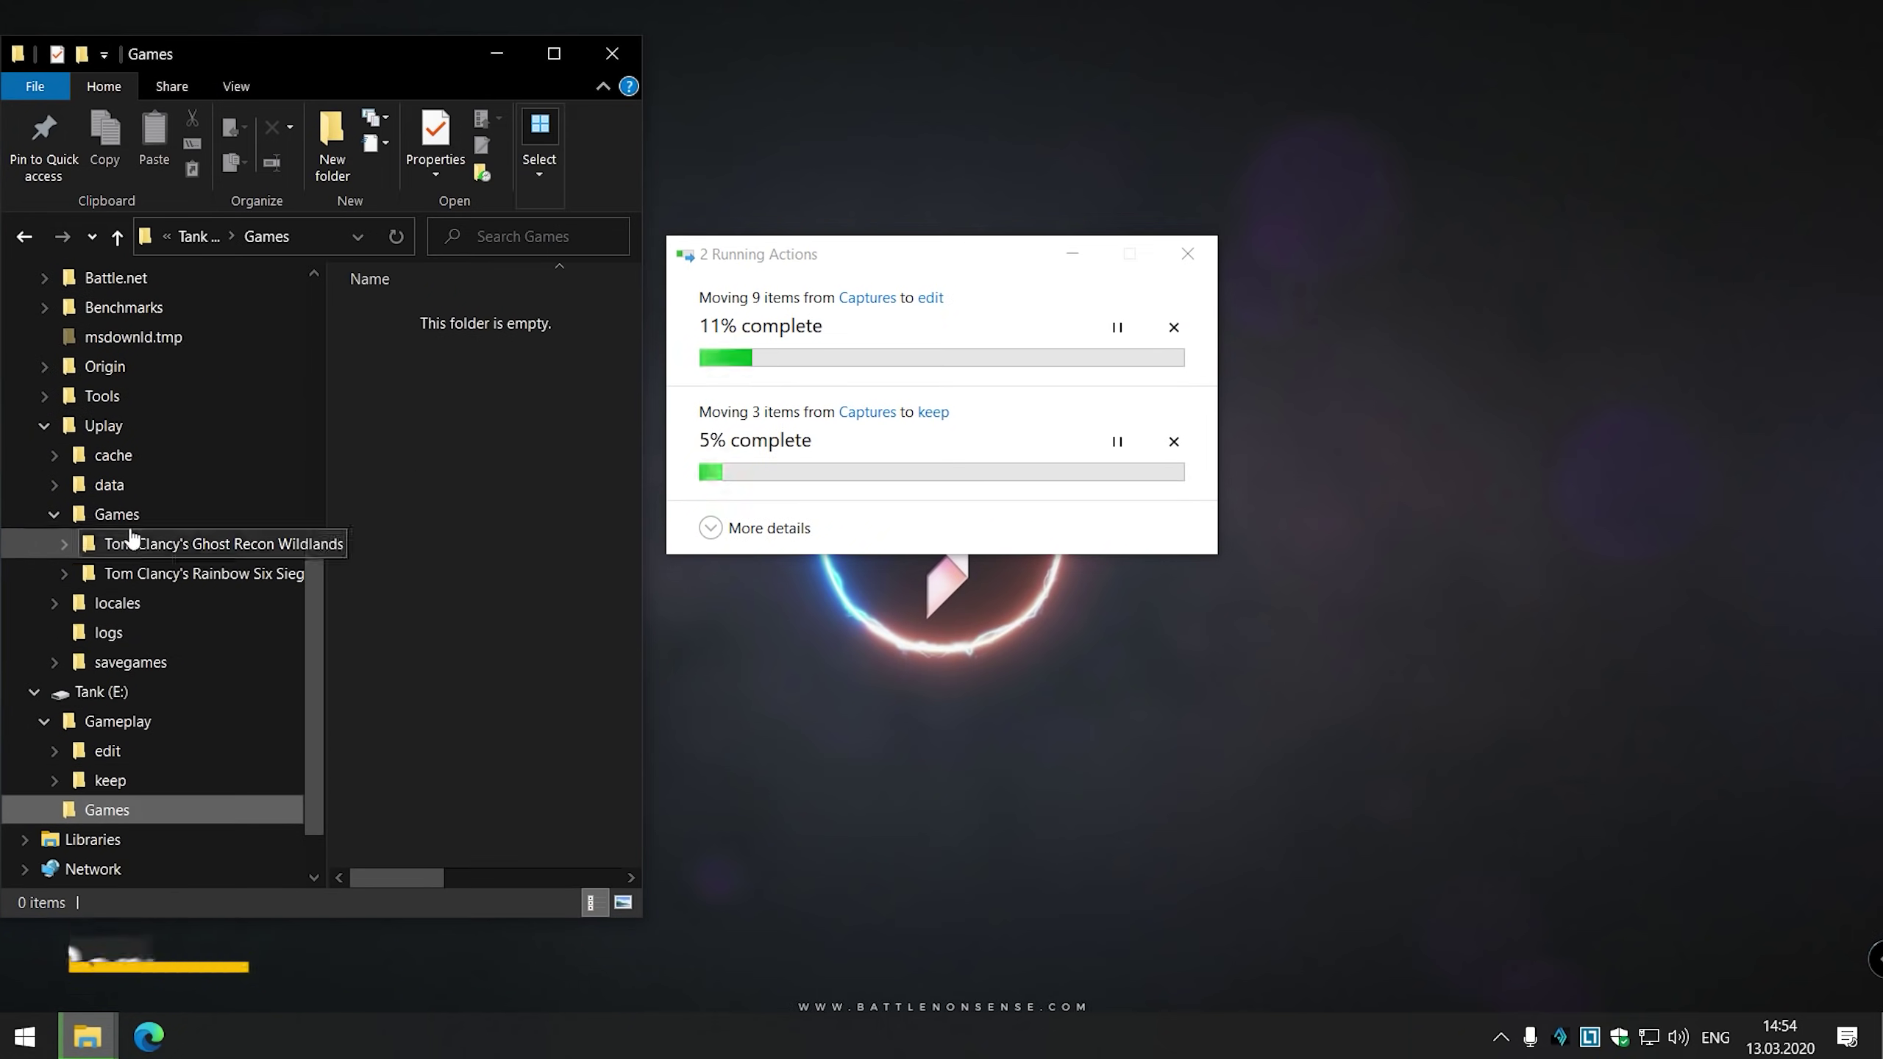
left_click_drag(132, 537, 495, 439)
left_click(569, 547)
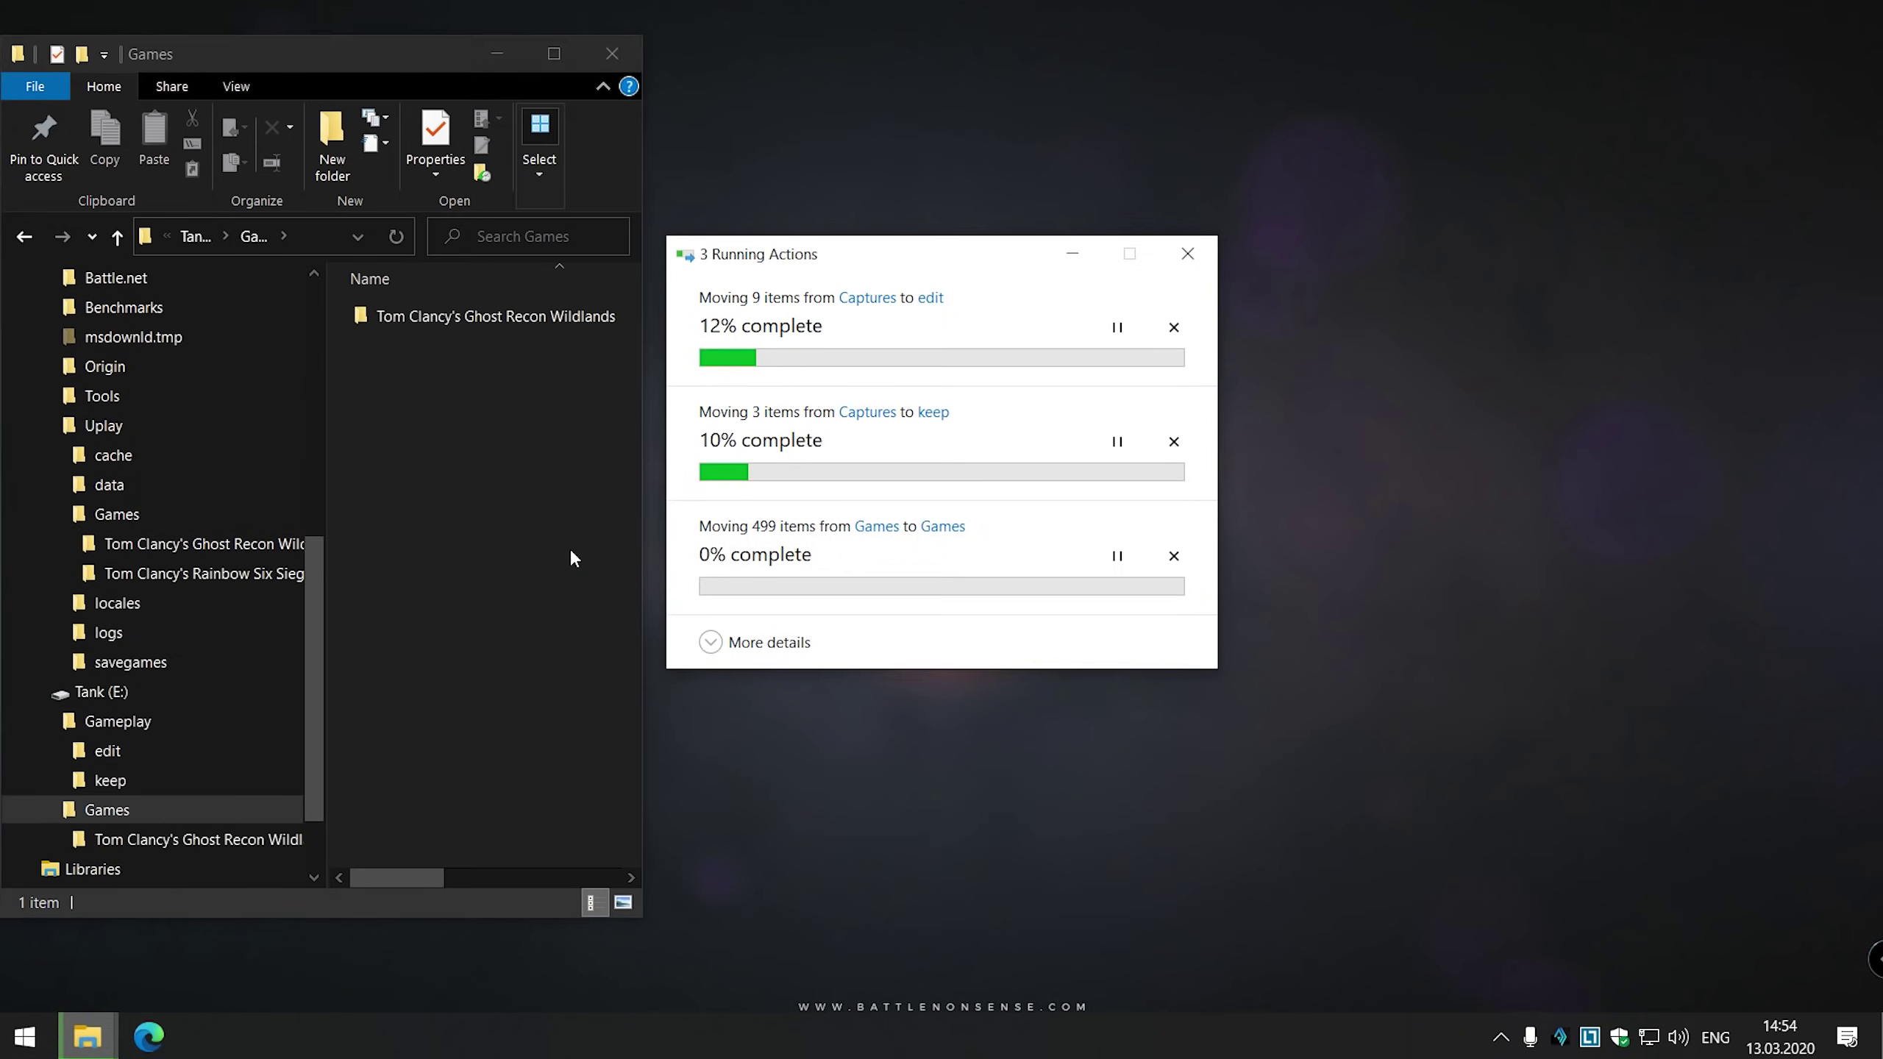
Step: Move the Apex folder from Origin's Games into Tank's Games folder
left_click(45, 366)
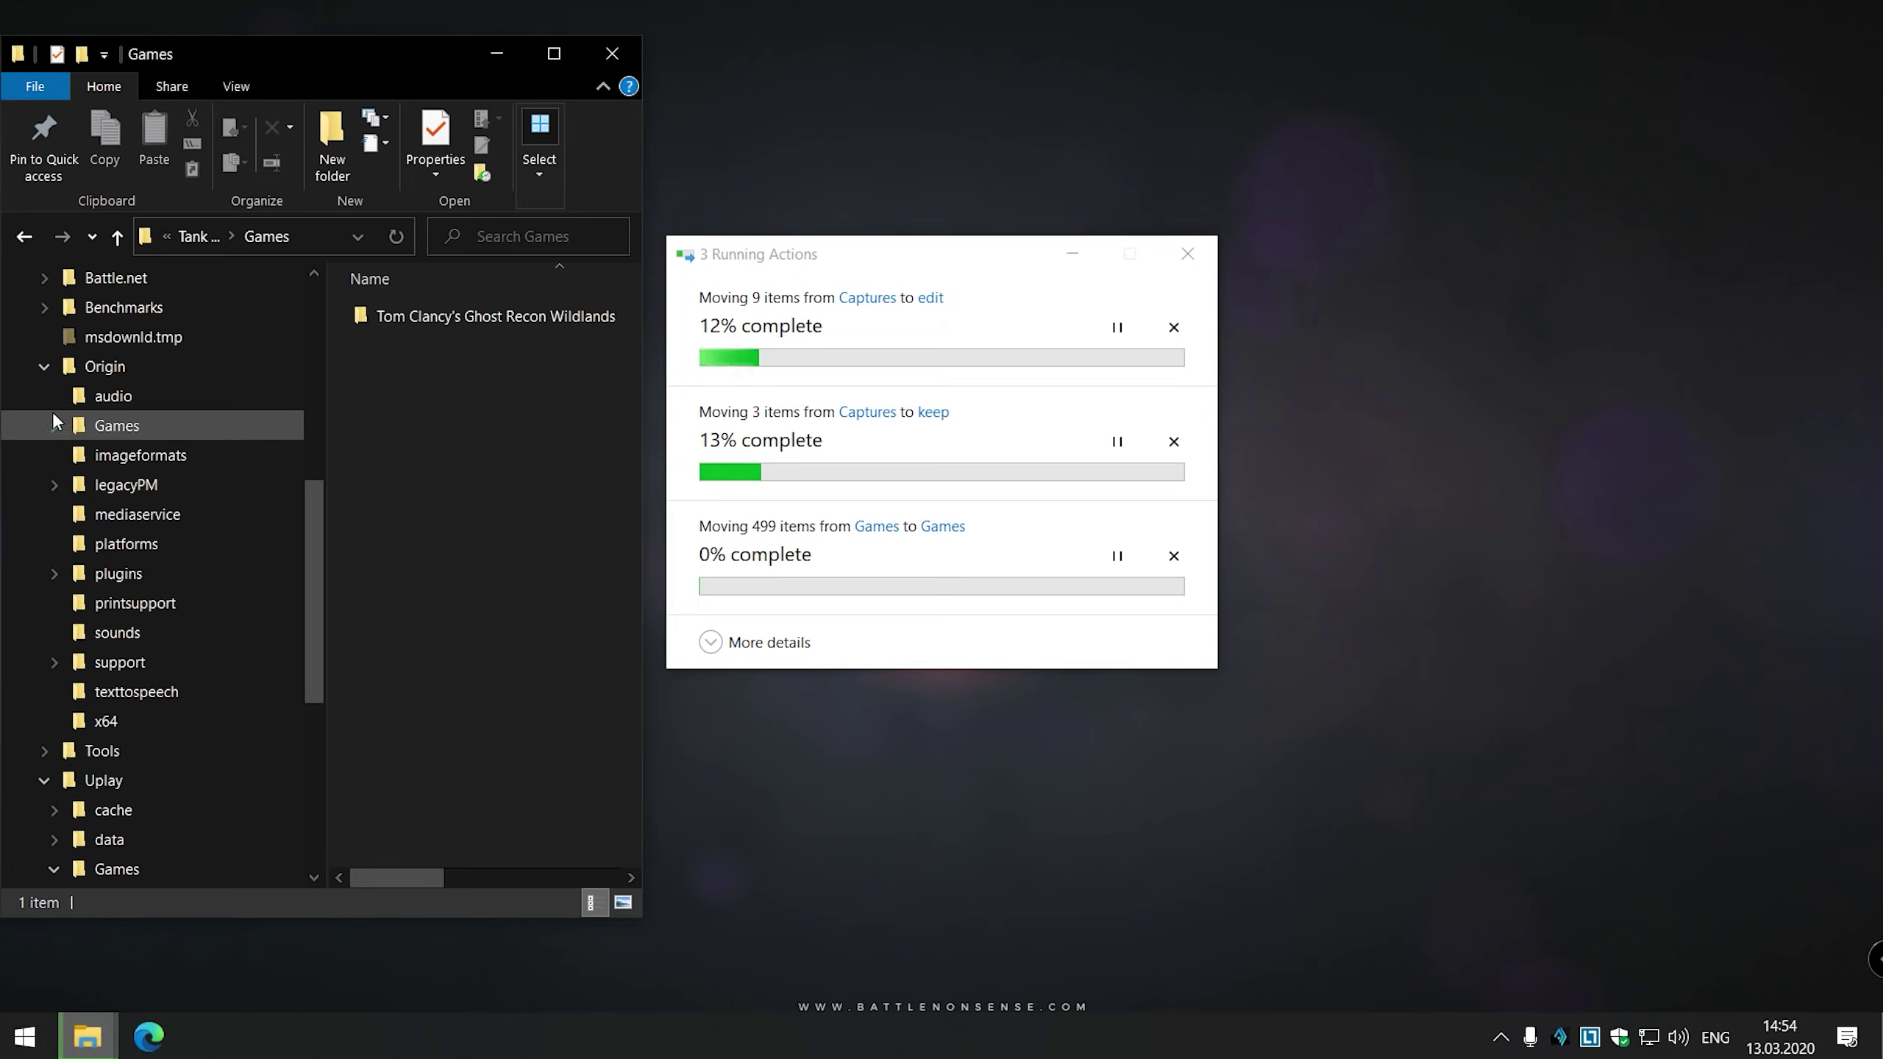
left_click(54, 423)
left_click_drag(113, 455, 443, 420)
left_click(516, 528)
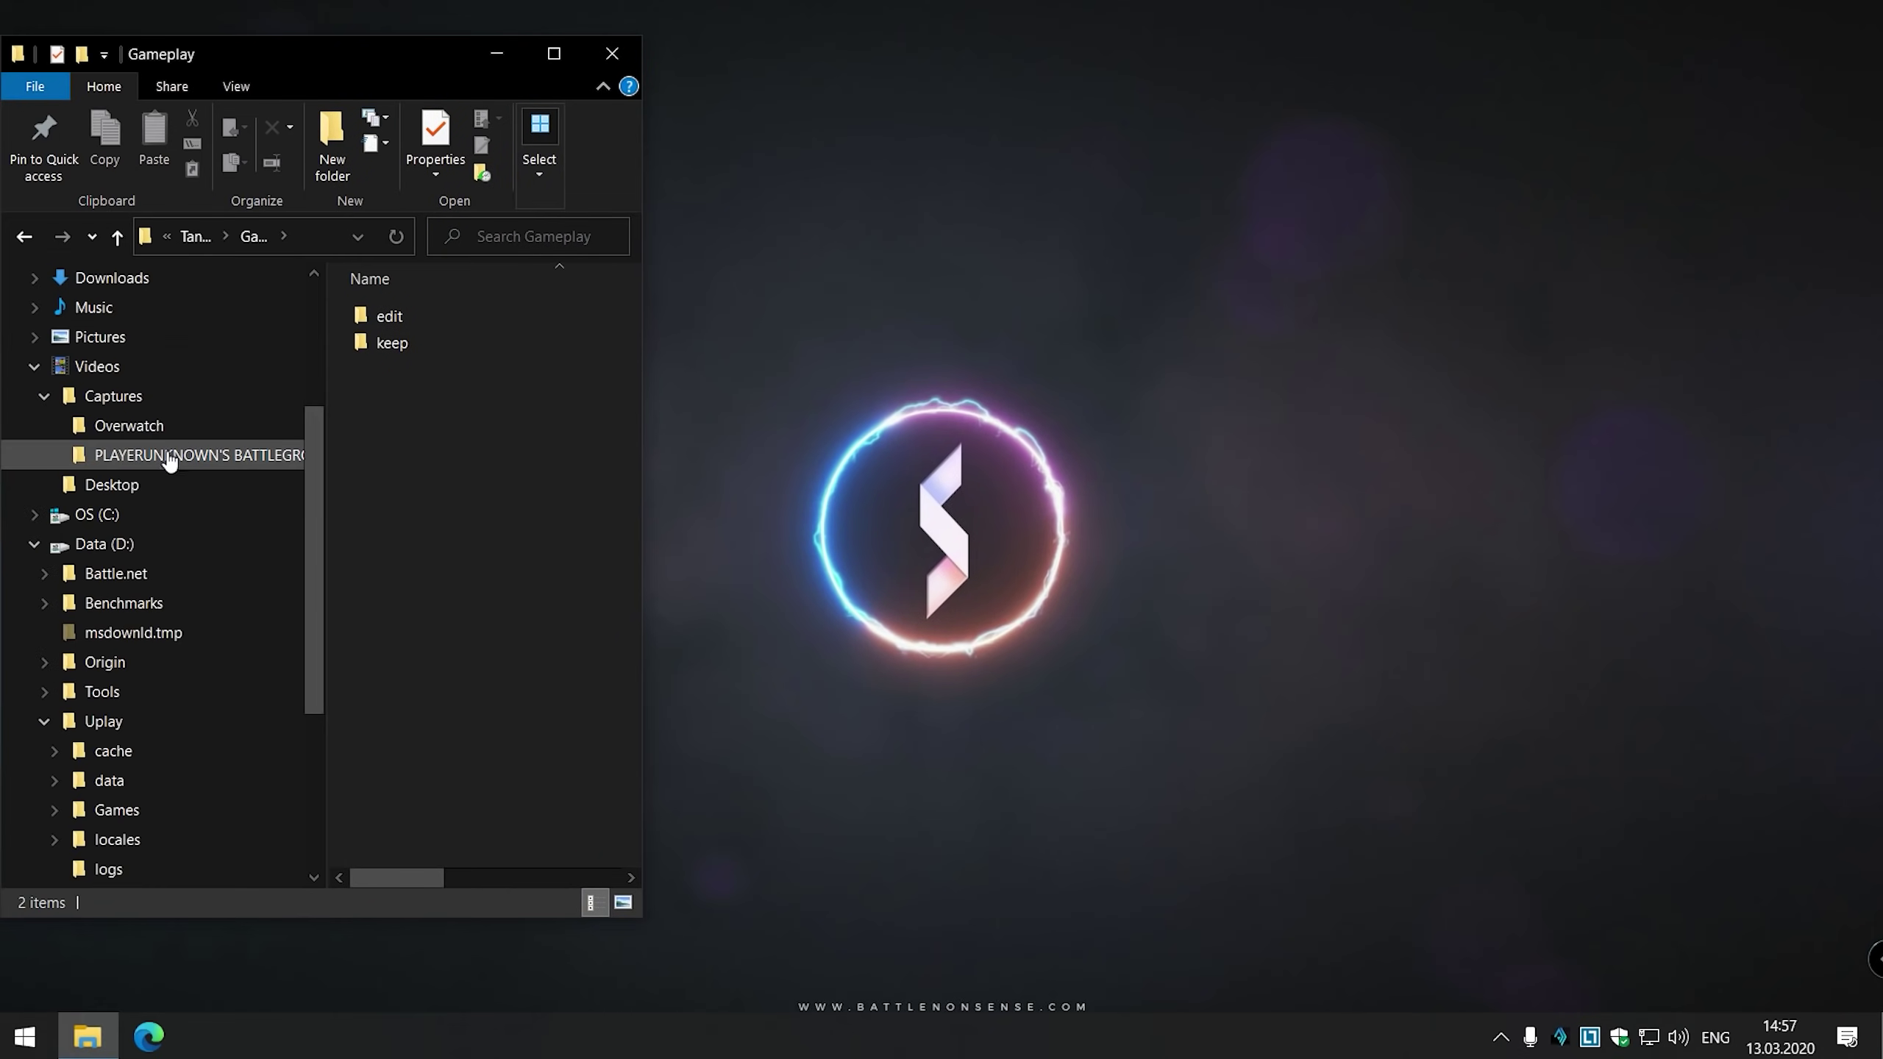
Step: Queue TeraCopy moves of the PLAYERUNKNOWN'S captures into edit and Overwatch into keep
left_click_drag(169, 460, 389, 320)
left_click(456, 364)
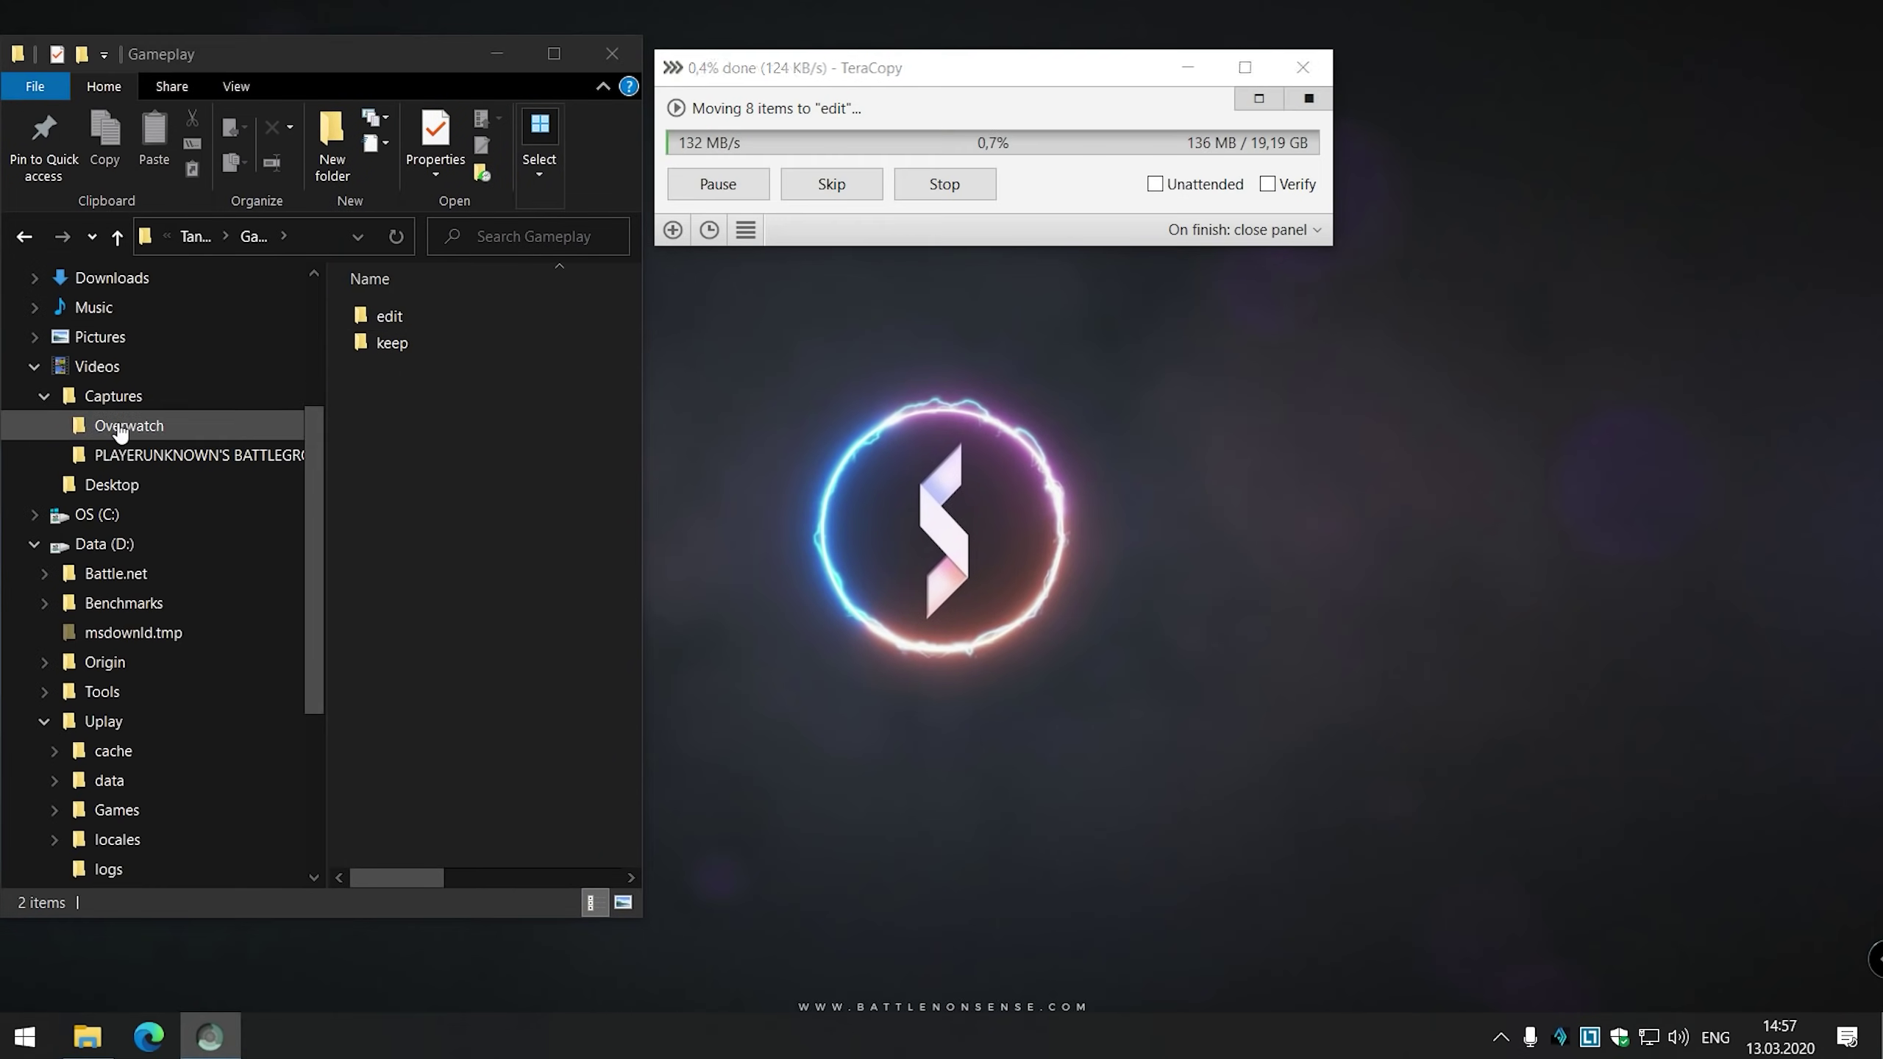
left_click_drag(121, 432, 375, 351)
left_click(490, 410)
Step: Queue TeraCopy moves of Ghost Recon Wildlands and Battlefield V into Tank's Games folder
scroll(116, 588, "down", 4)
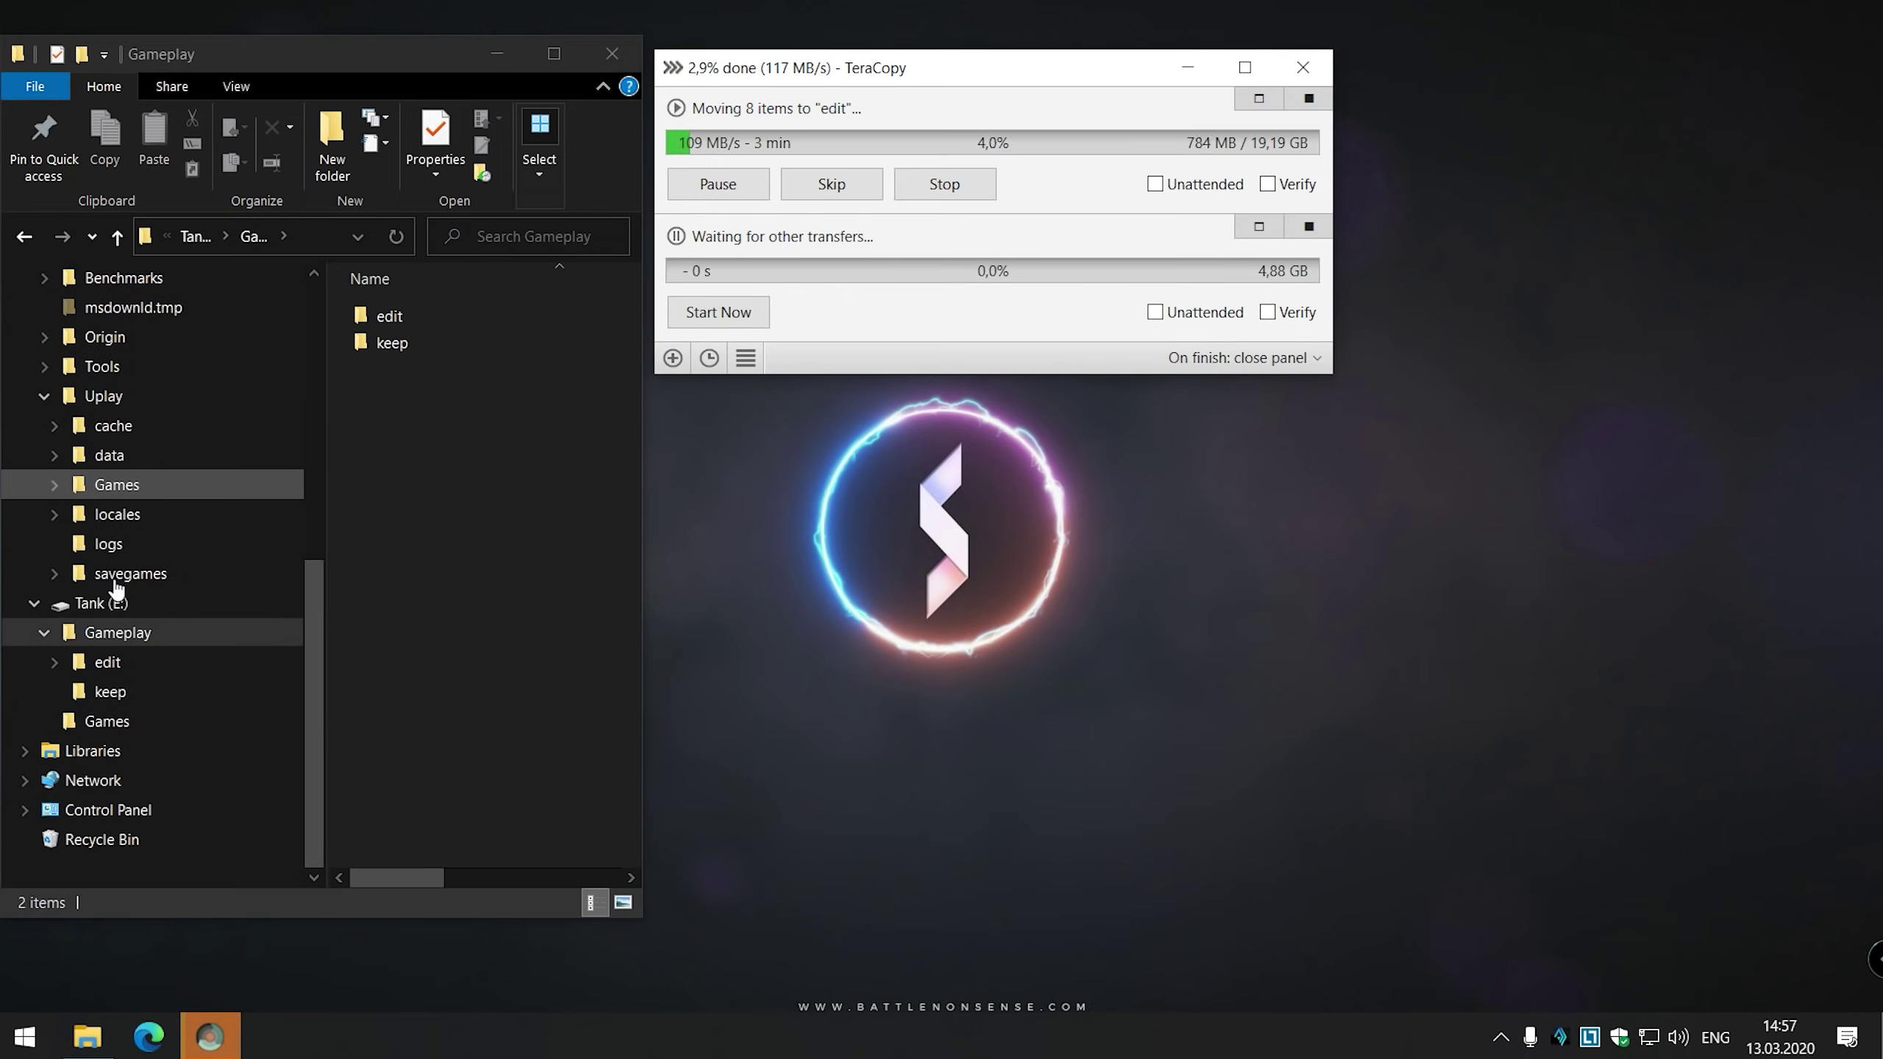
left_click(95, 721)
left_click(56, 484)
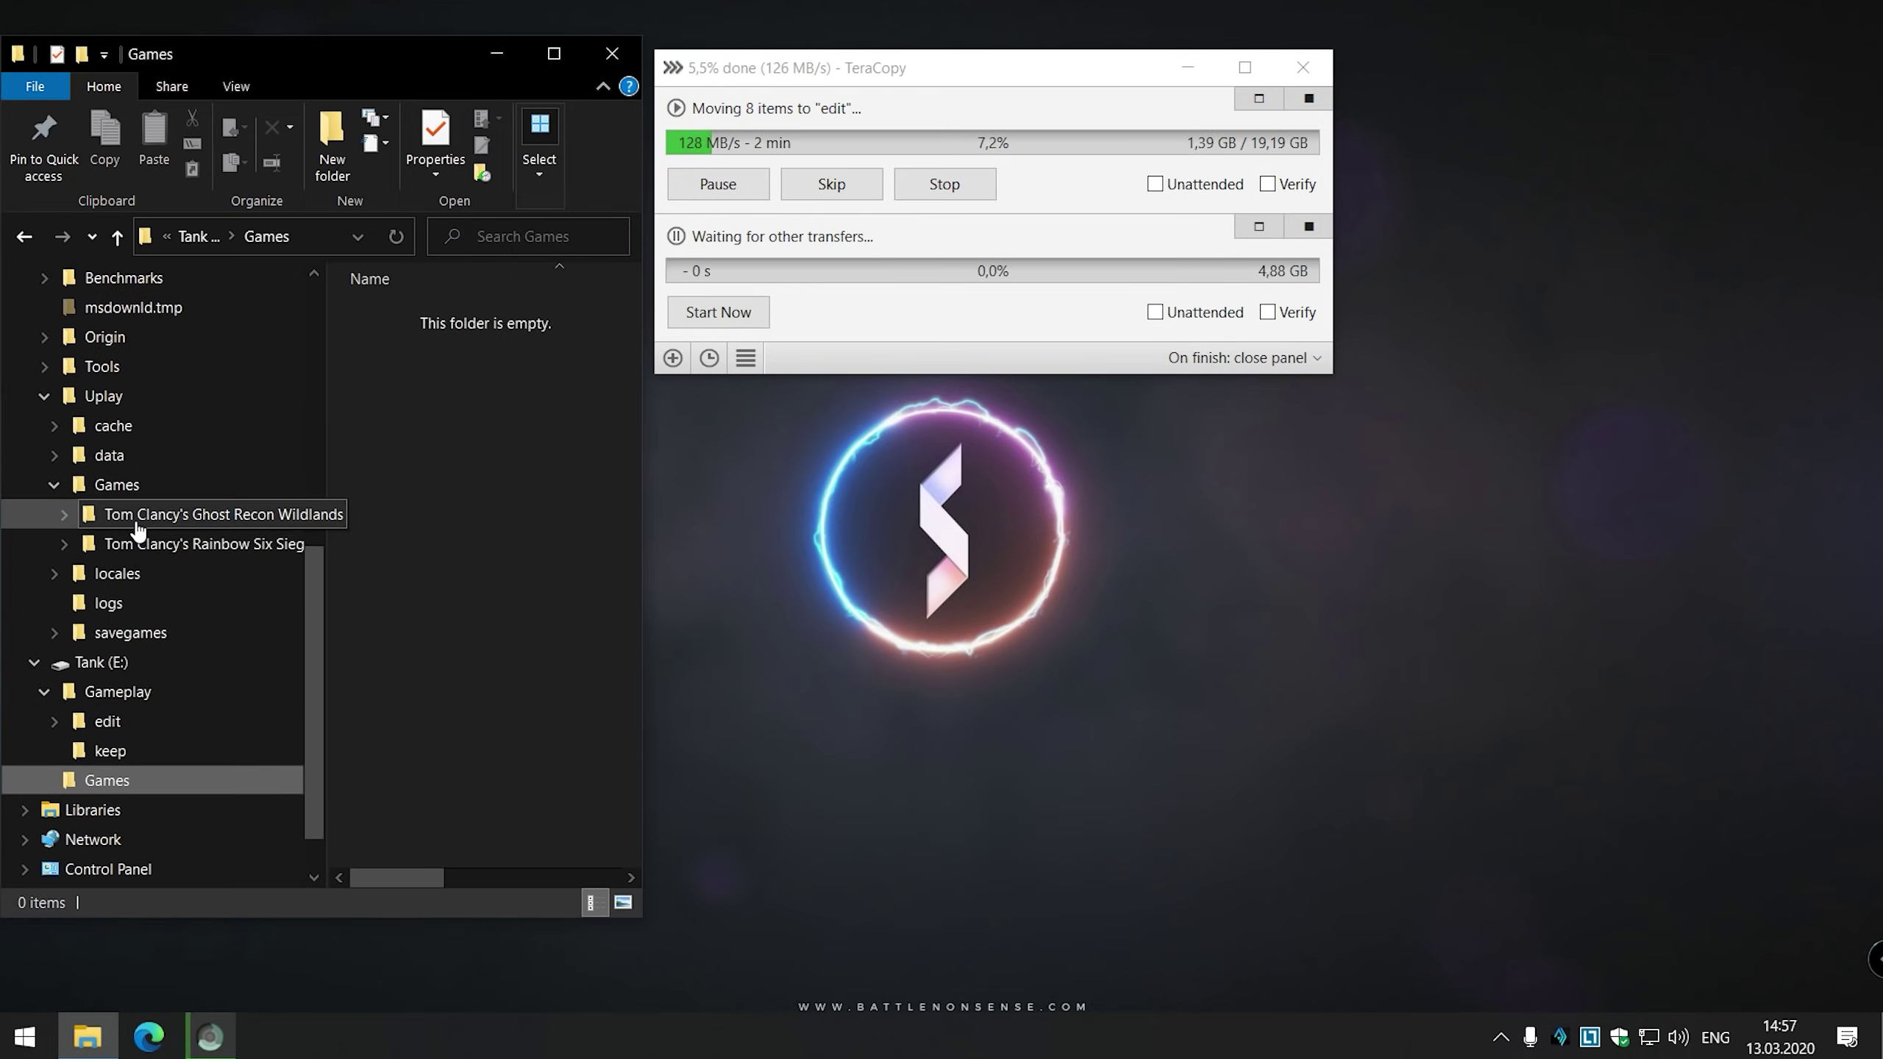
left_click_drag(138, 530, 532, 562)
left_click(533, 562)
scroll(191, 524, "up", 4)
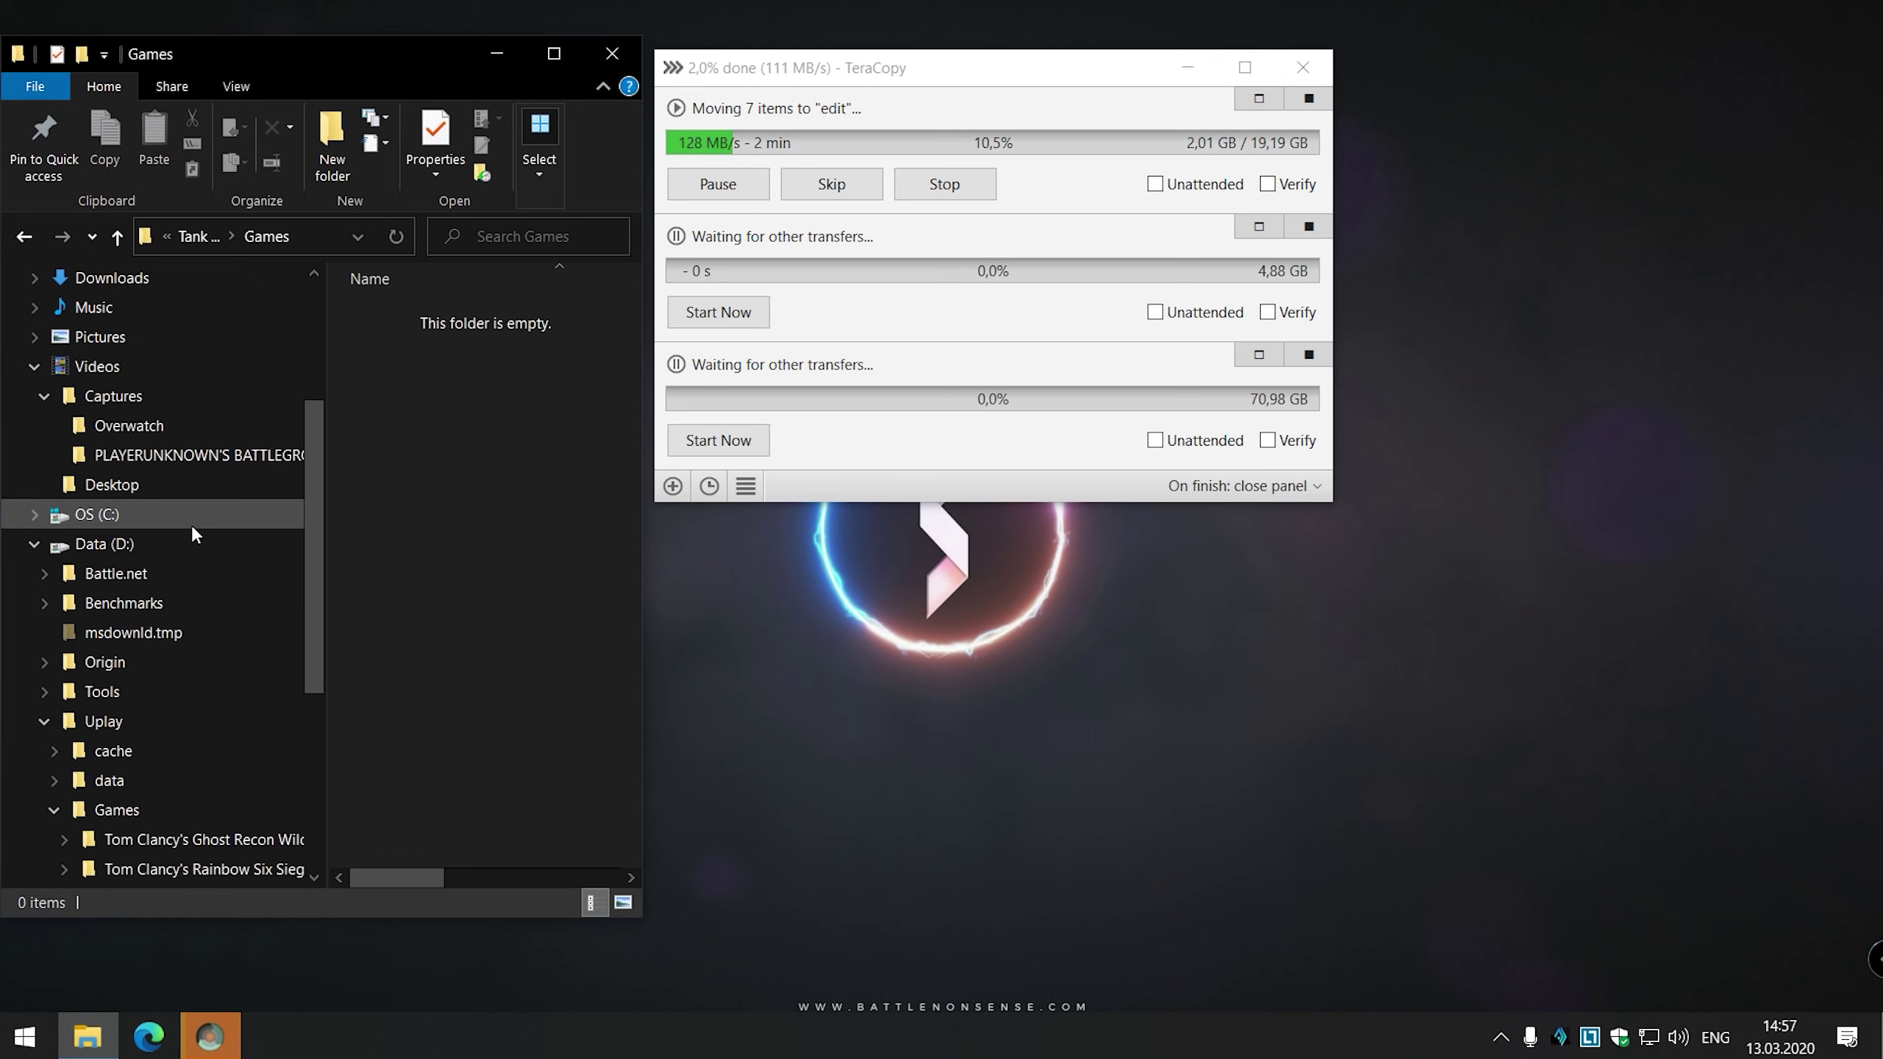
scroll(191, 524, "down", 3)
left_click(44, 454)
left_click_drag(61, 531, 437, 456)
left_click(527, 522)
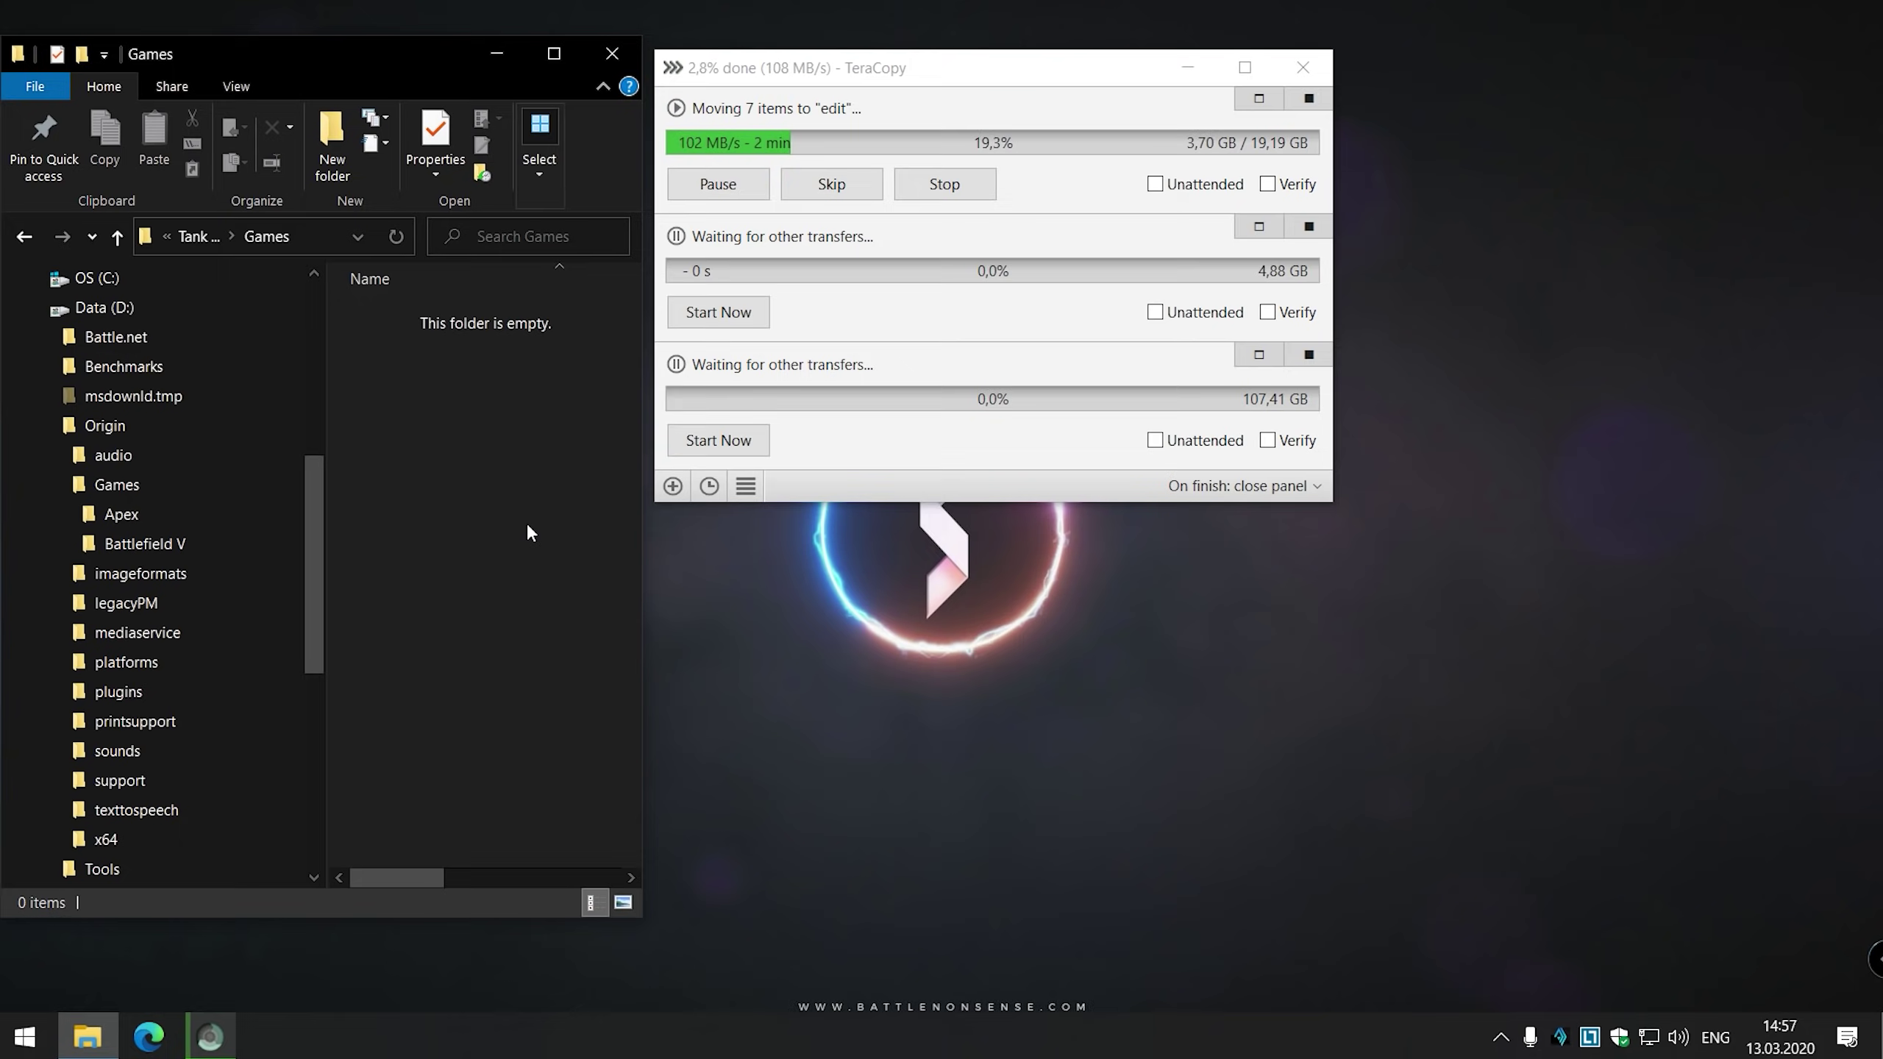
key("alt")
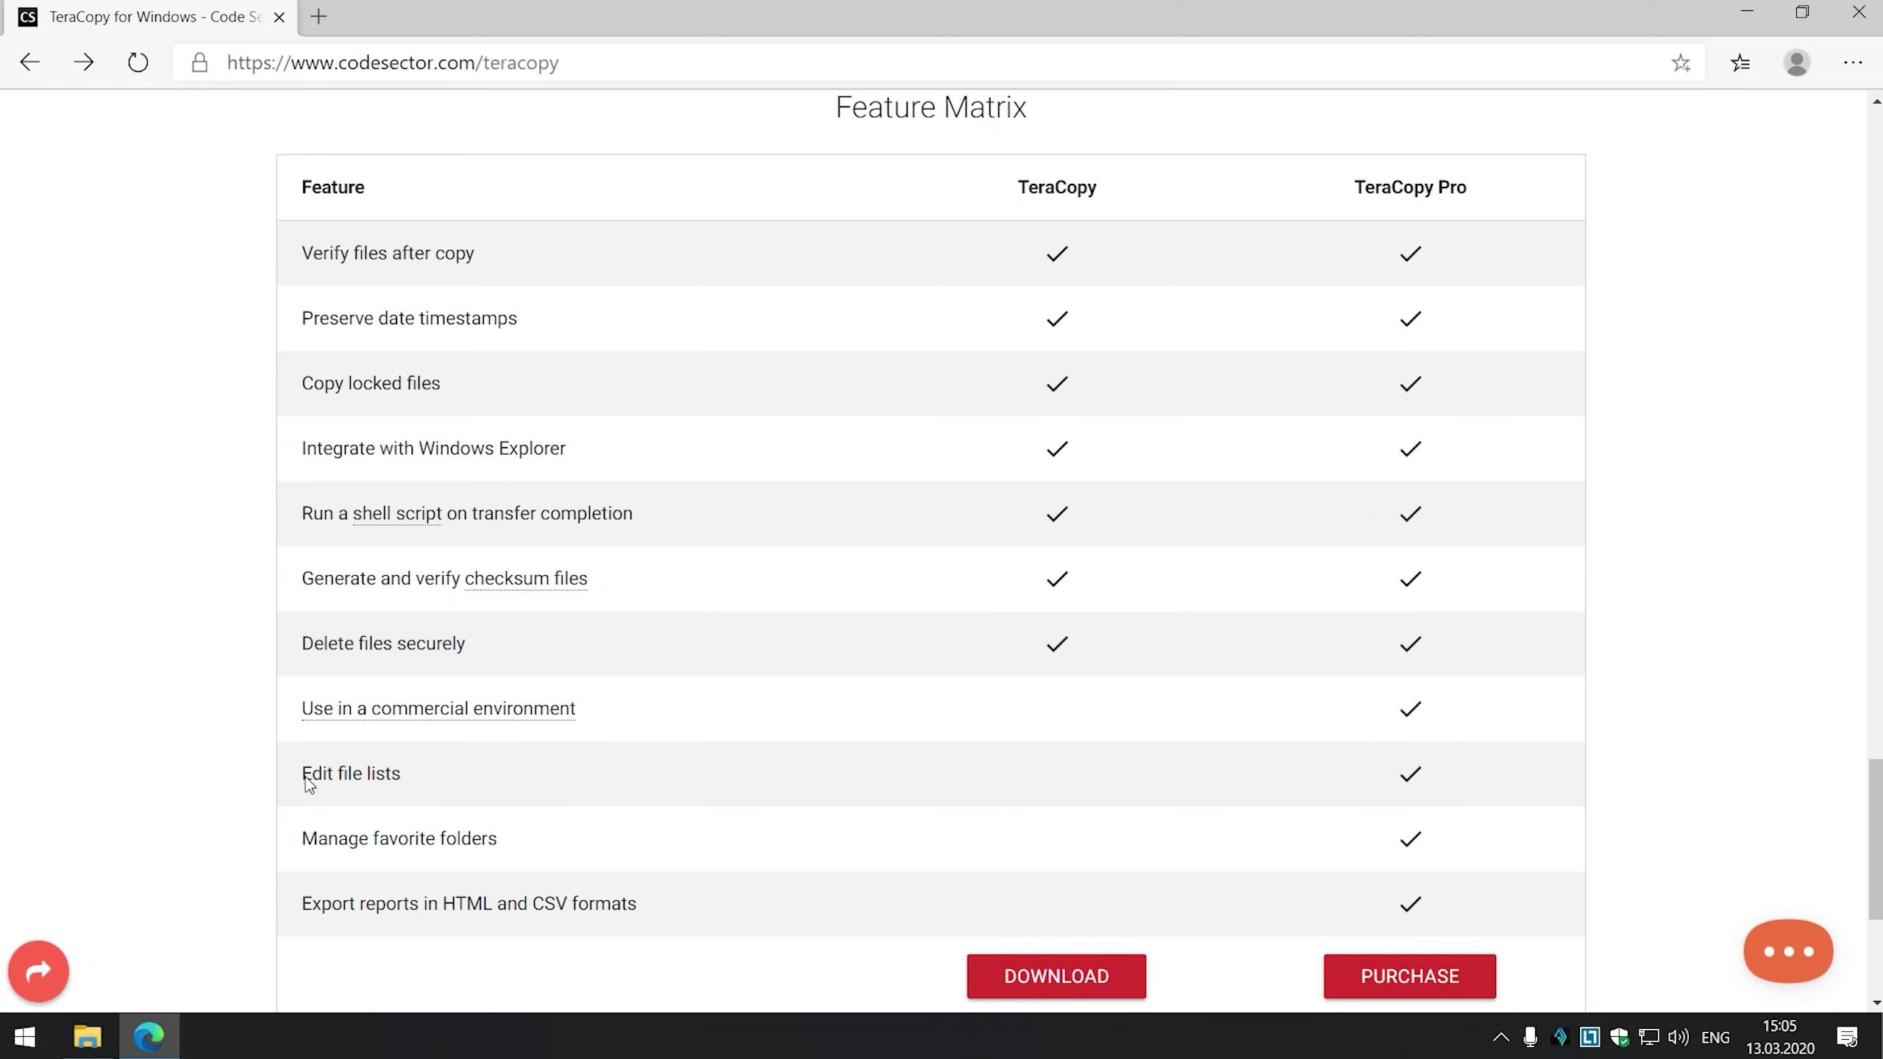
Step: Highlight the feature rows from Edit file lists to Export reports in HTML and CSV formats
left_click_drag(306, 778, 1400, 919)
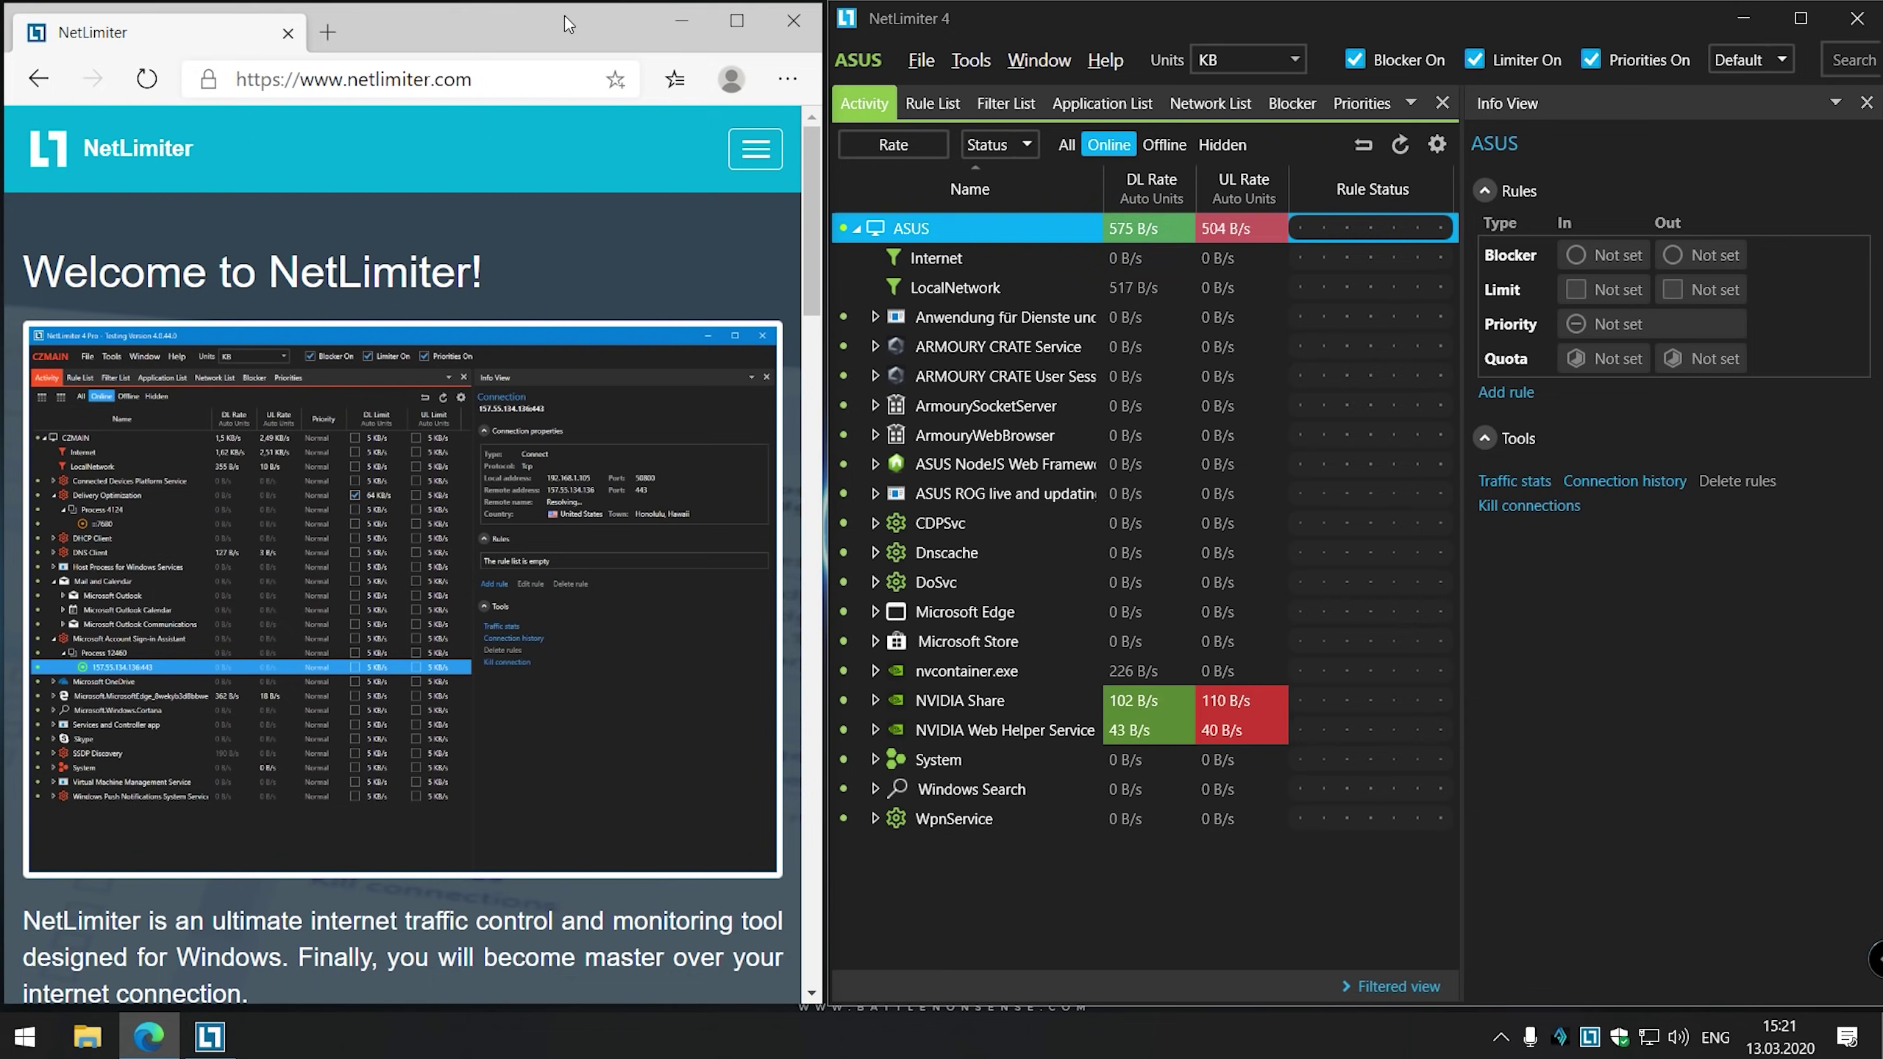
Step: Set the Internet filter's Blocker In and Blocker Out rules both to Ask
left_click(939, 259)
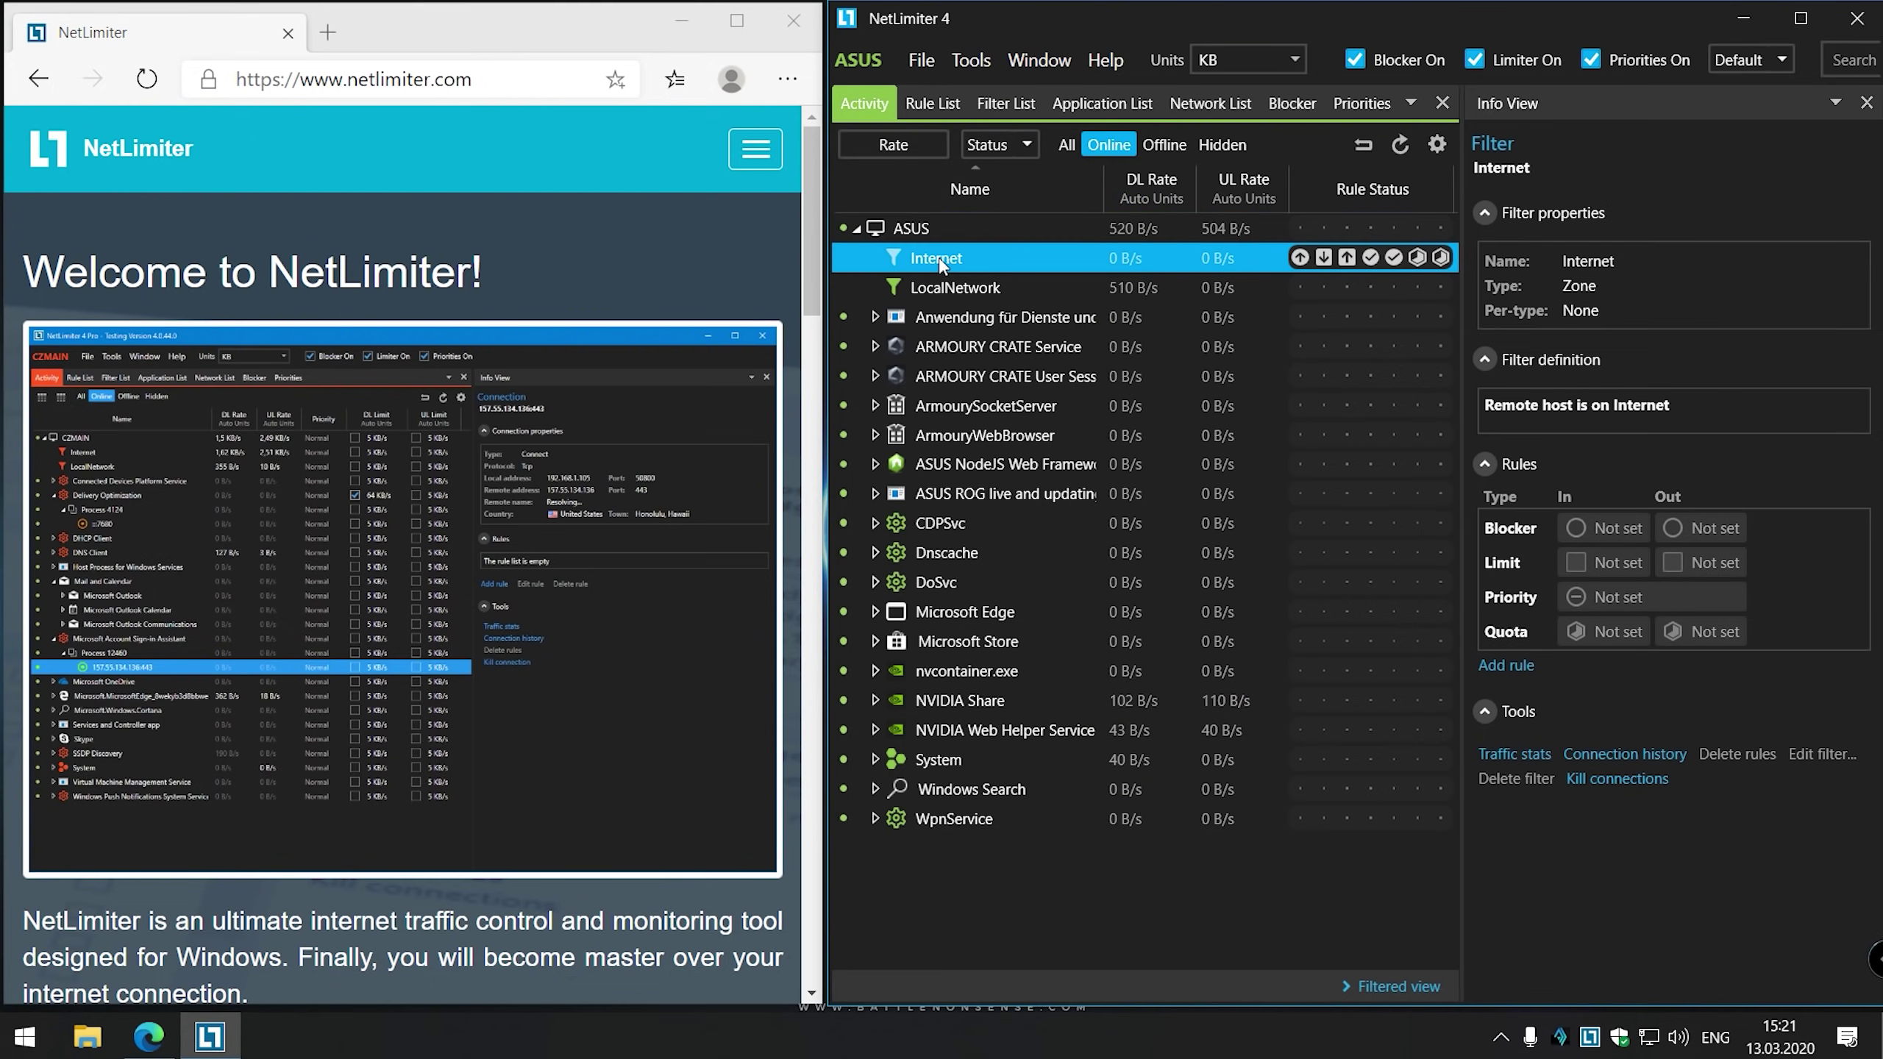
left_click(1635, 546)
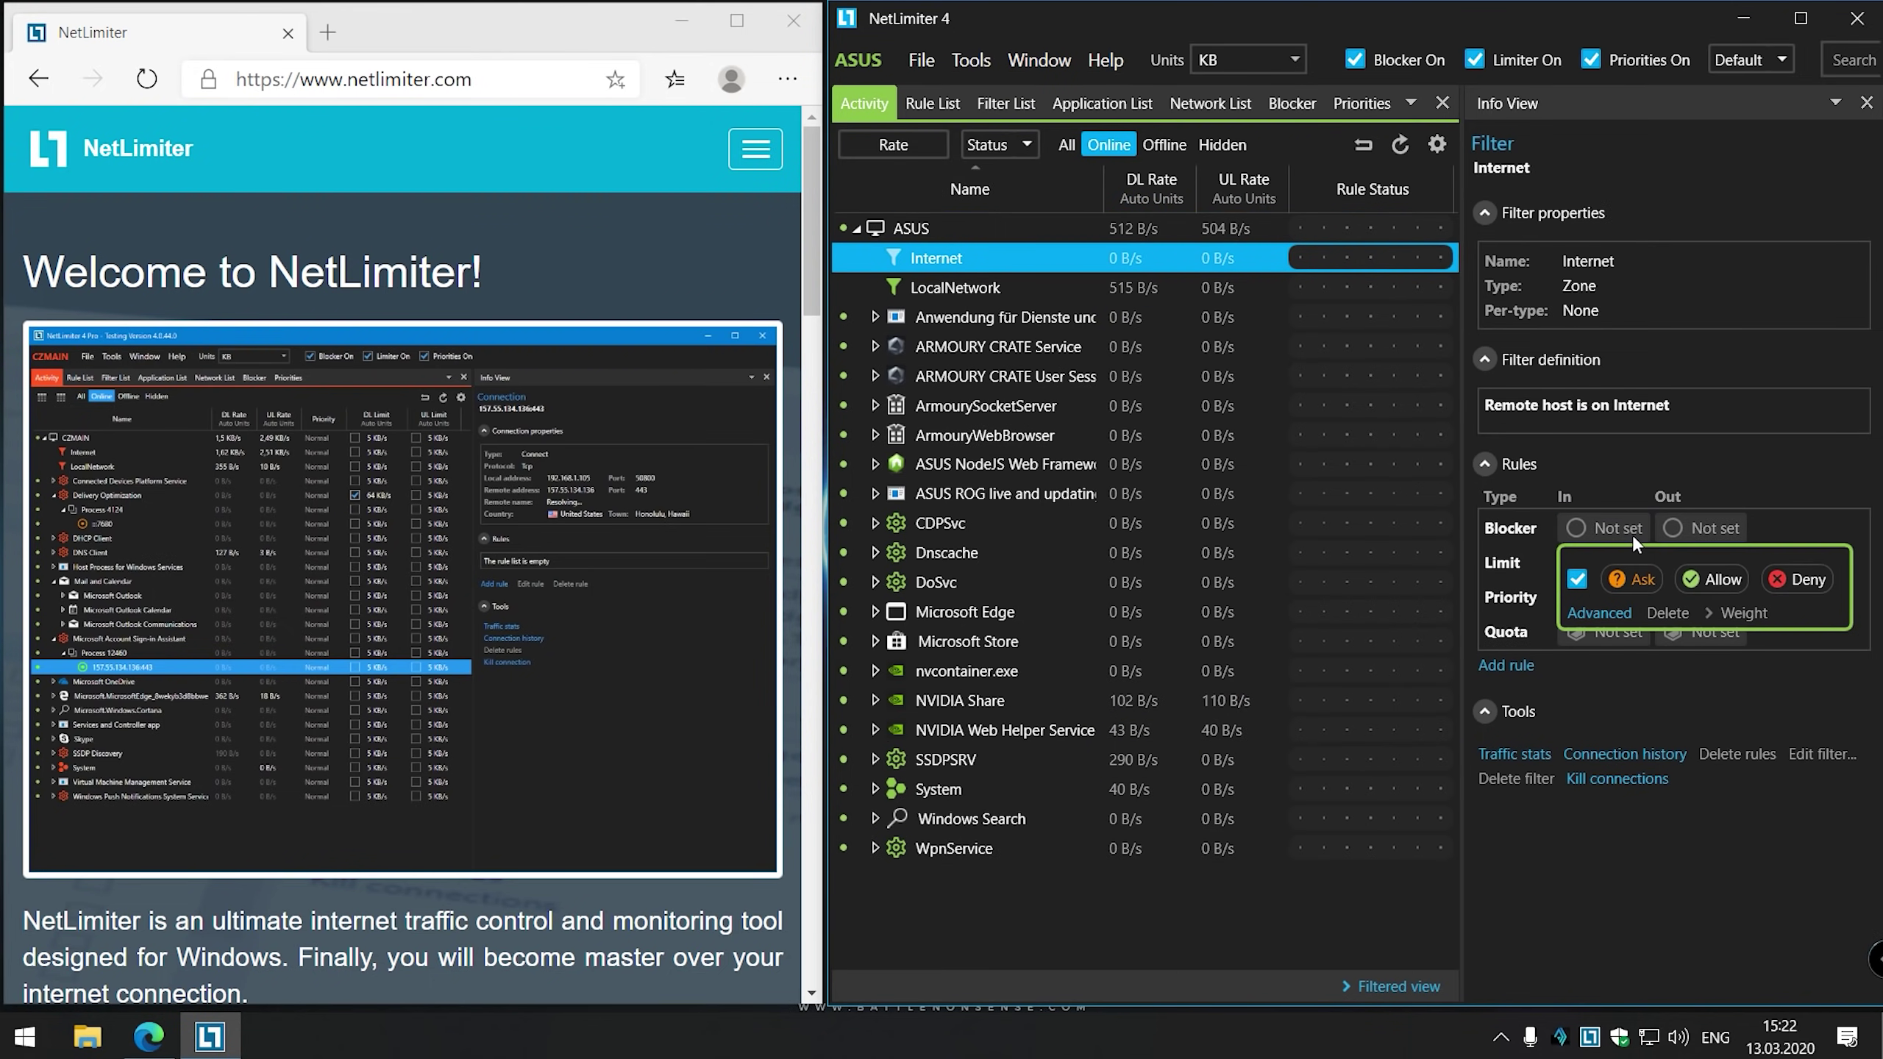
left_click(1636, 585)
left_click(1681, 536)
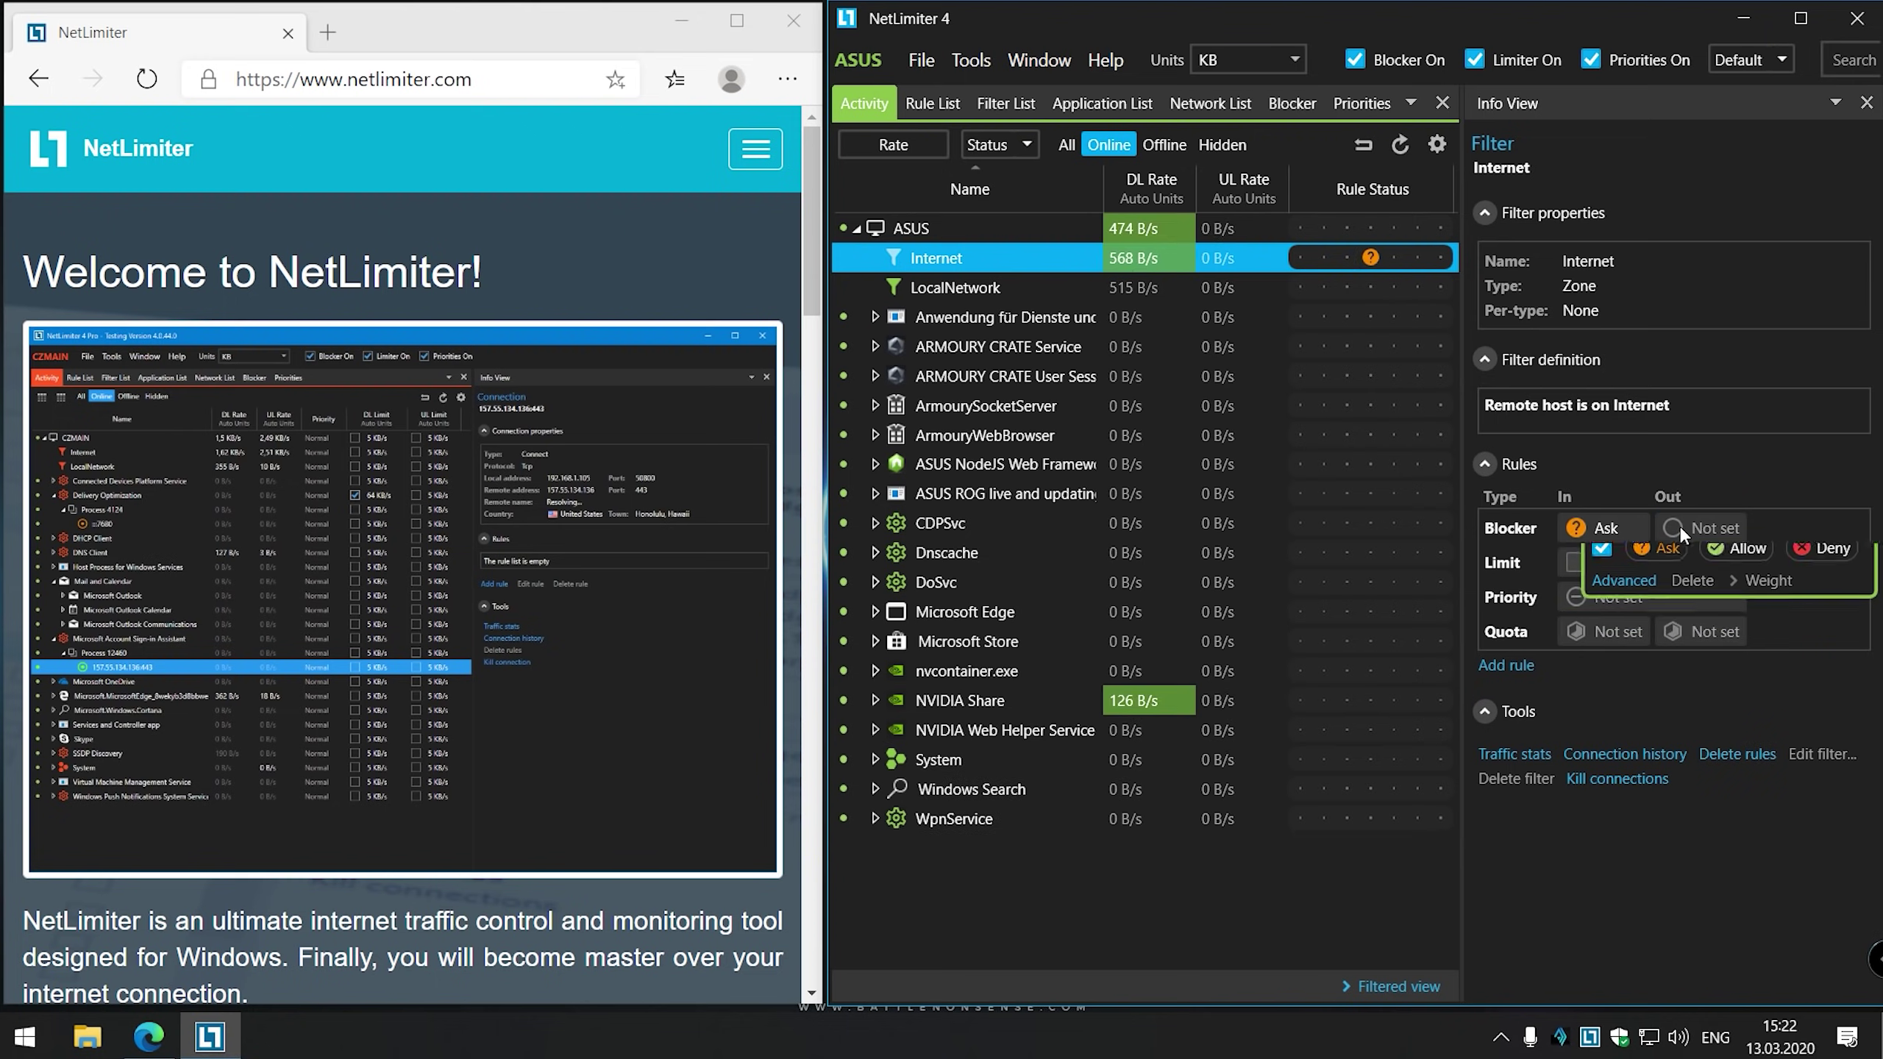
left_click(1659, 583)
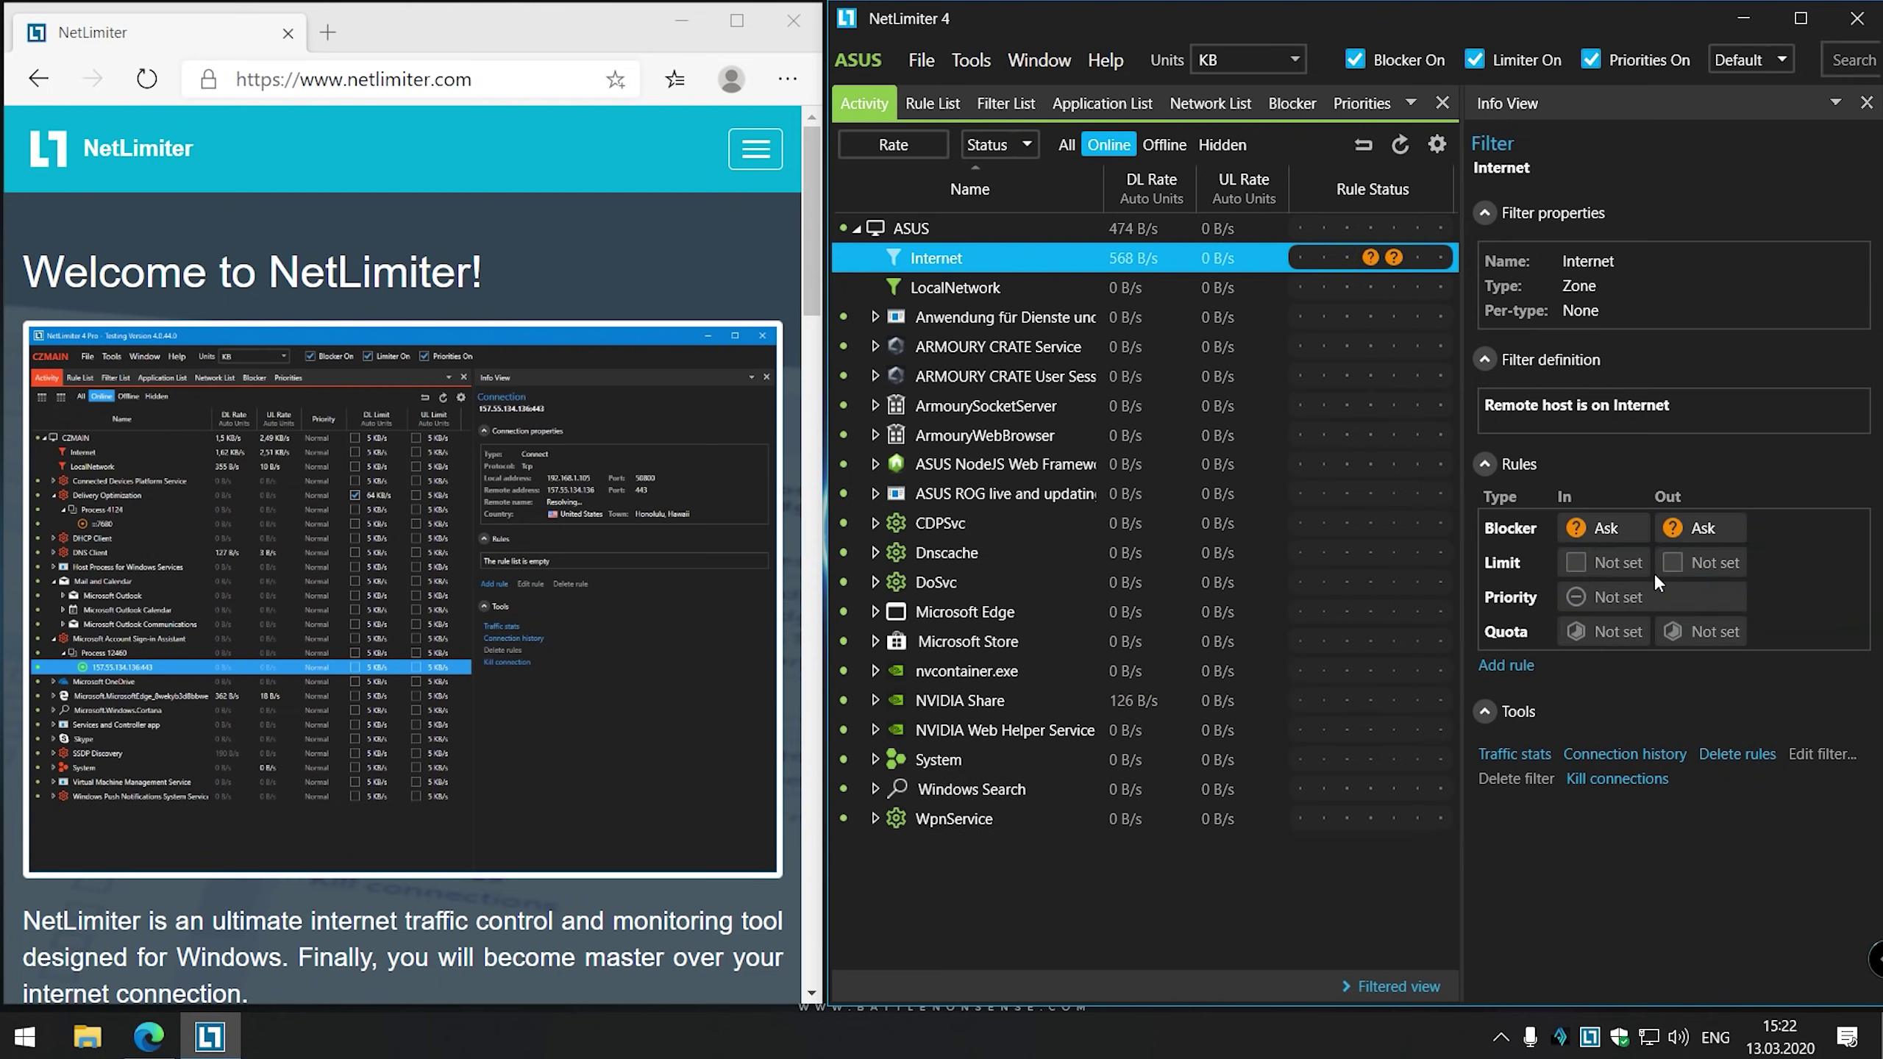
Step: Reload the Edge page and allow Edge's connection with Remember ticked in the Blocker prompt
left_click(157, 86)
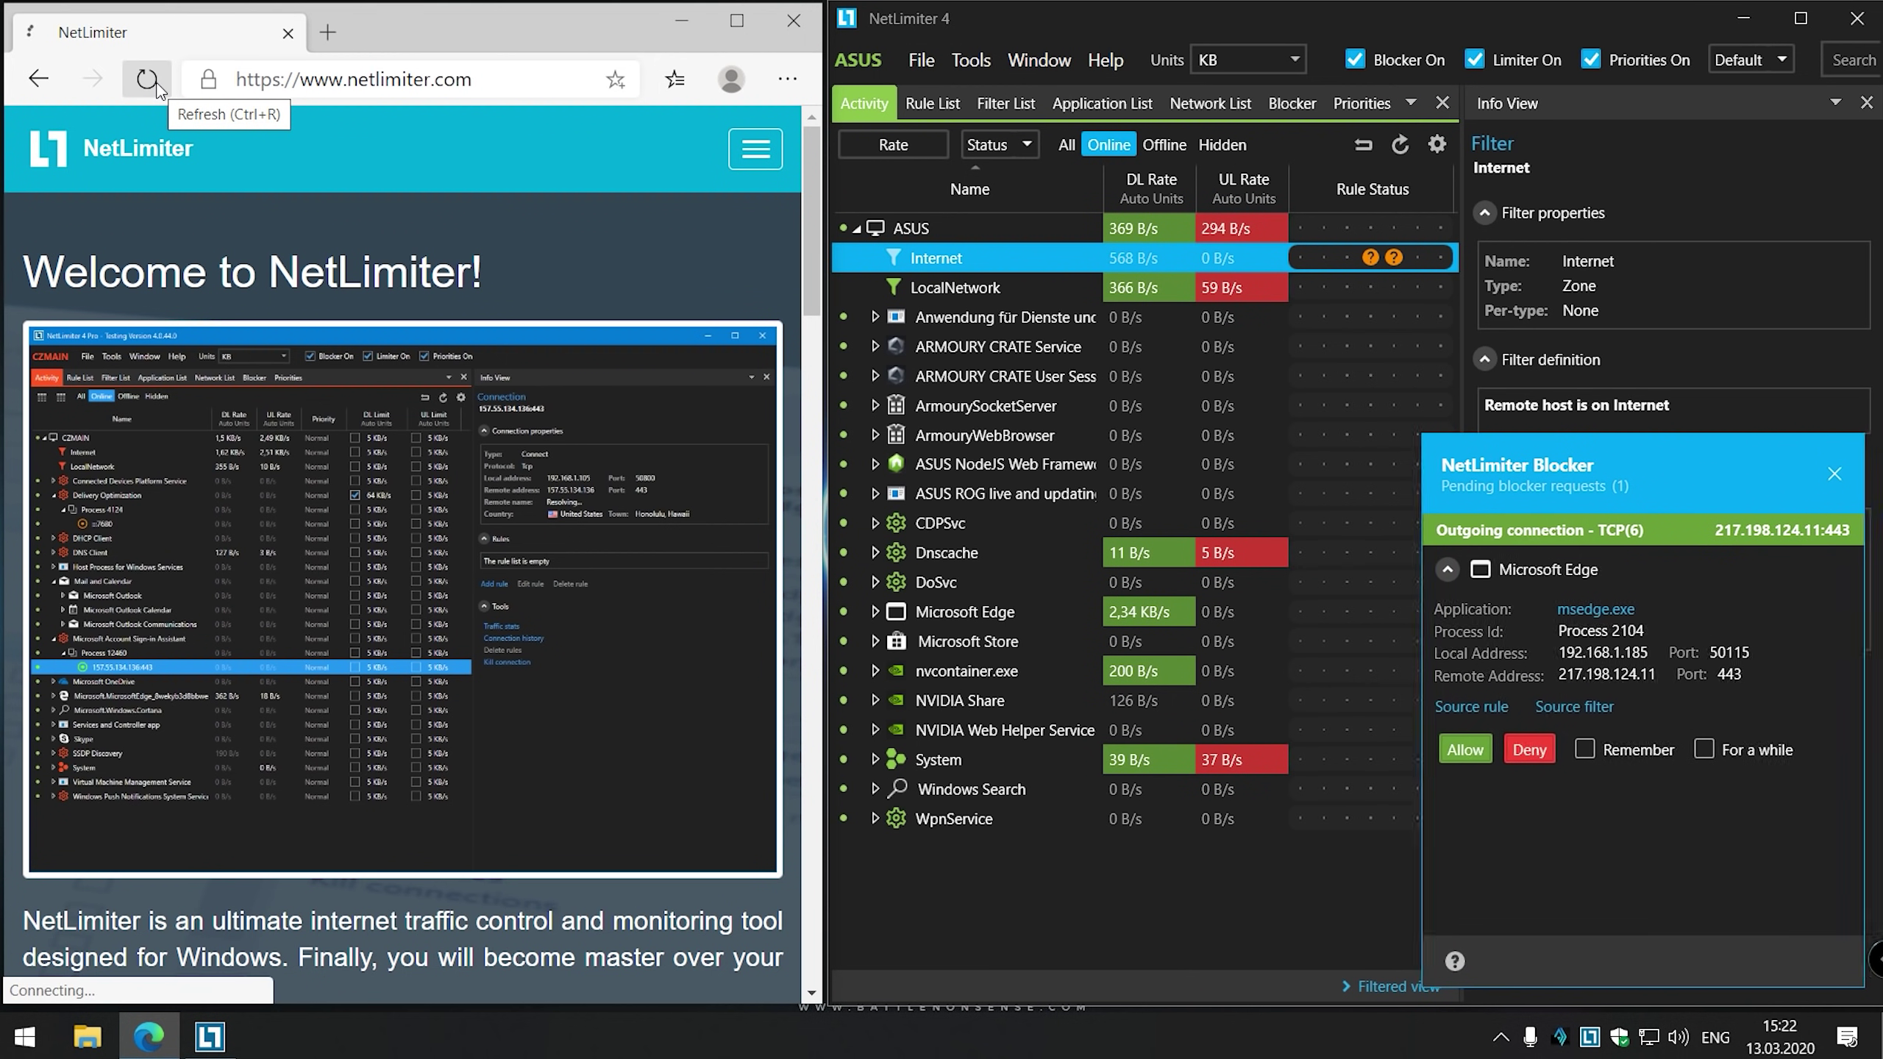
left_click(148, 79)
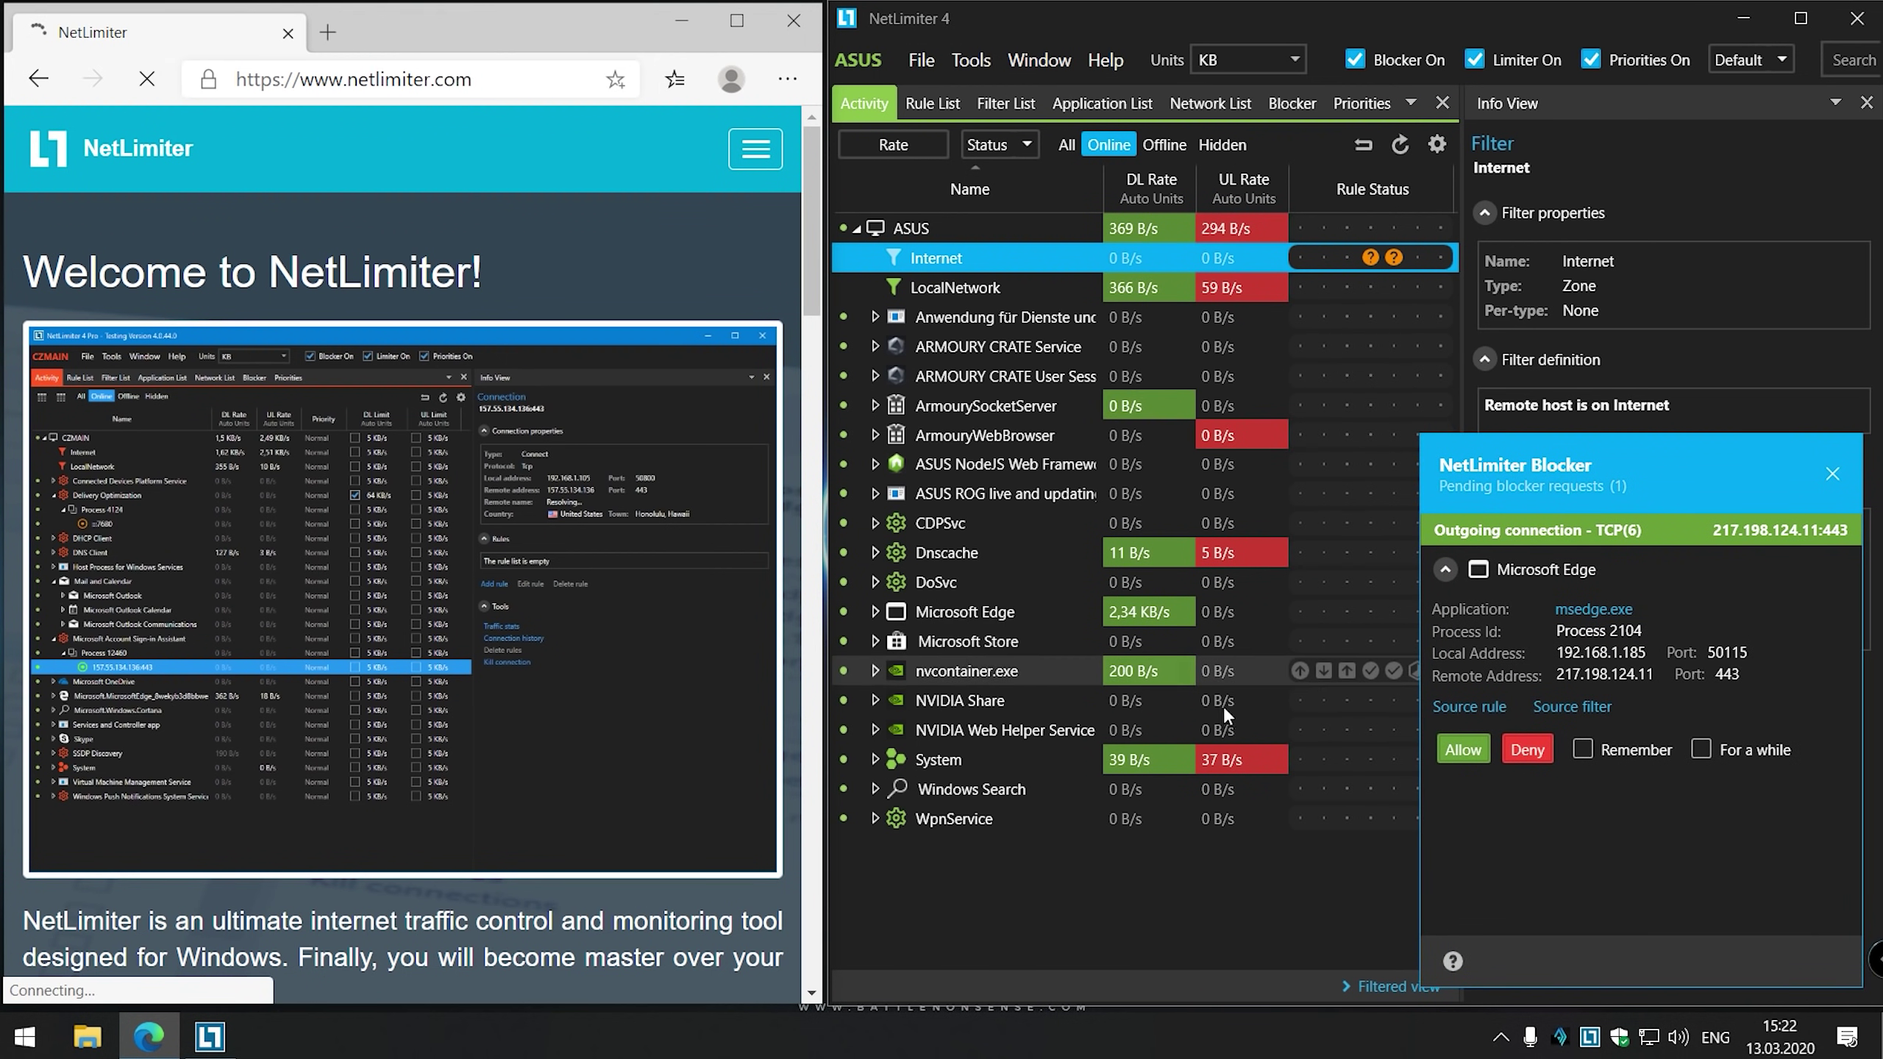
left_click(1592, 753)
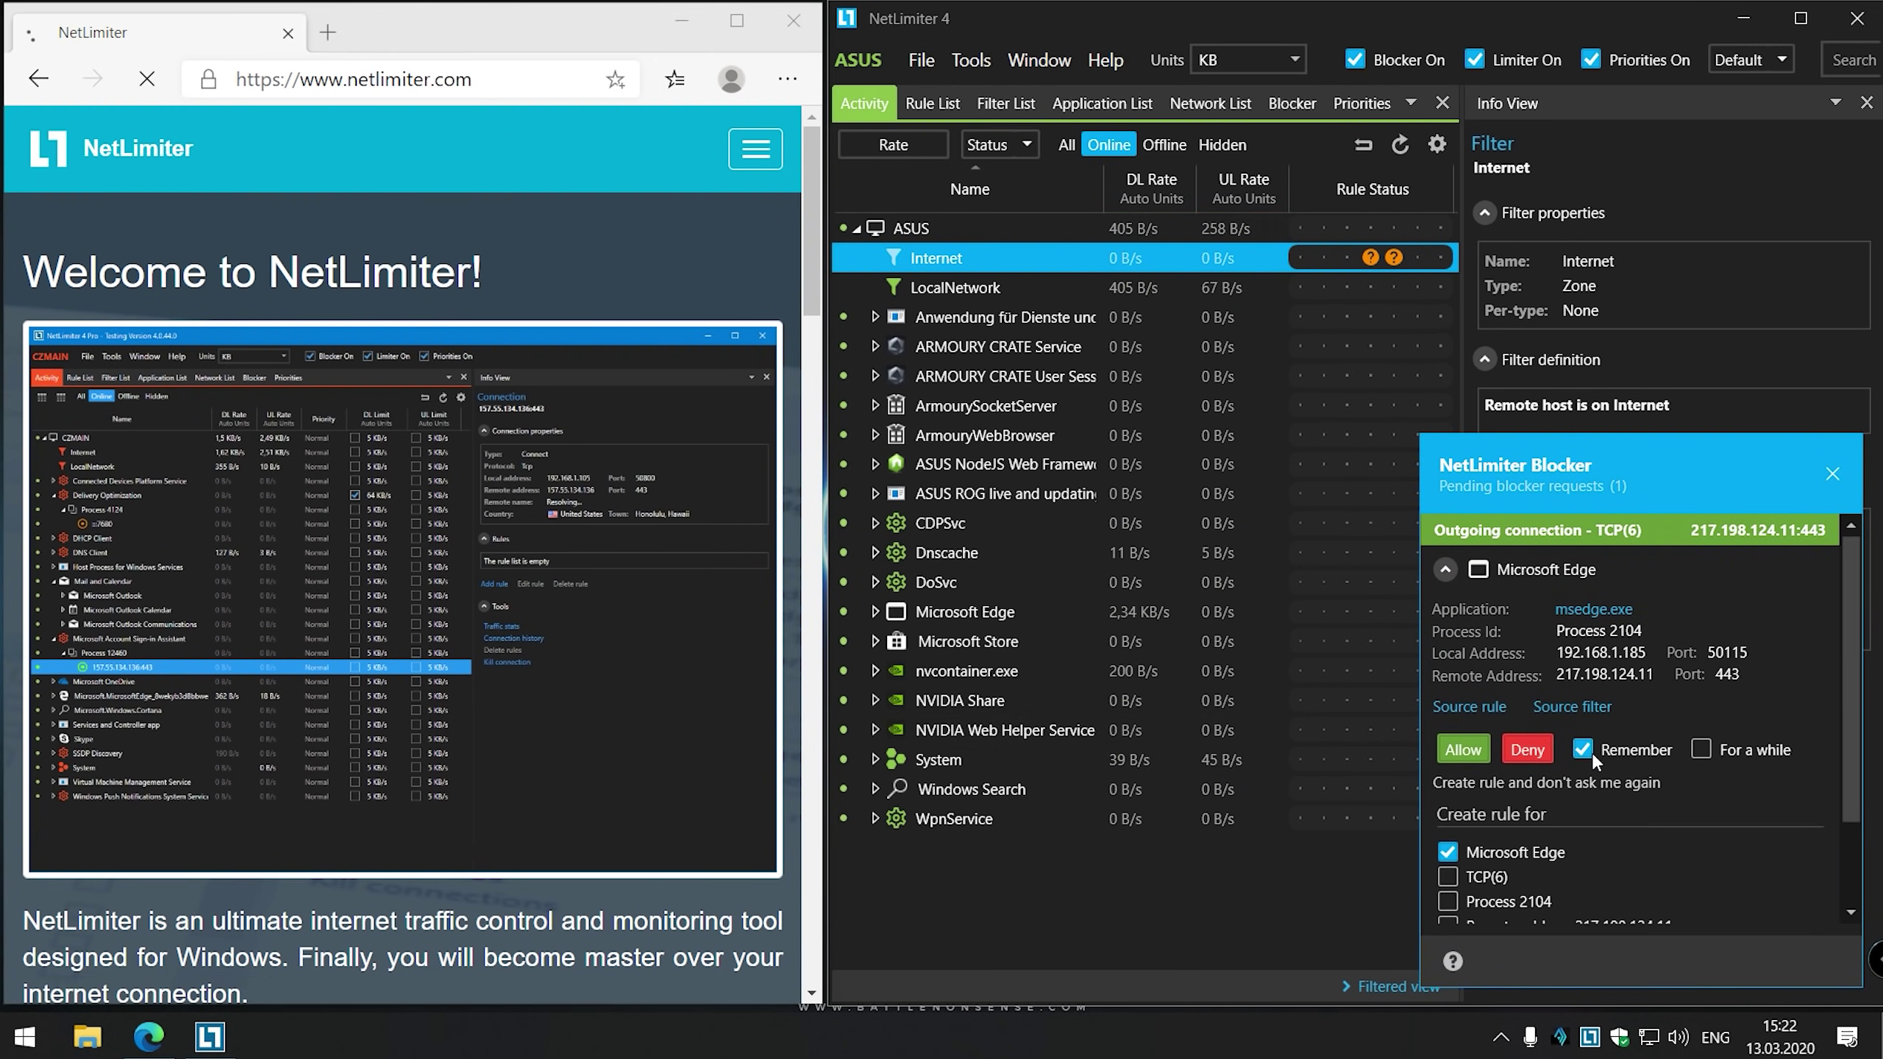
left_click(1455, 753)
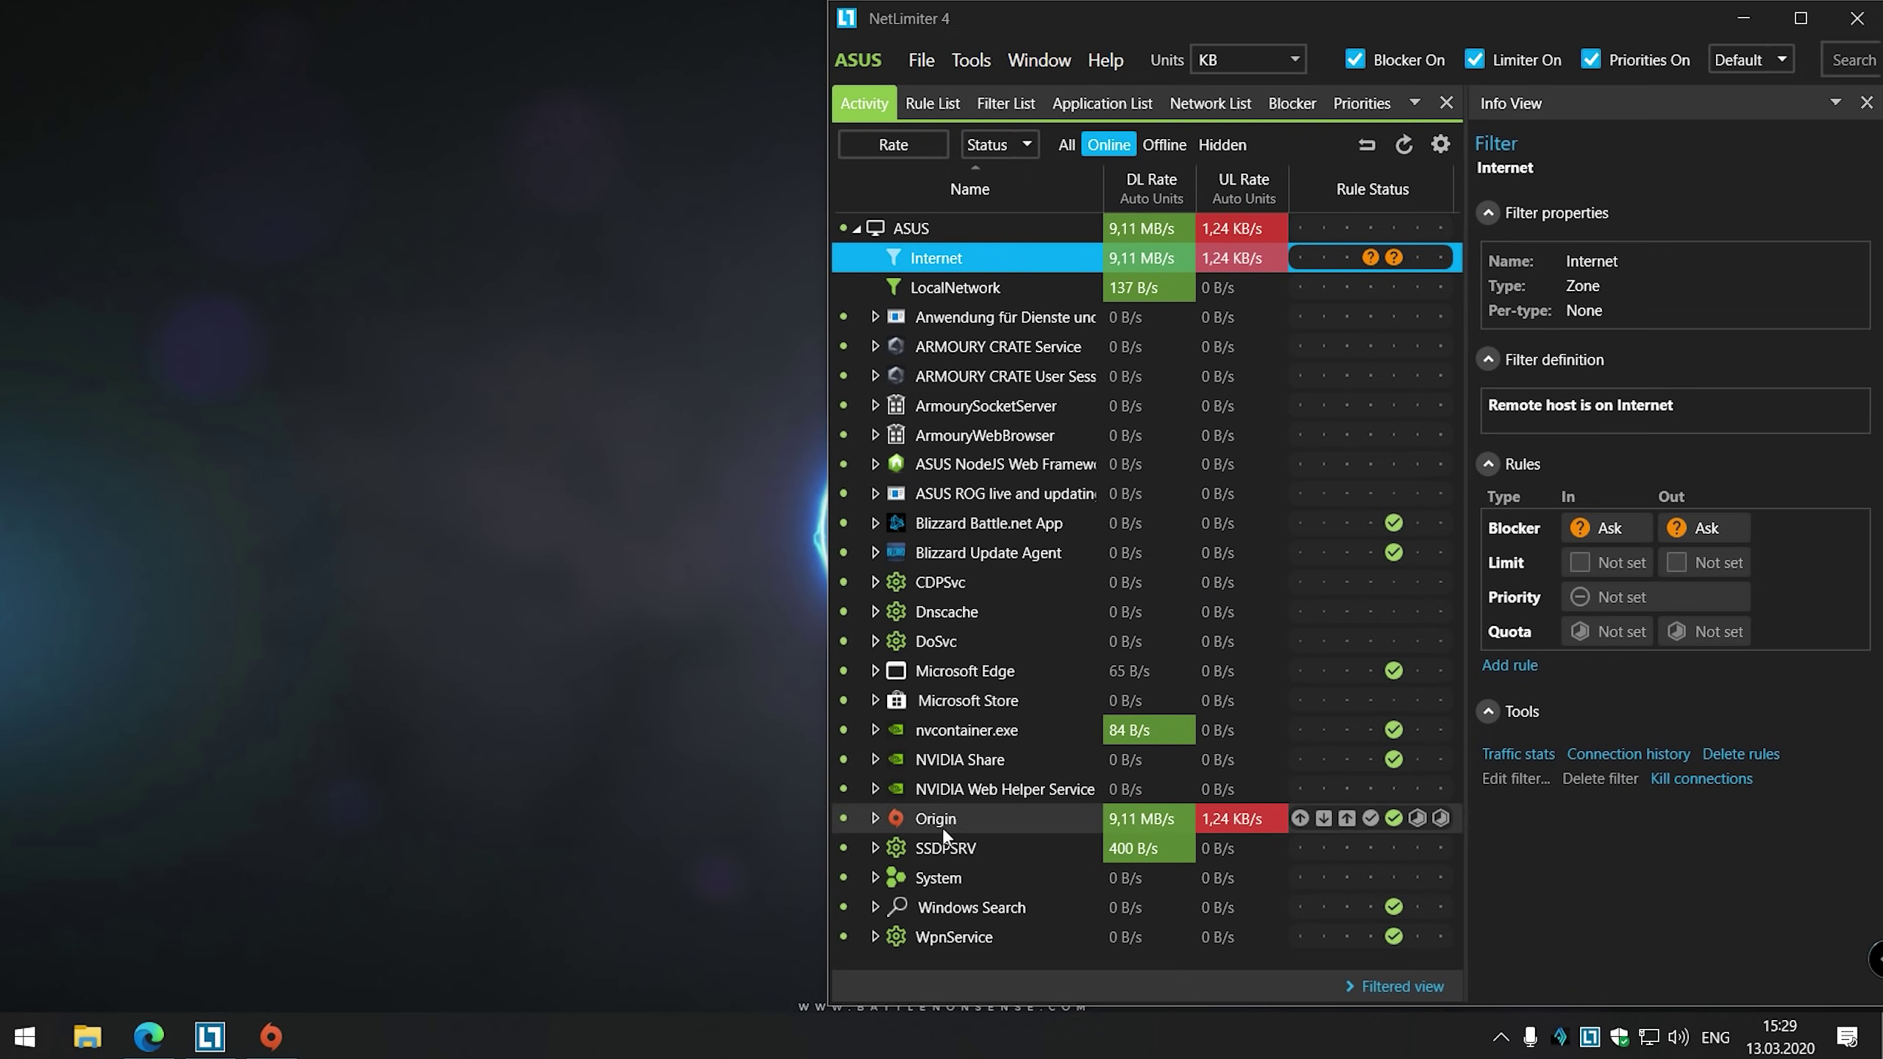
Step: Limit Origin's incoming traffic to 5 MB/s
left_click(940, 822)
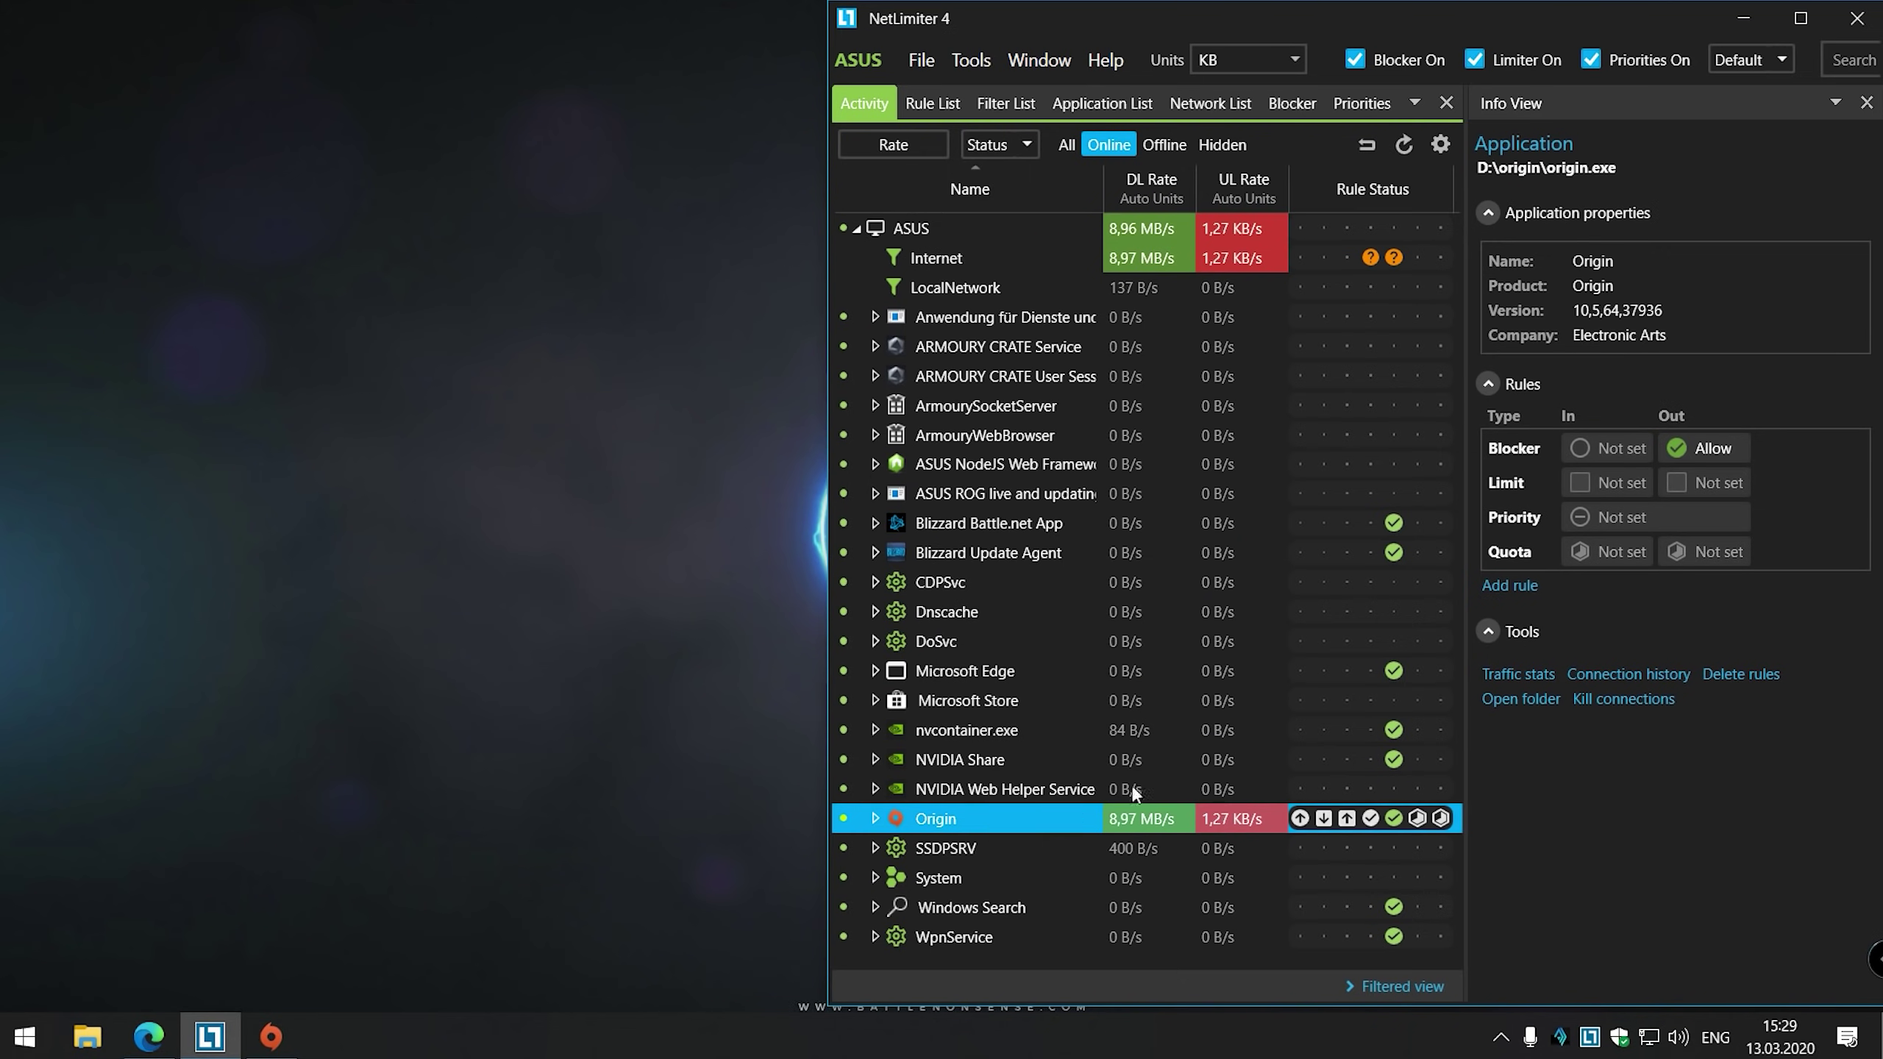
left_click(1613, 484)
left_click(1779, 529)
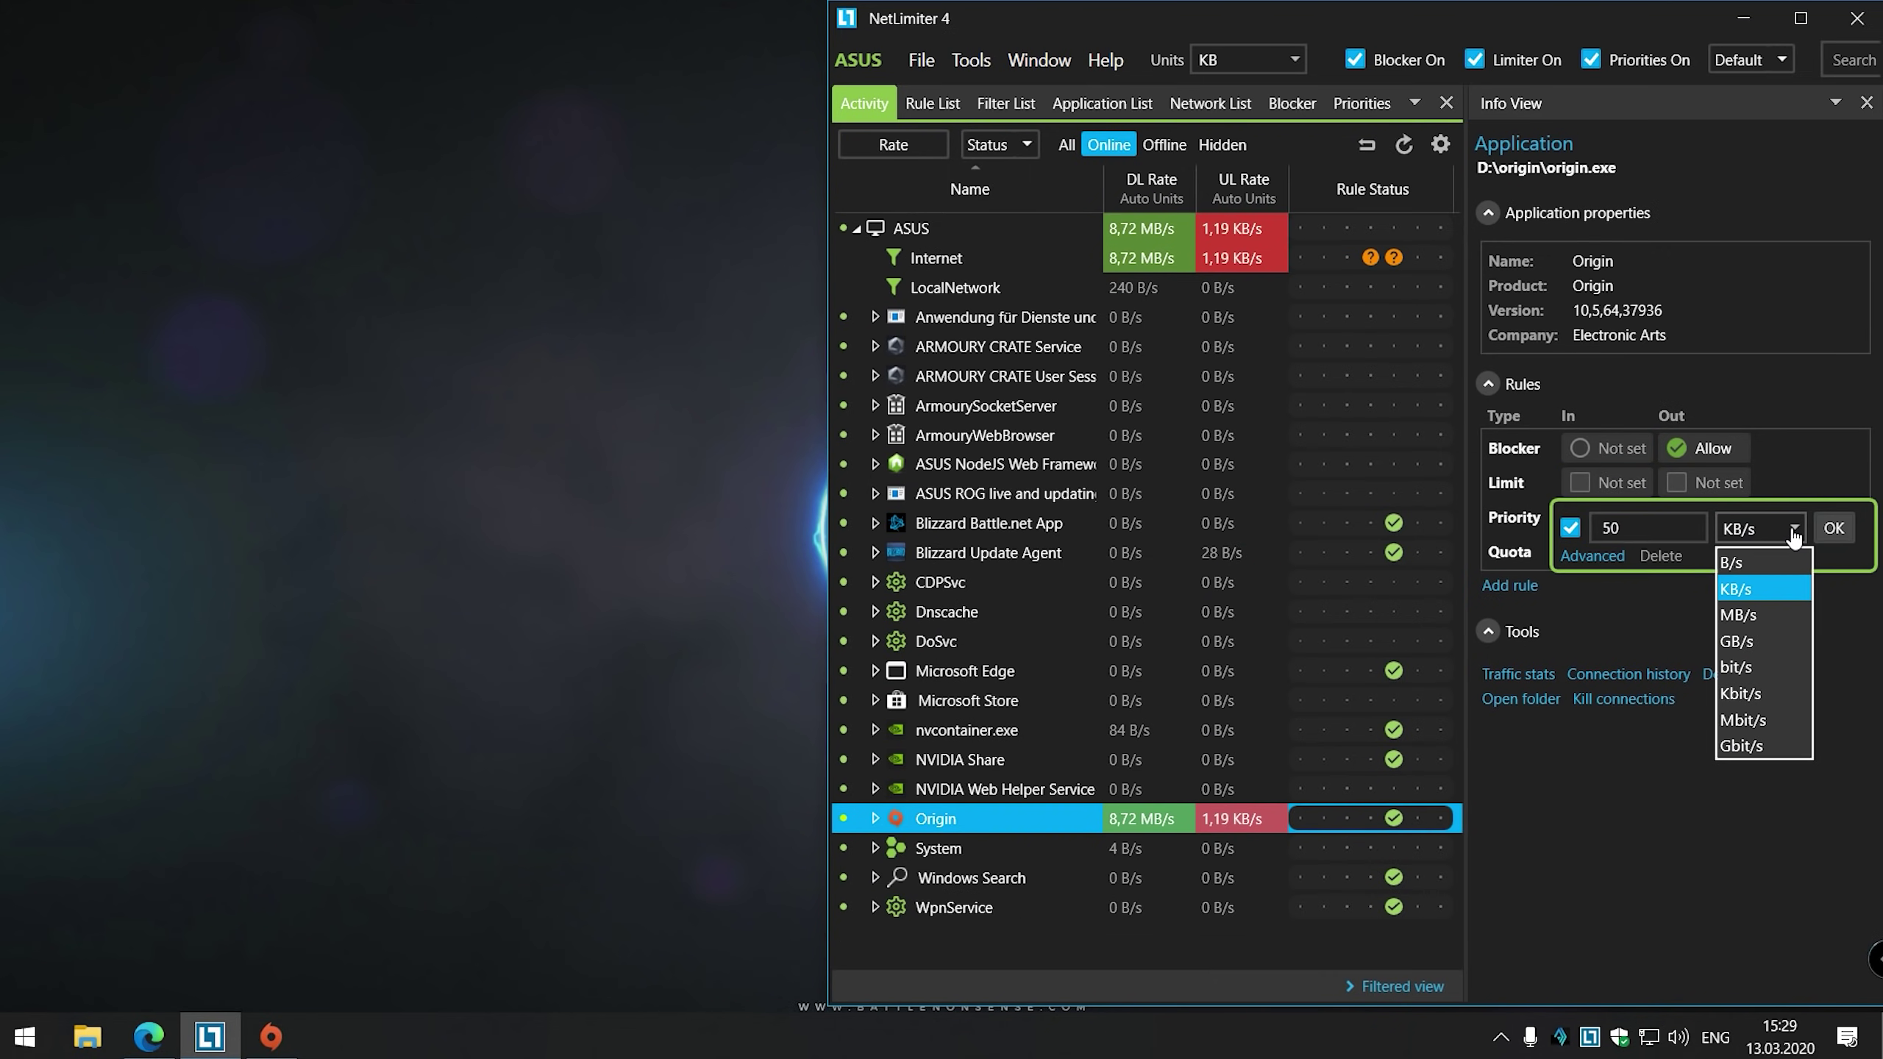
left_click(1751, 610)
double_click(1674, 528)
type("5")
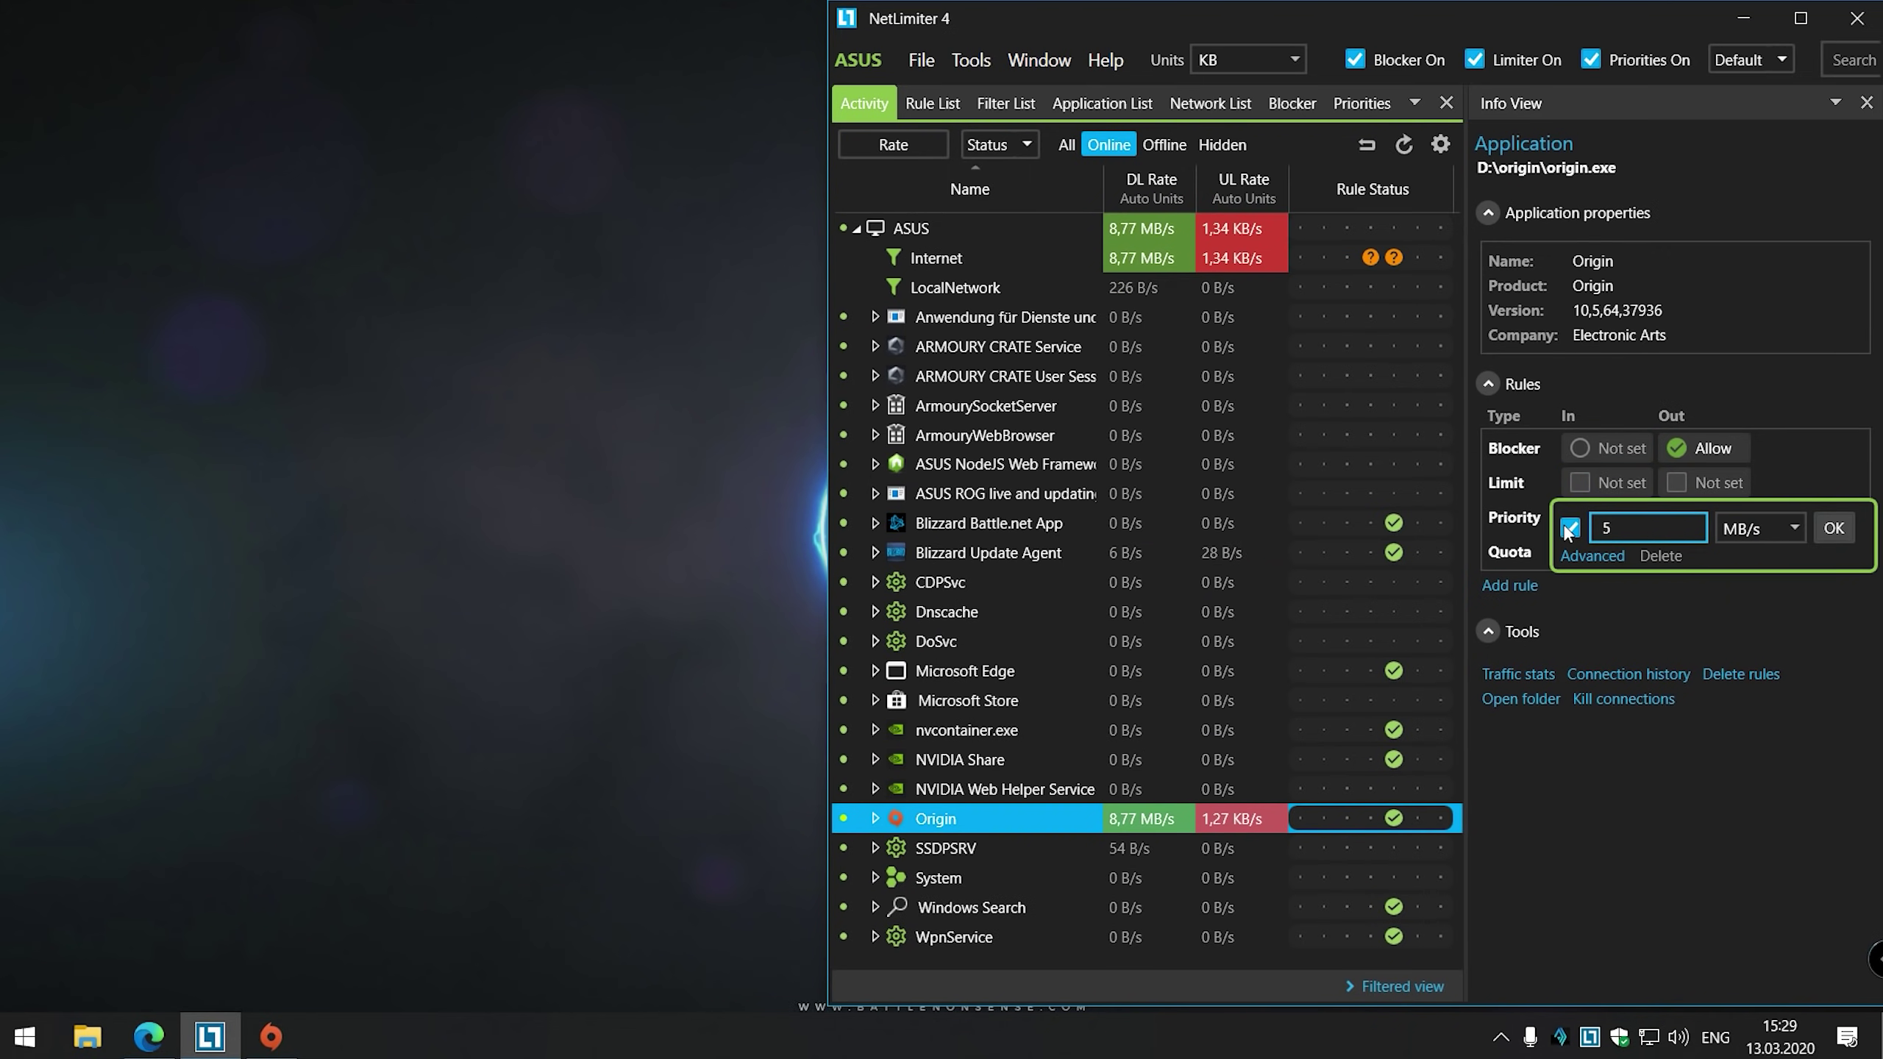
key("Return")
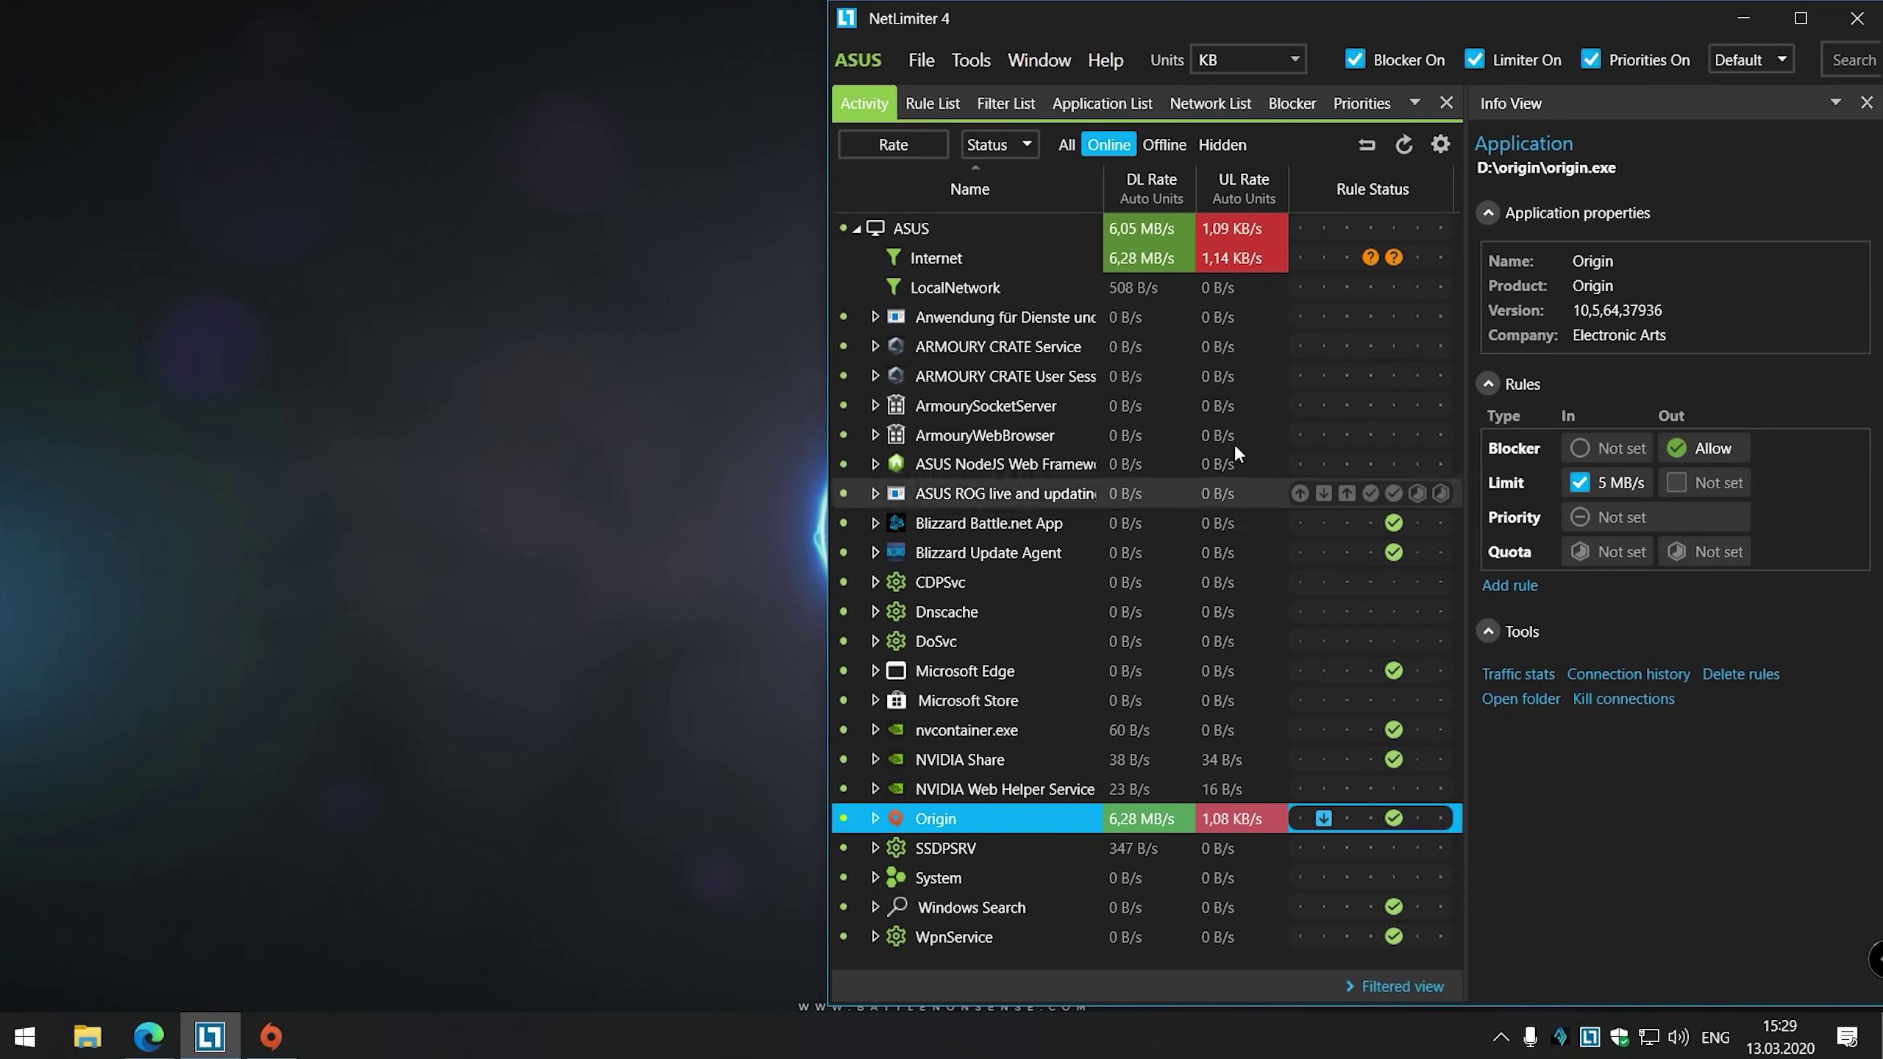
Step: Limit the Internet filter's incoming traffic to 8 MB/s
left_click(957, 252)
left_click(1609, 562)
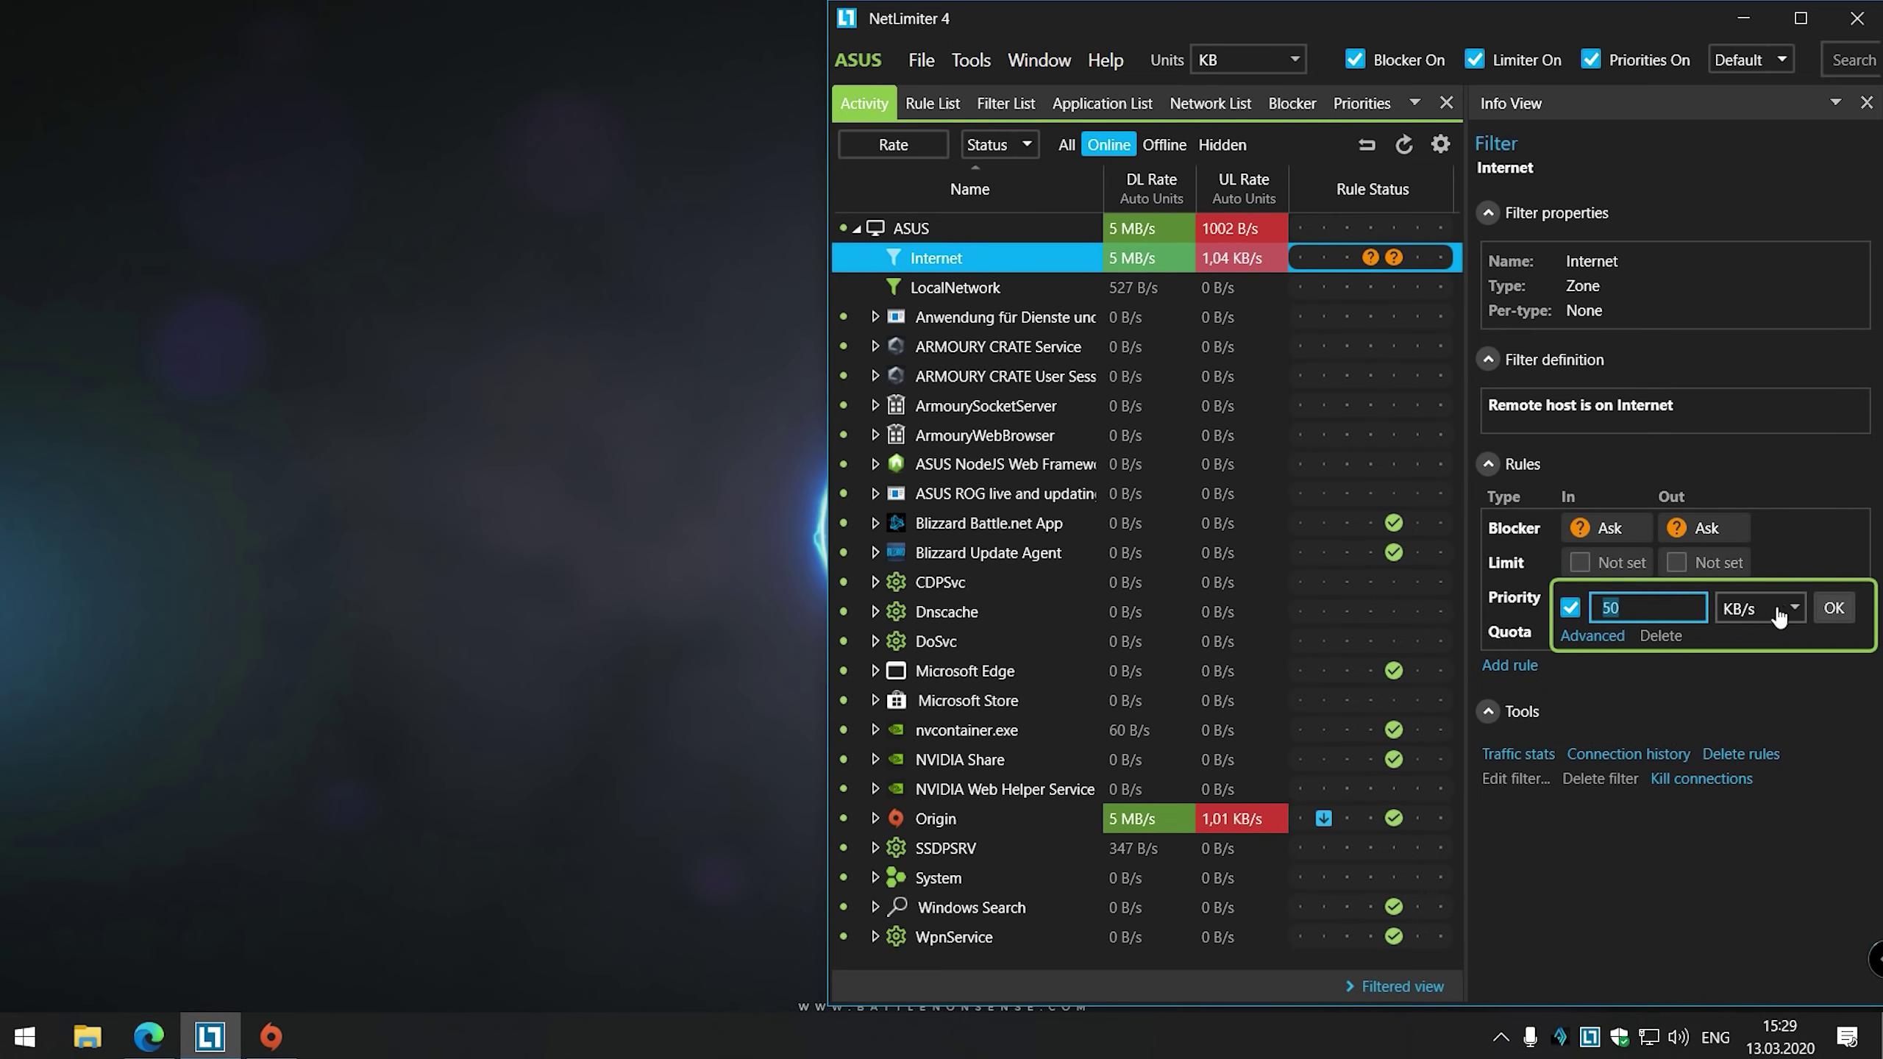
left_click(1776, 608)
left_click(1754, 693)
double_click(1631, 608)
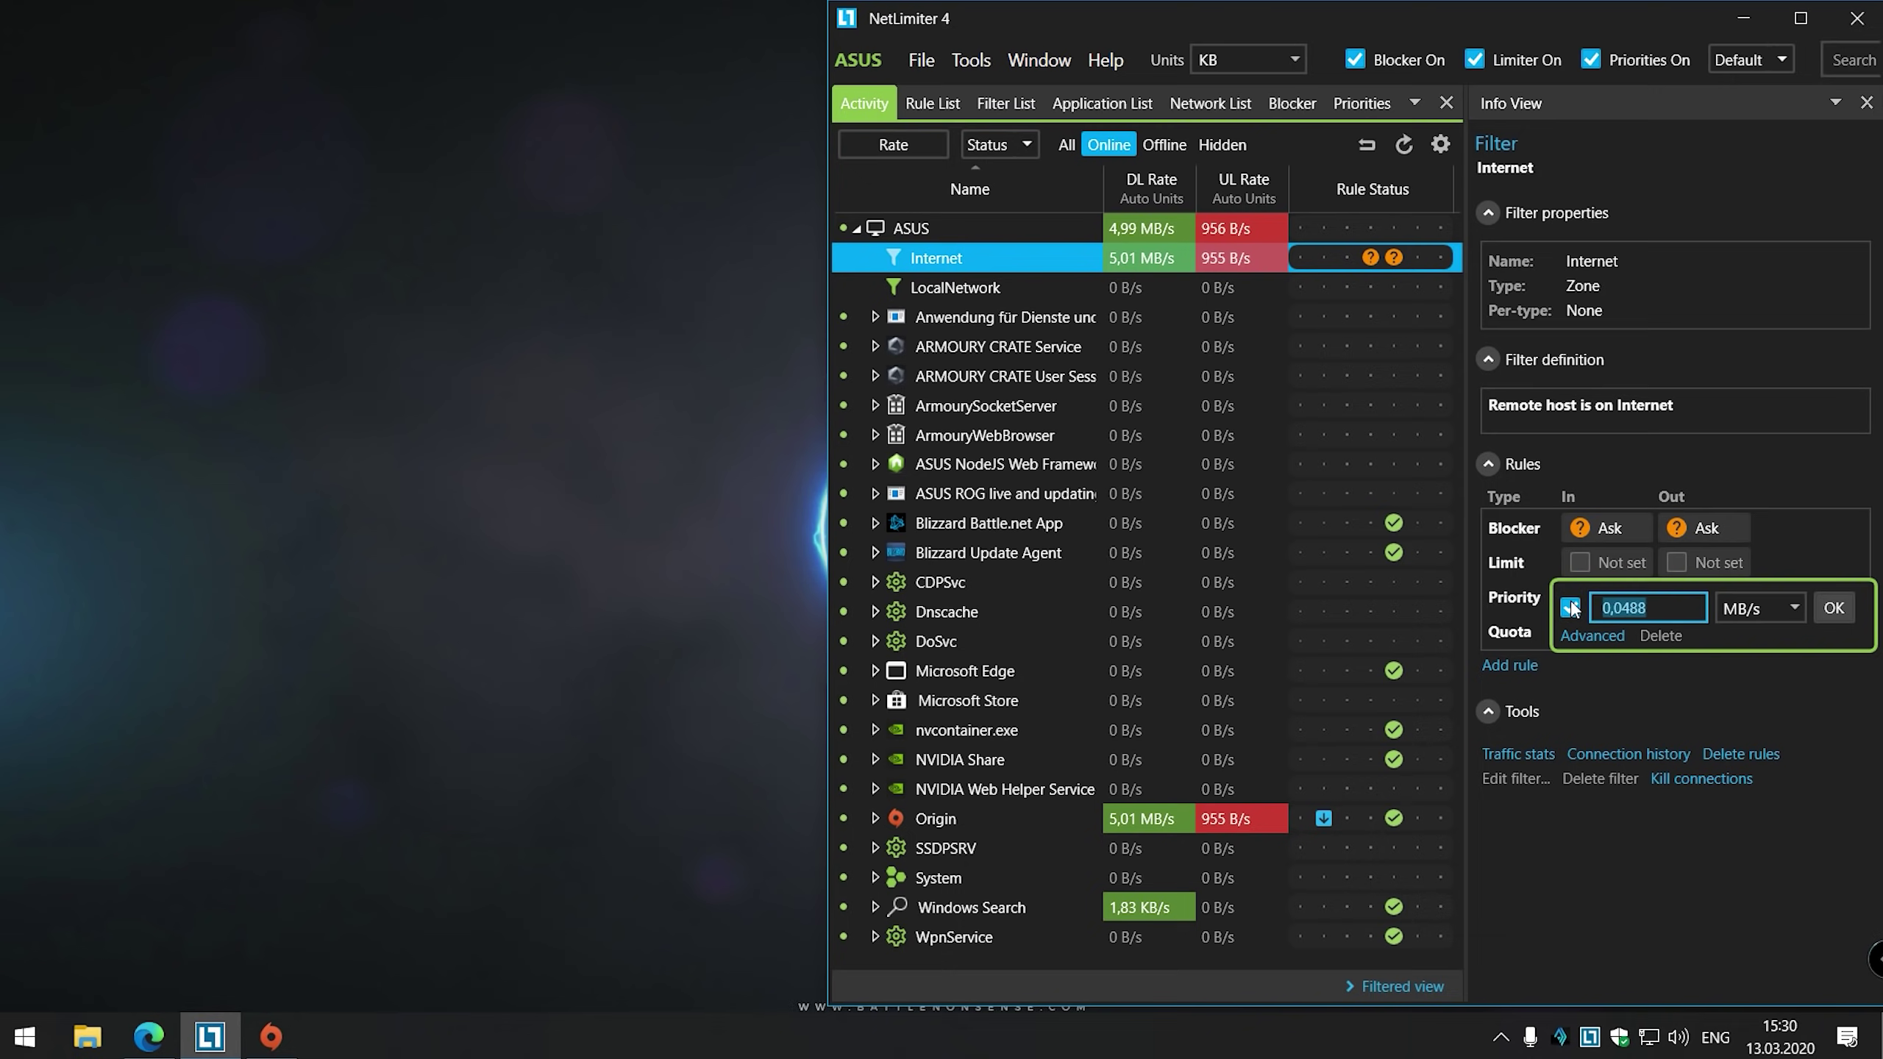
type("8")
key("Return")
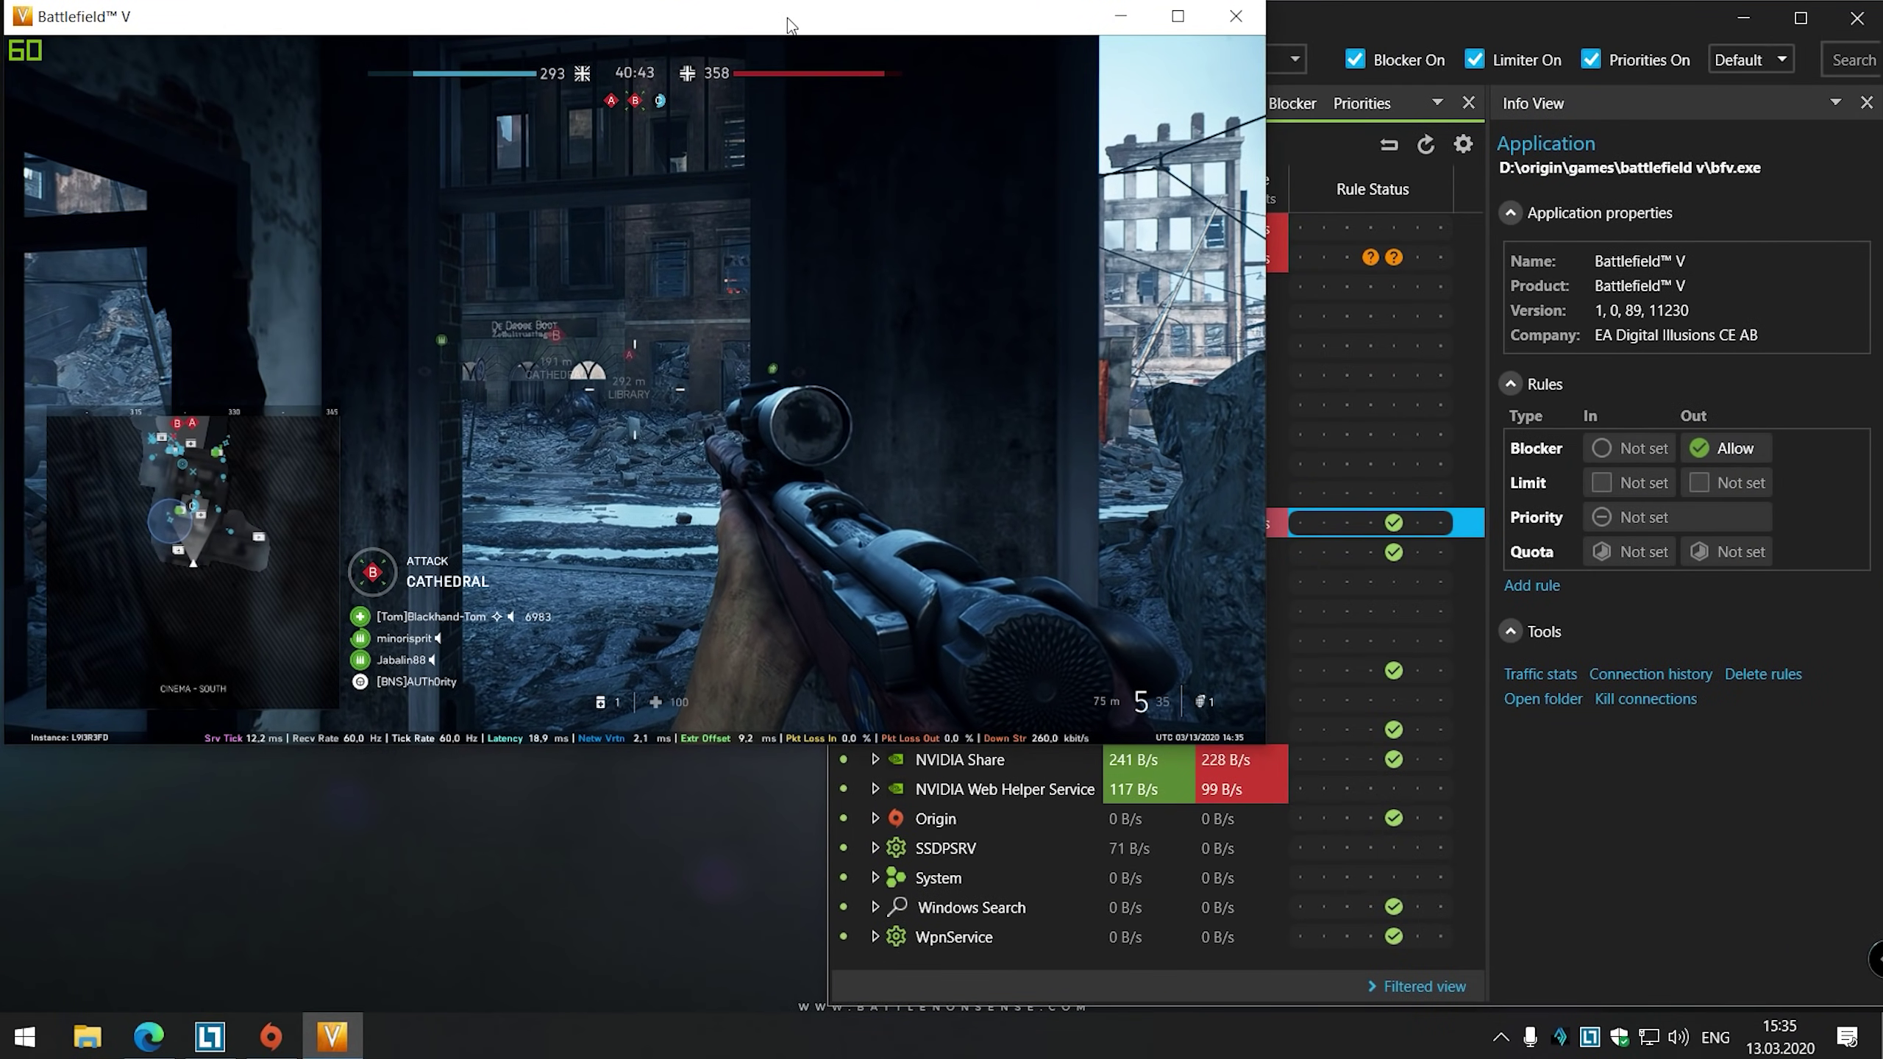
left_click(1409, 26)
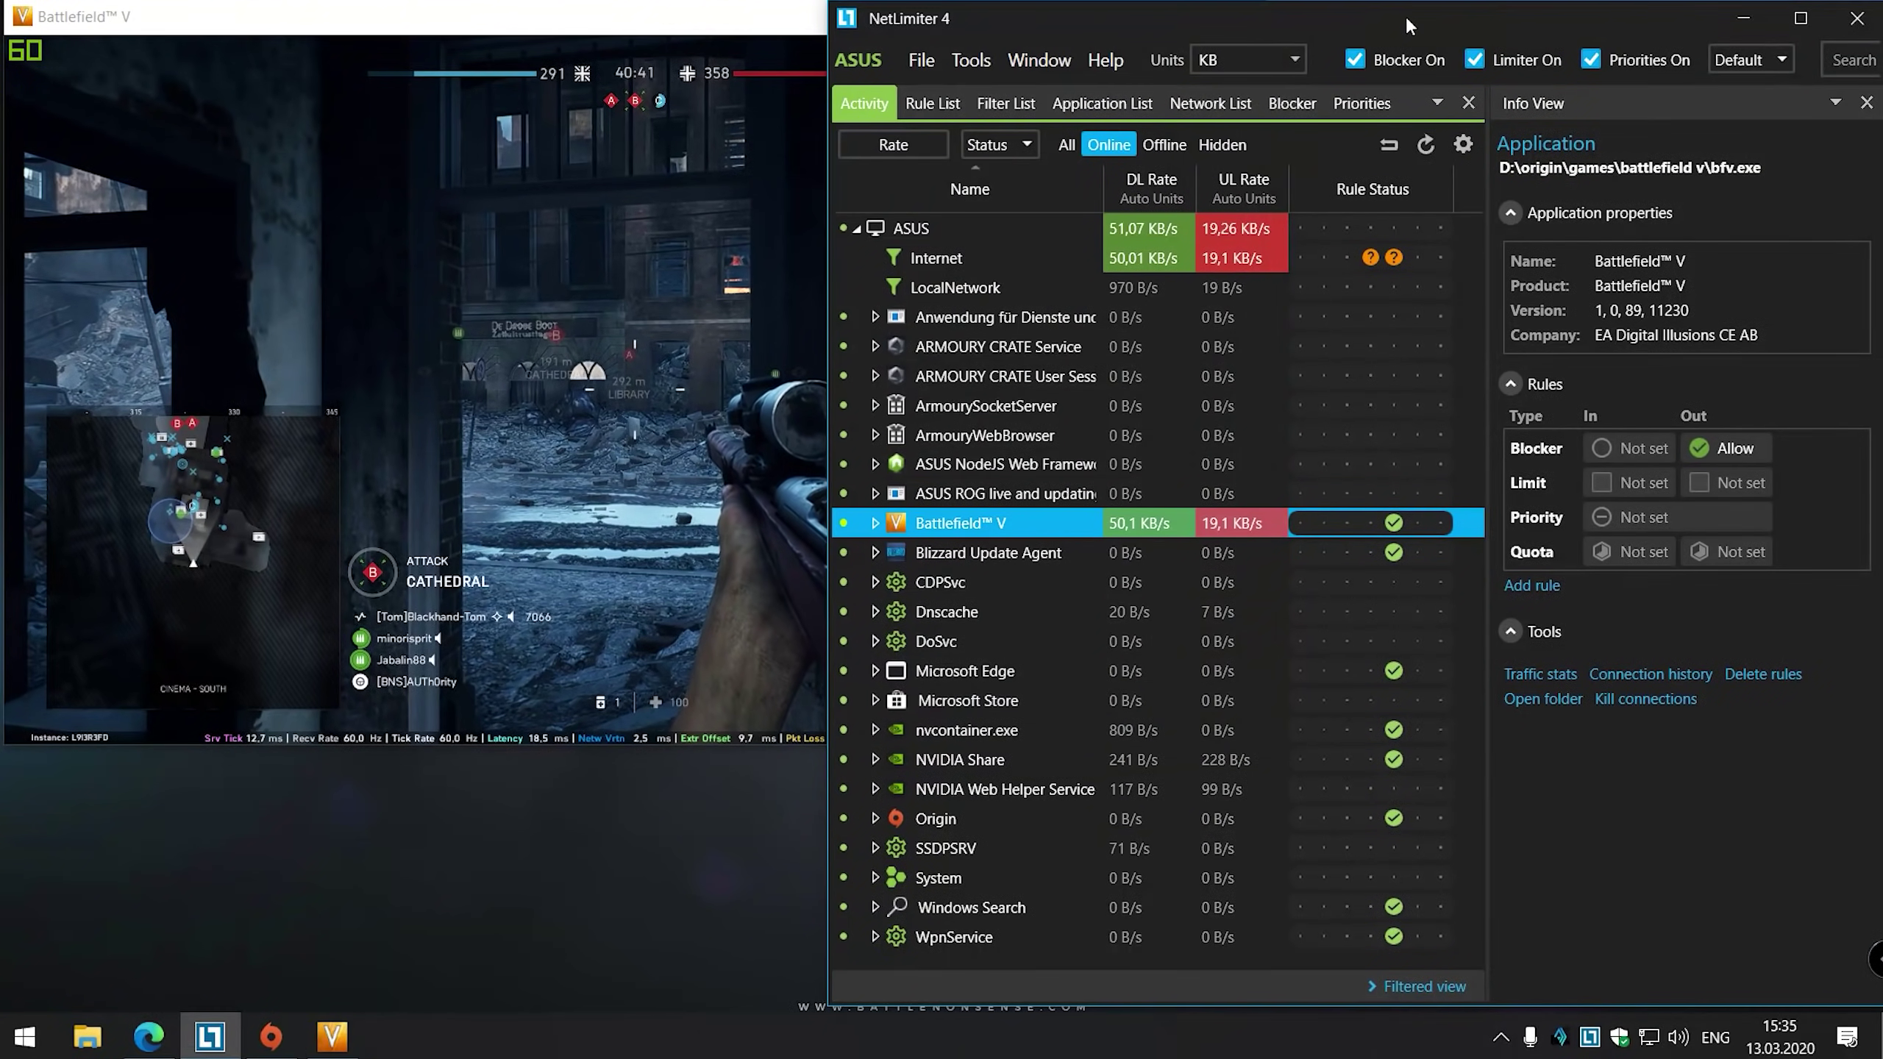
left_click(876, 523)
scroll(920, 595, "down", 3)
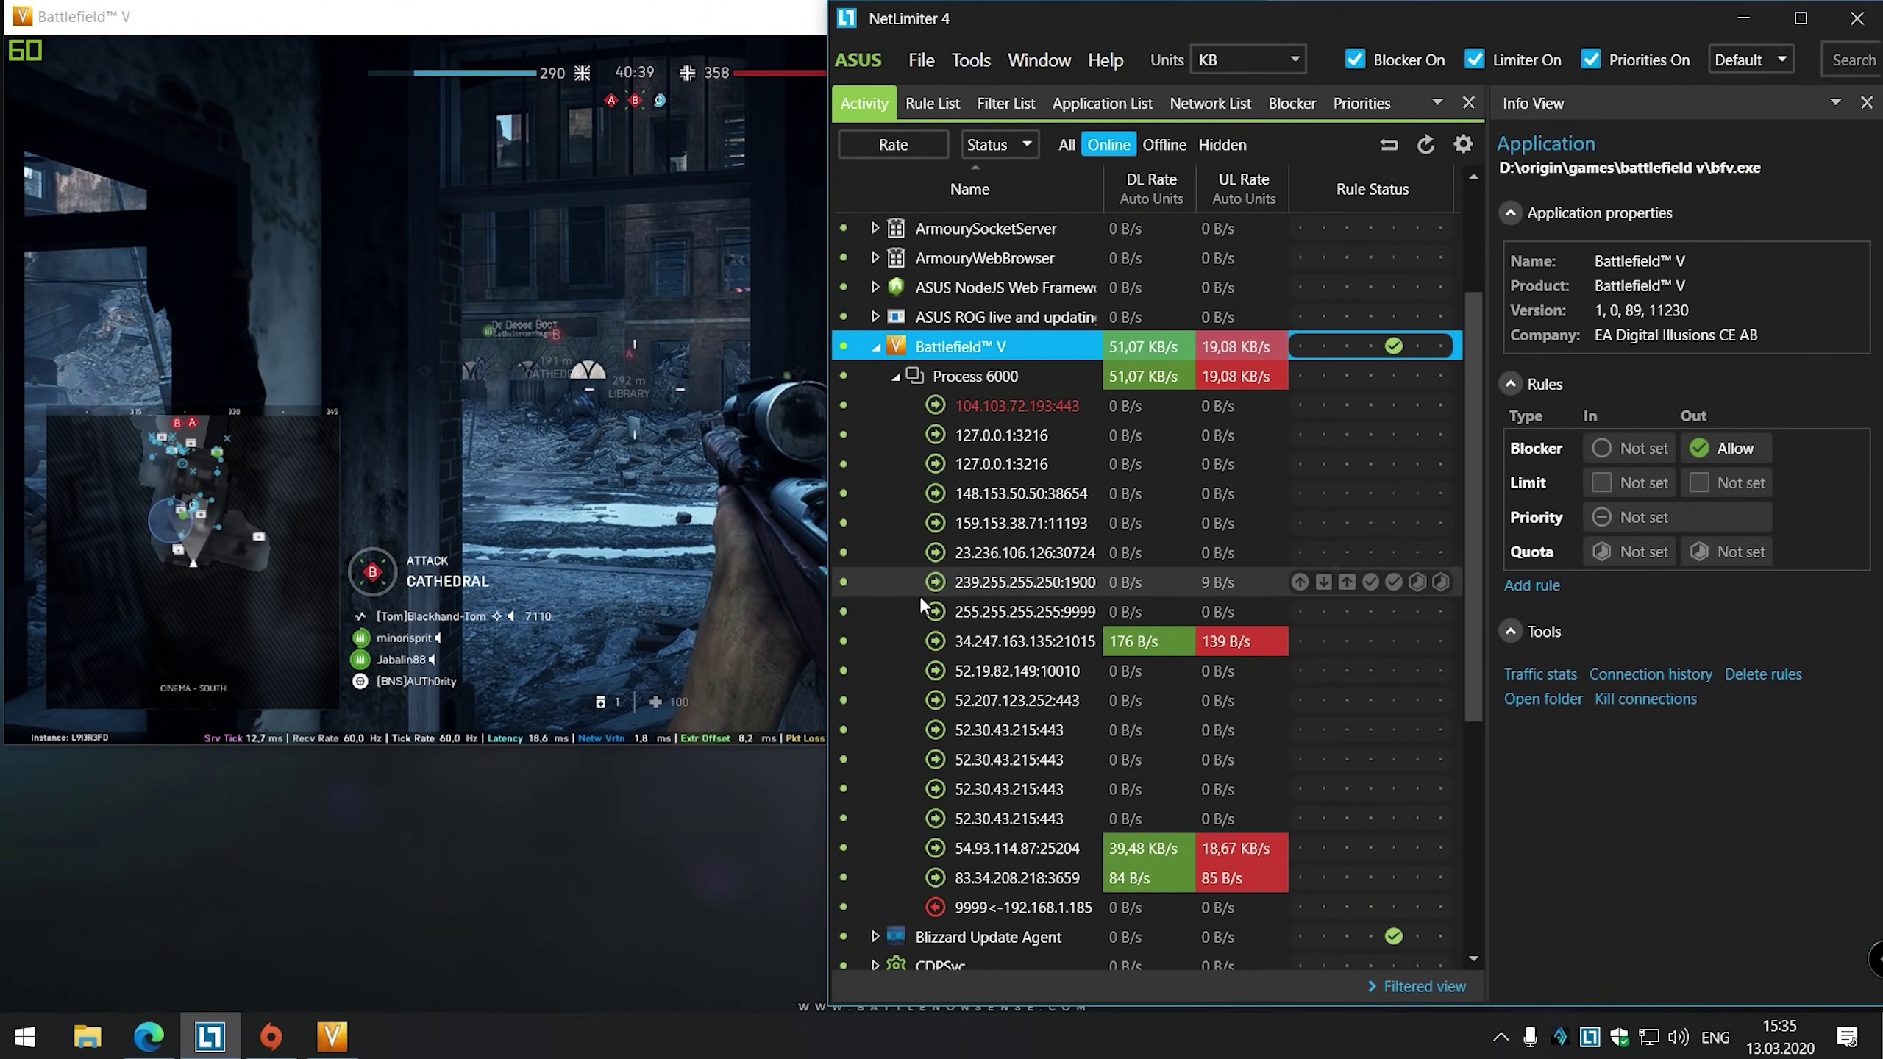
left_click(1012, 764)
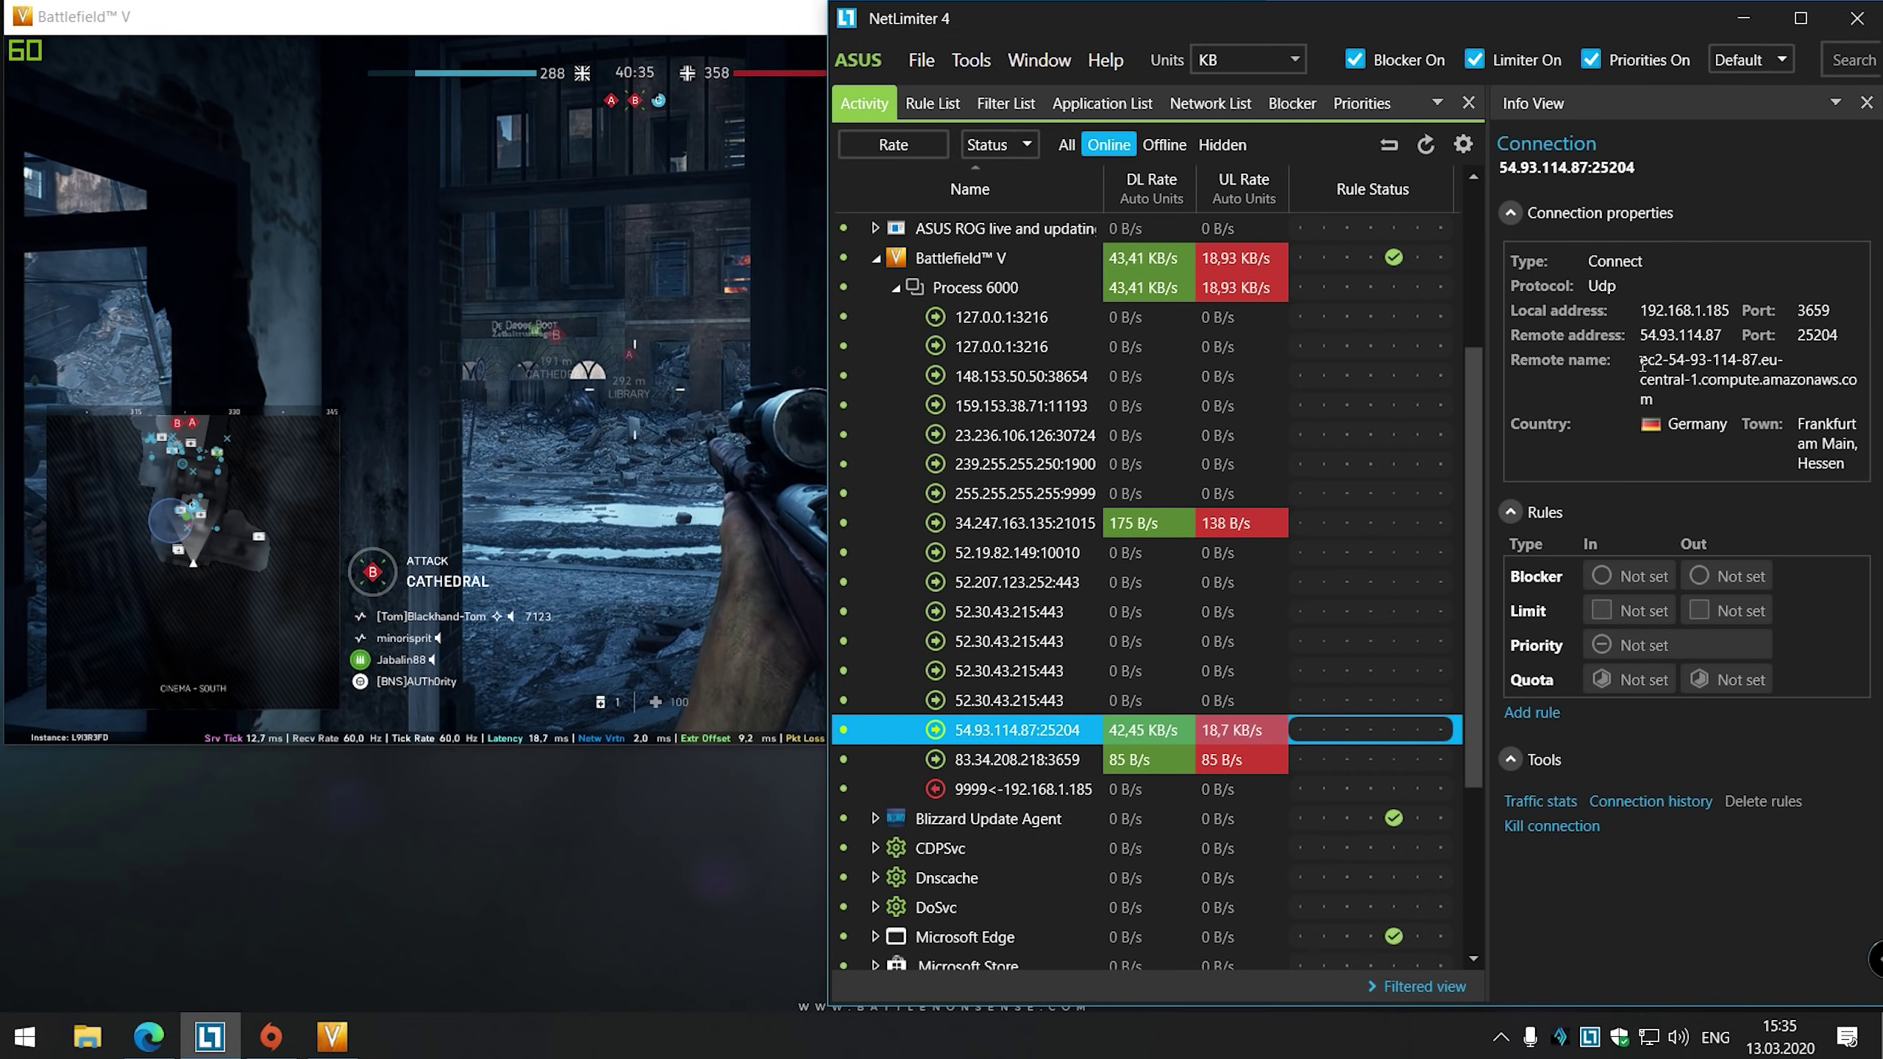
left_click_drag(1638, 364, 1687, 405)
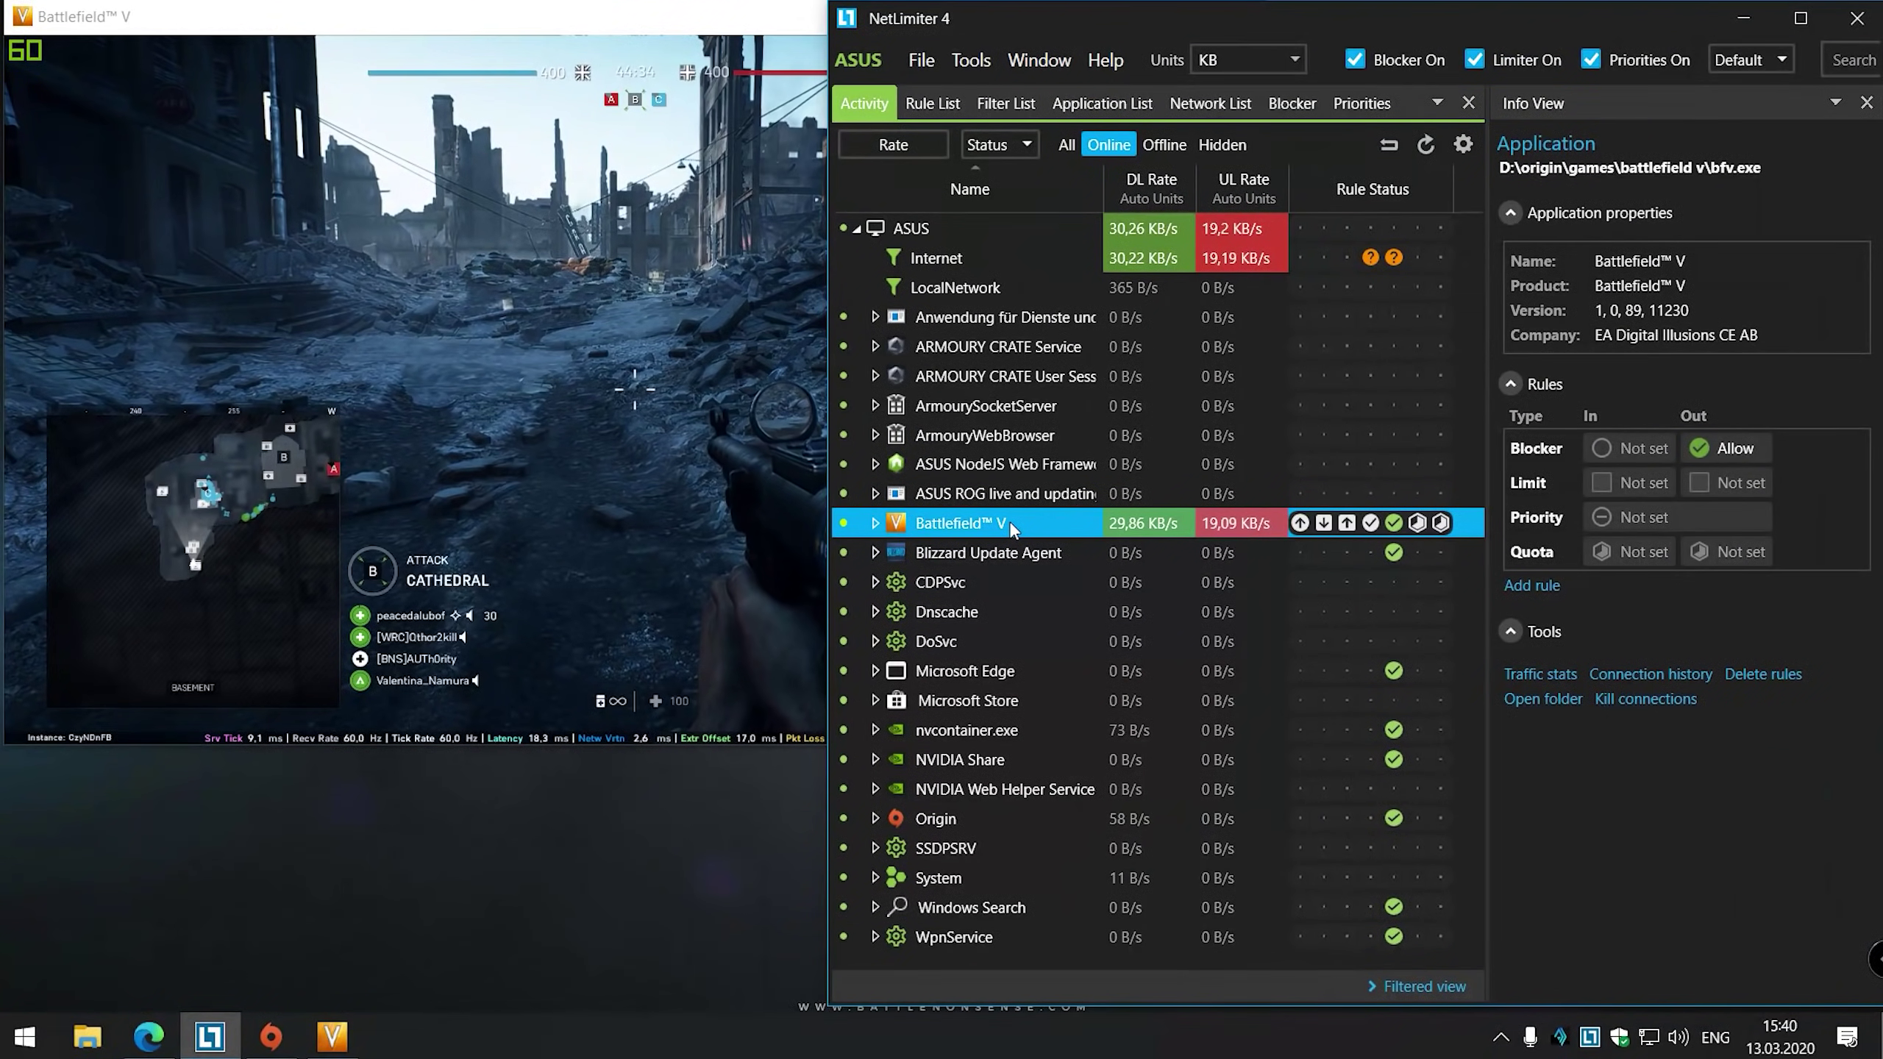
Step: Review Battlefield V's priority levels without changing them, then switch Priorities off
left_click(1705, 520)
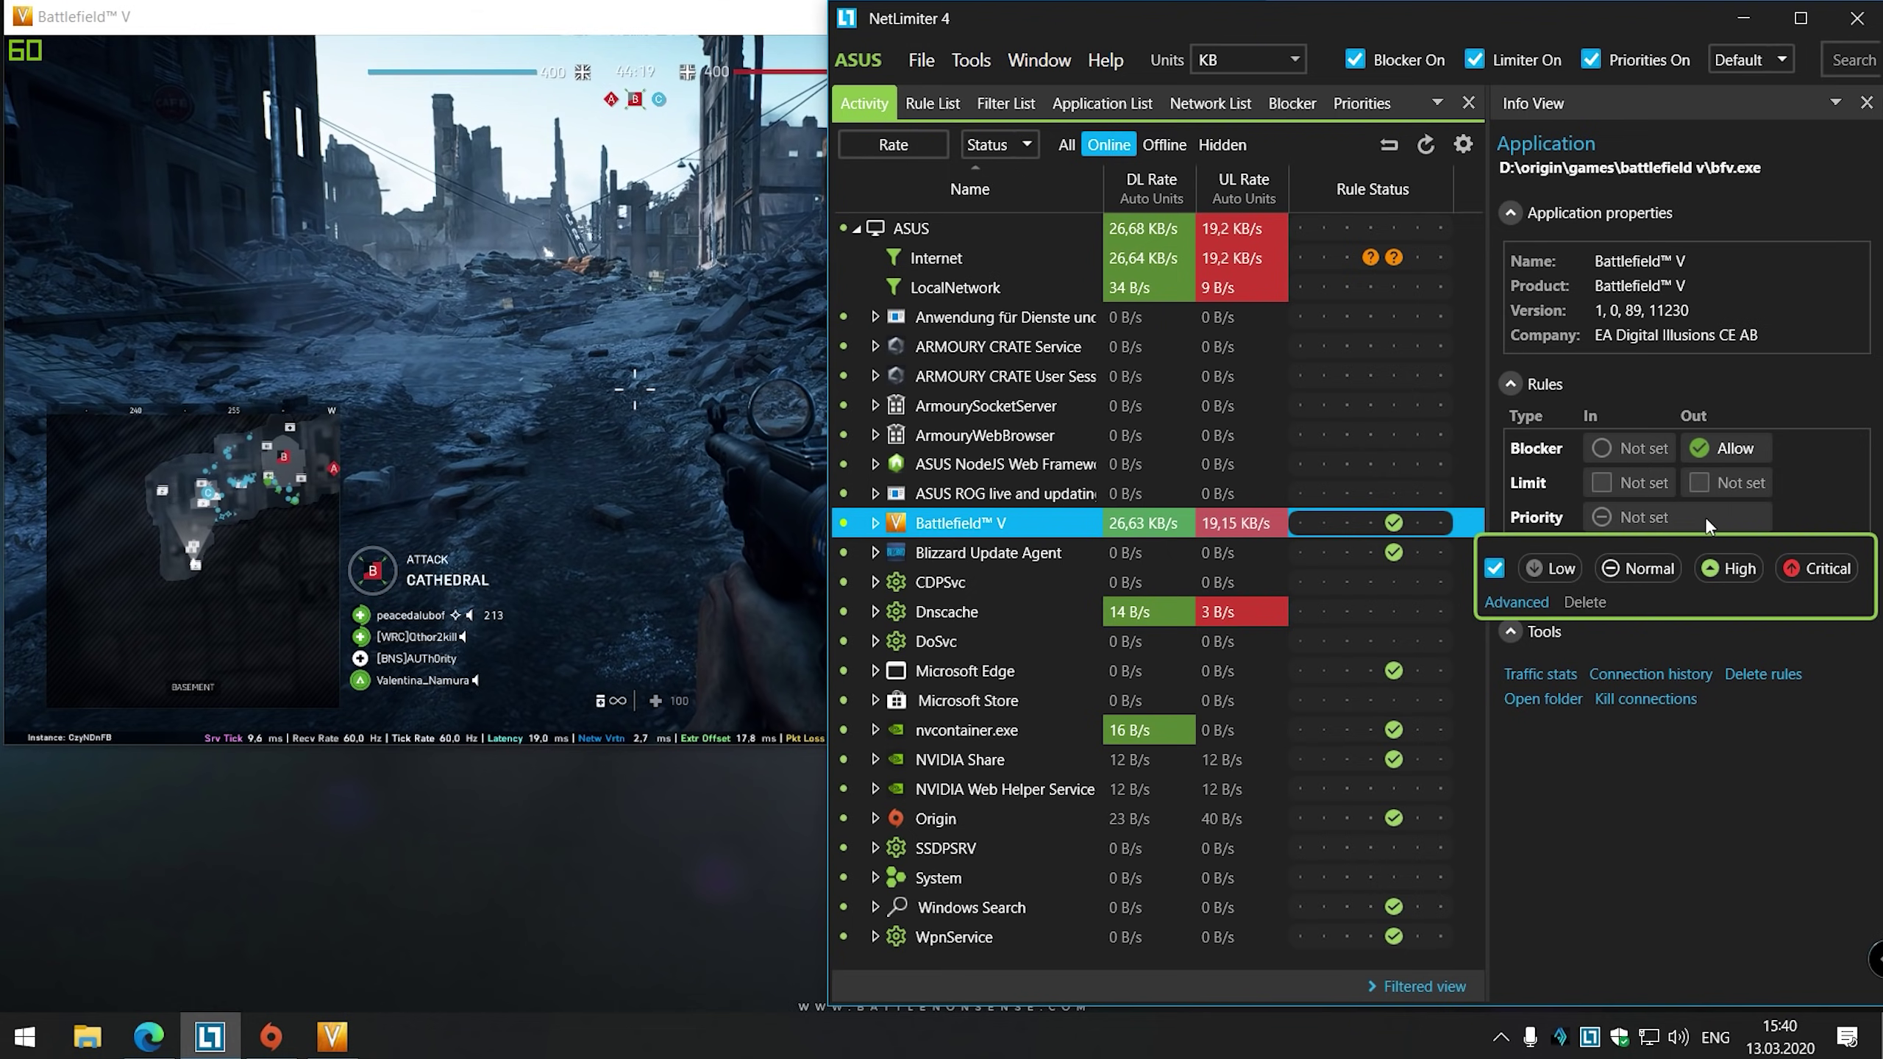
left_click(1705, 517)
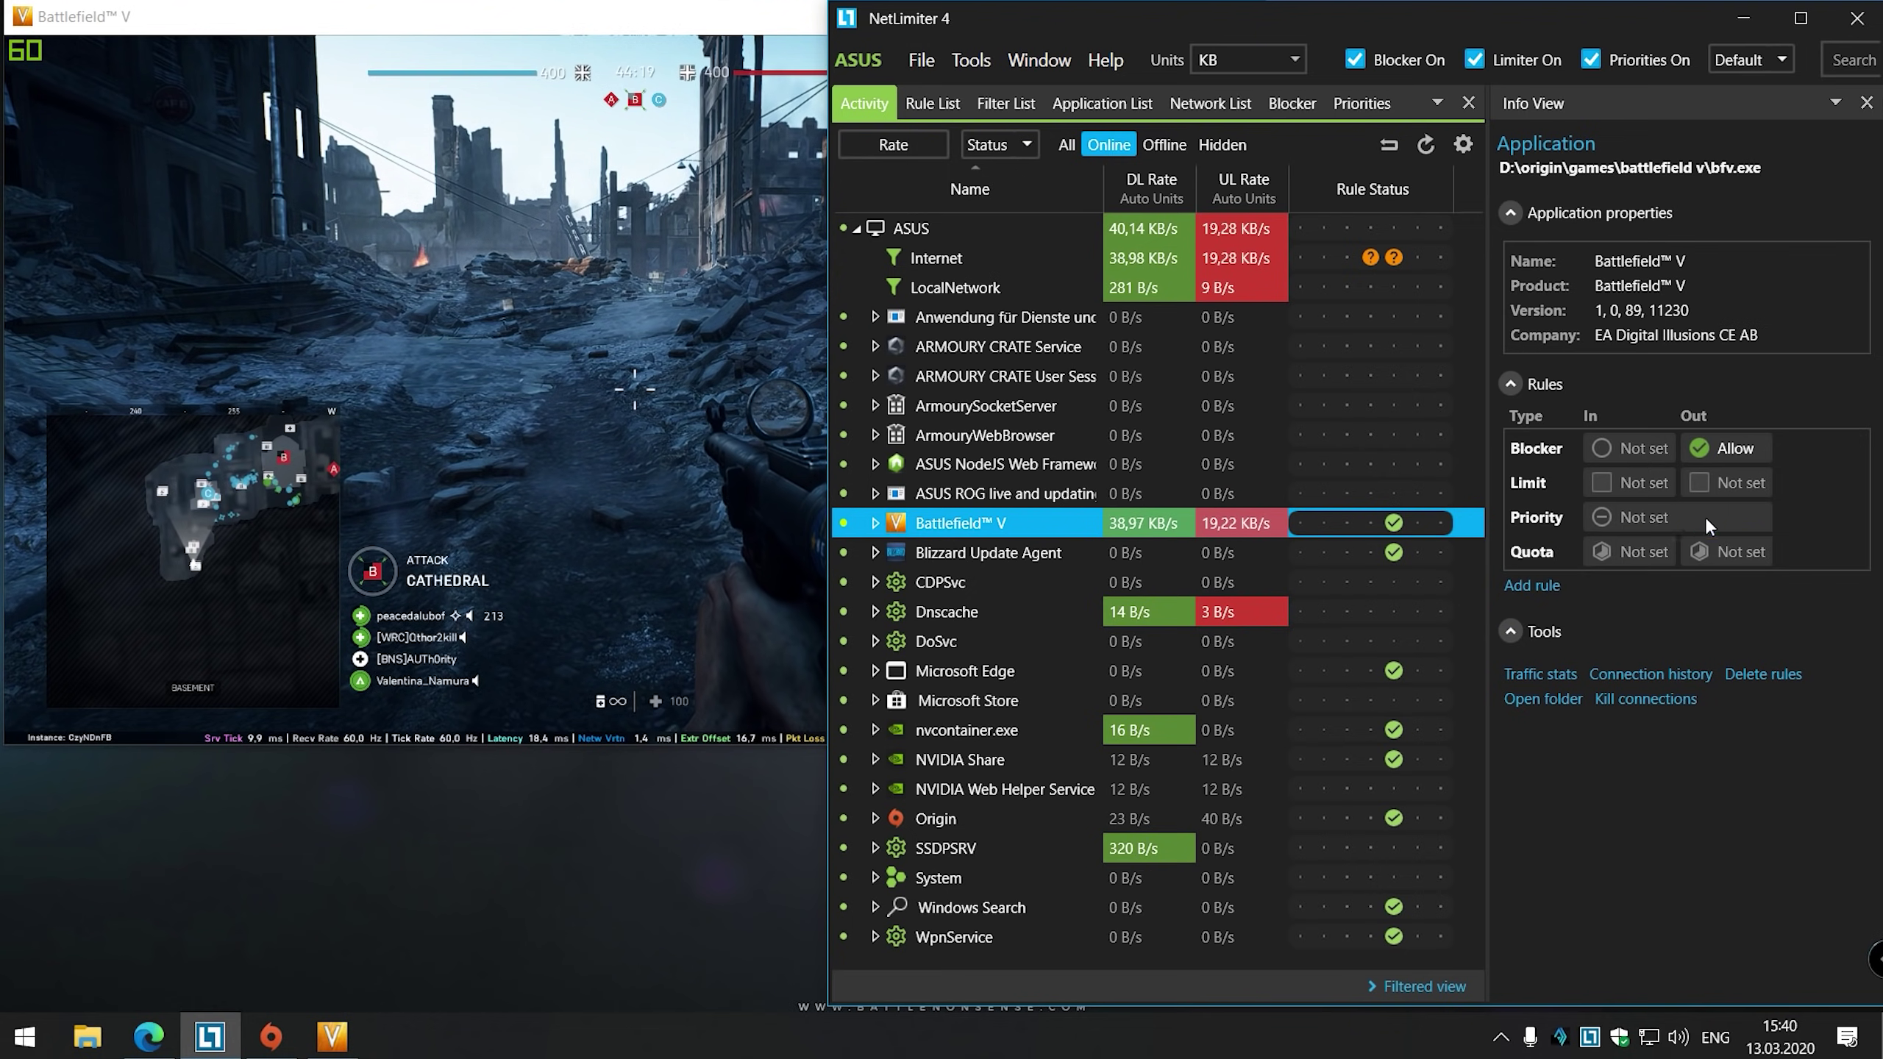
left_click(1592, 60)
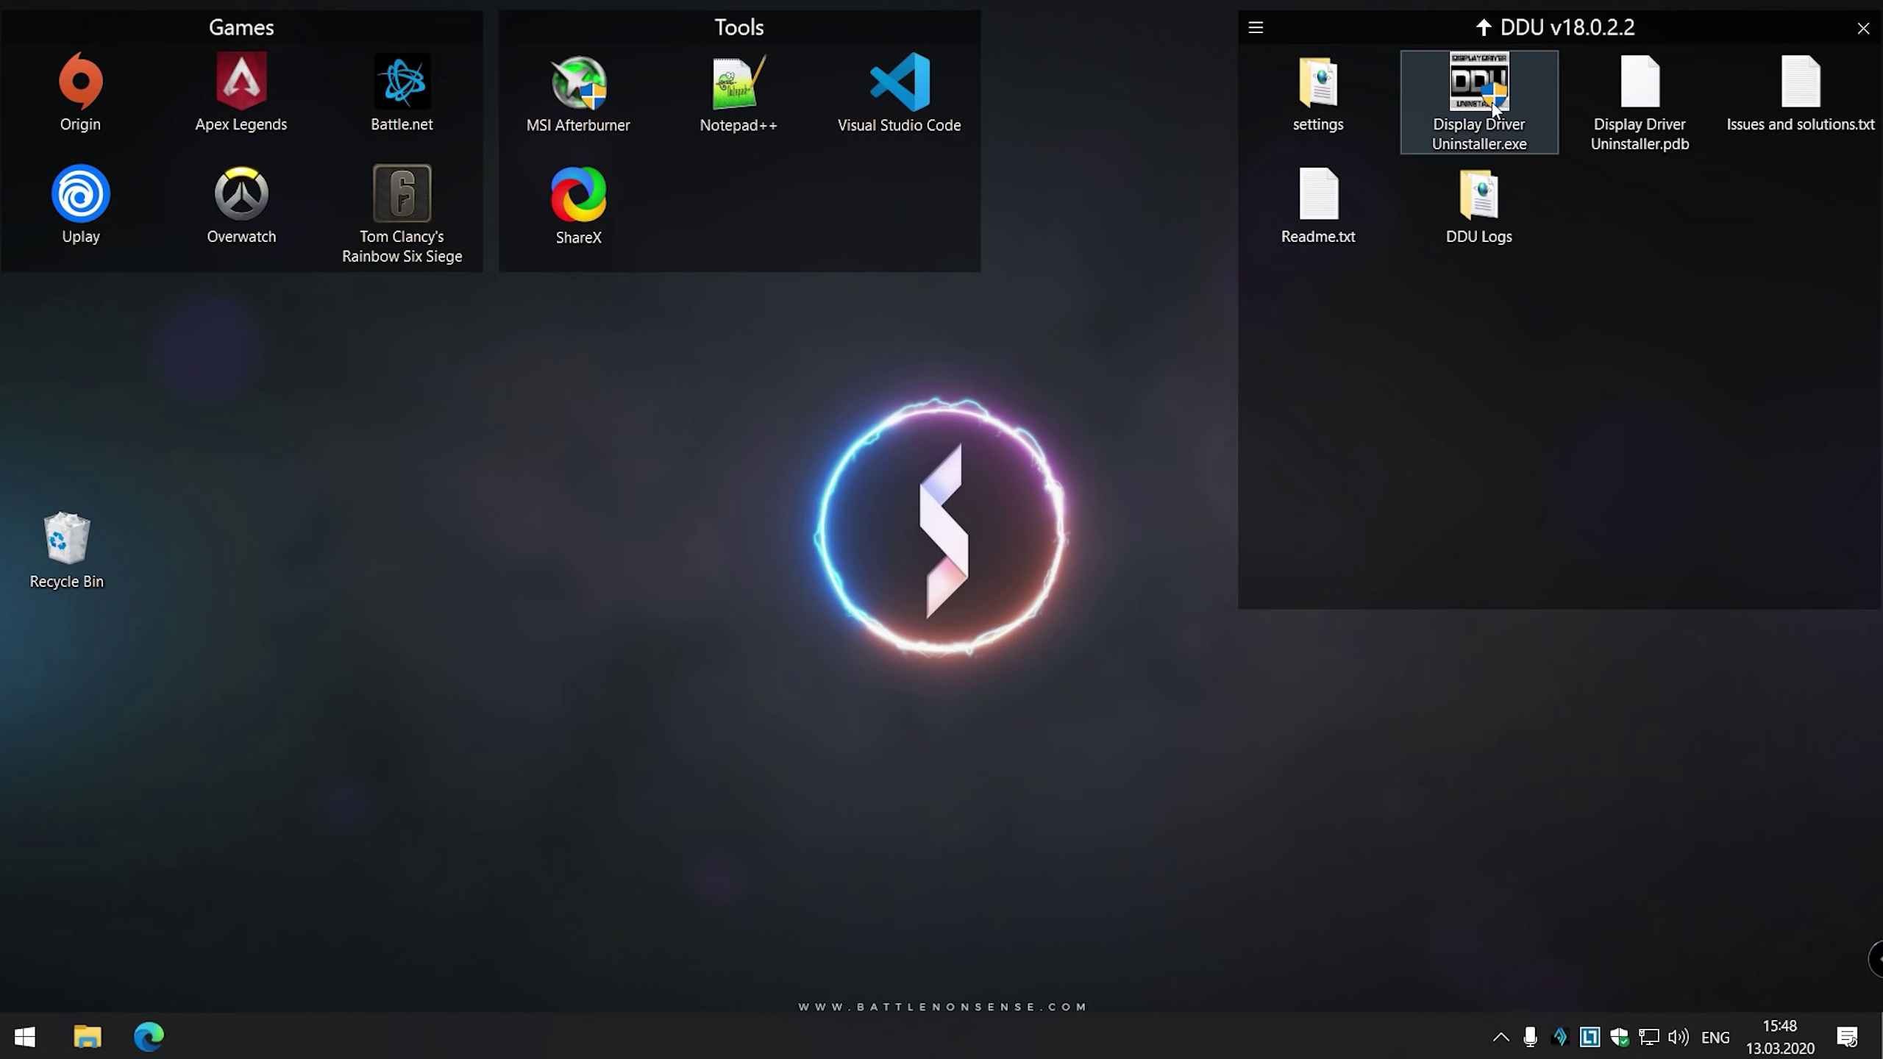
Step: Run Display Driver Uninstaller as administrator and deny its network connection for a while
double_click(1467, 100)
left_click(799, 679)
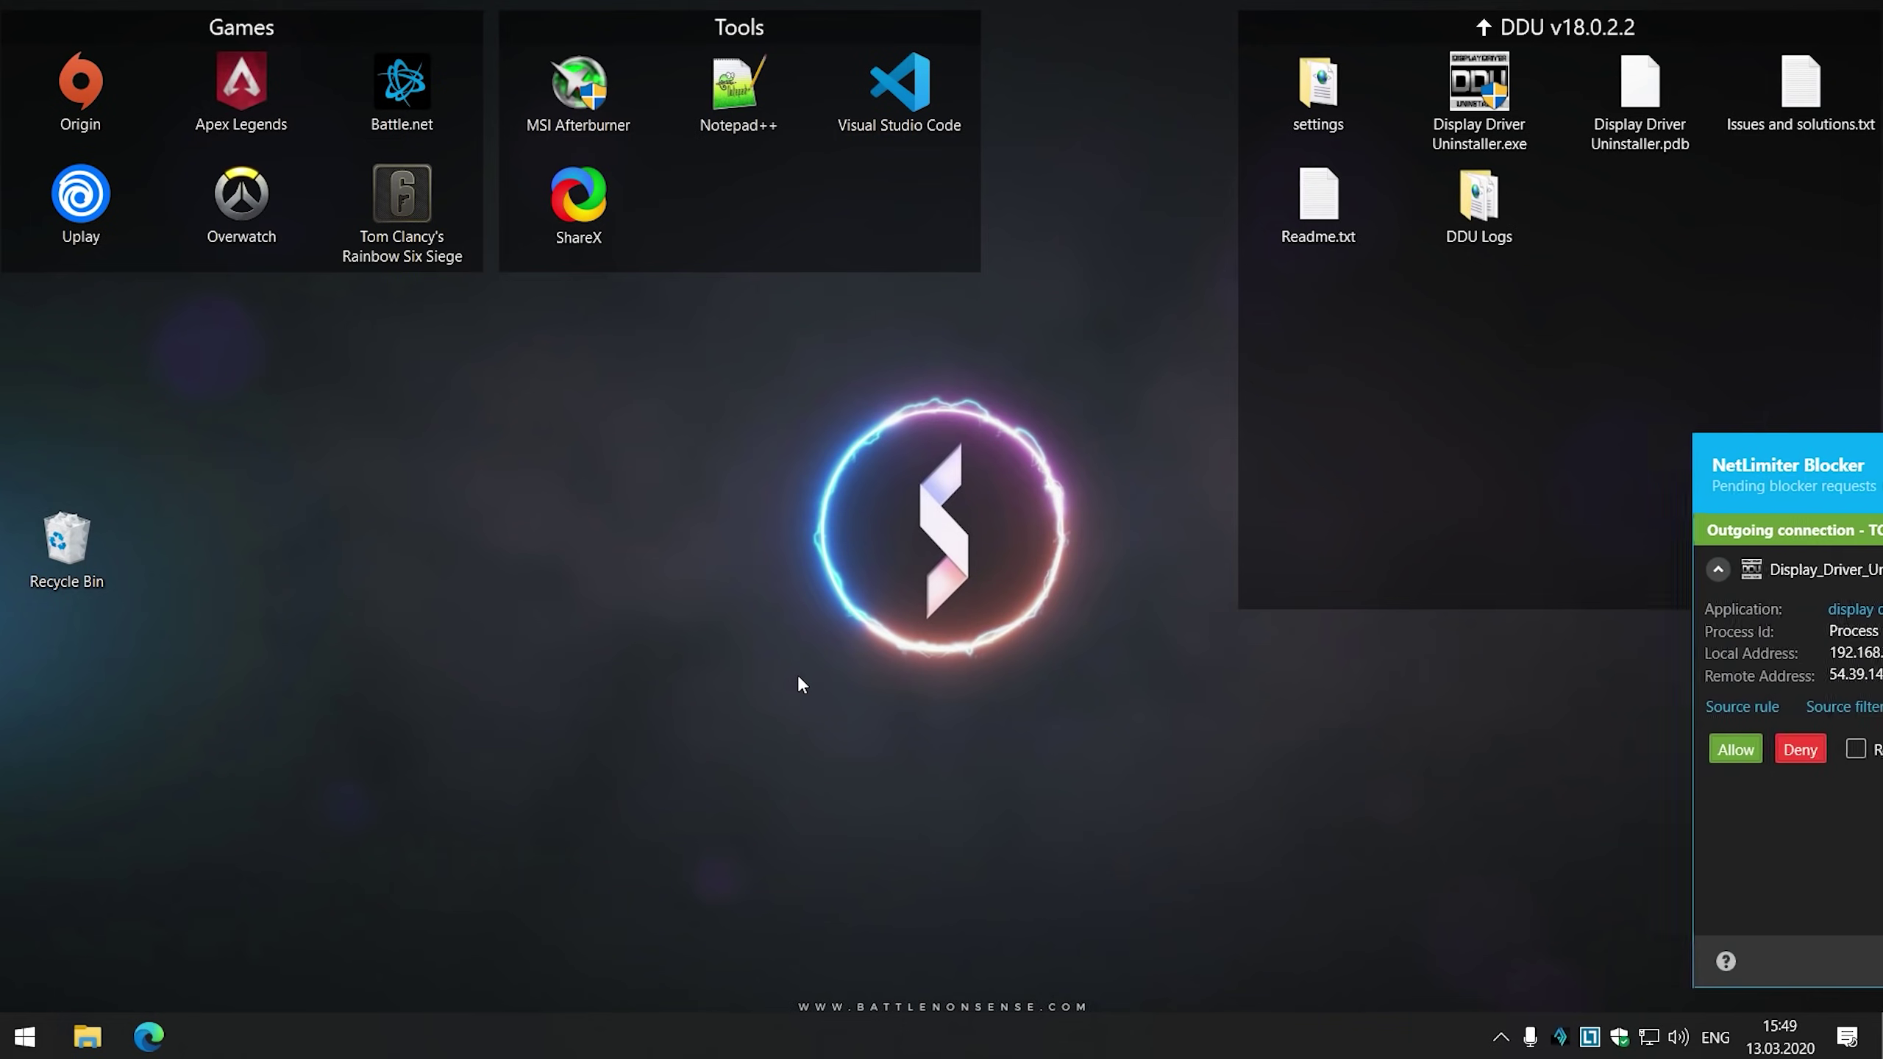
left_click(1701, 749)
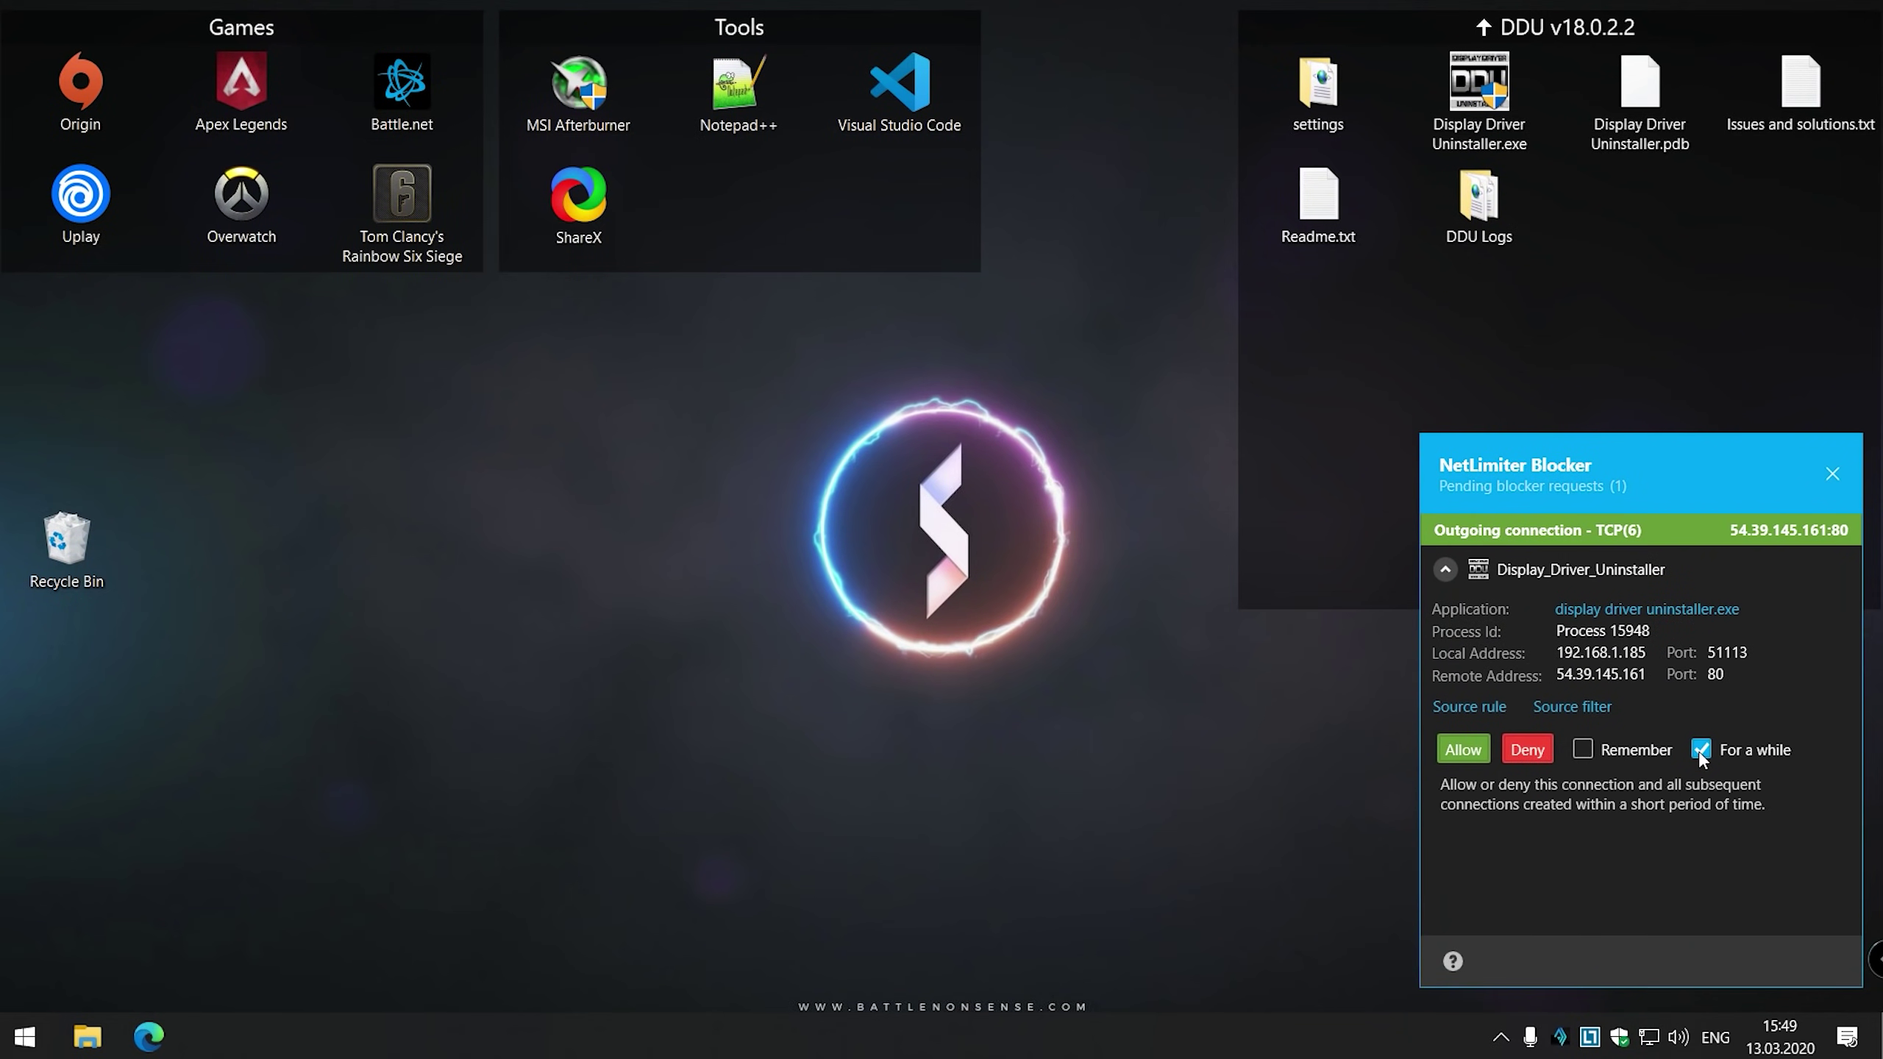
left_click(1513, 749)
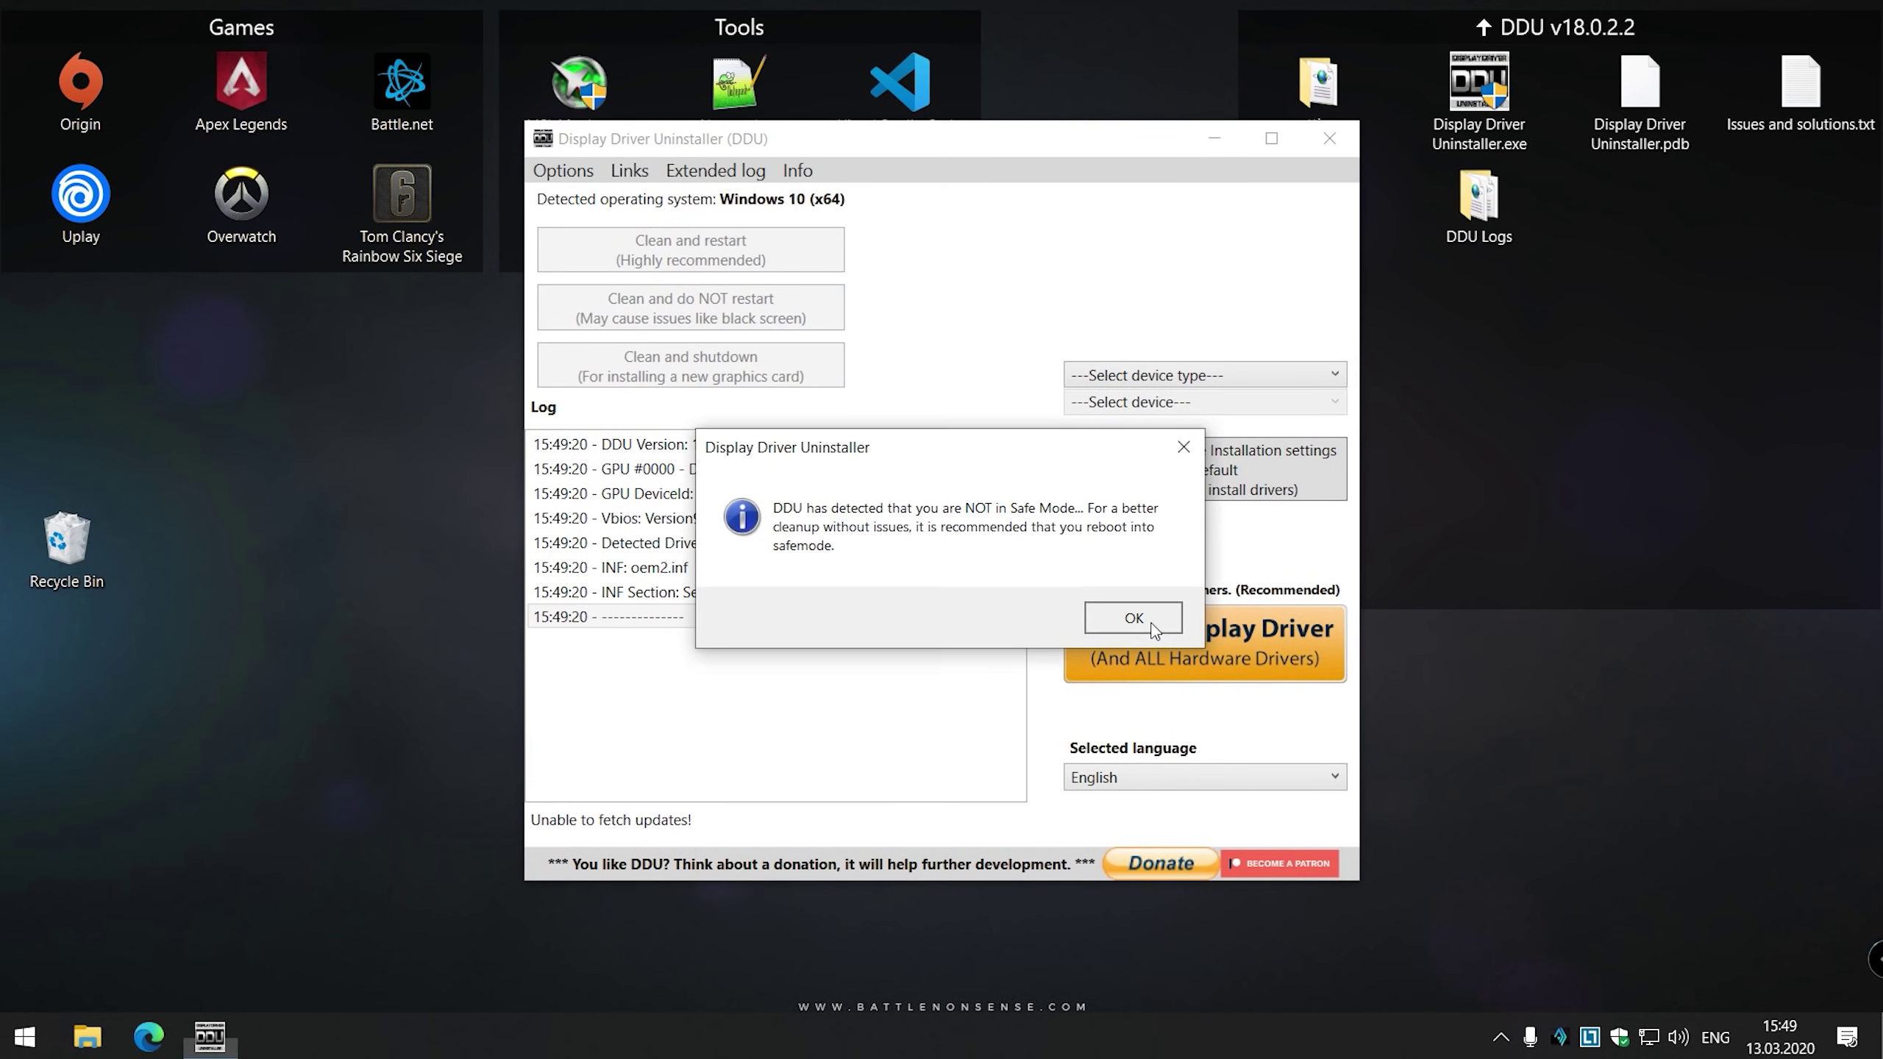
Step: Dismiss the Safe Mode notice, pick GPU as device type, and open the NVIDIA vendor list
left_click(1133, 617)
left_click(1142, 375)
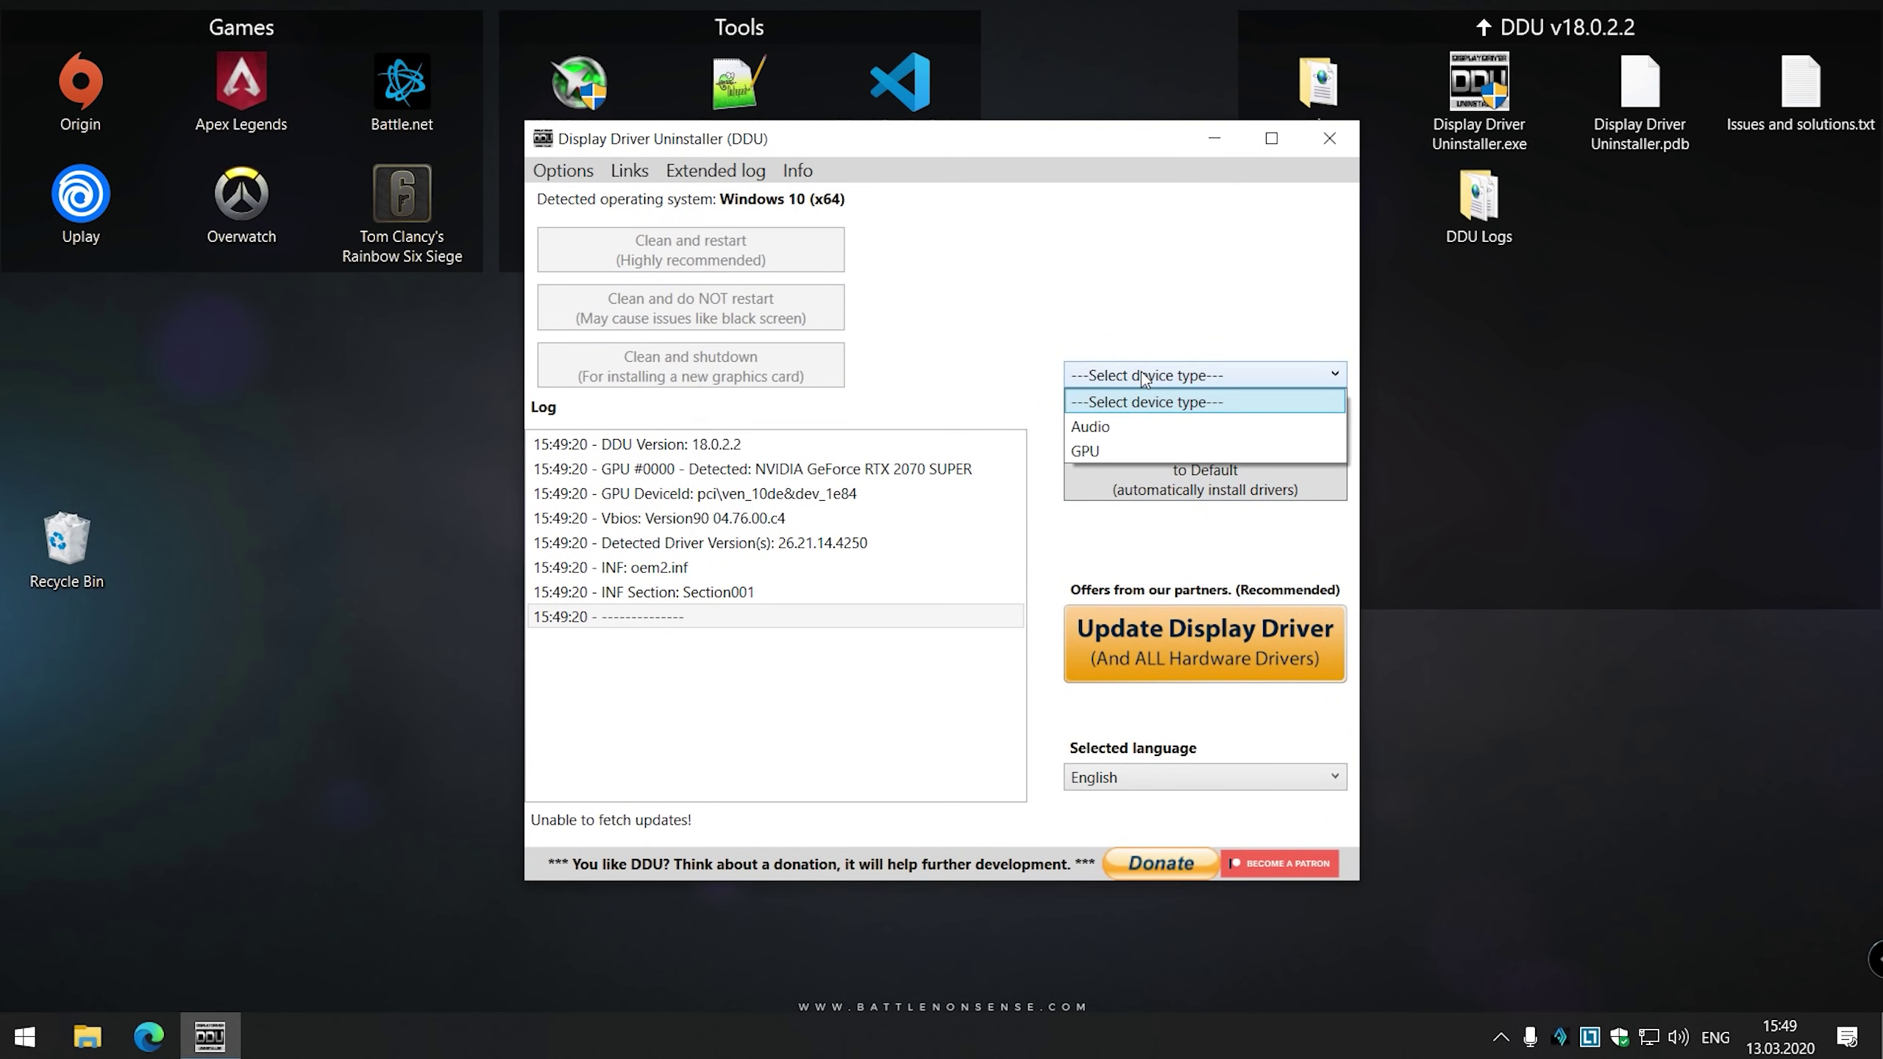
left_click(1104, 449)
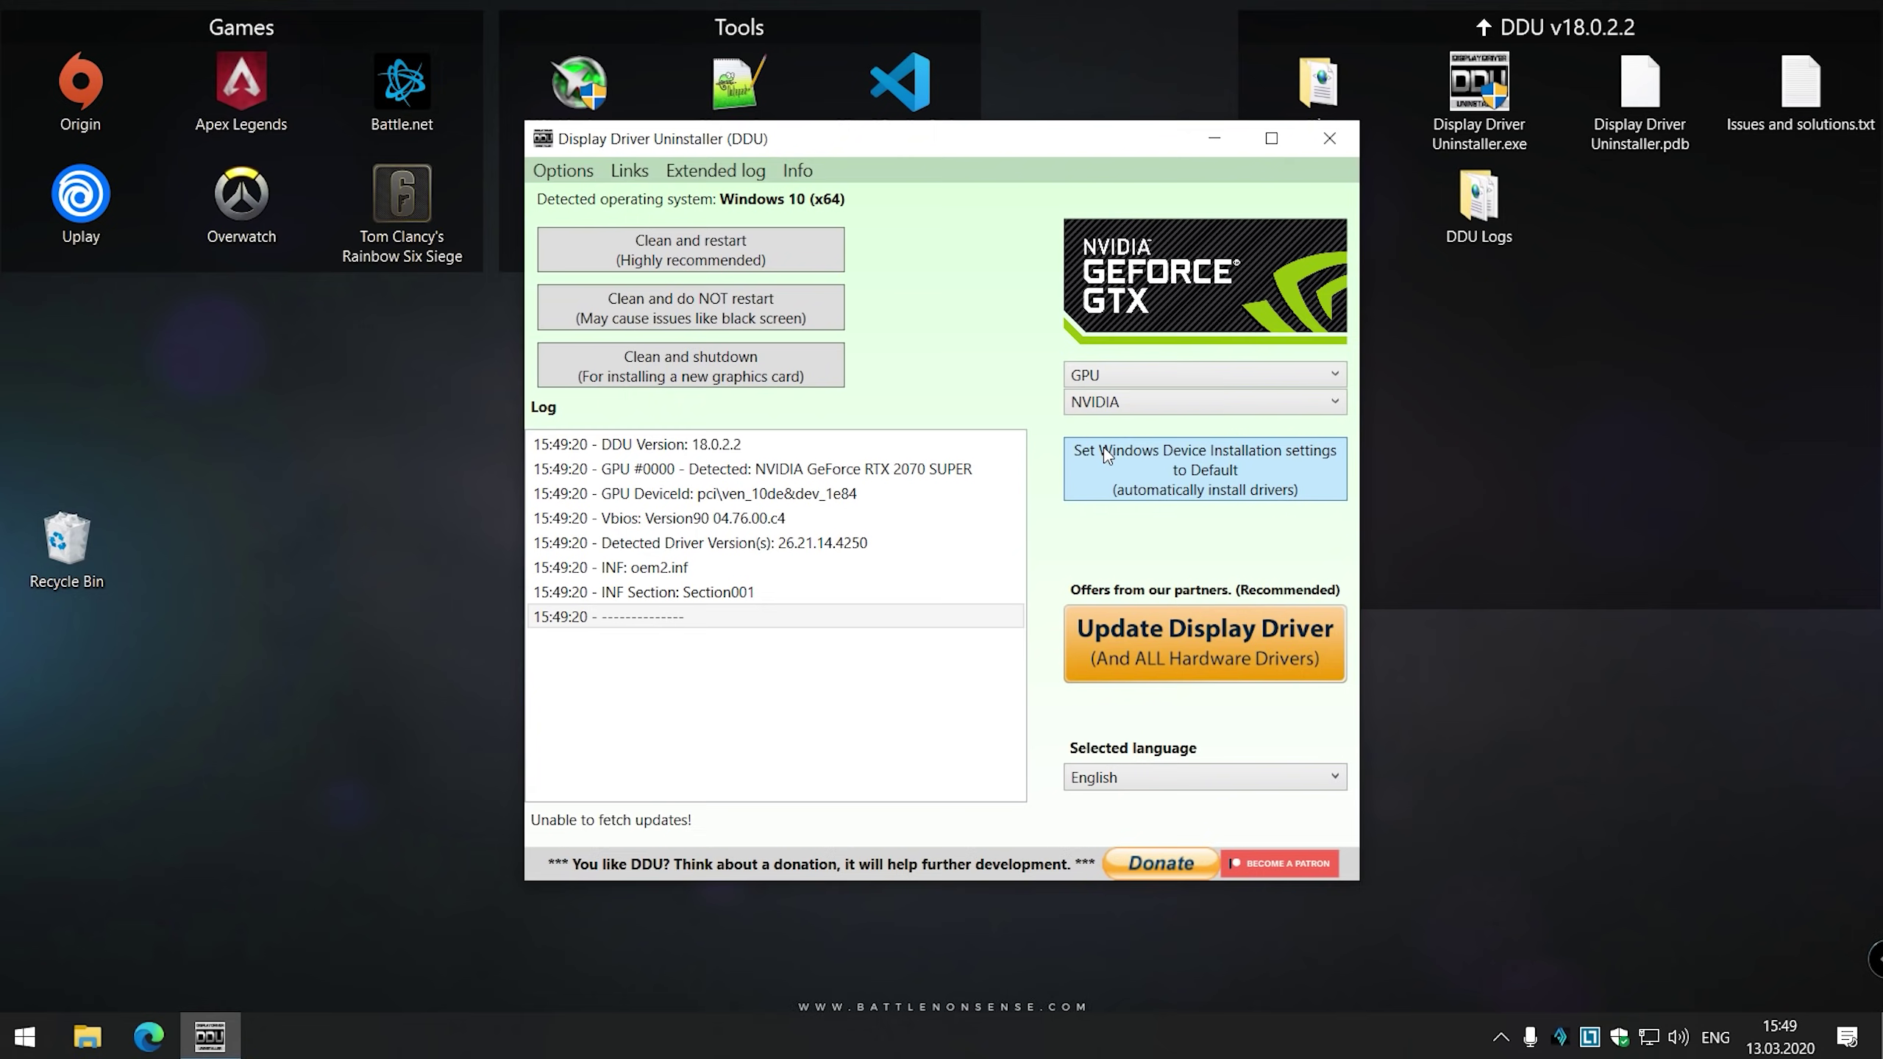
left_click(1181, 407)
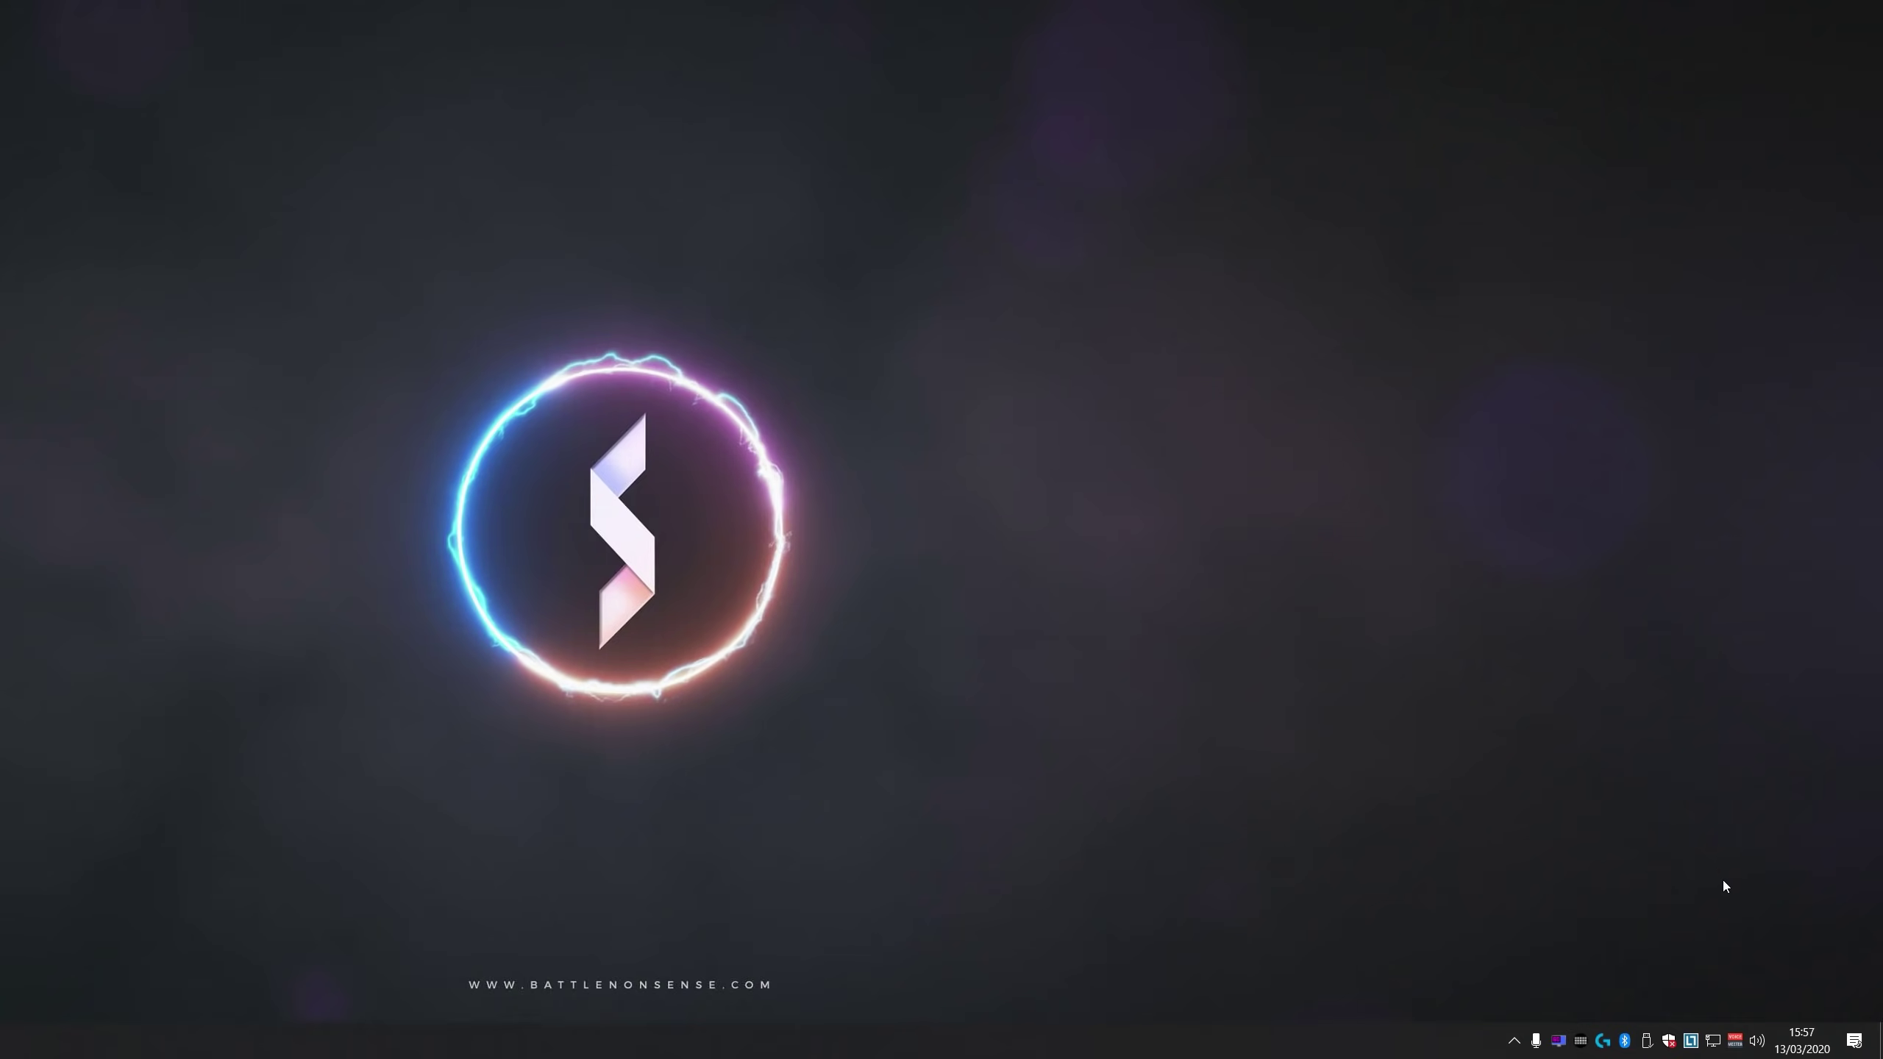
Step: In App volume preferences, keep the Bad Lip Reading track on CABLE-B Input, then minimise Settings
right_click(1757, 1041)
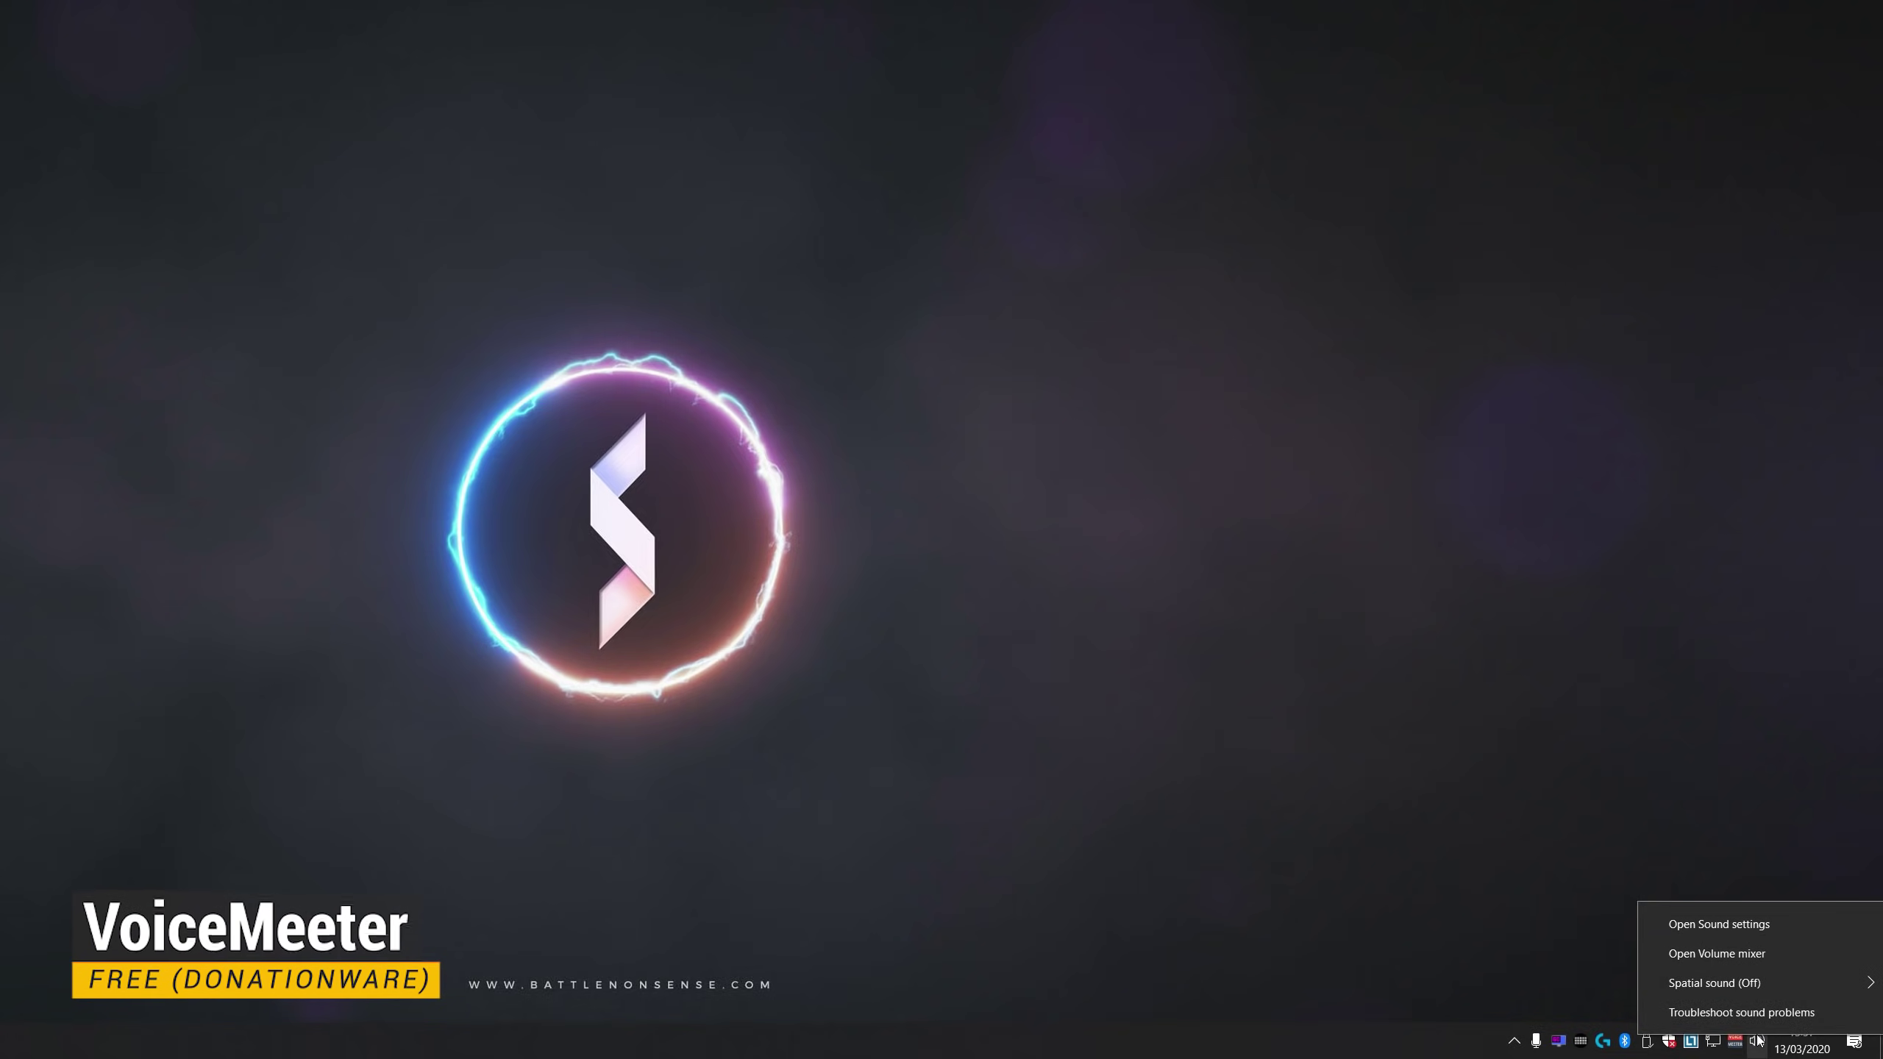
left_click(1734, 924)
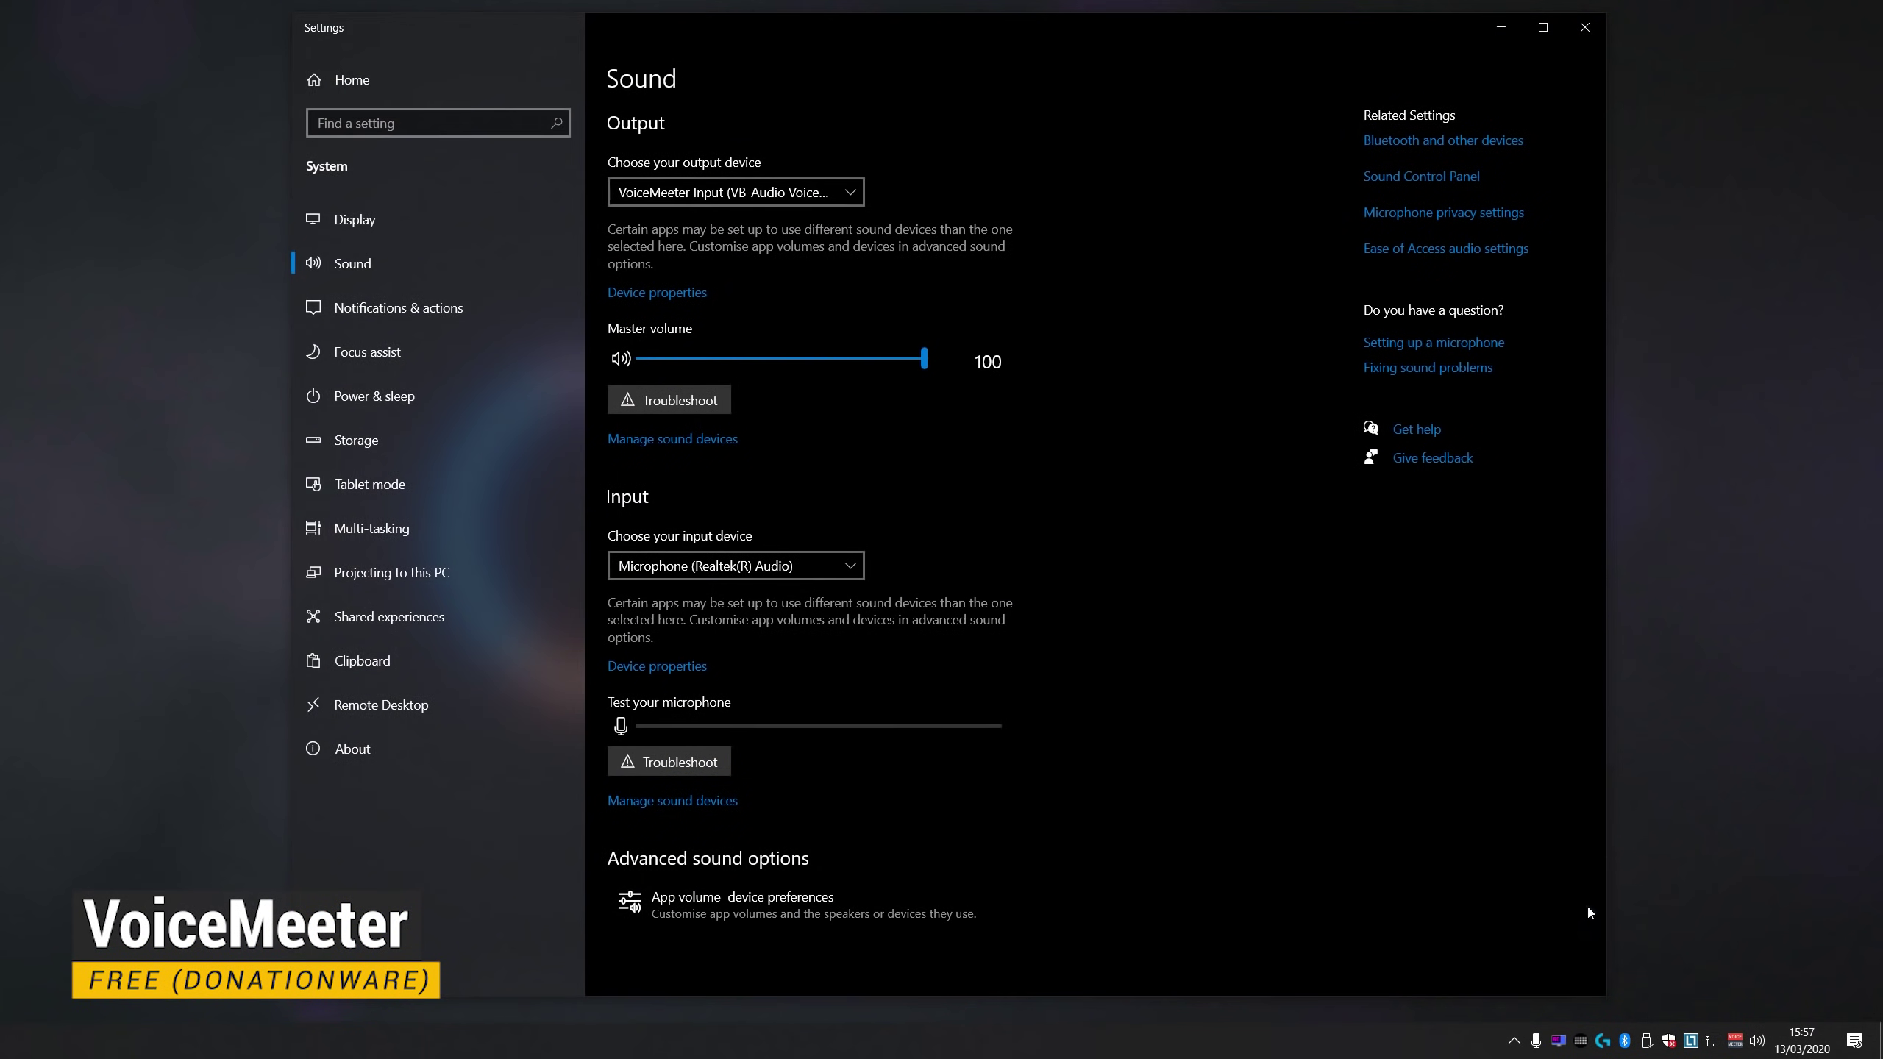
left_click(718, 905)
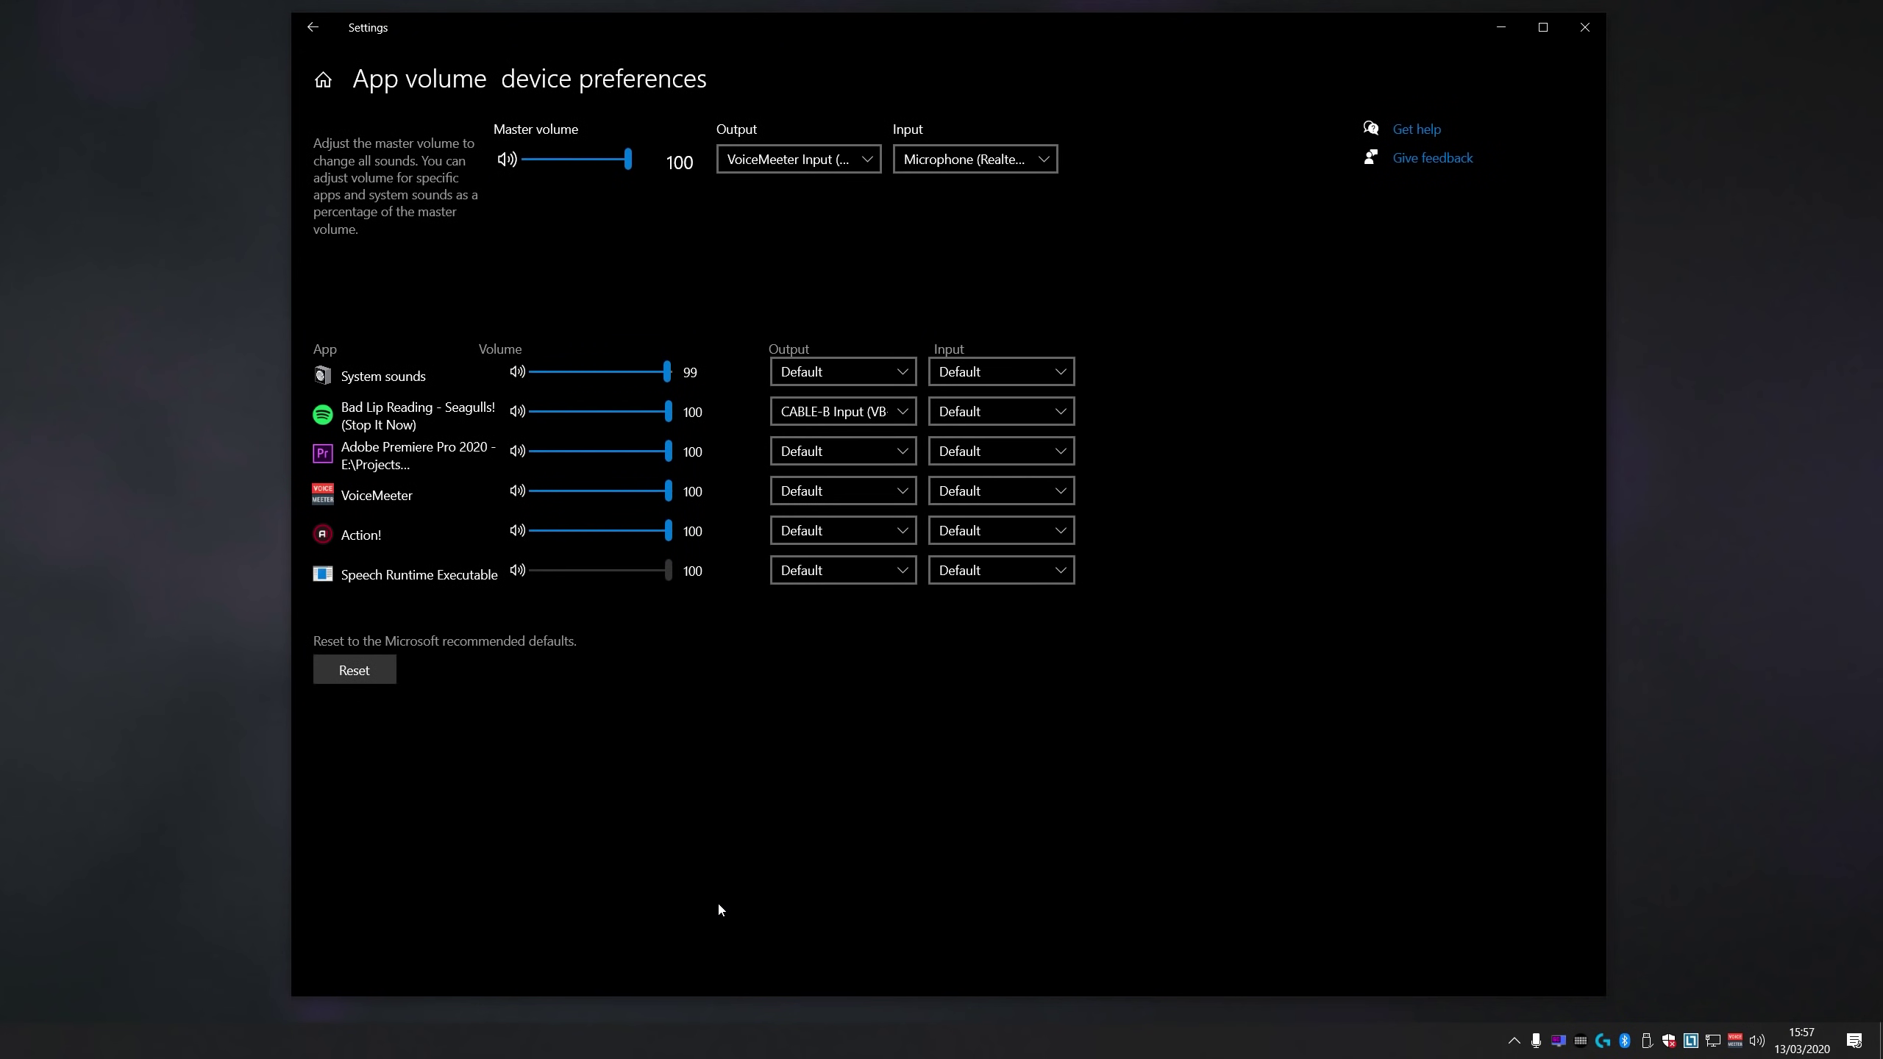
left_click(871, 412)
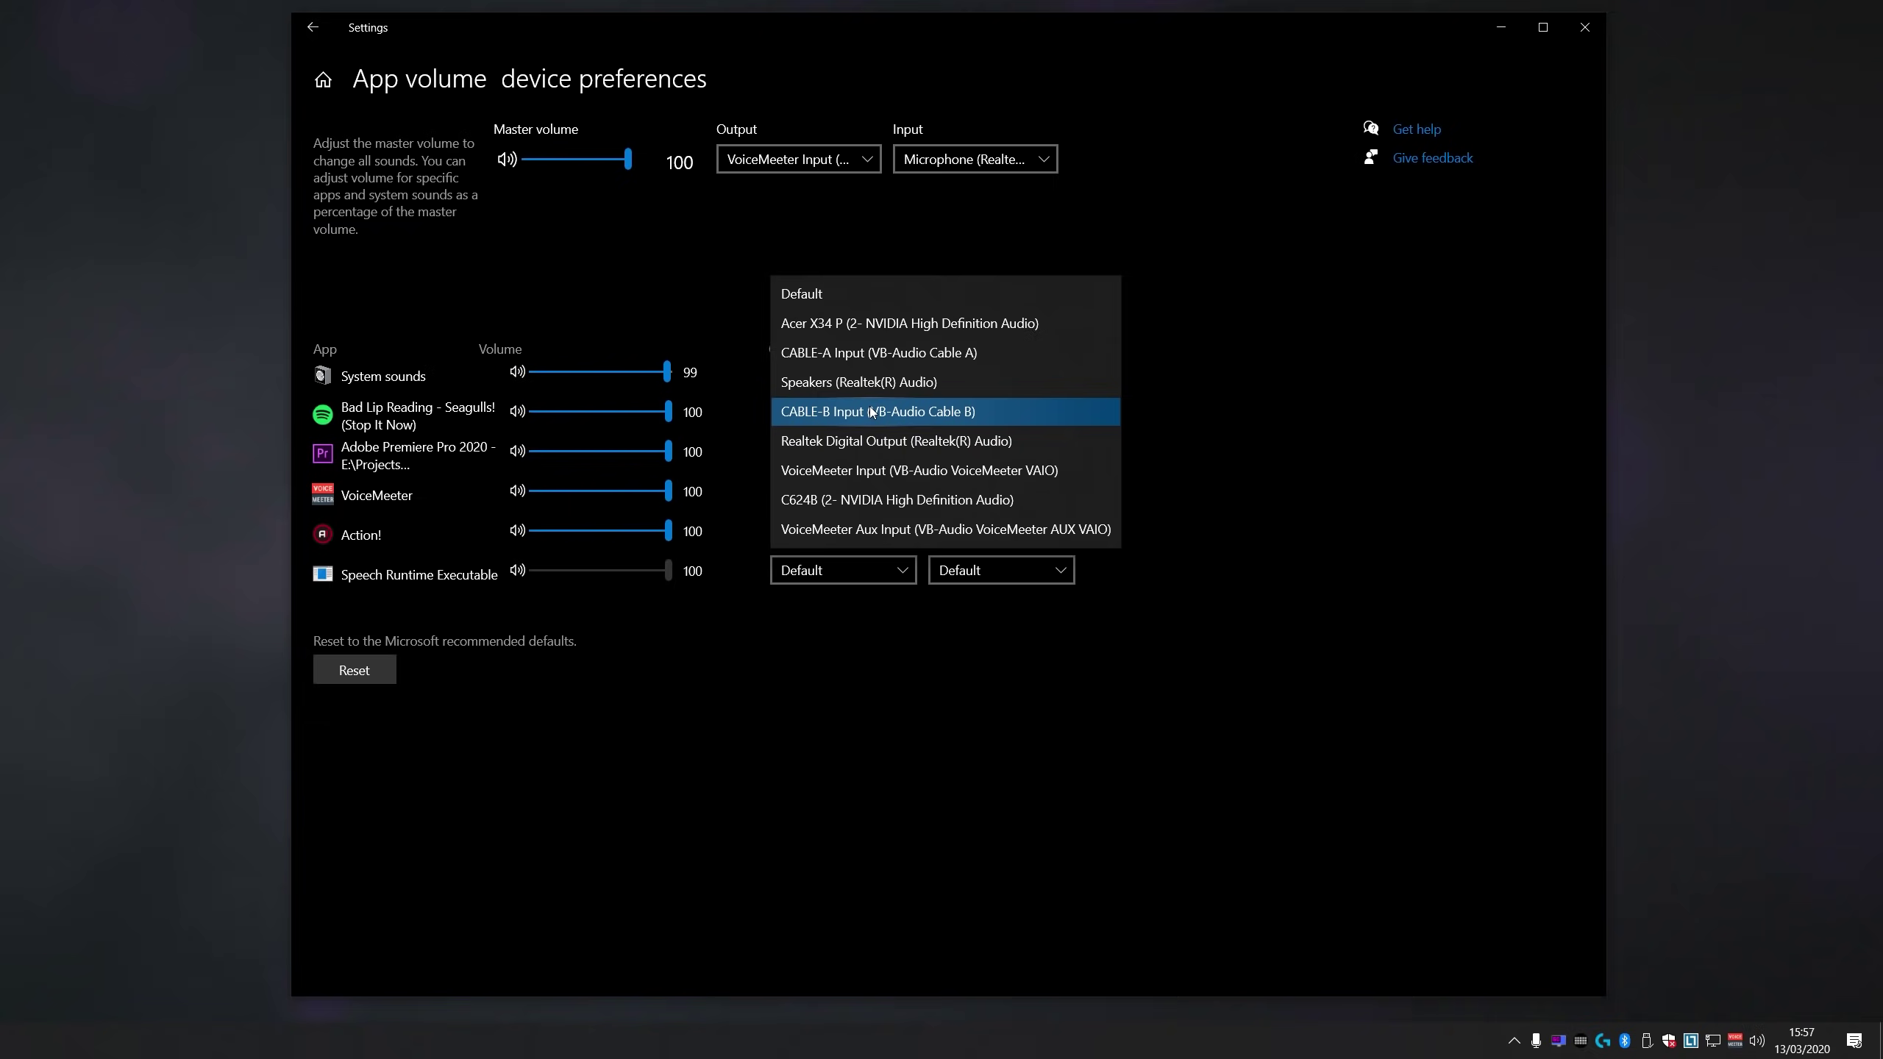
left_click(1082, 415)
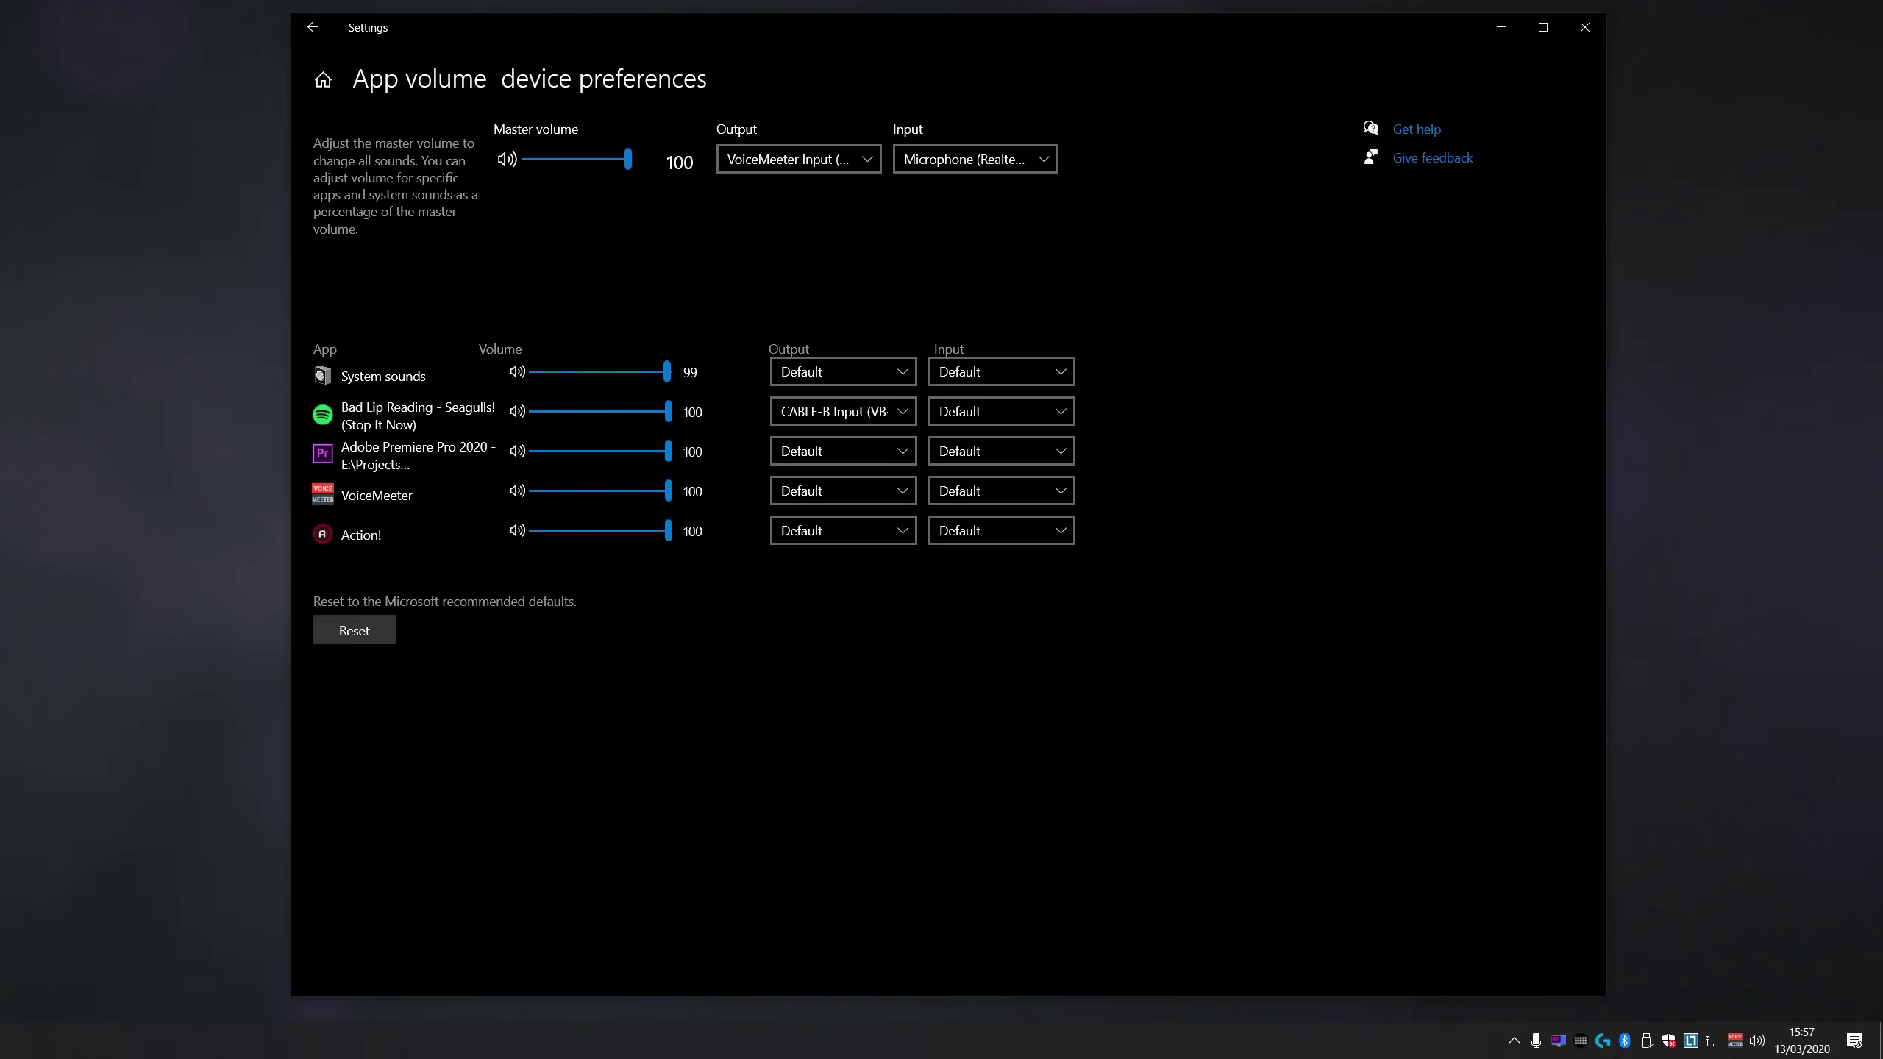
left_click(1506, 30)
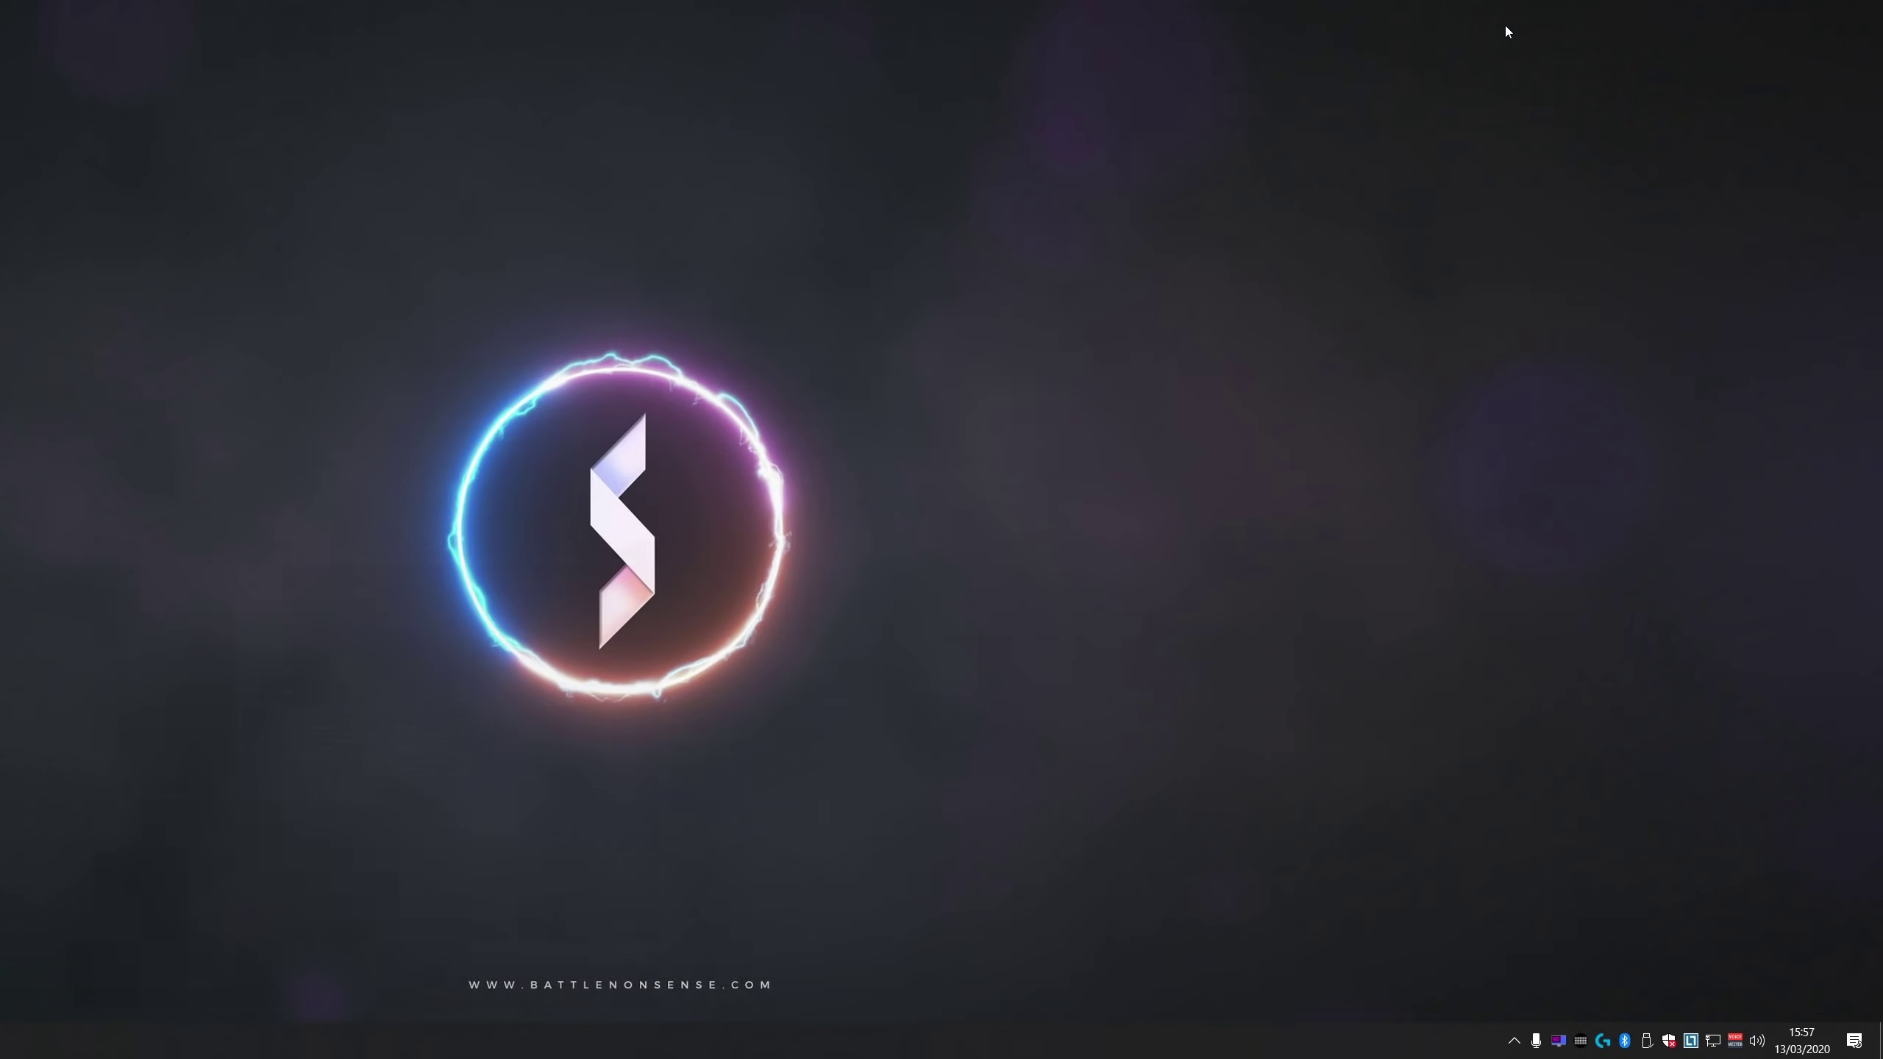
Step: In the VoiceMeeter Banana mixer, send Discord's output to CABLE Input
left_click(1735, 1041)
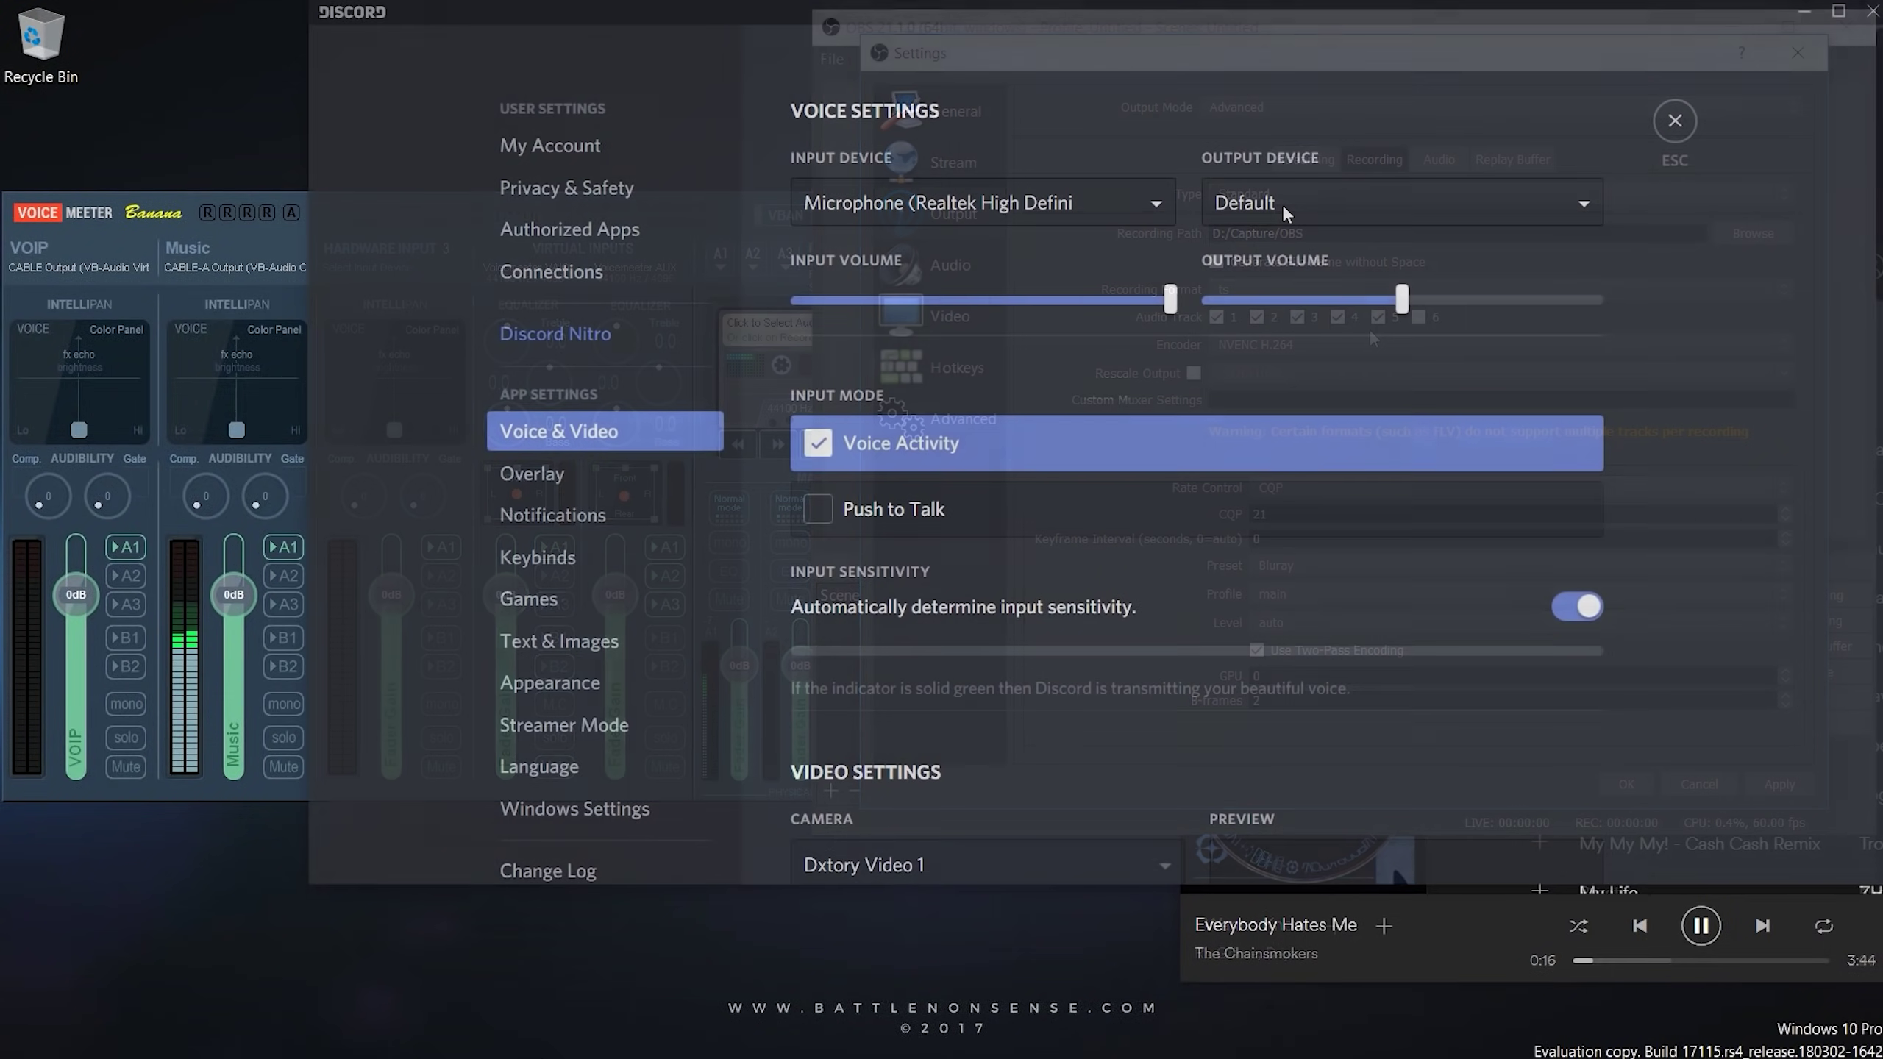
left_click(1304, 202)
left_click(1355, 398)
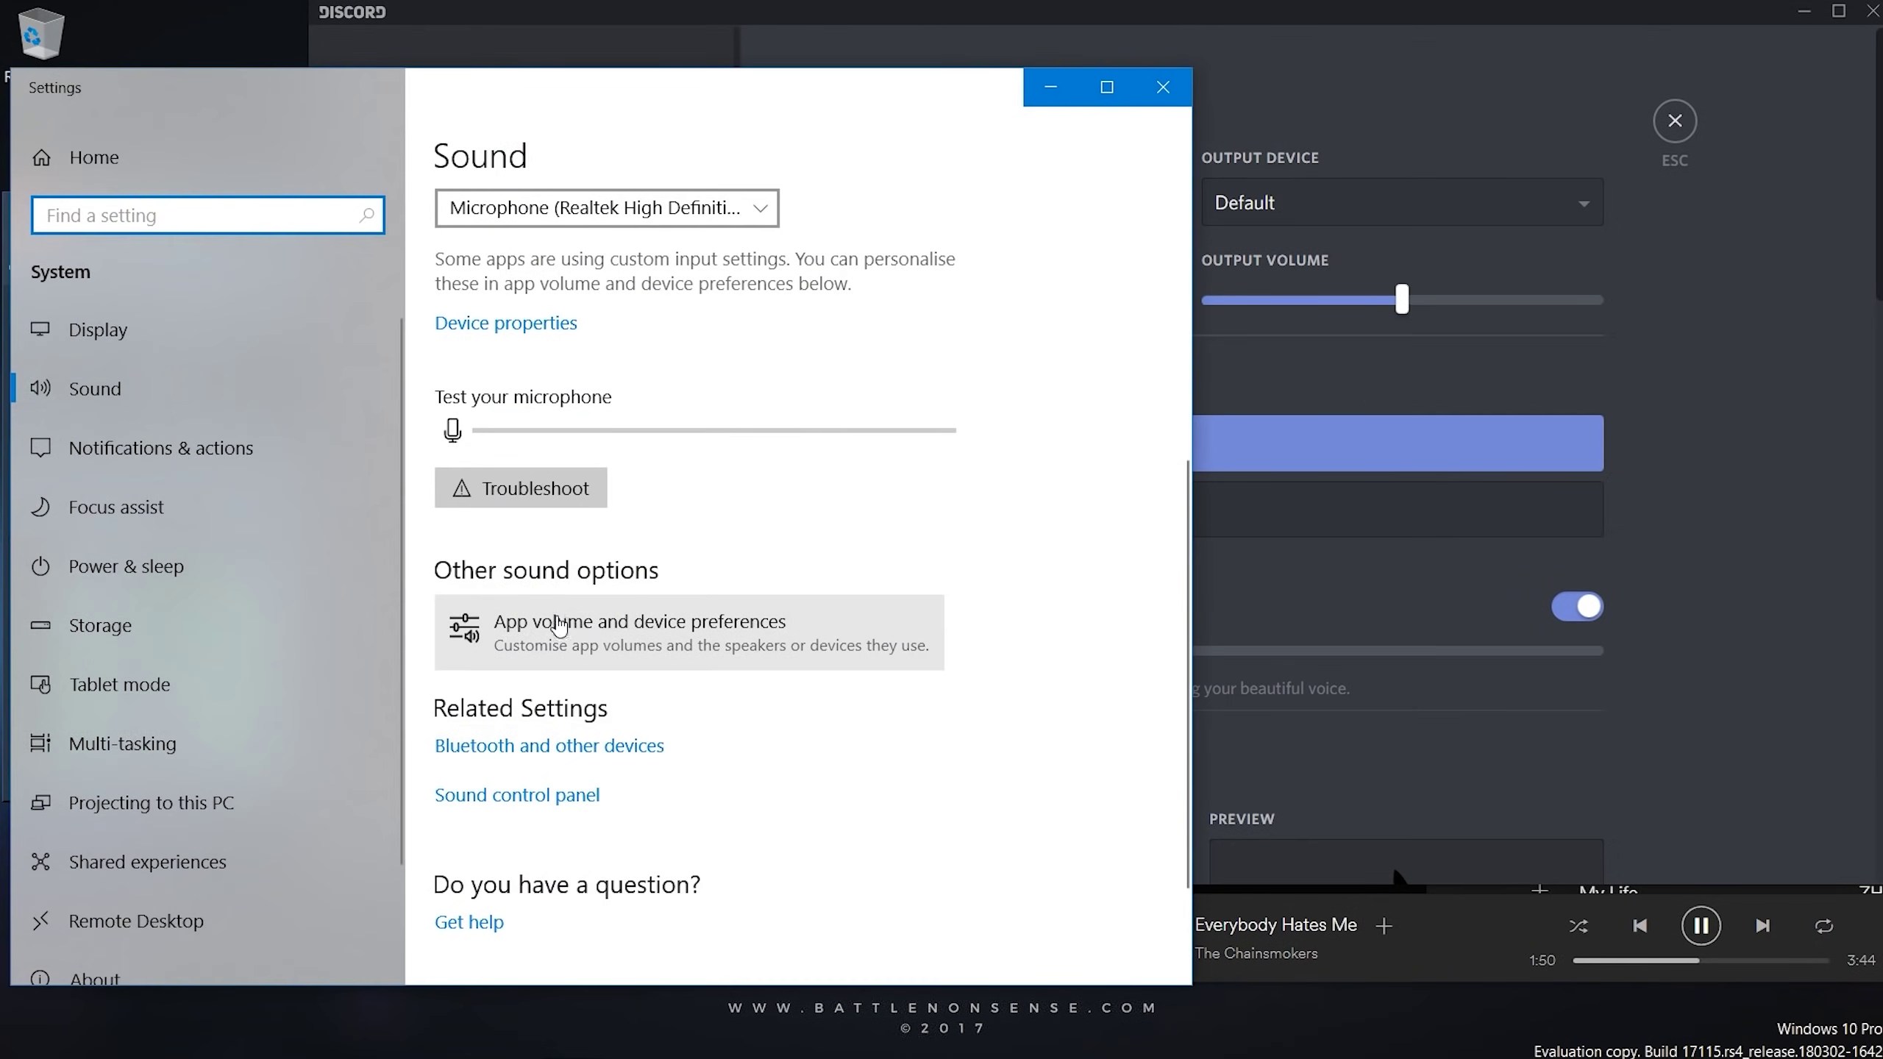
Step: In App volume preferences, set Discord's output to CABLE Input and input to Microphone (Realtek)
left_click(593, 623)
left_click(689, 502)
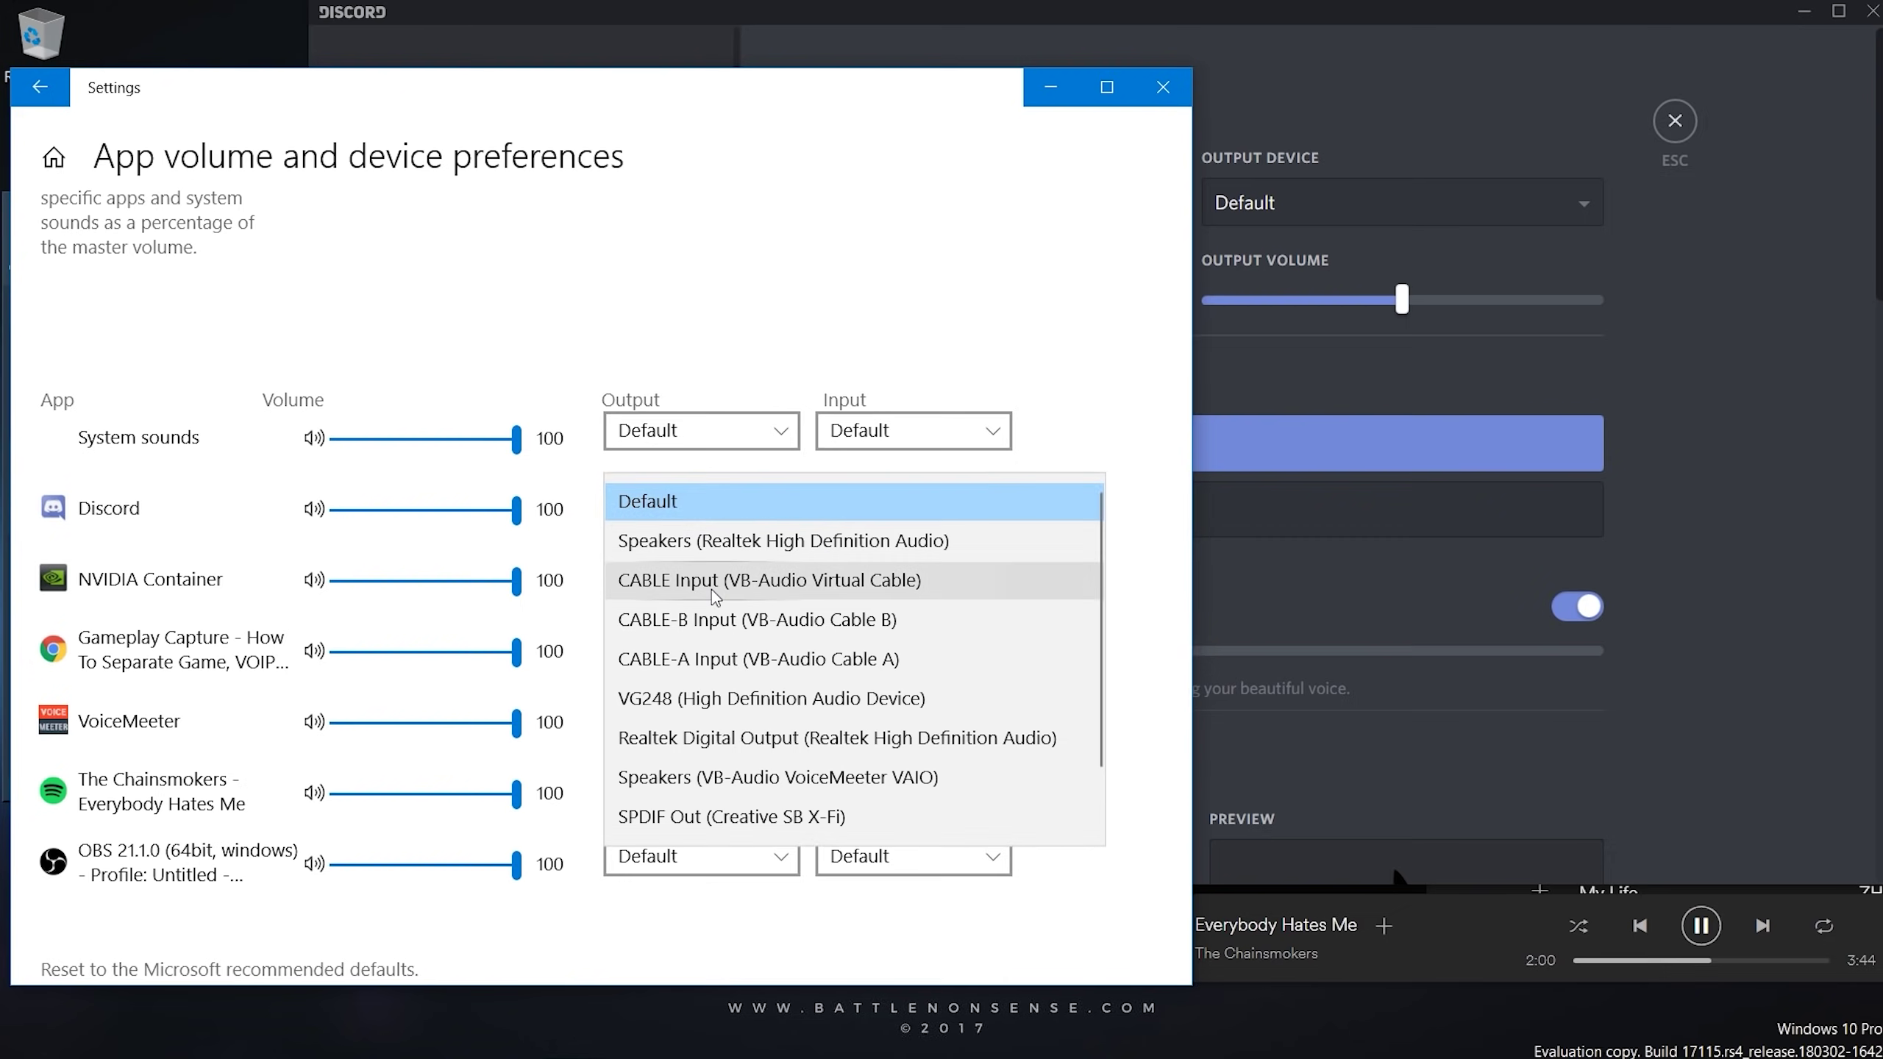
left_click(712, 590)
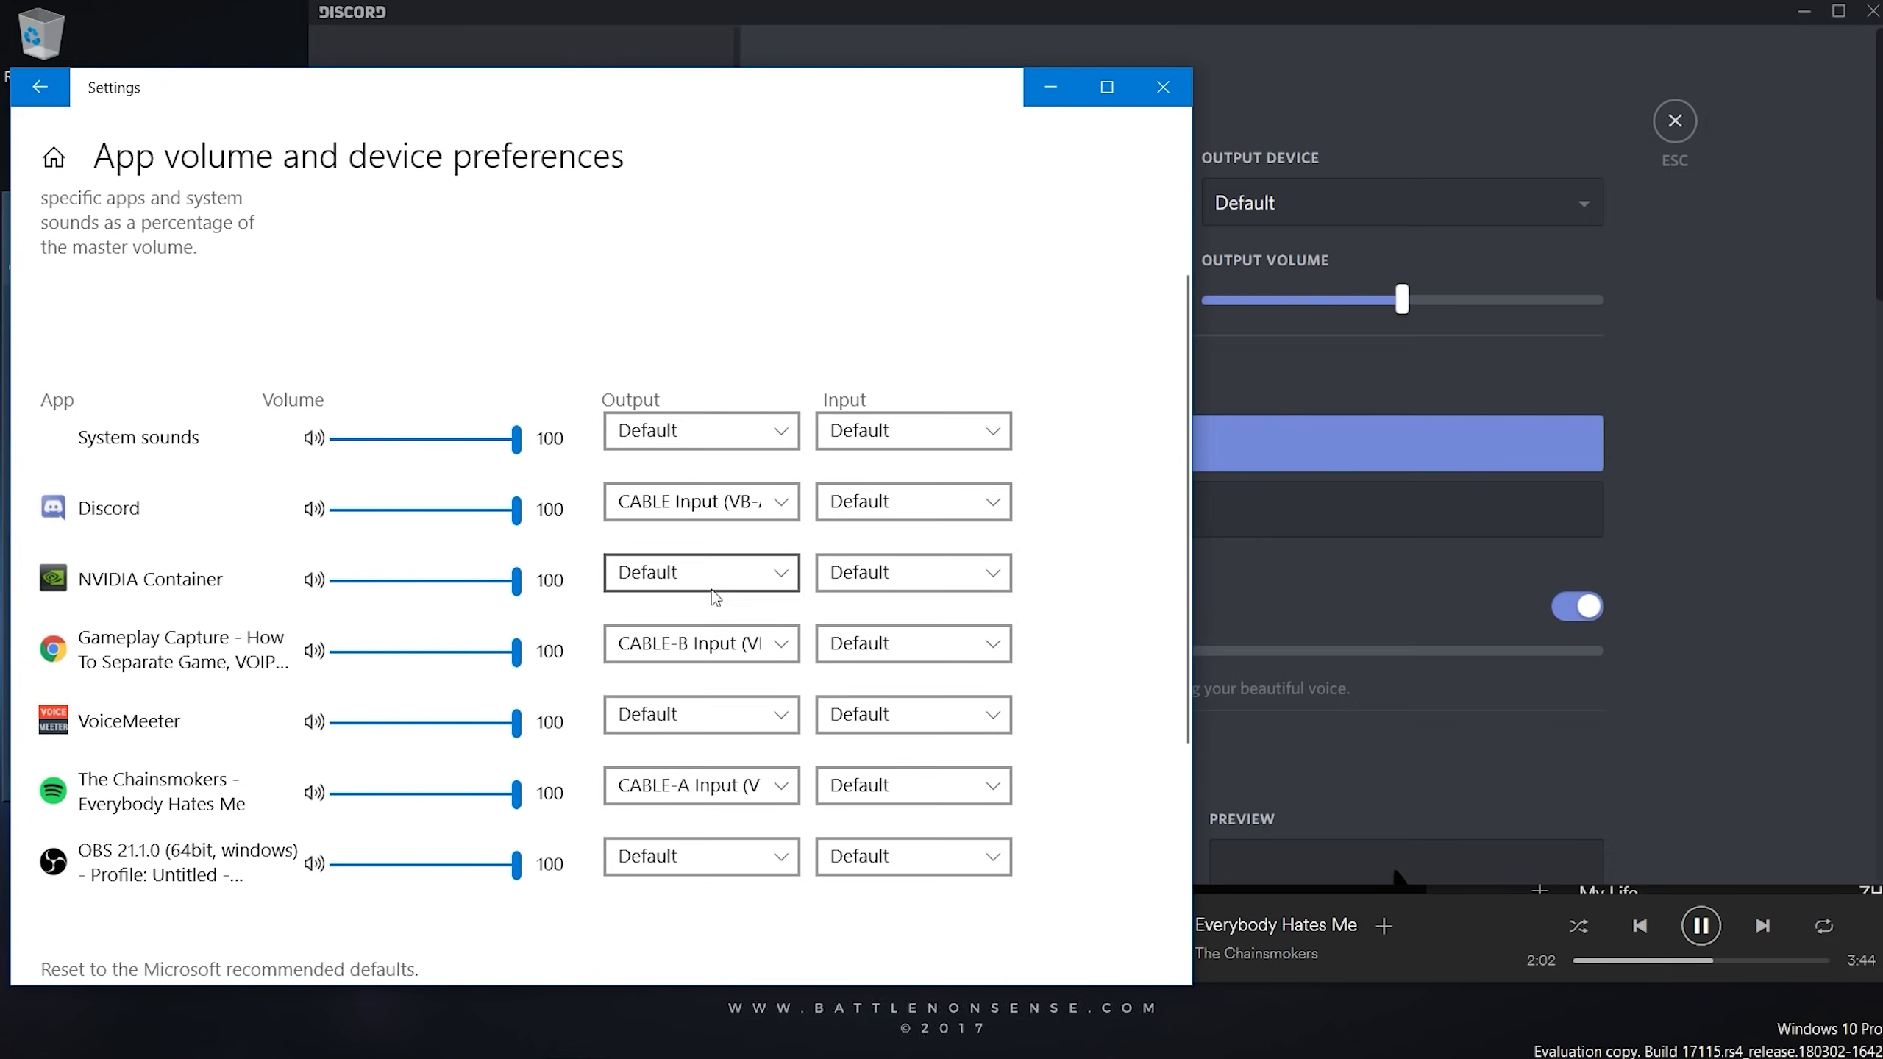
left_click(925, 498)
left_click(883, 584)
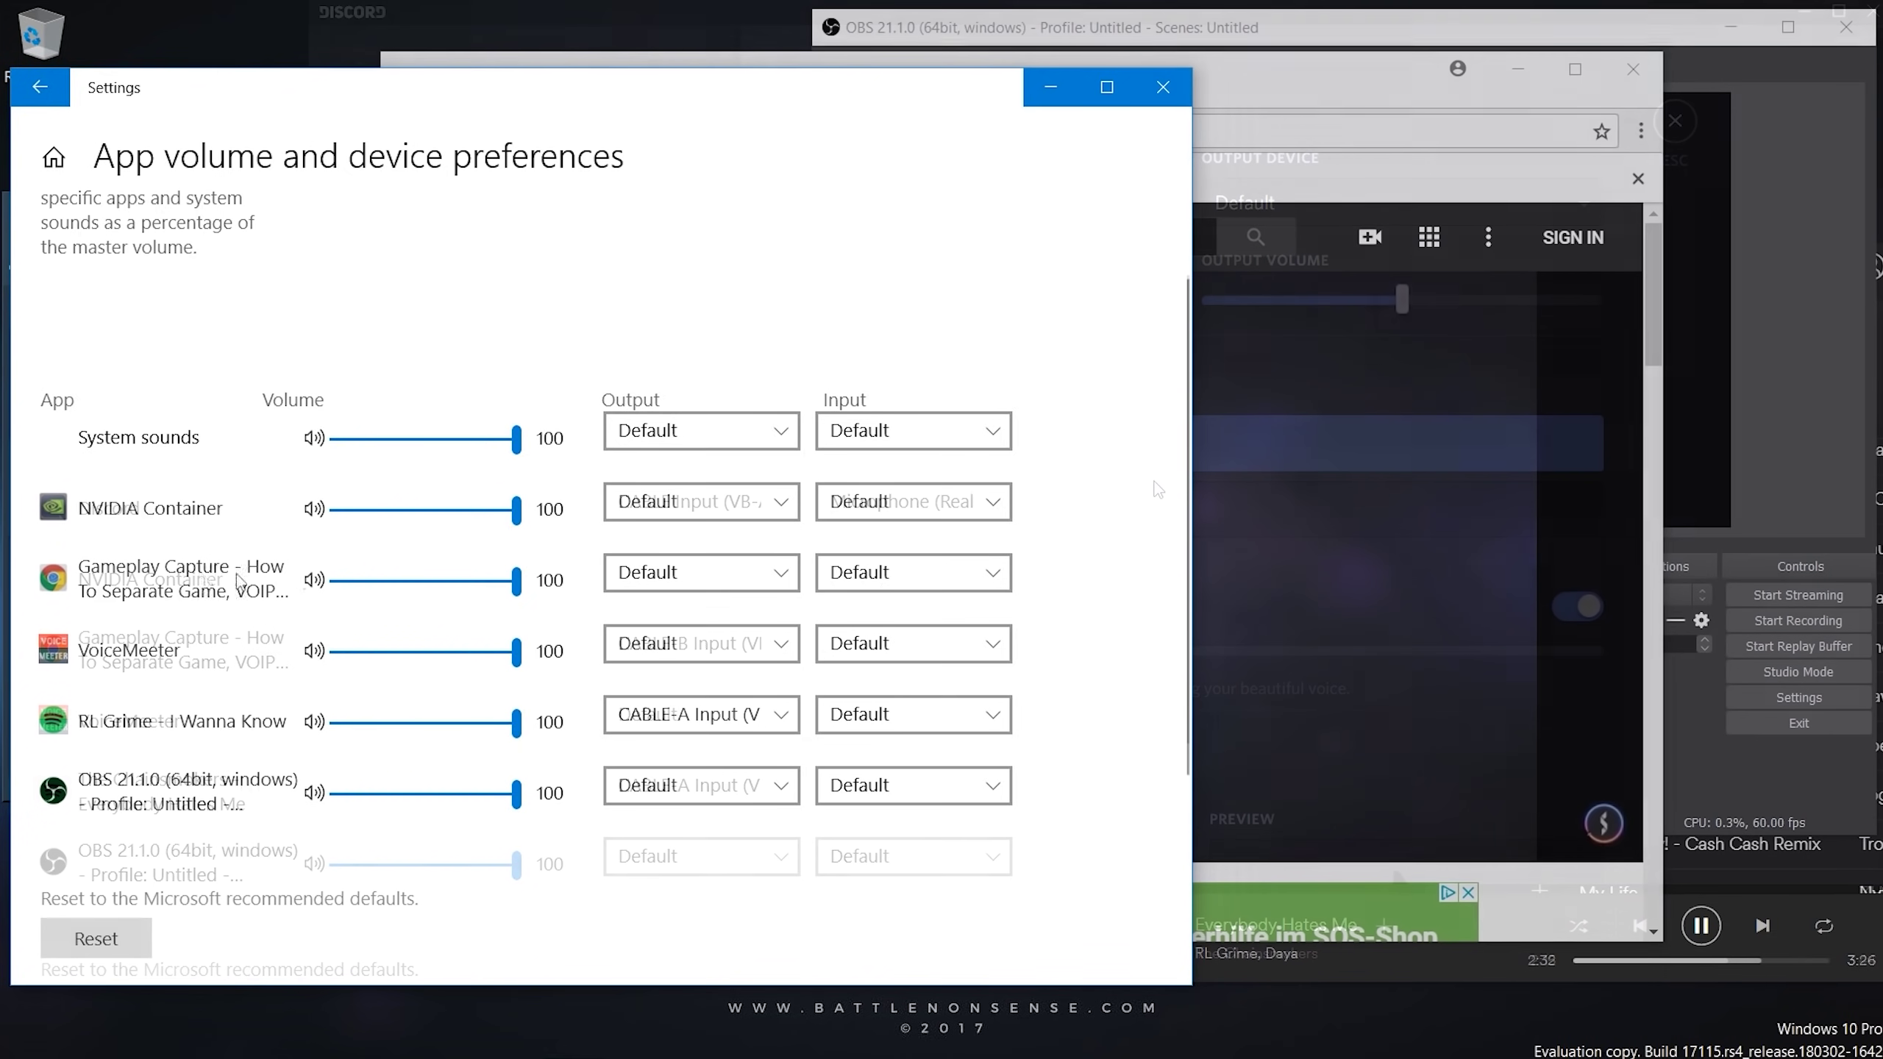
left_click(702, 571)
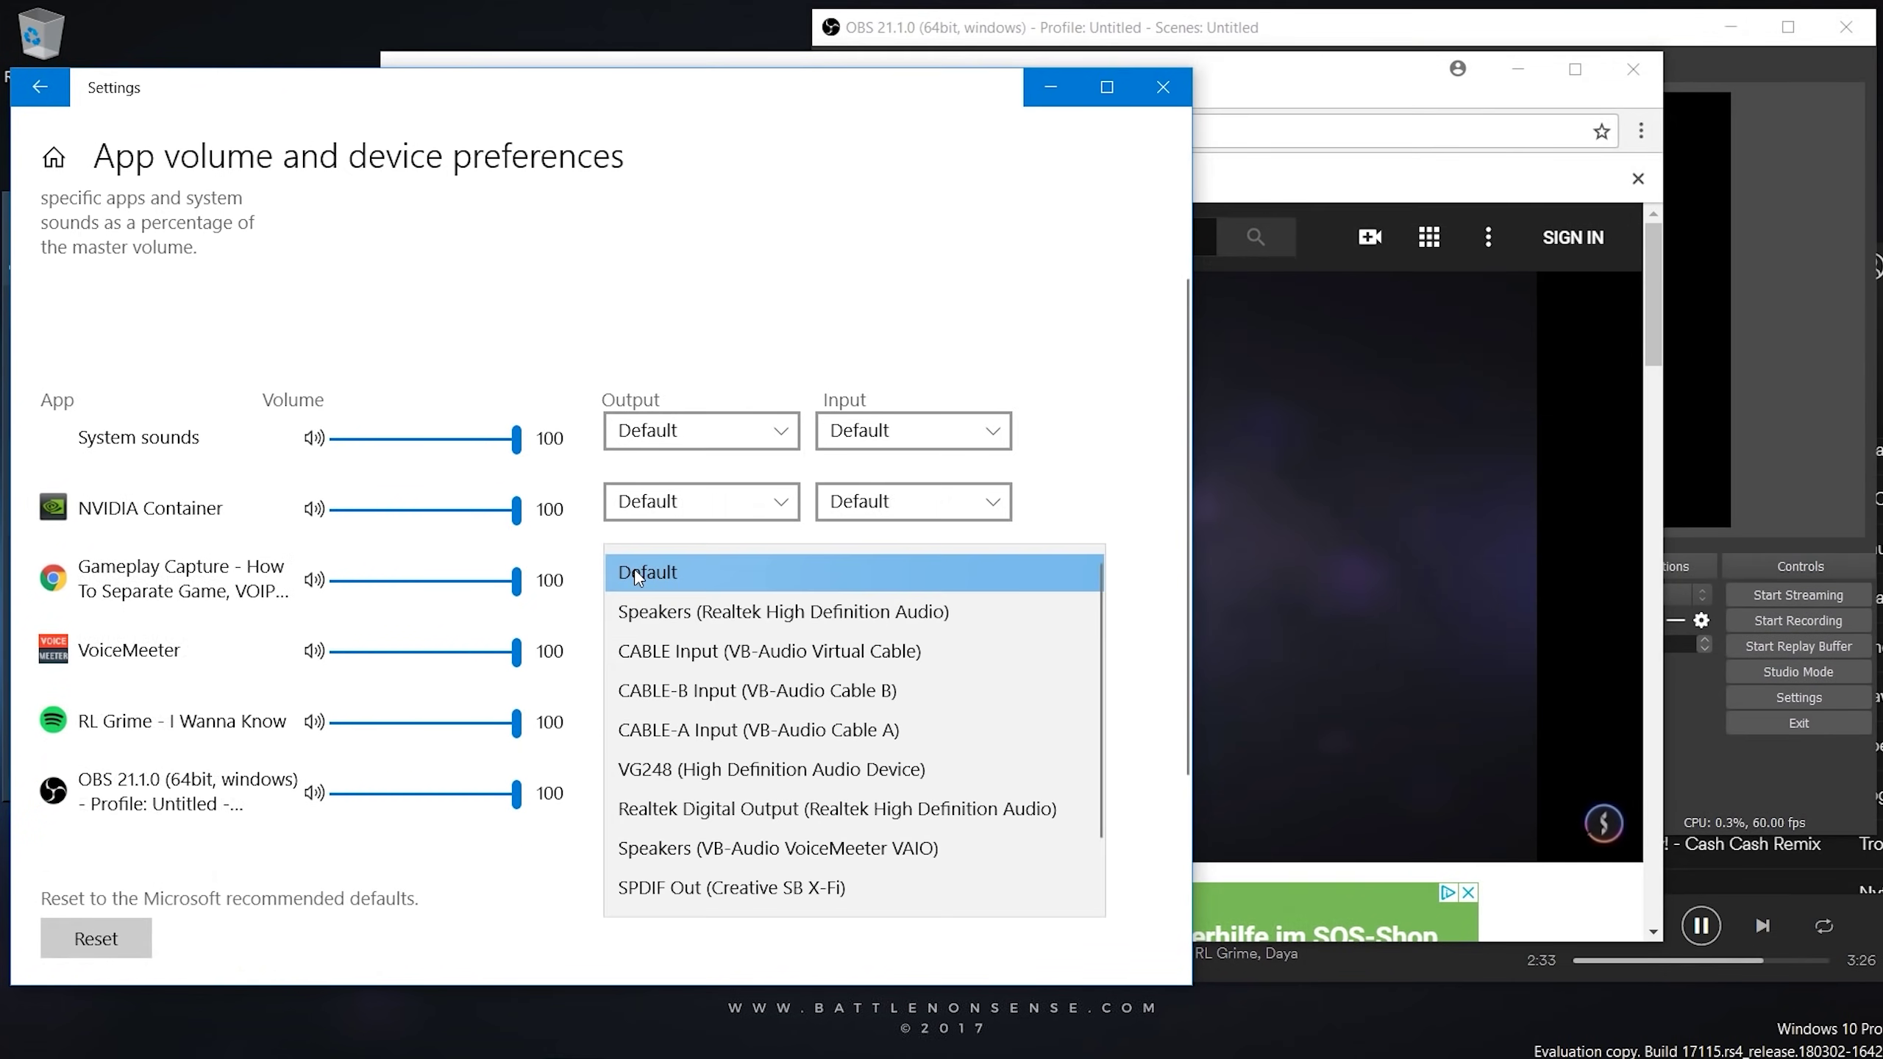
left_click(746, 694)
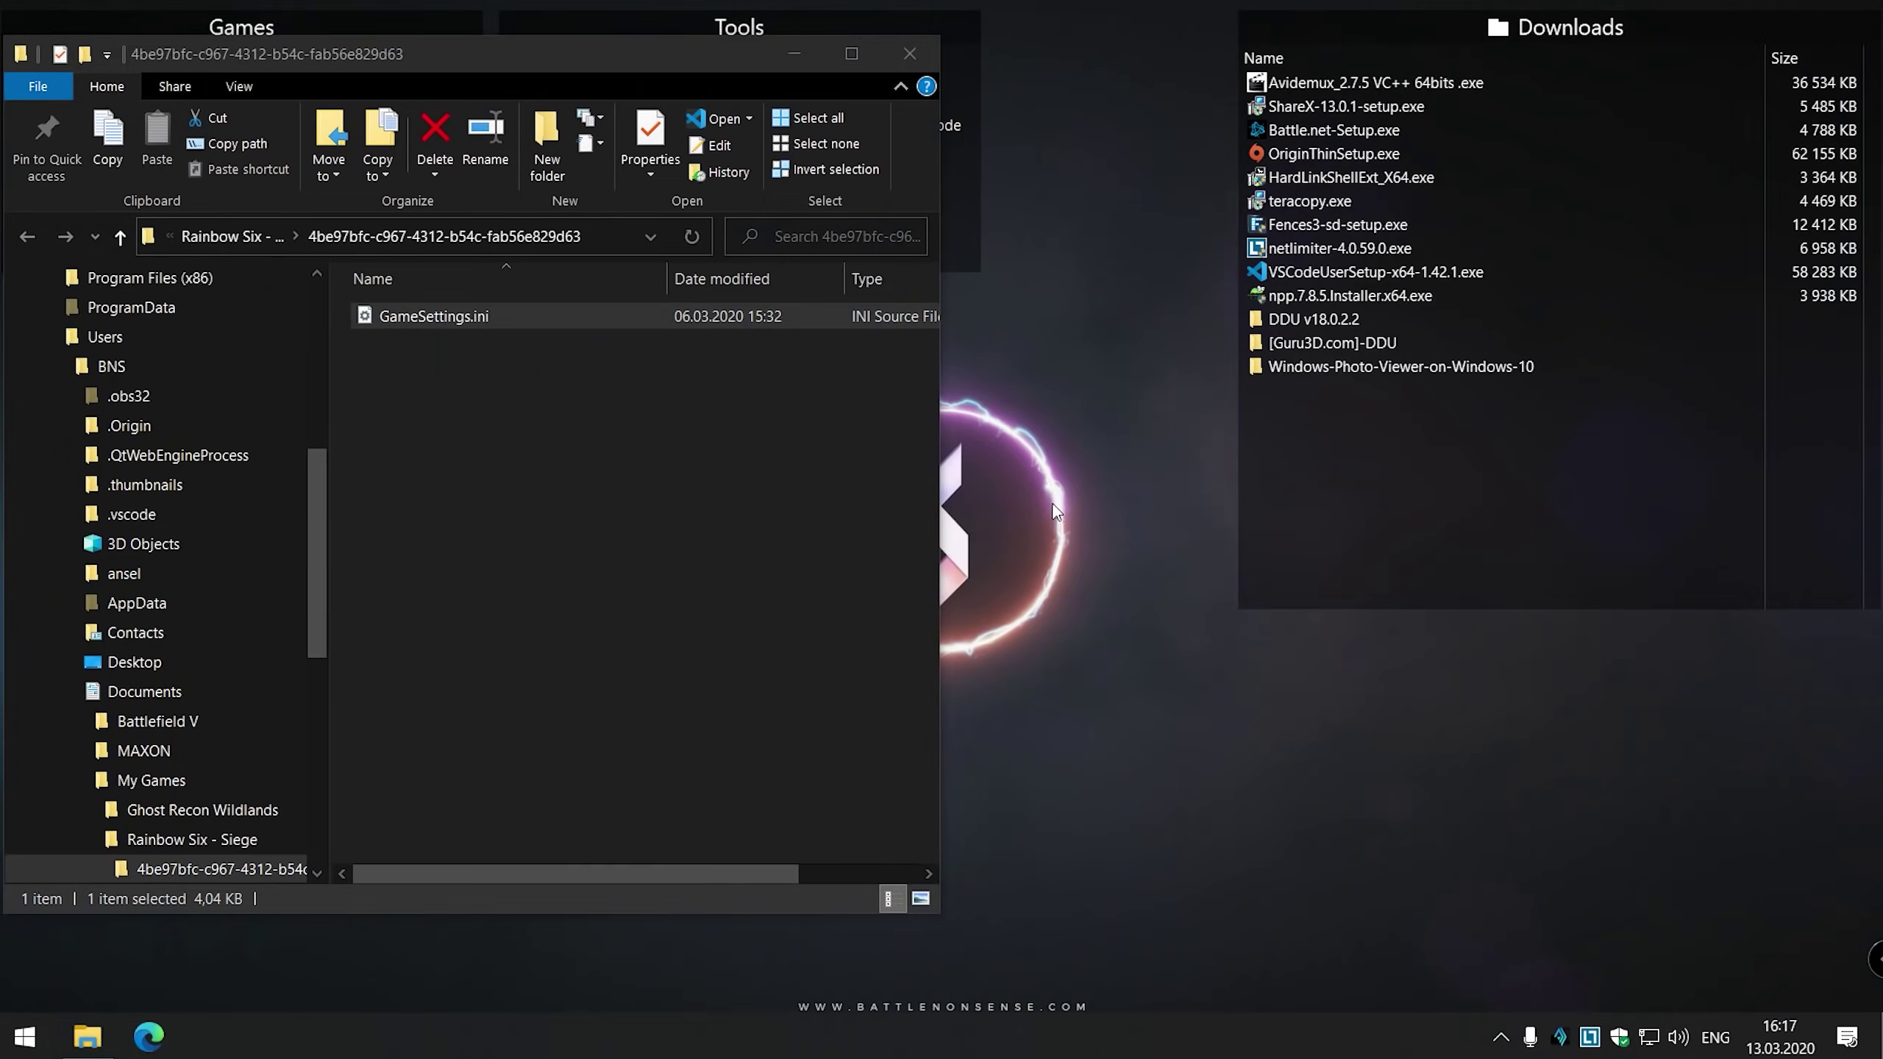
Step: Open GameSettings.ini in Notepad, select the ;FPSLimit line under [DISPLAY], then close Notepad
right_click(478, 316)
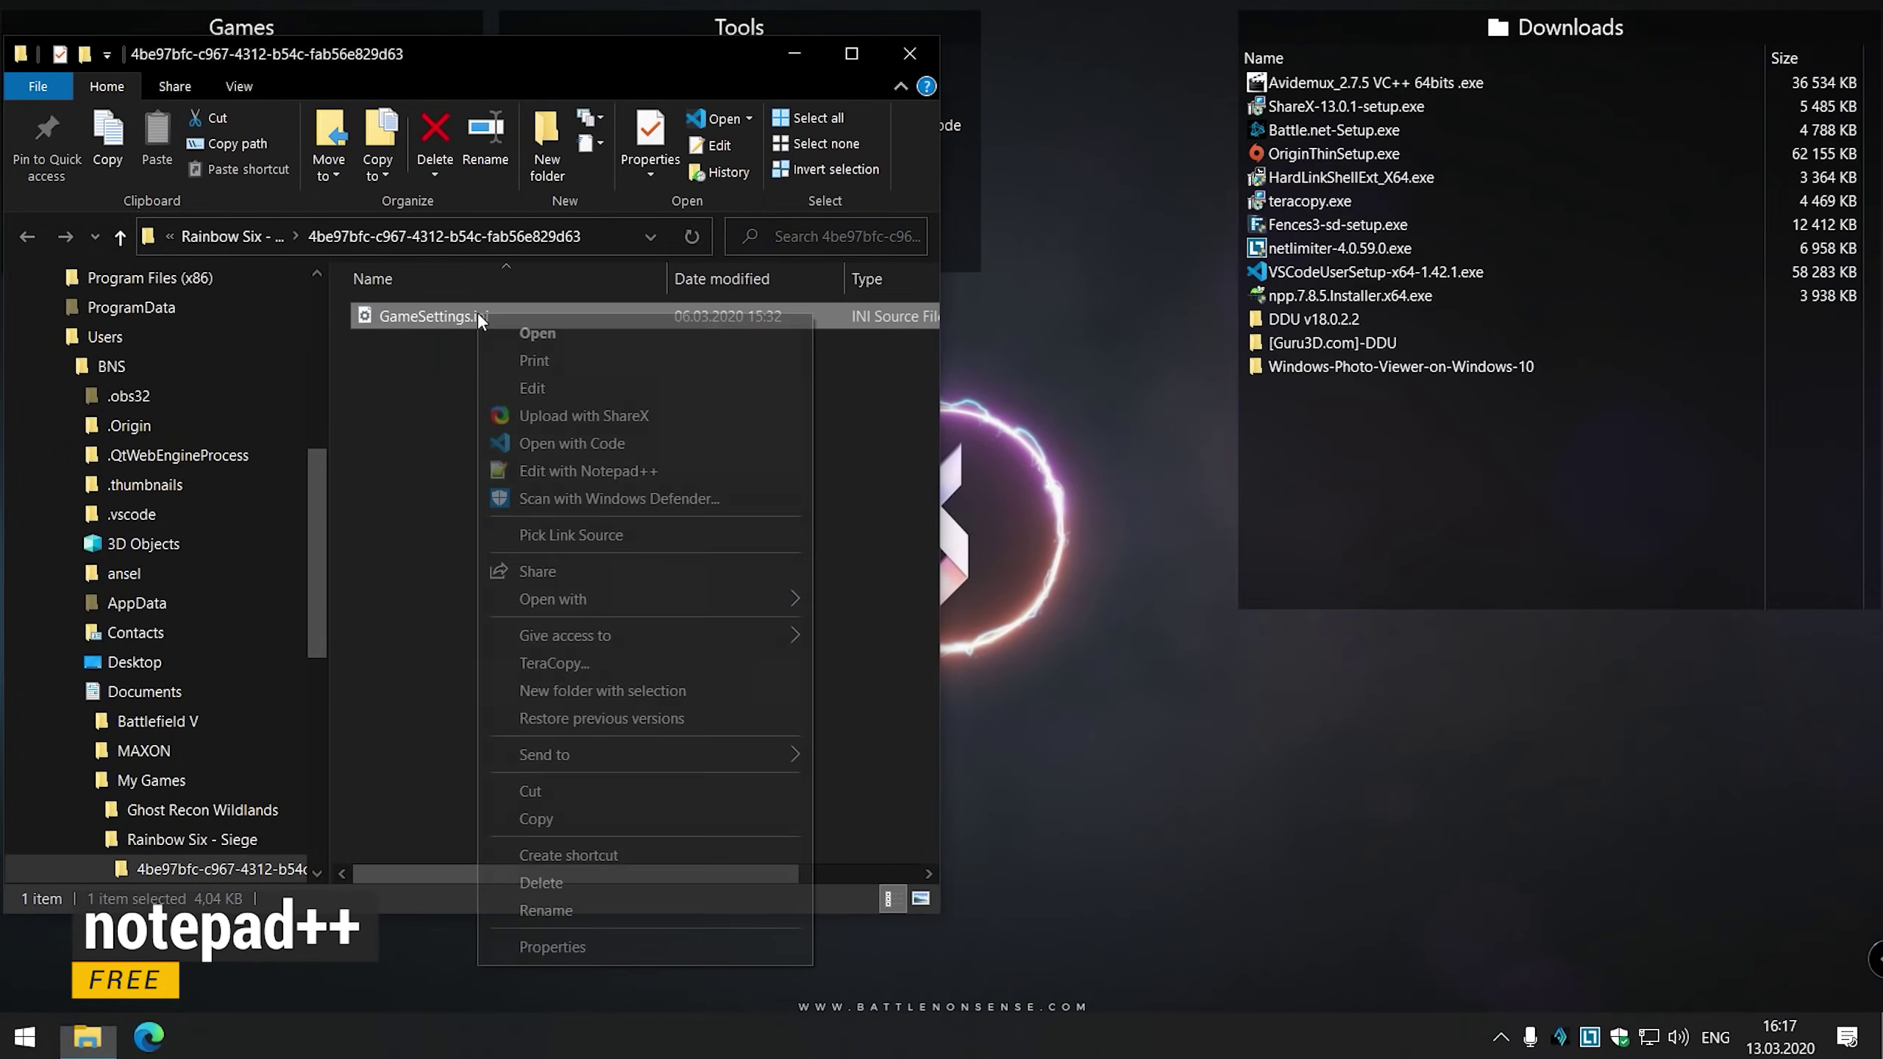
left_click(528, 387)
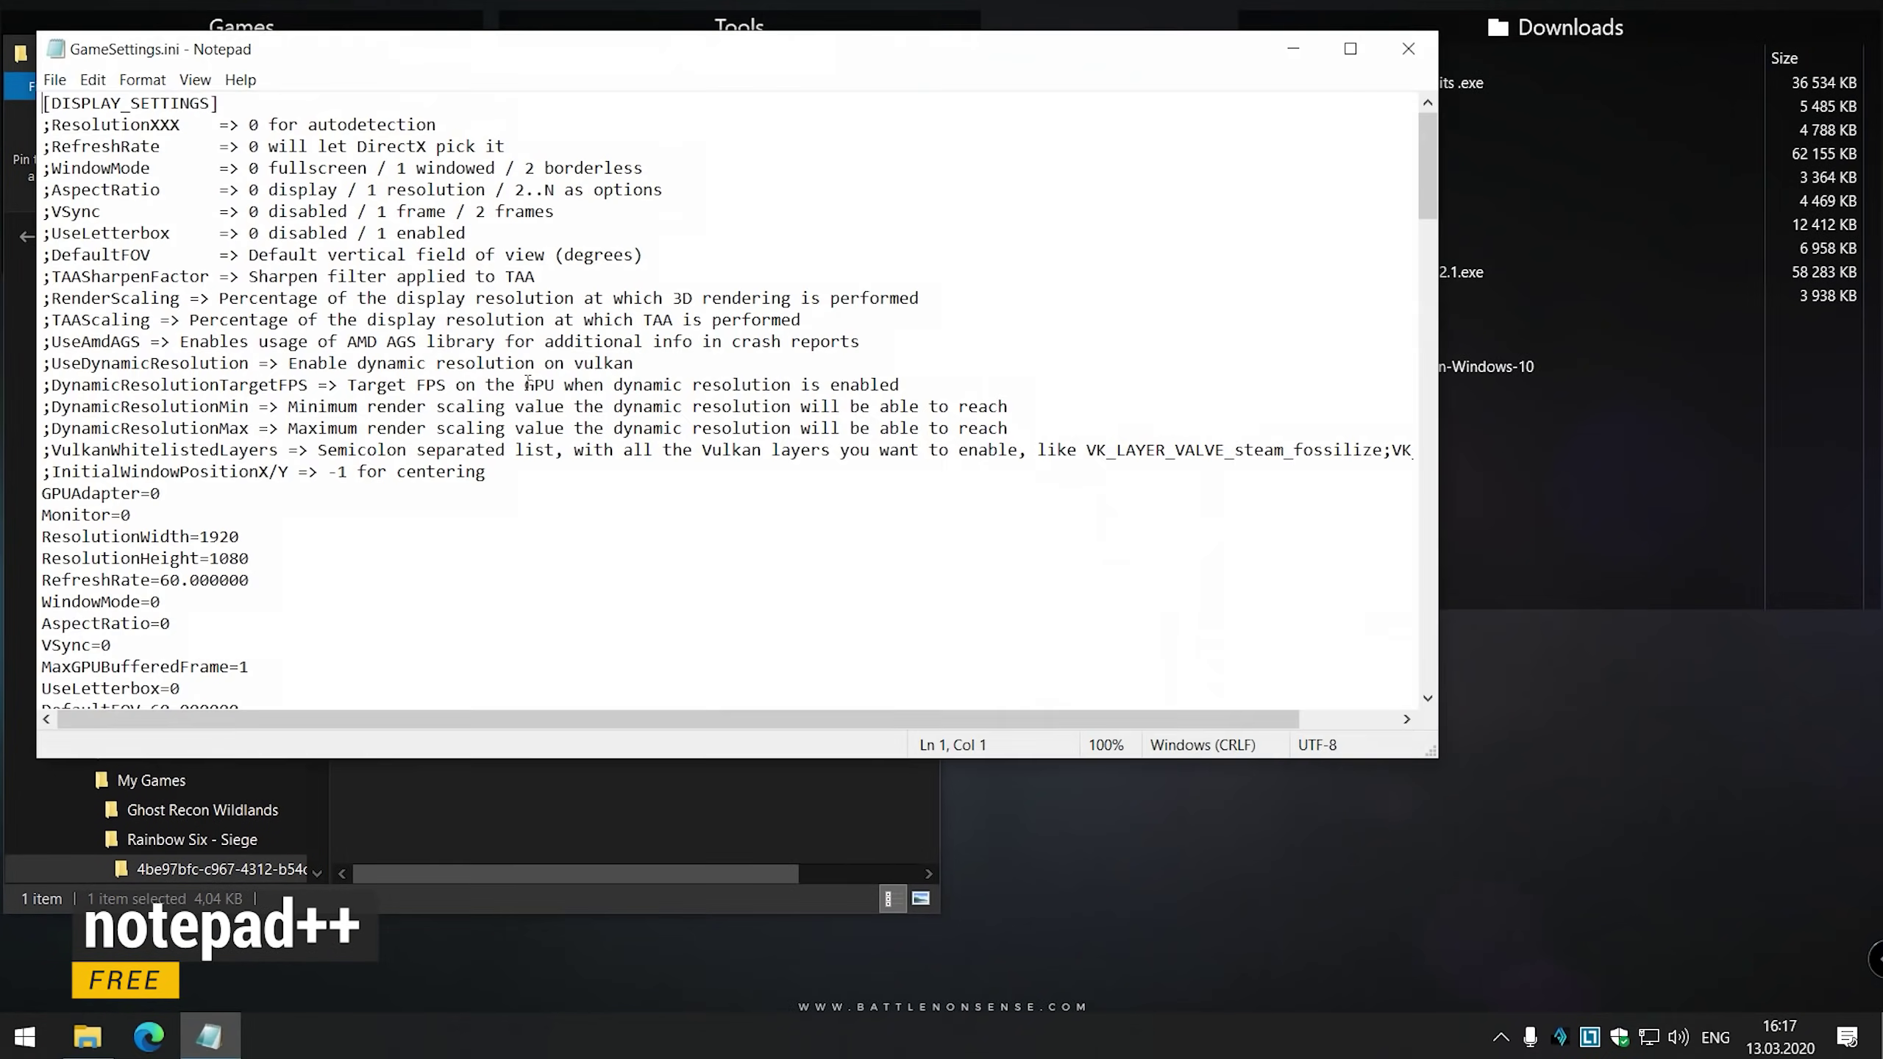
scroll(532, 412, "down", 15)
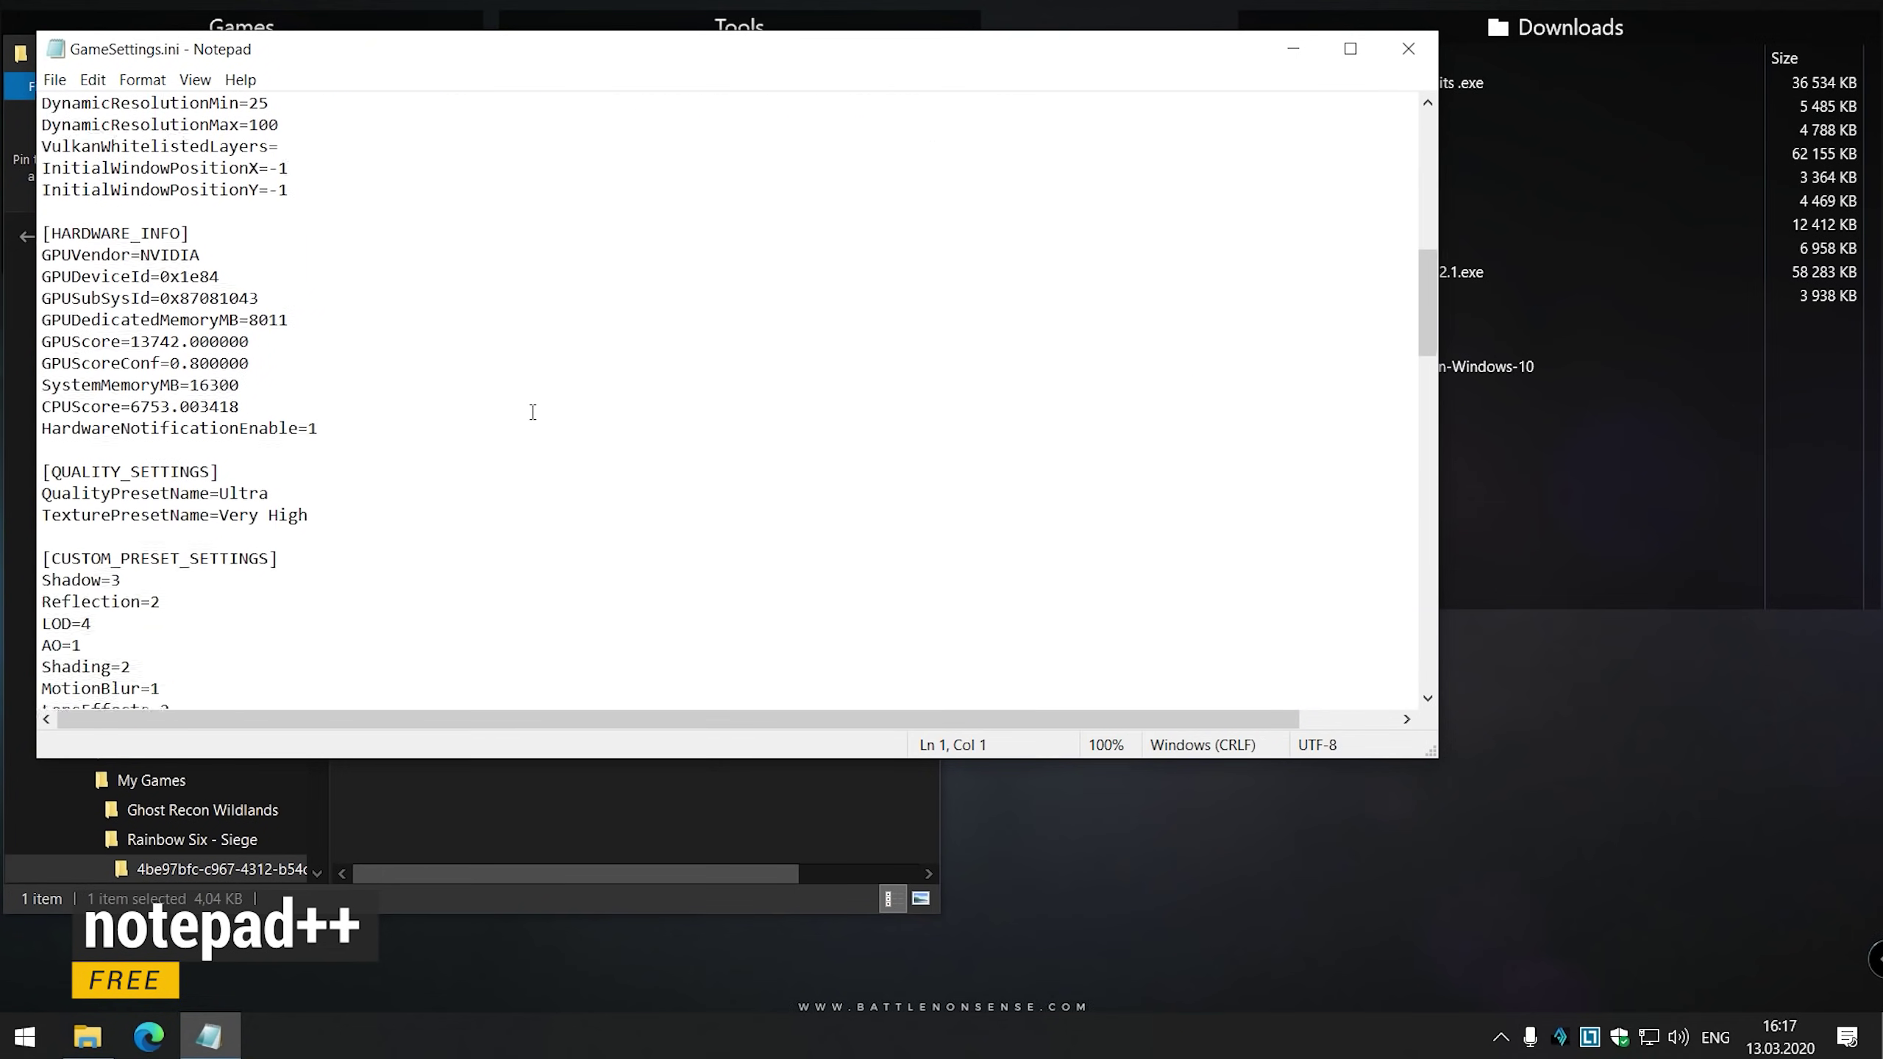
scroll(533, 412, "down", 15)
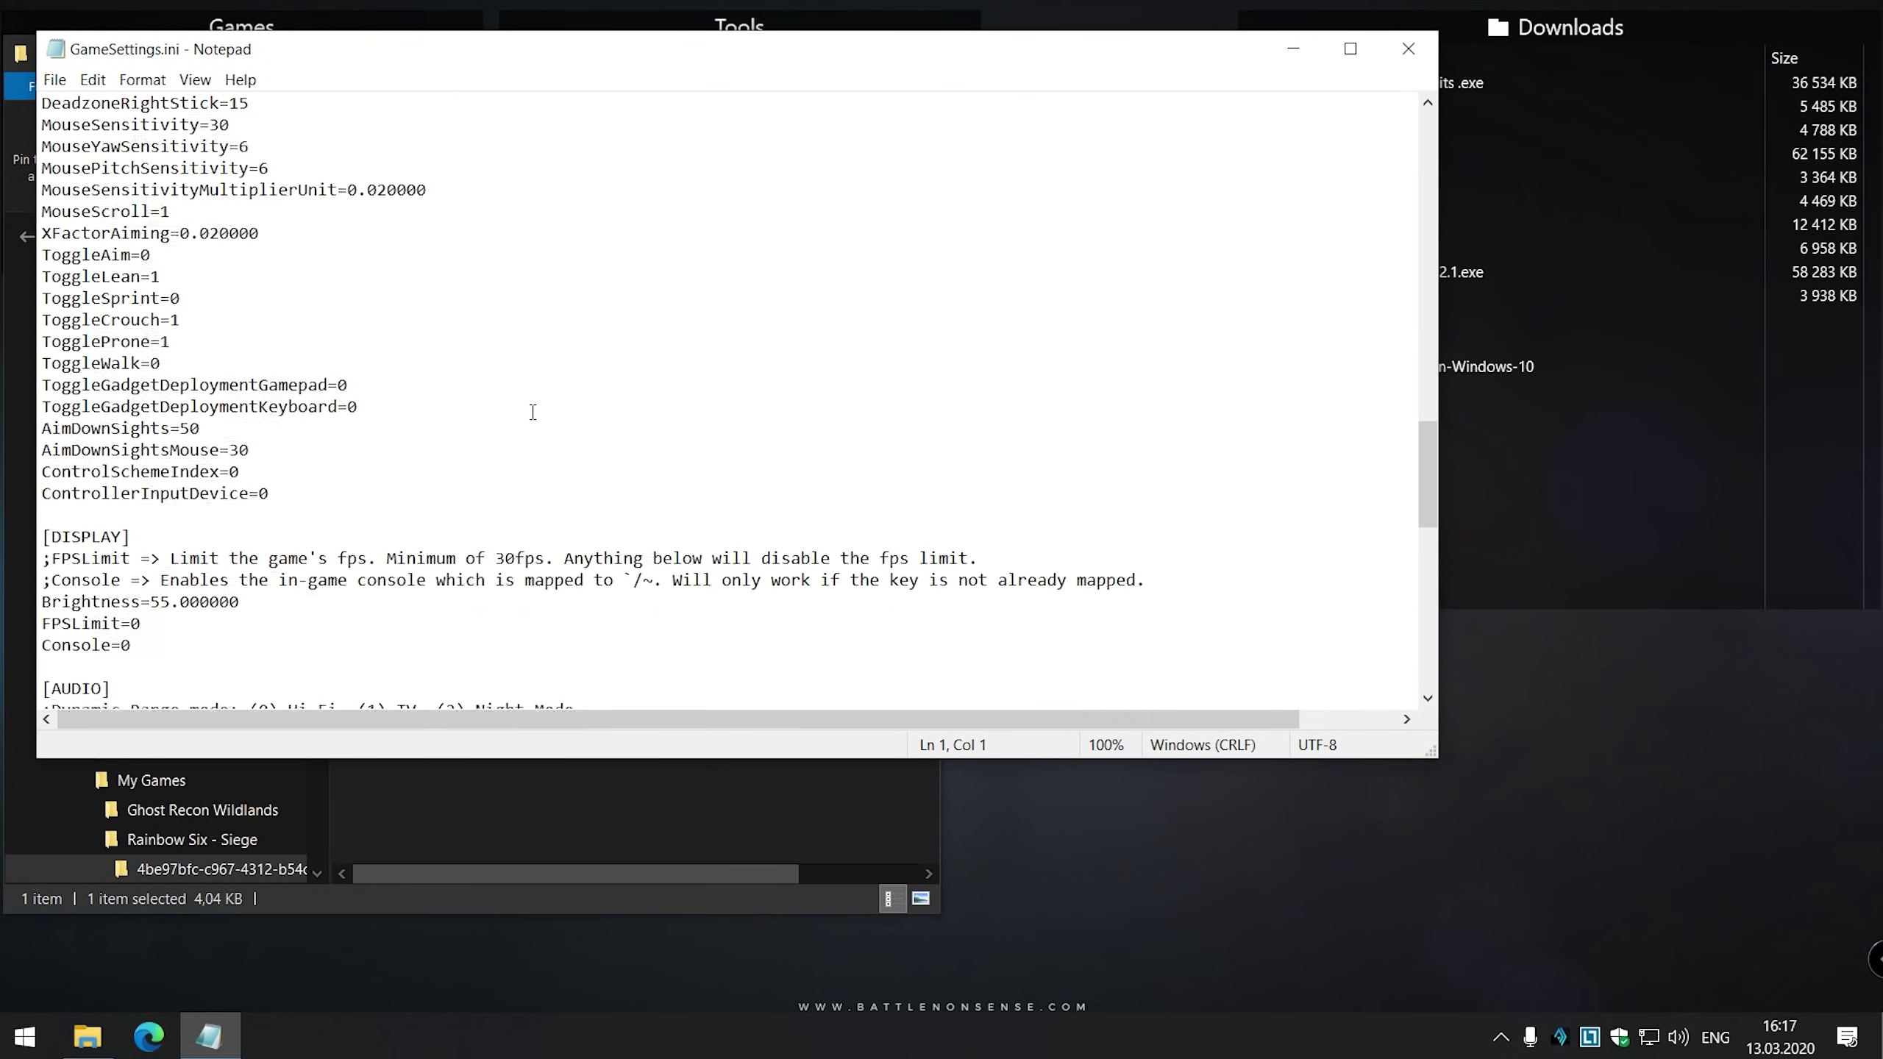
scroll(533, 412, "down", 1)
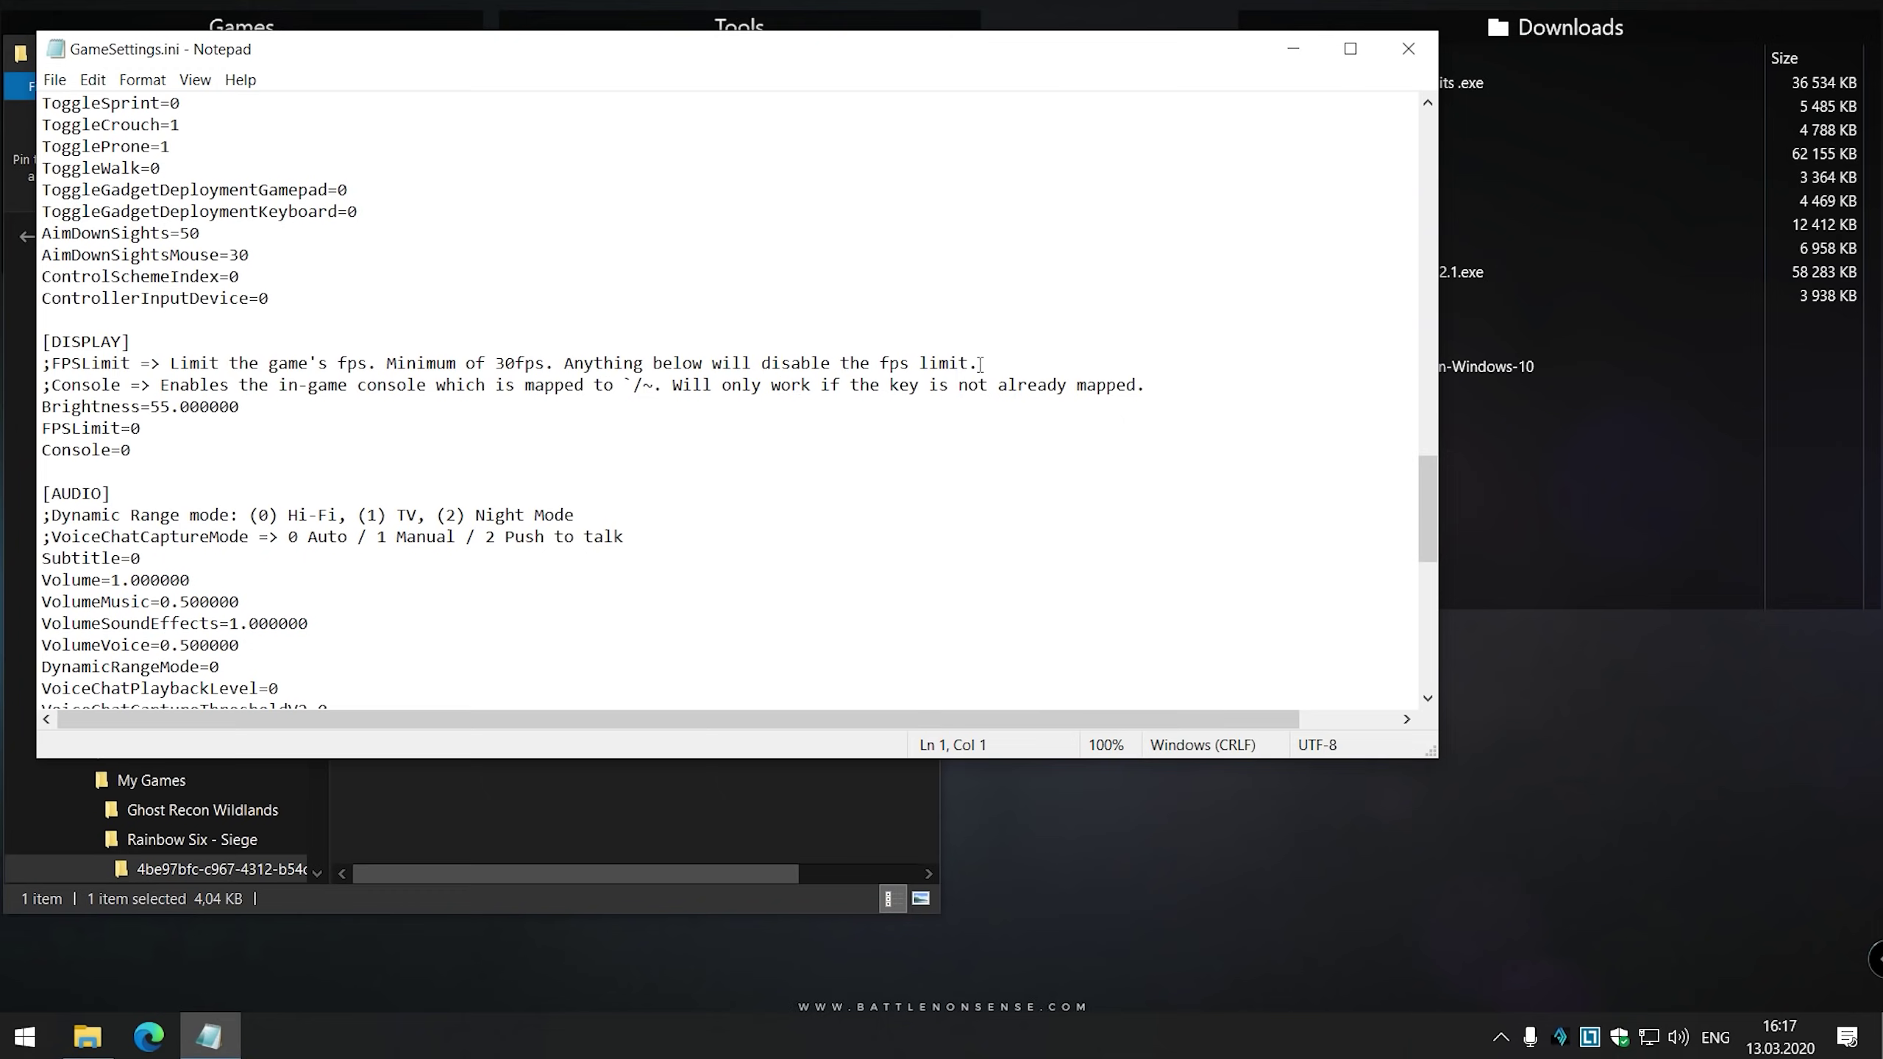
left_click_drag(980, 364, 423, 348)
left_click_drag(149, 349, 43, 363)
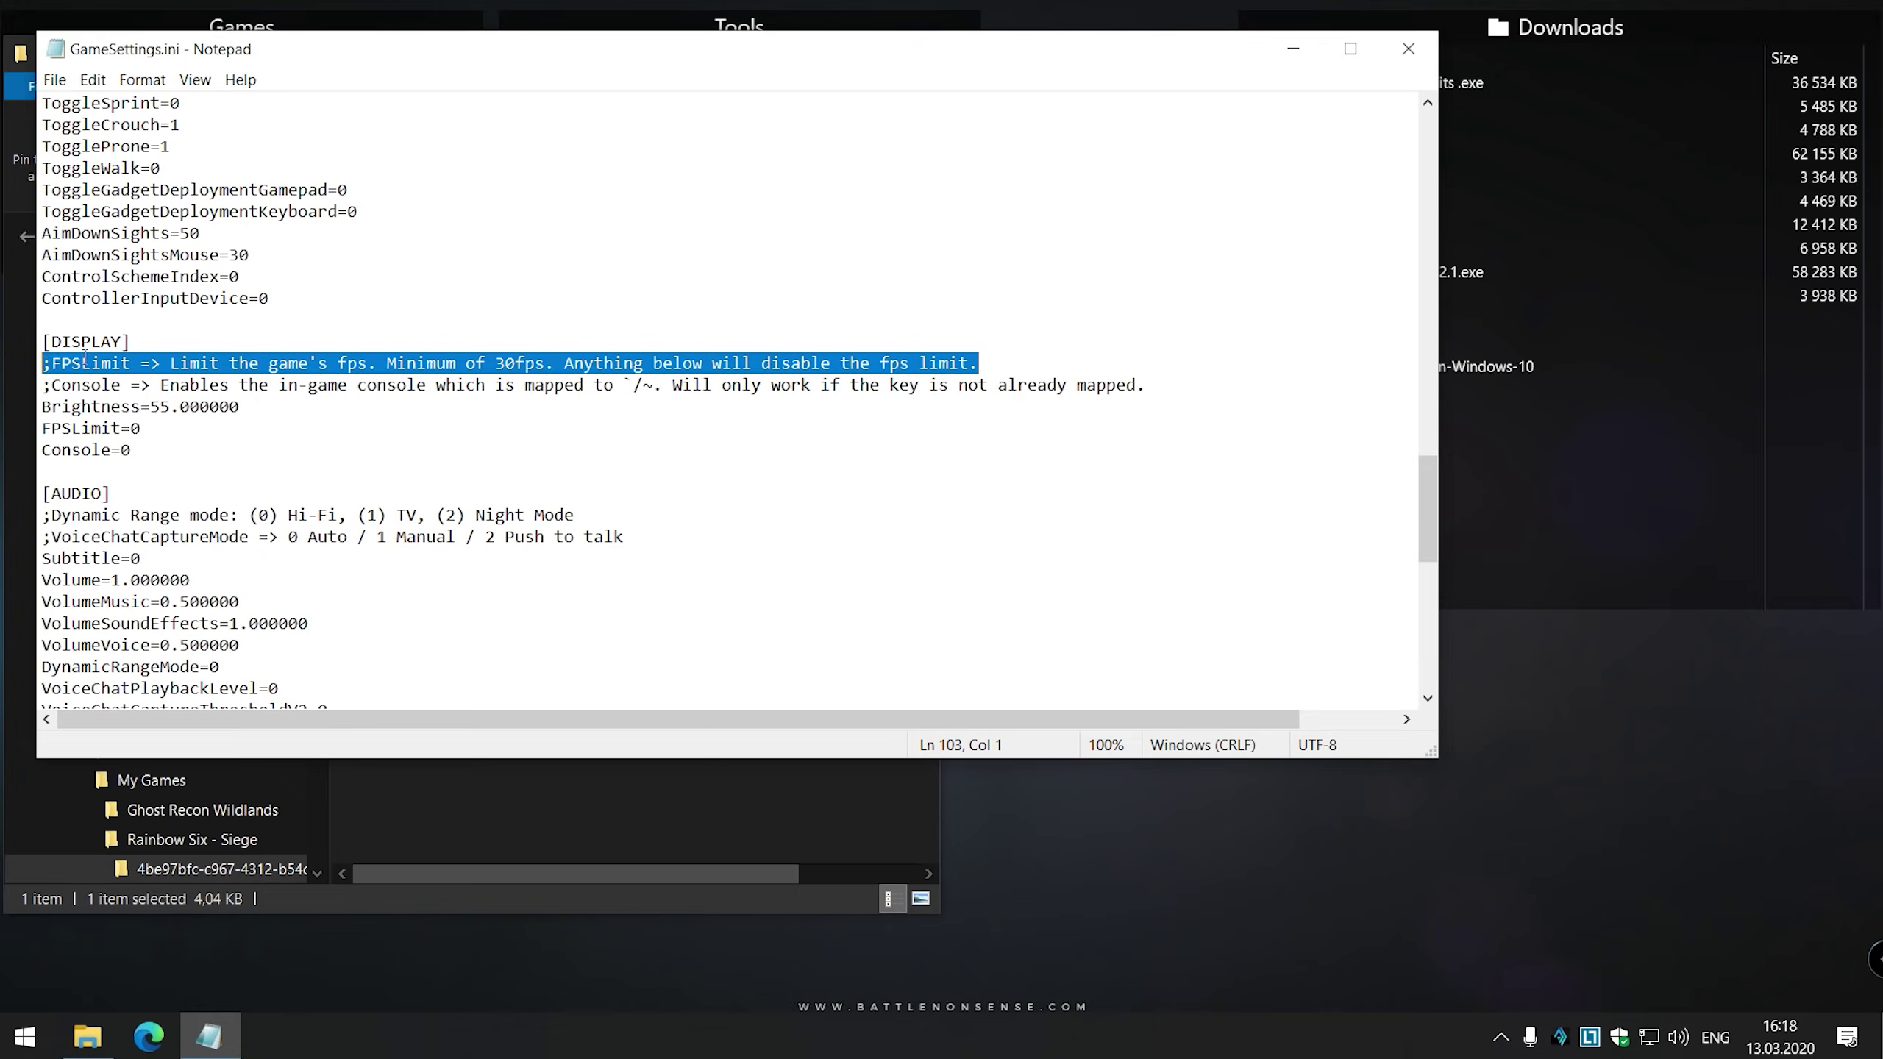
left_click(1408, 48)
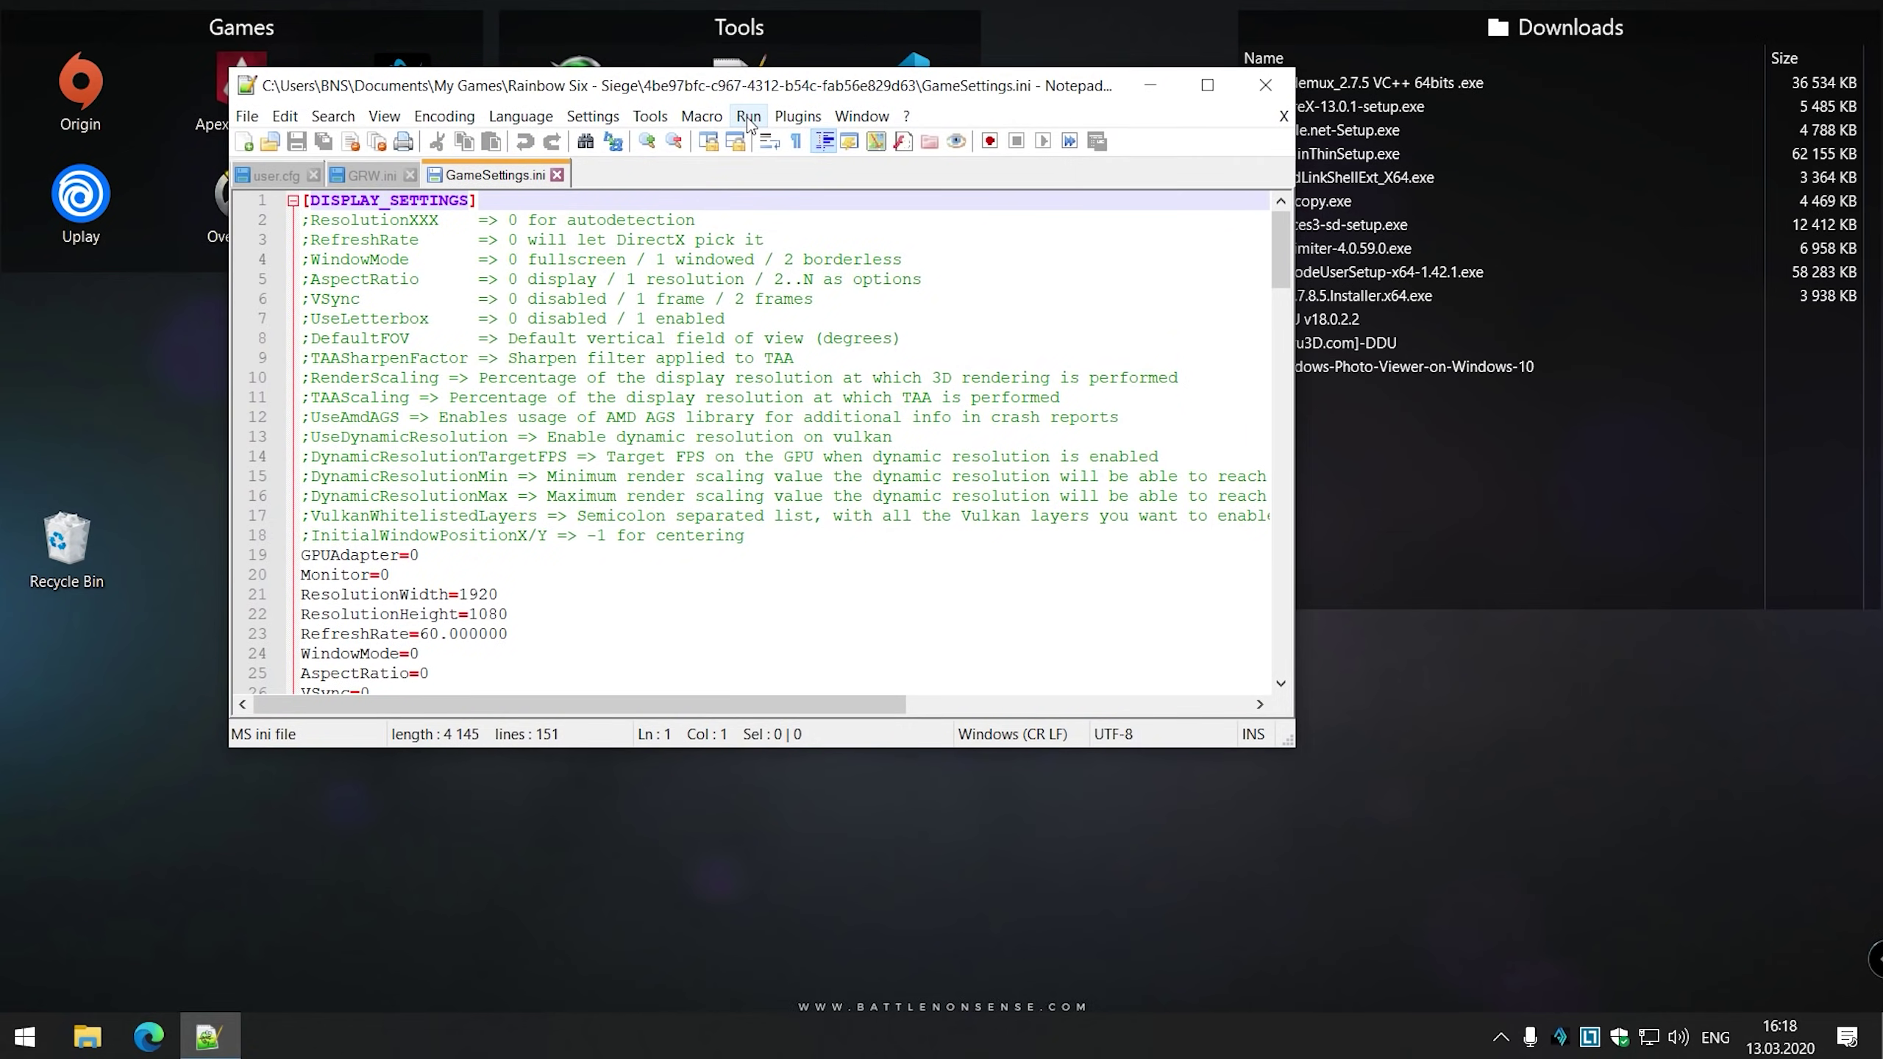
Step: View the GRW.ini and user.cfg files in Notepad++
left_click(375, 176)
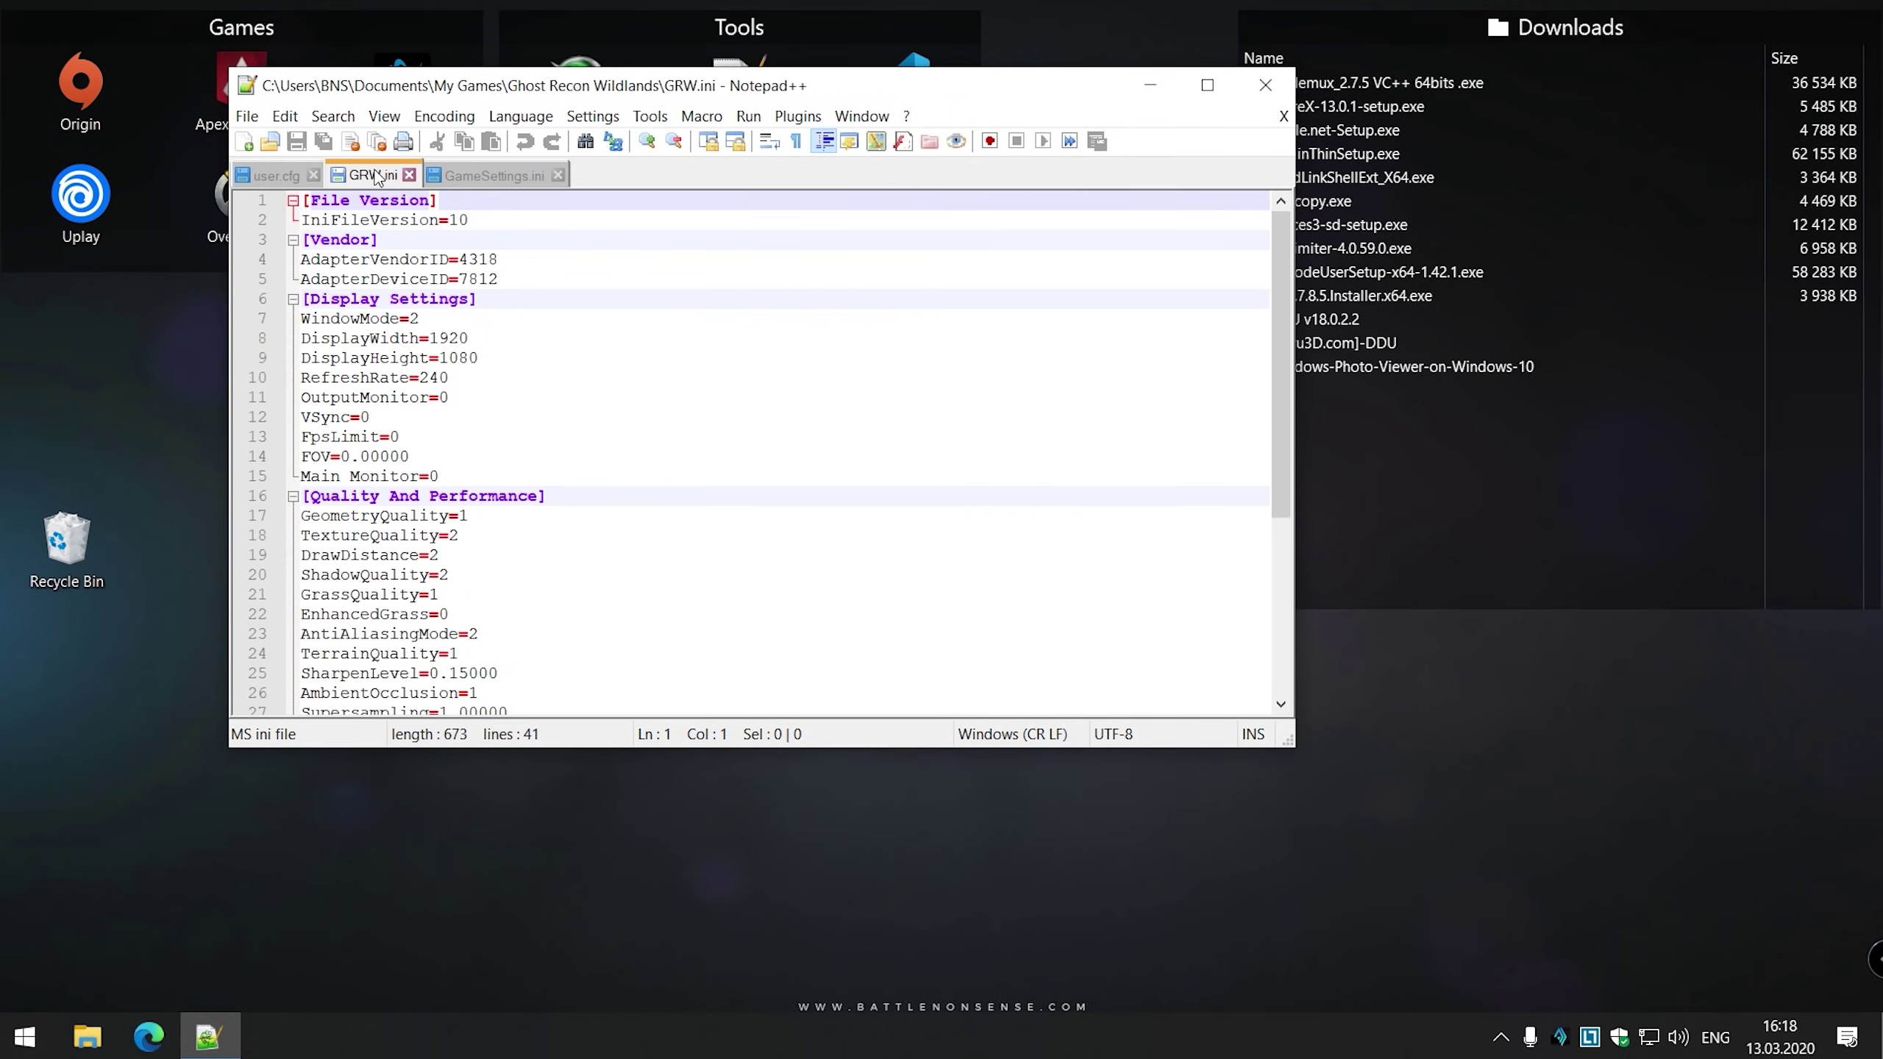
left_click(288, 176)
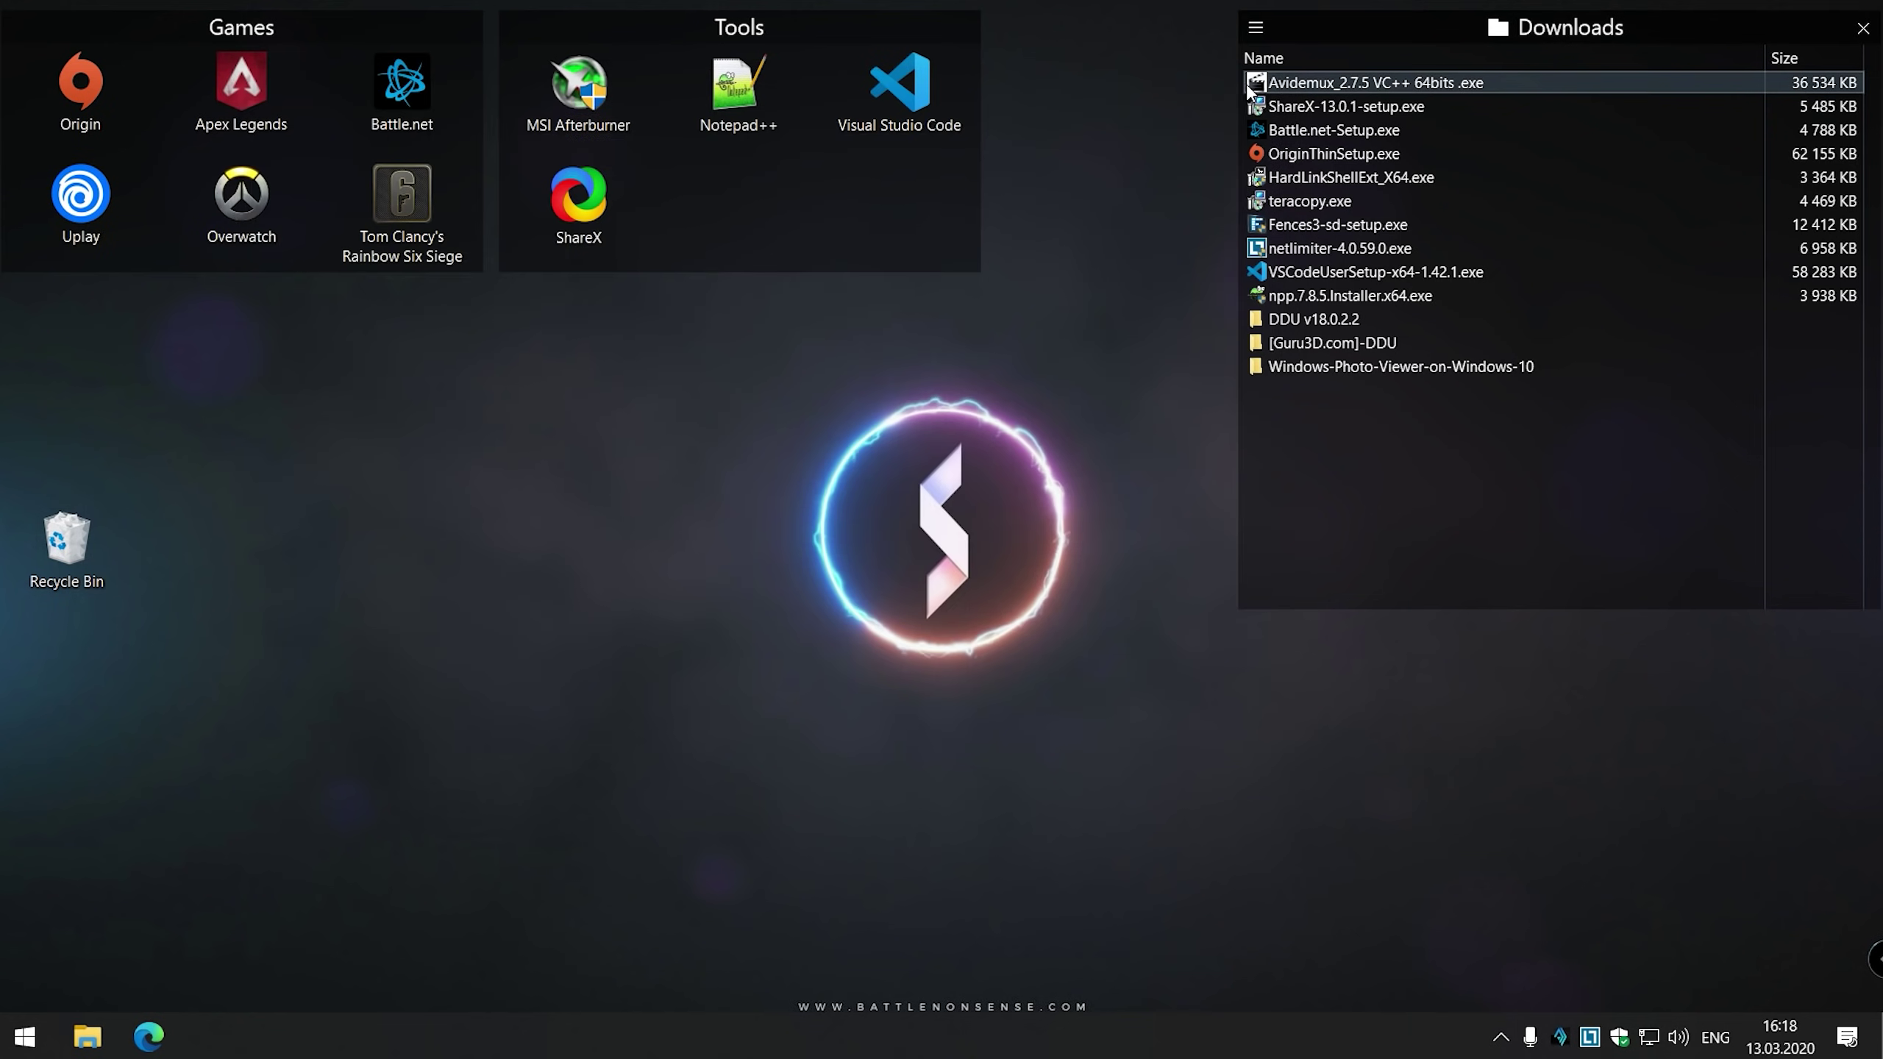
Step: Close Visual Studio Code, relaunch Notepad++ from the Tools fence, and show GameSettings.ini
double_click(919, 86)
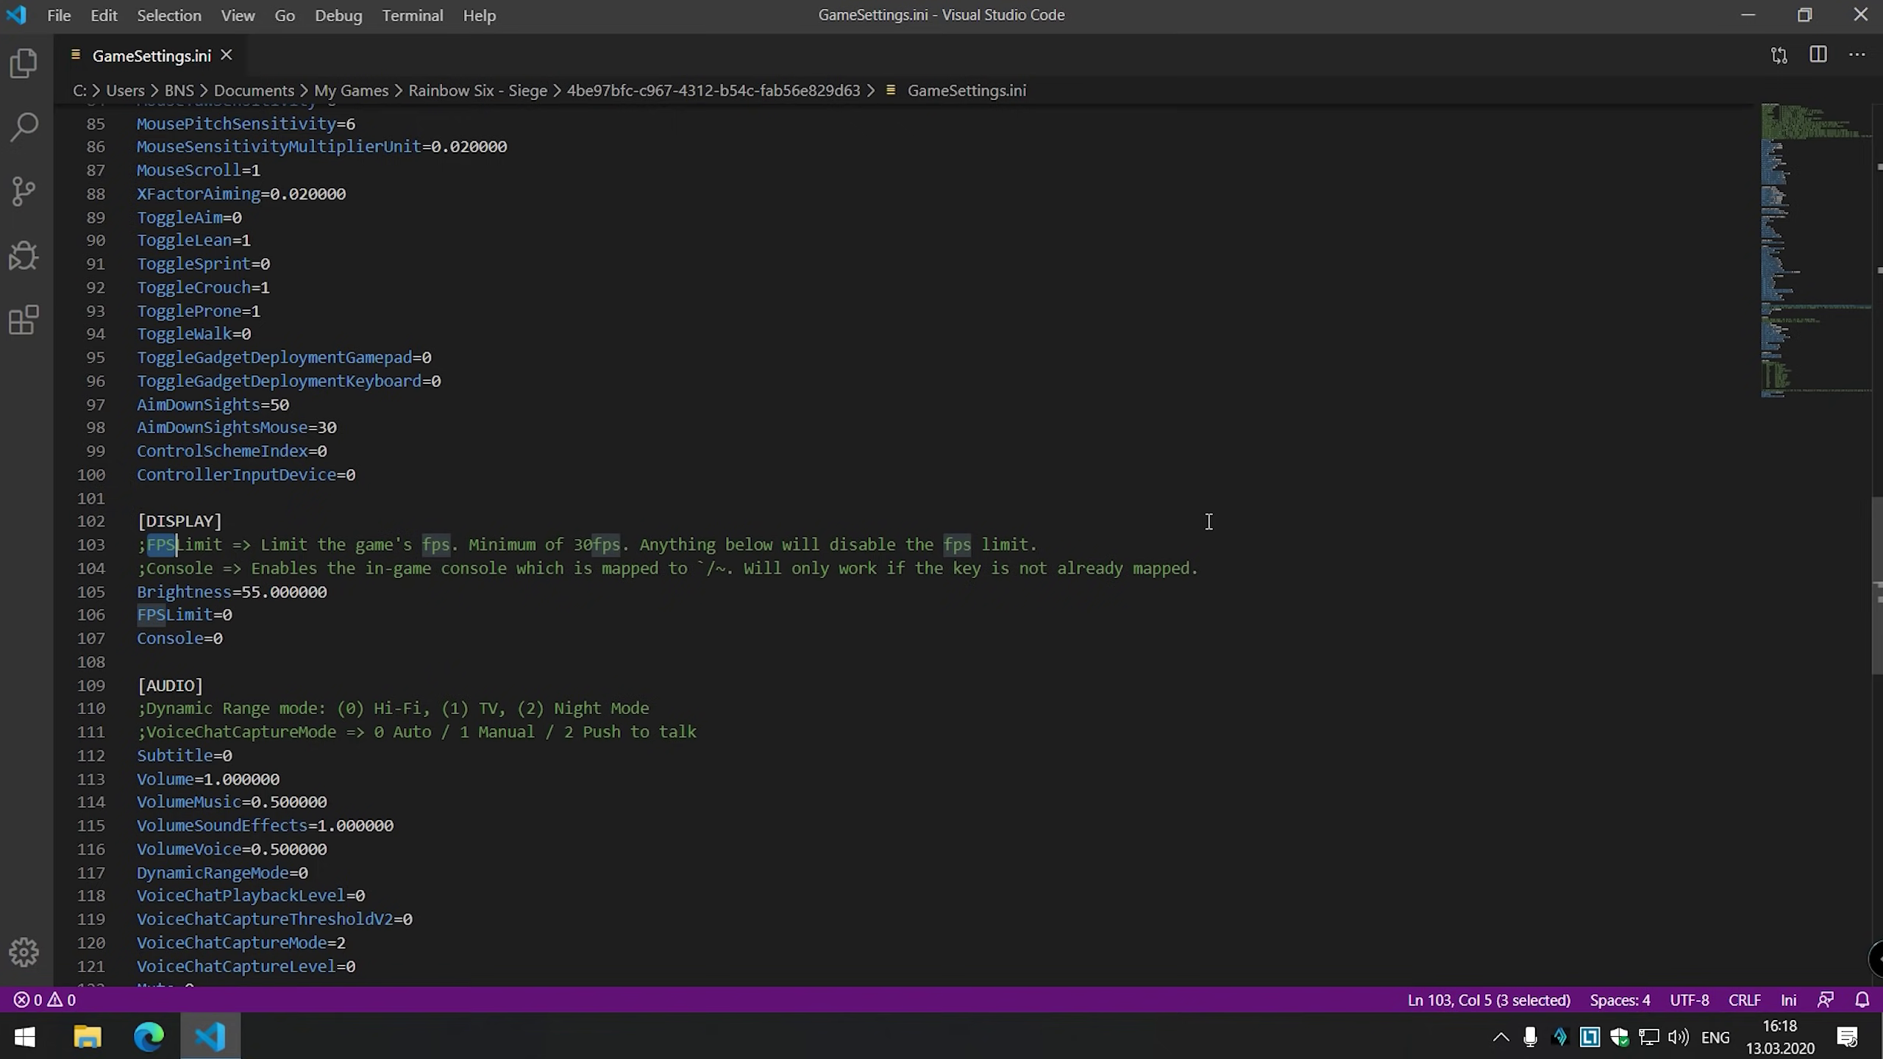
left_click(1862, 15)
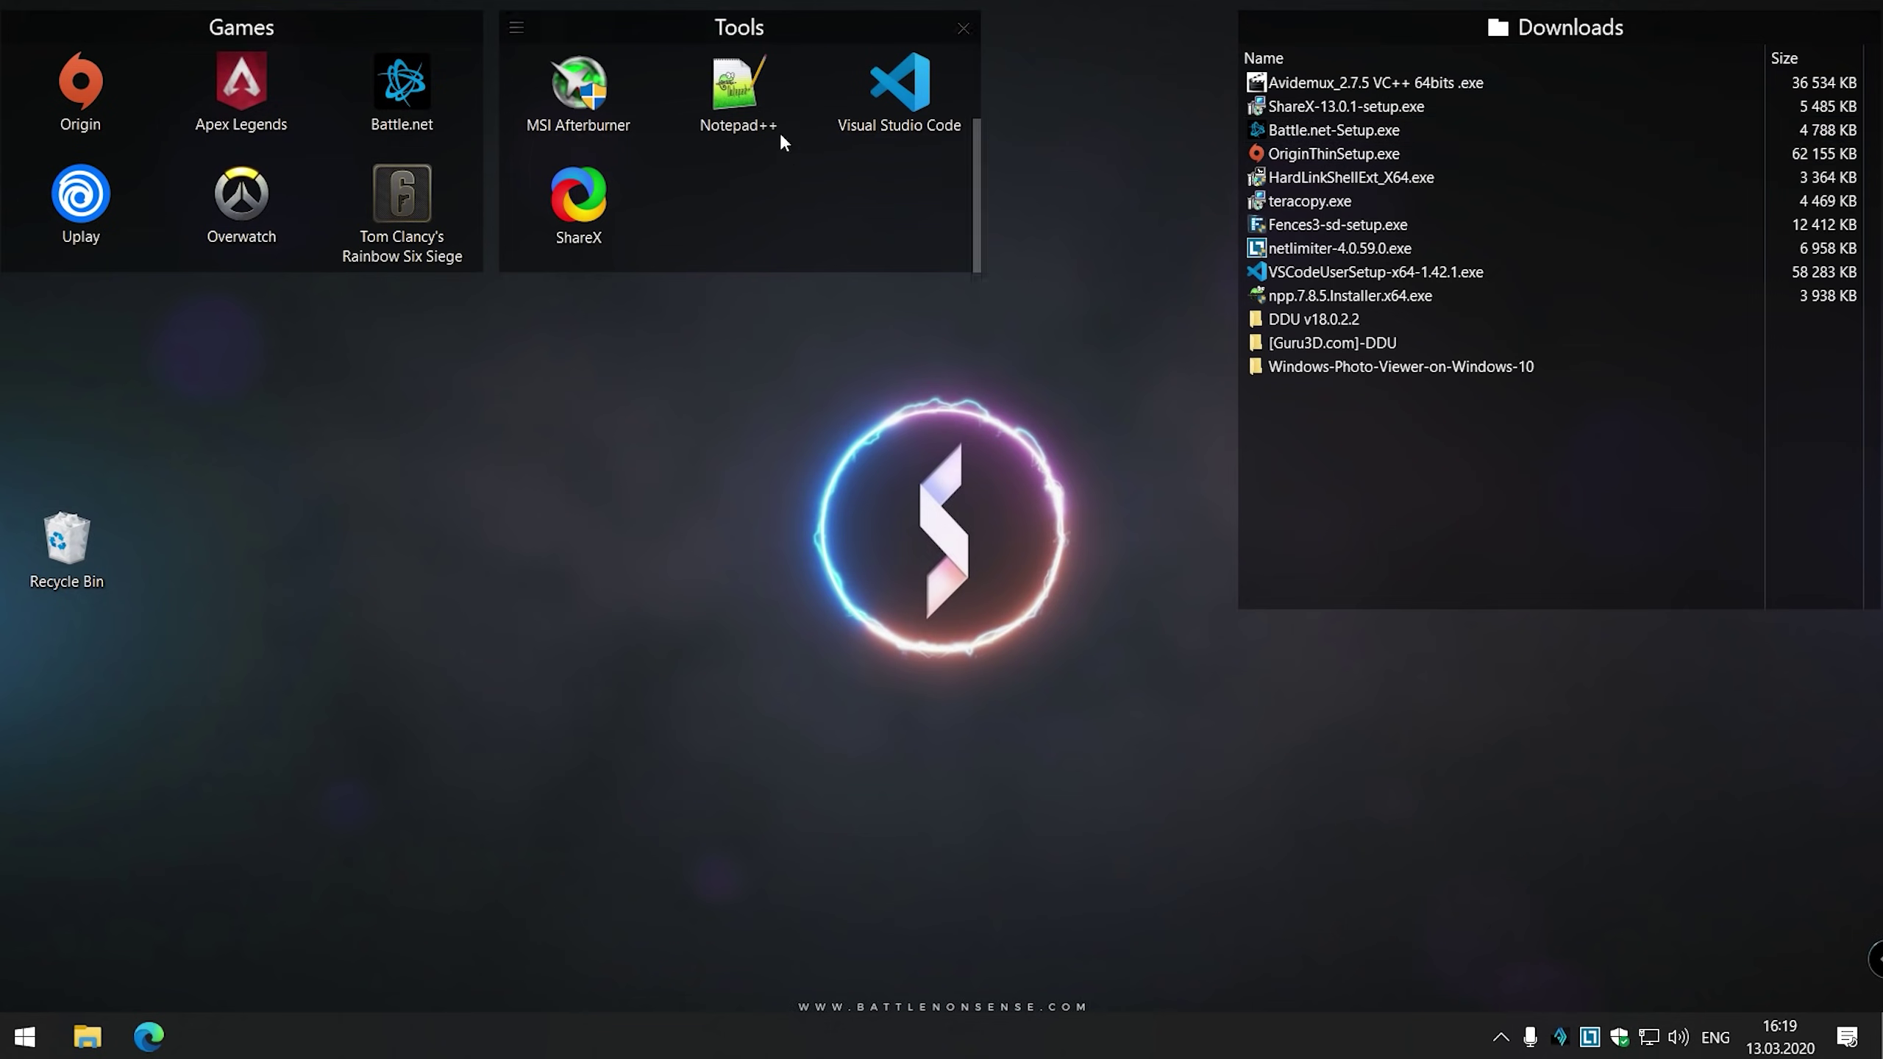
double_click(760, 100)
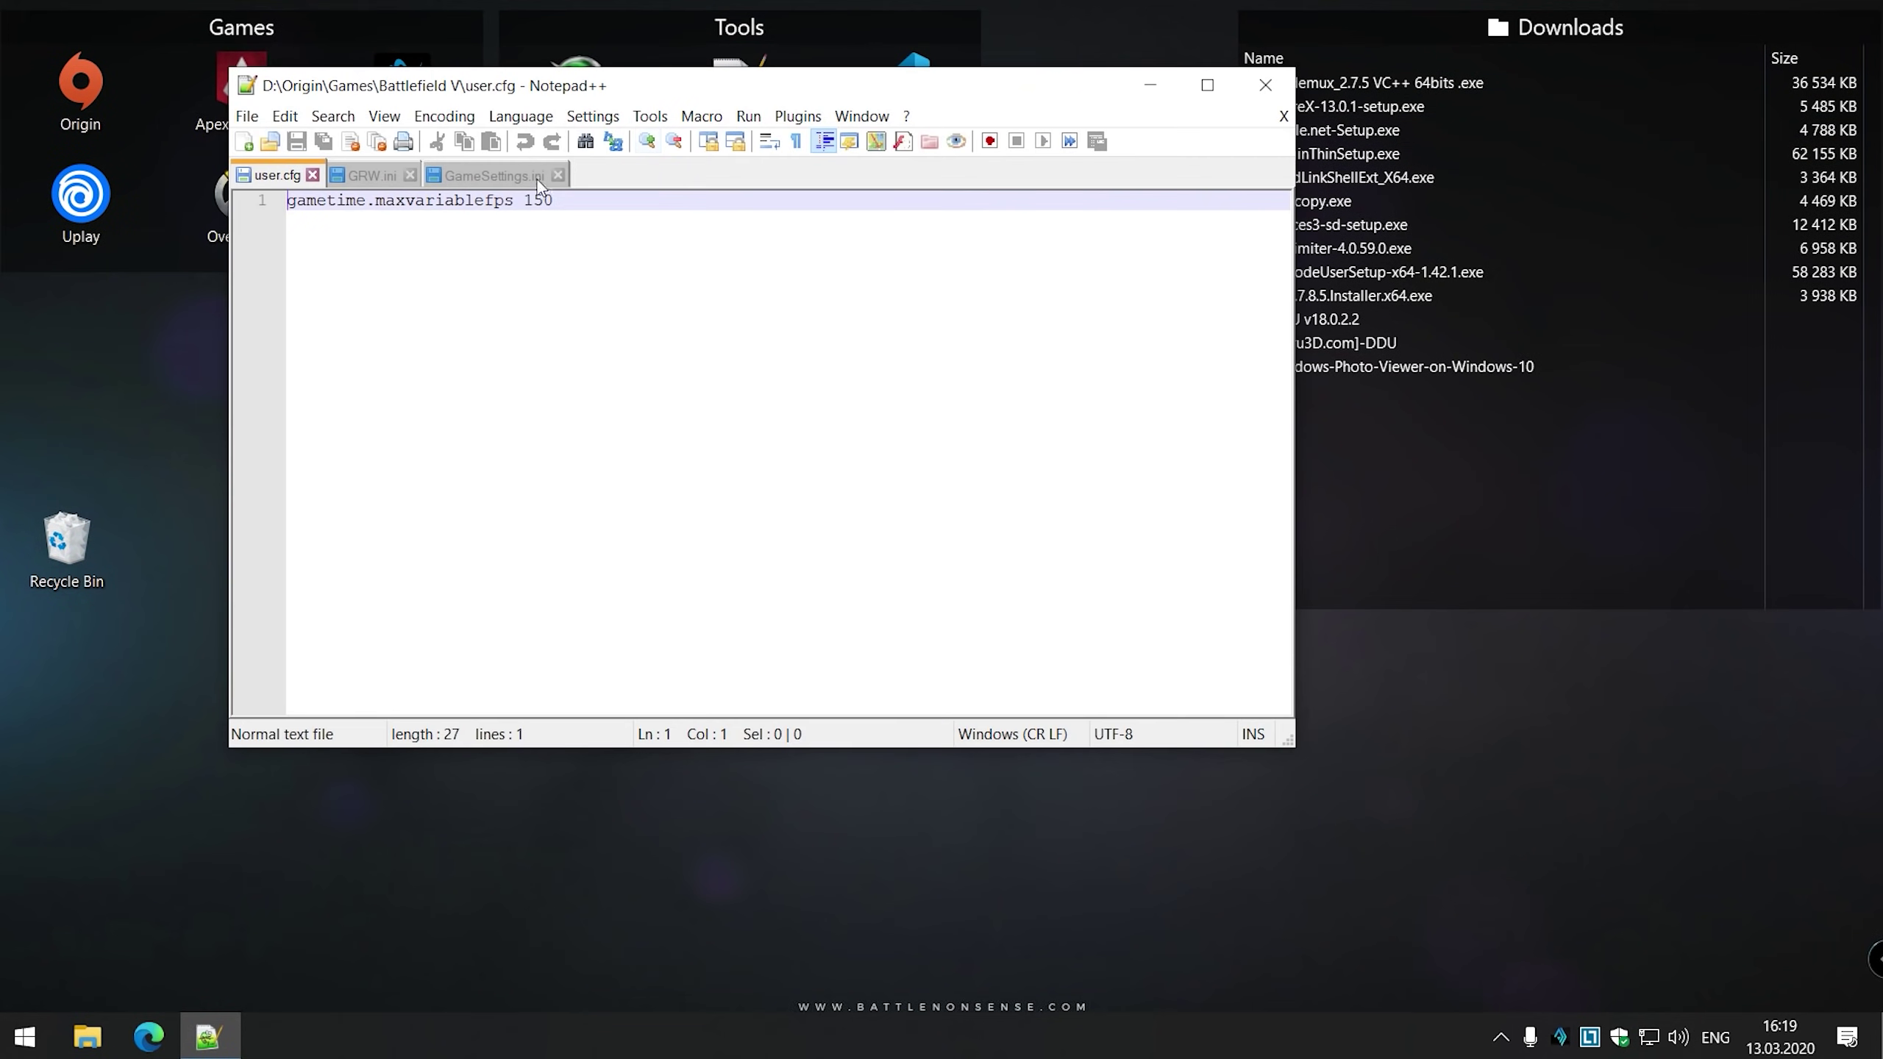
left_click(512, 187)
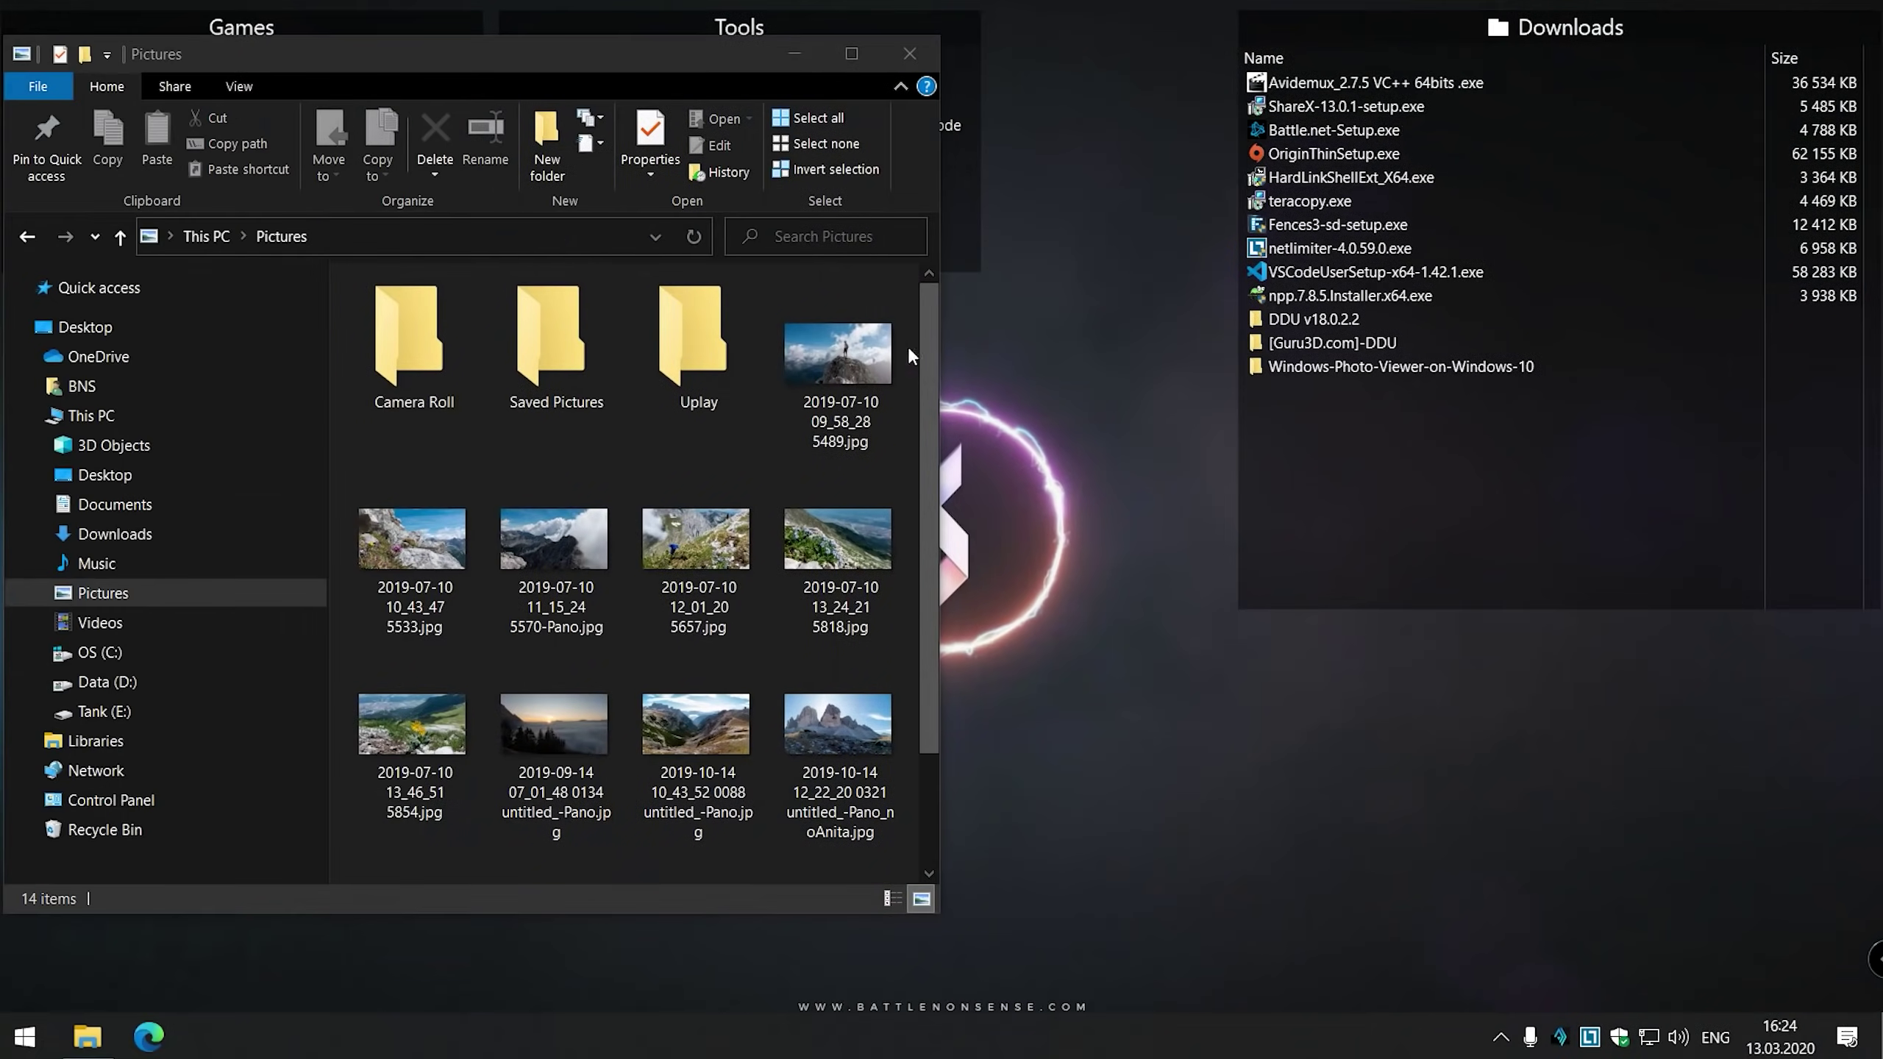
Step: Open the summit photo in Photos and step forward to Battle(non)sense_Wallpaper_4k_2020.jpg
double_click(853, 349)
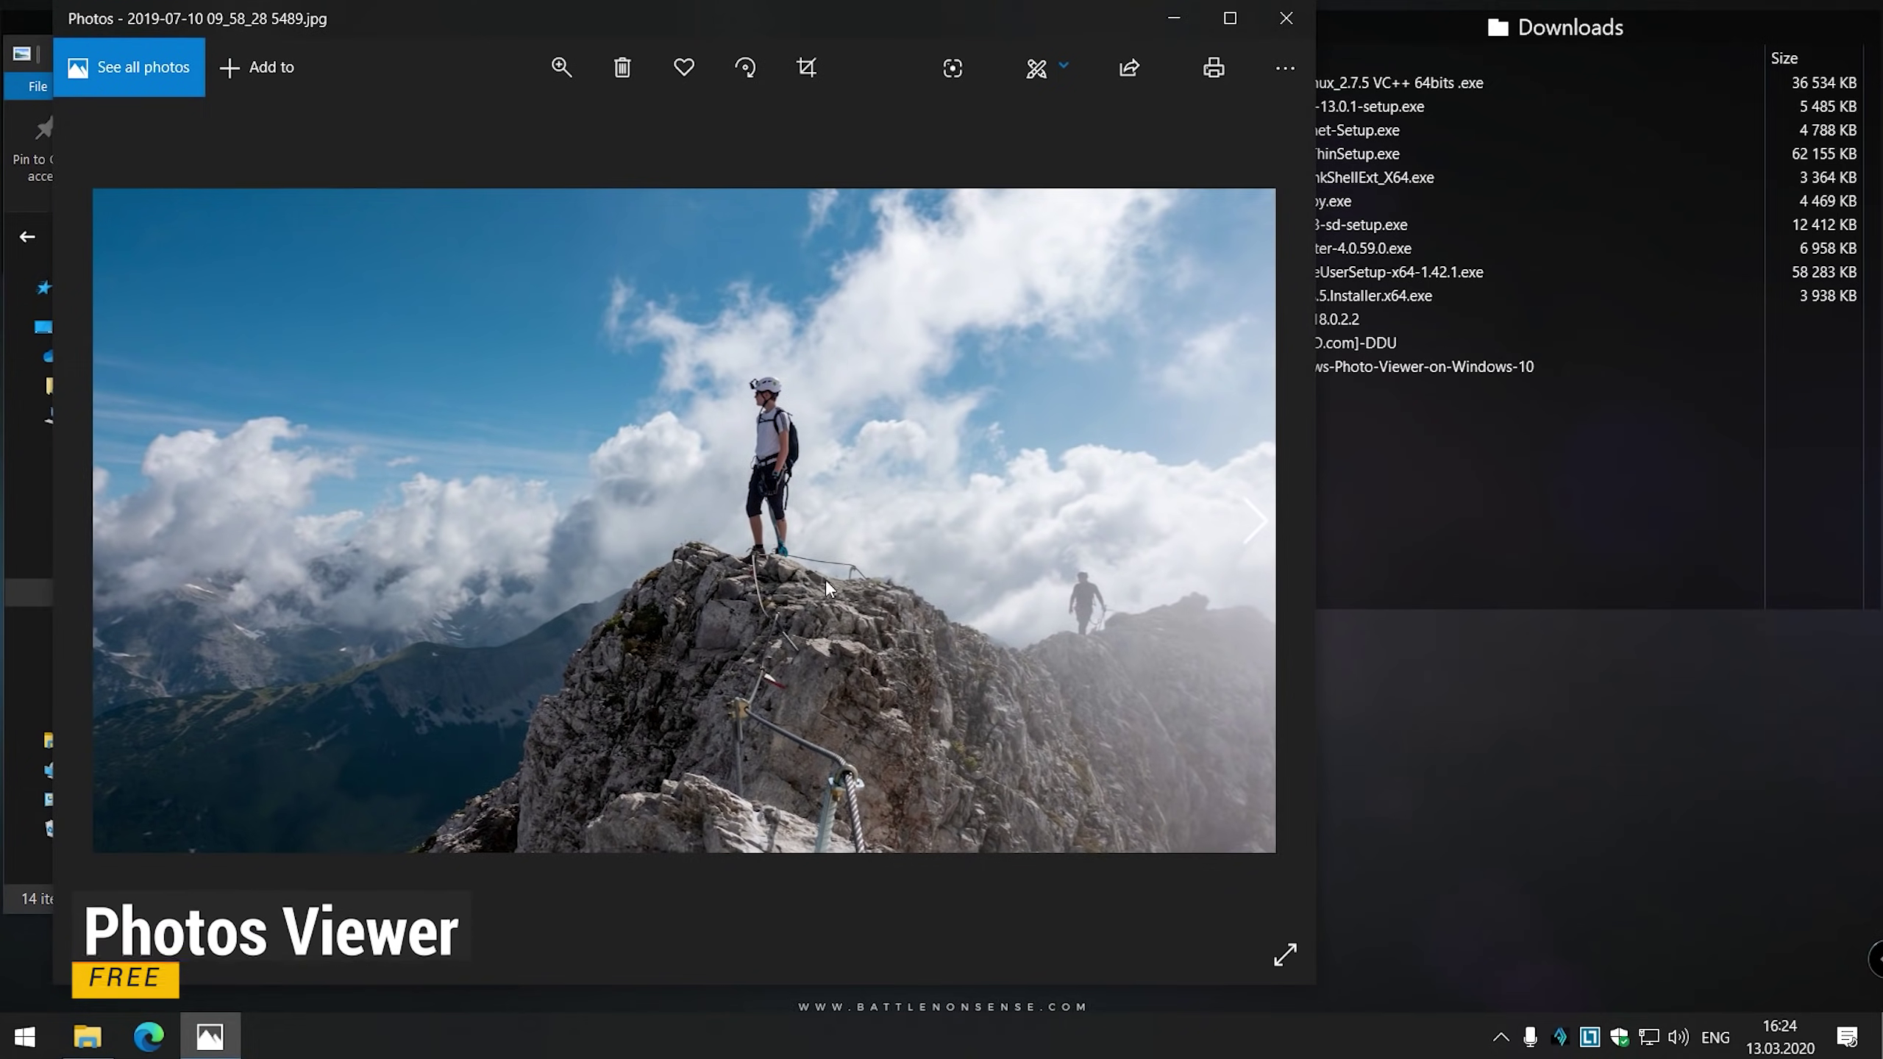
key("Right")
key("Right")
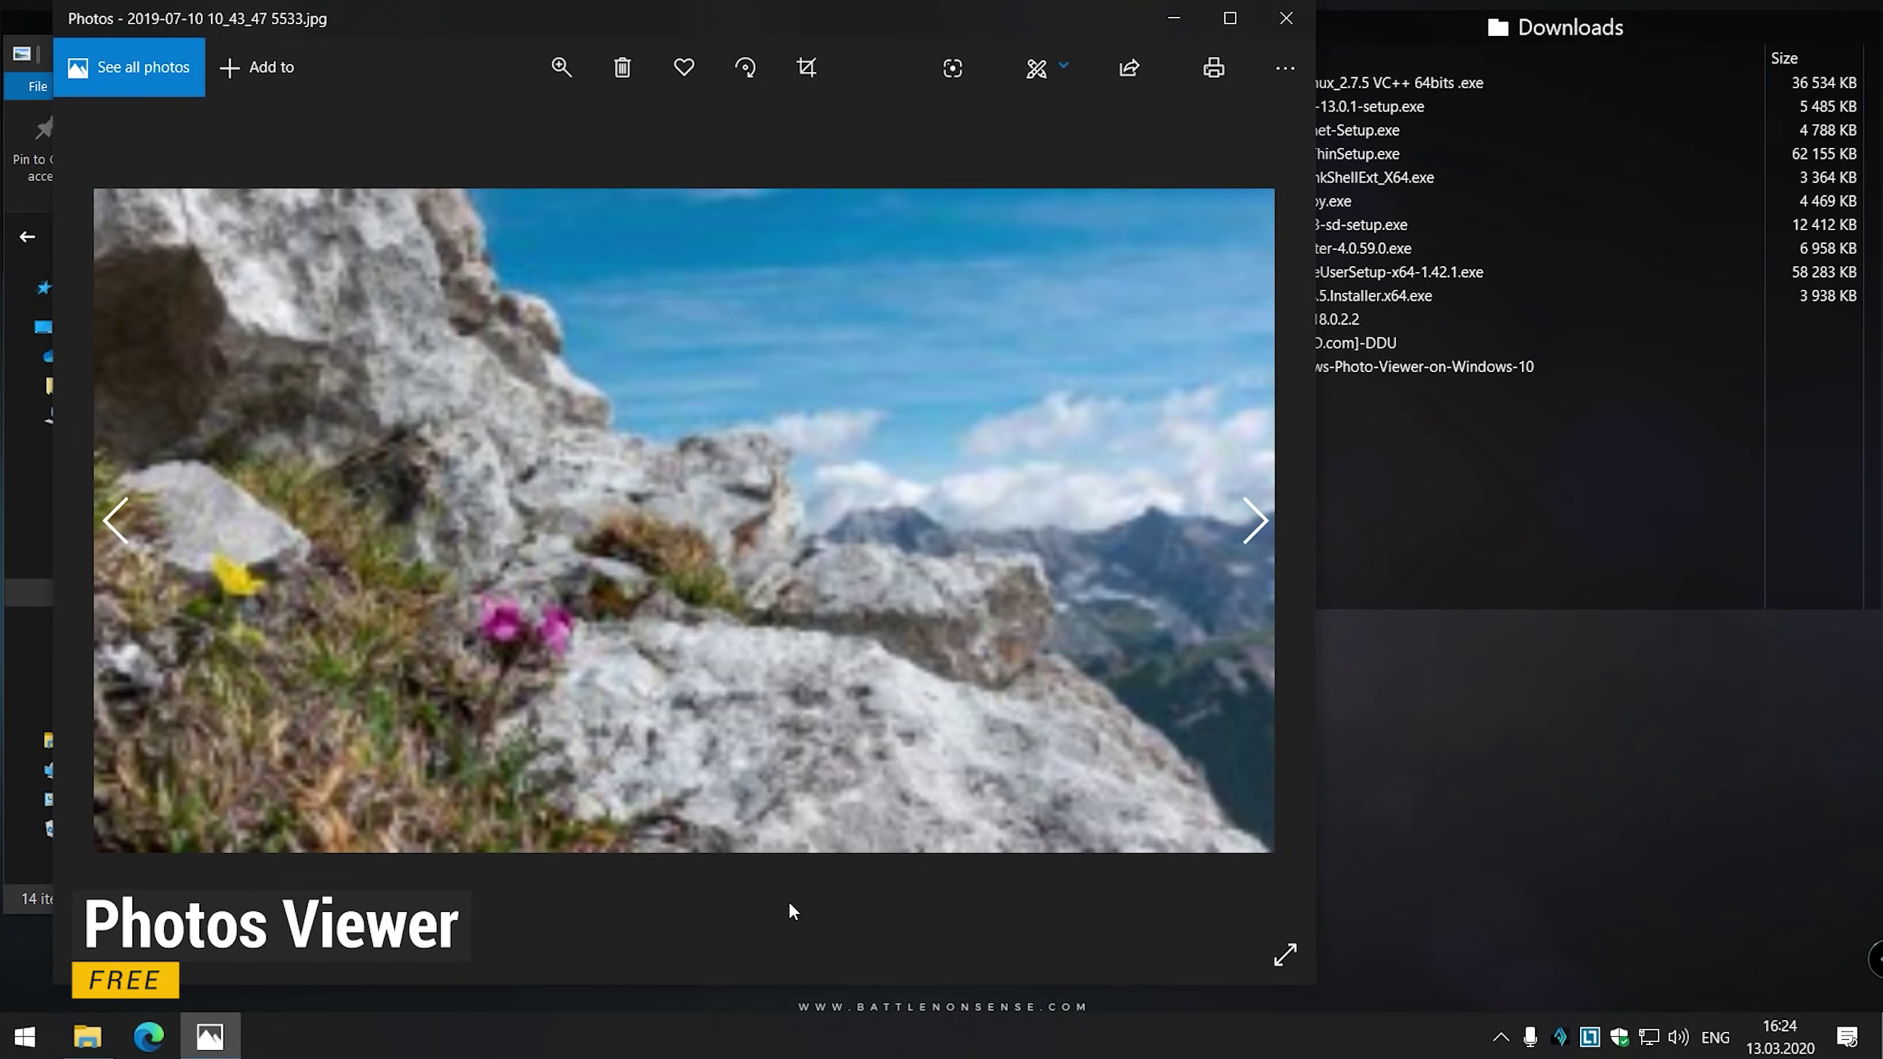
key("Right")
key("Right")
key("Right")
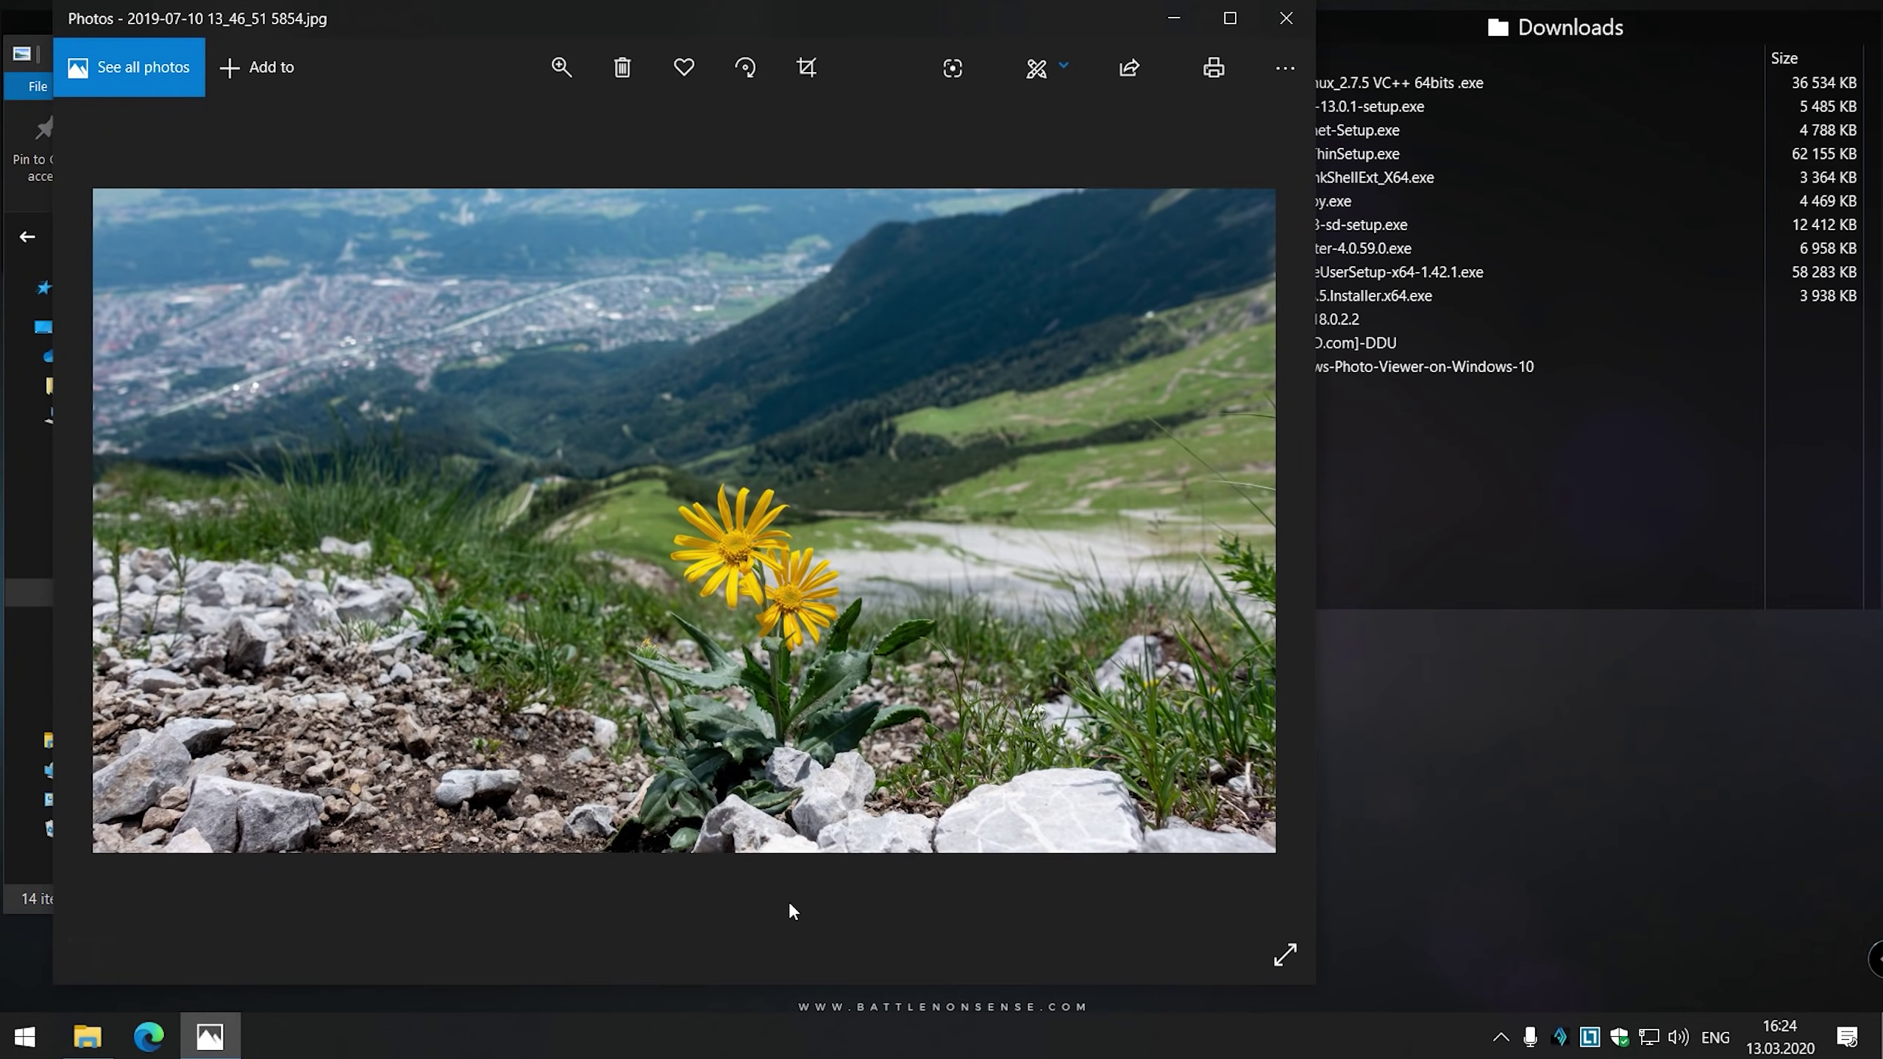
key("Right")
key("Right")
key("Right")
key("Right")
key("Right")
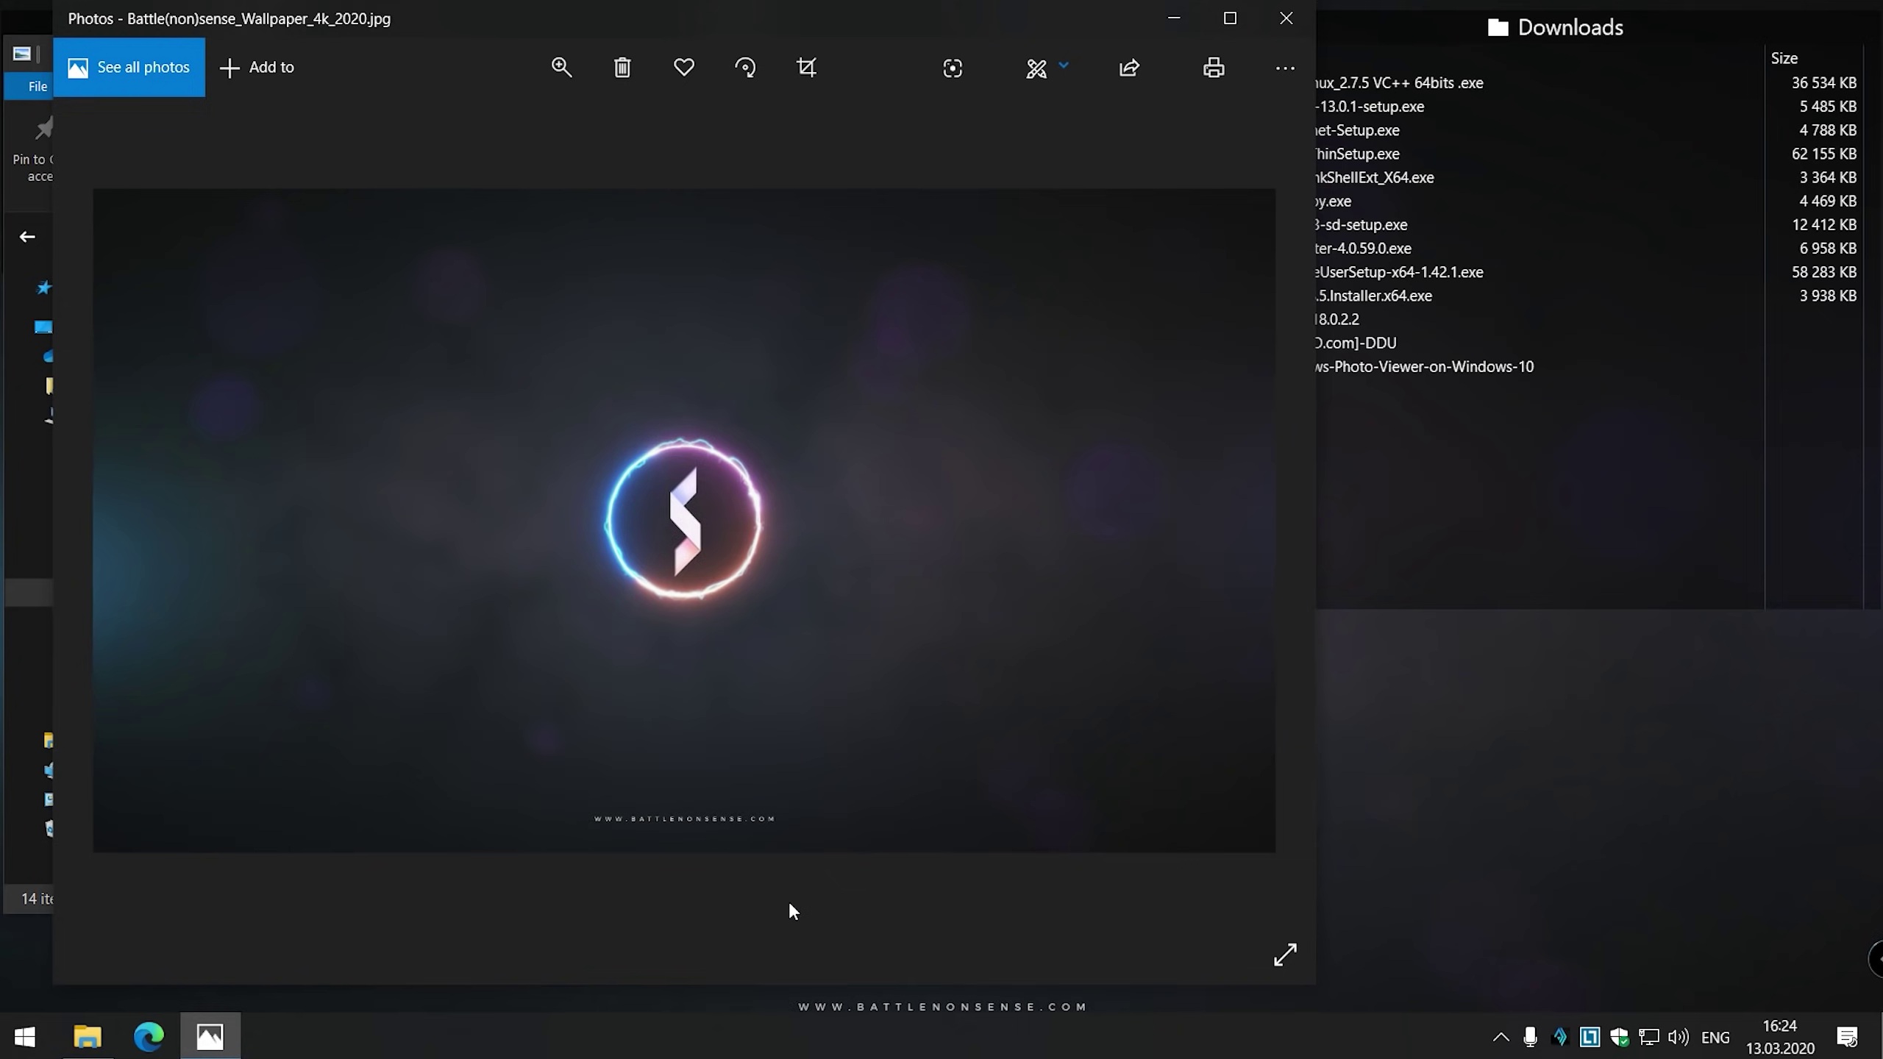
Step: Close Photos and run the Activate Windows Photo Viewer .reg file, accepting all prompts
left_click(1286, 18)
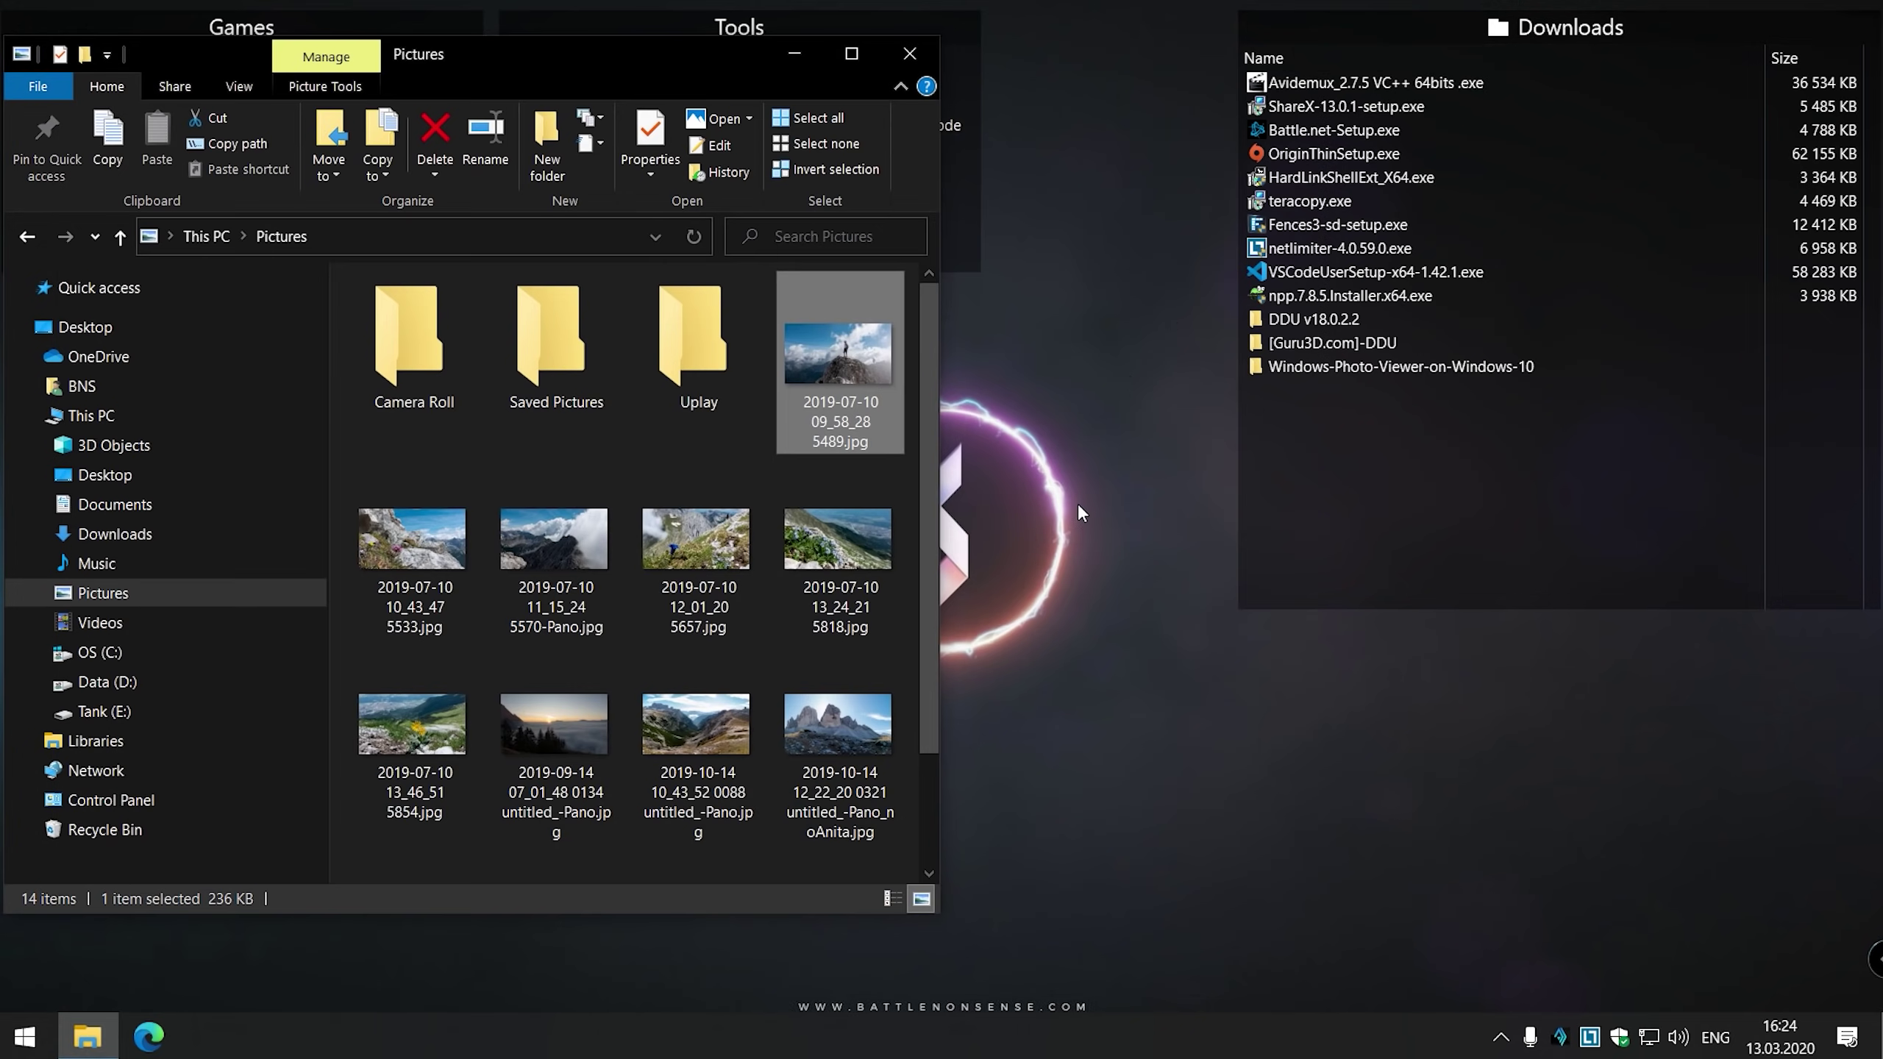
double_click(1356, 367)
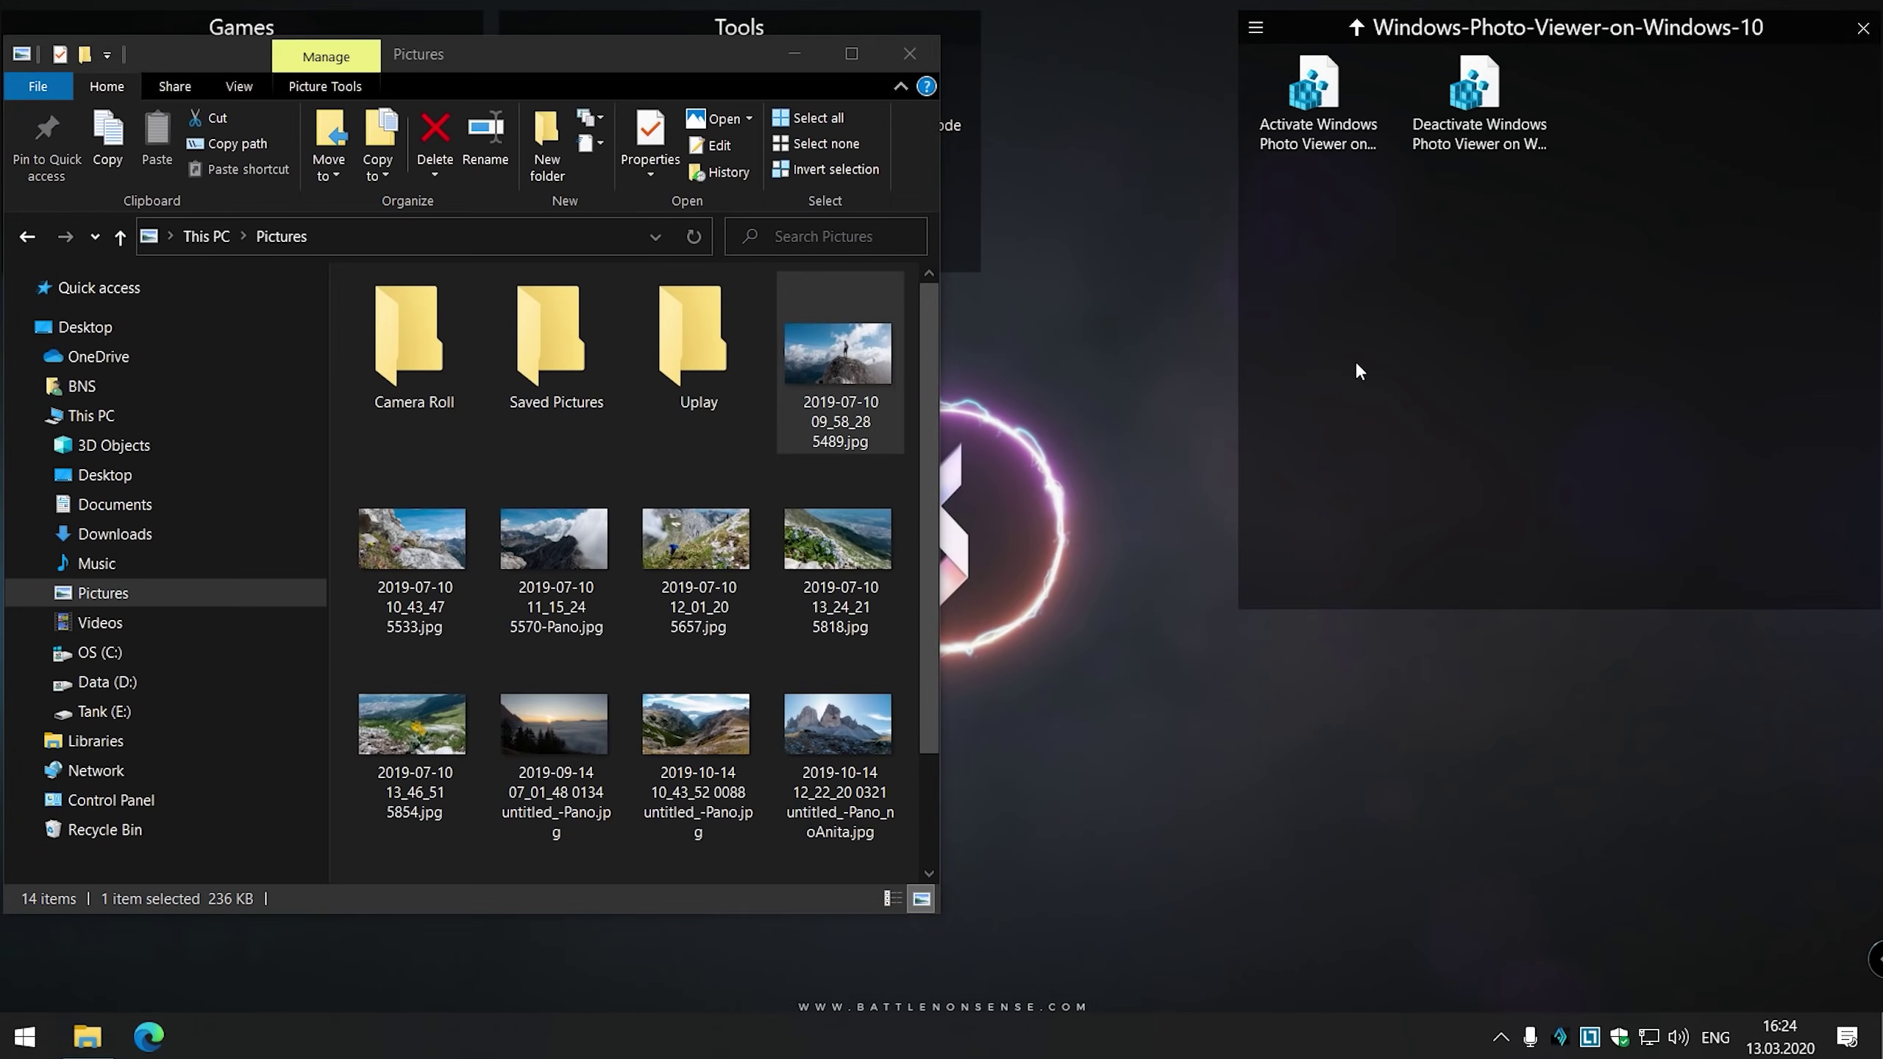
double_click(1327, 100)
left_click(1006, 549)
left_click(828, 660)
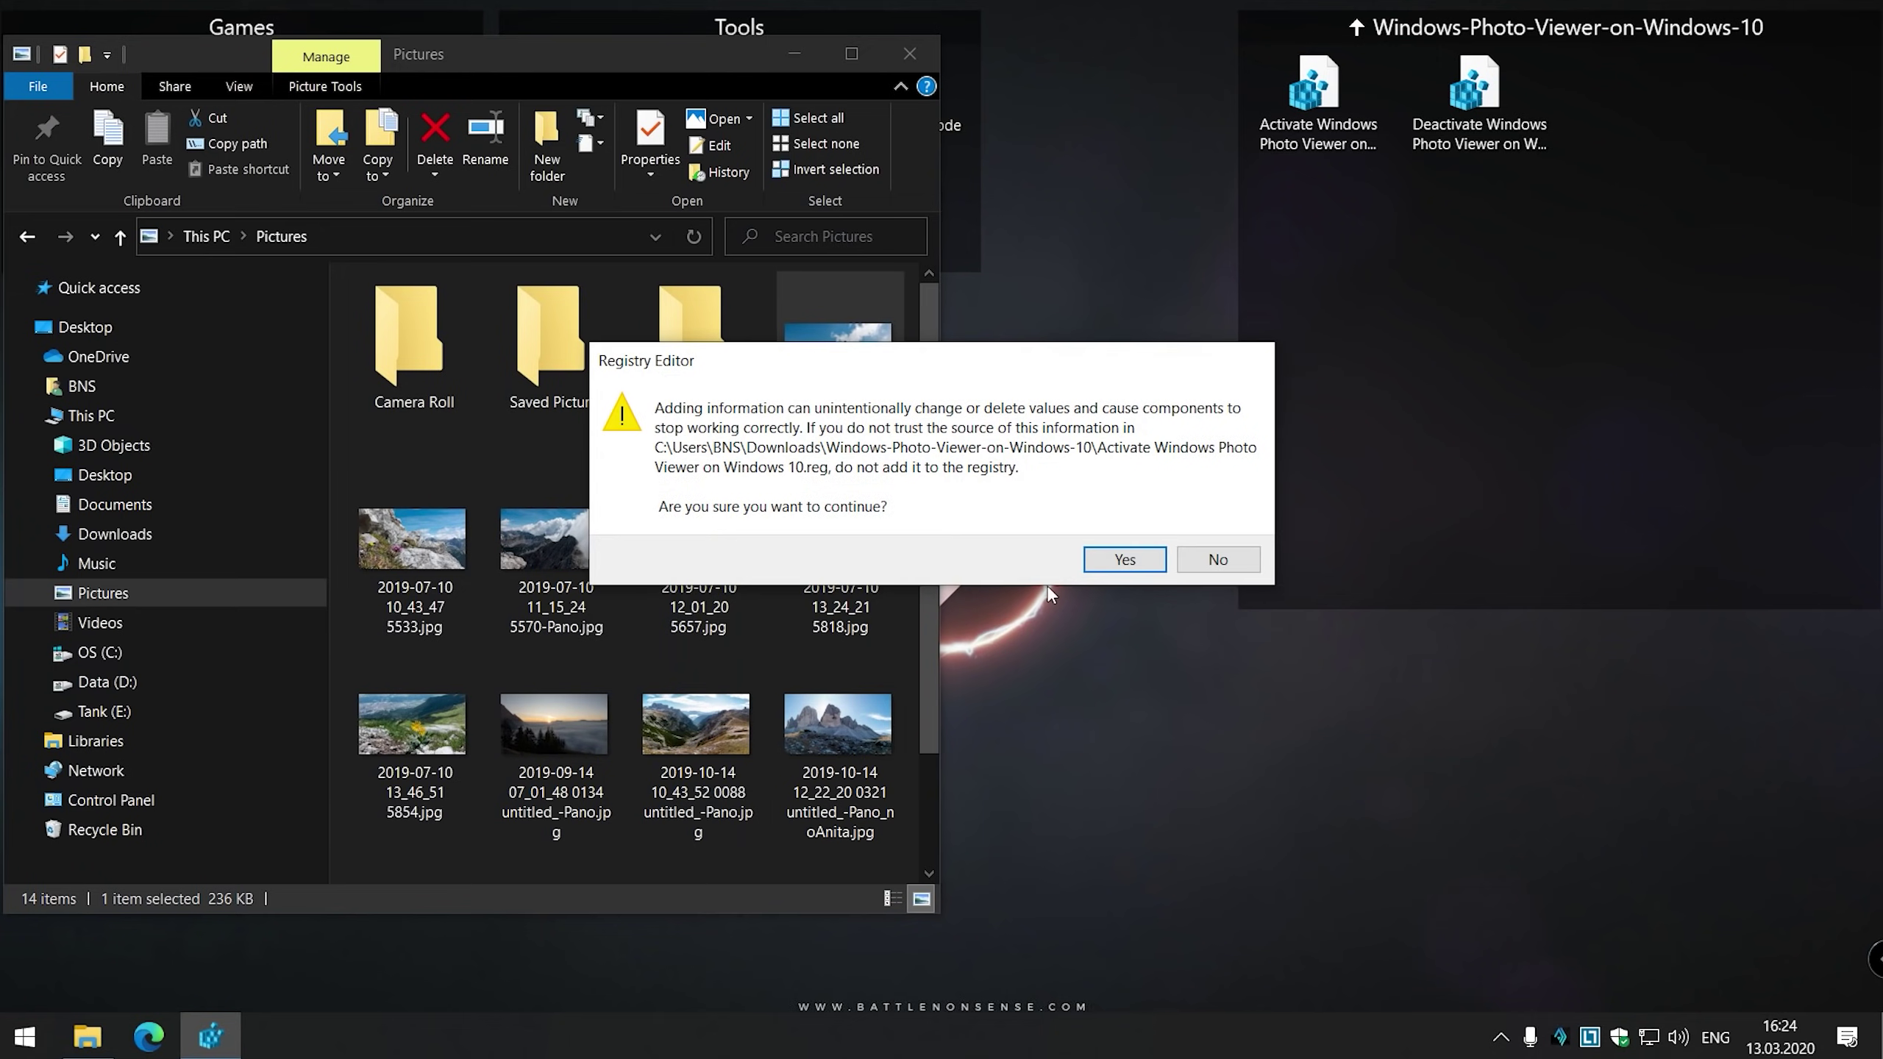
left_click(1124, 553)
left_click(1191, 531)
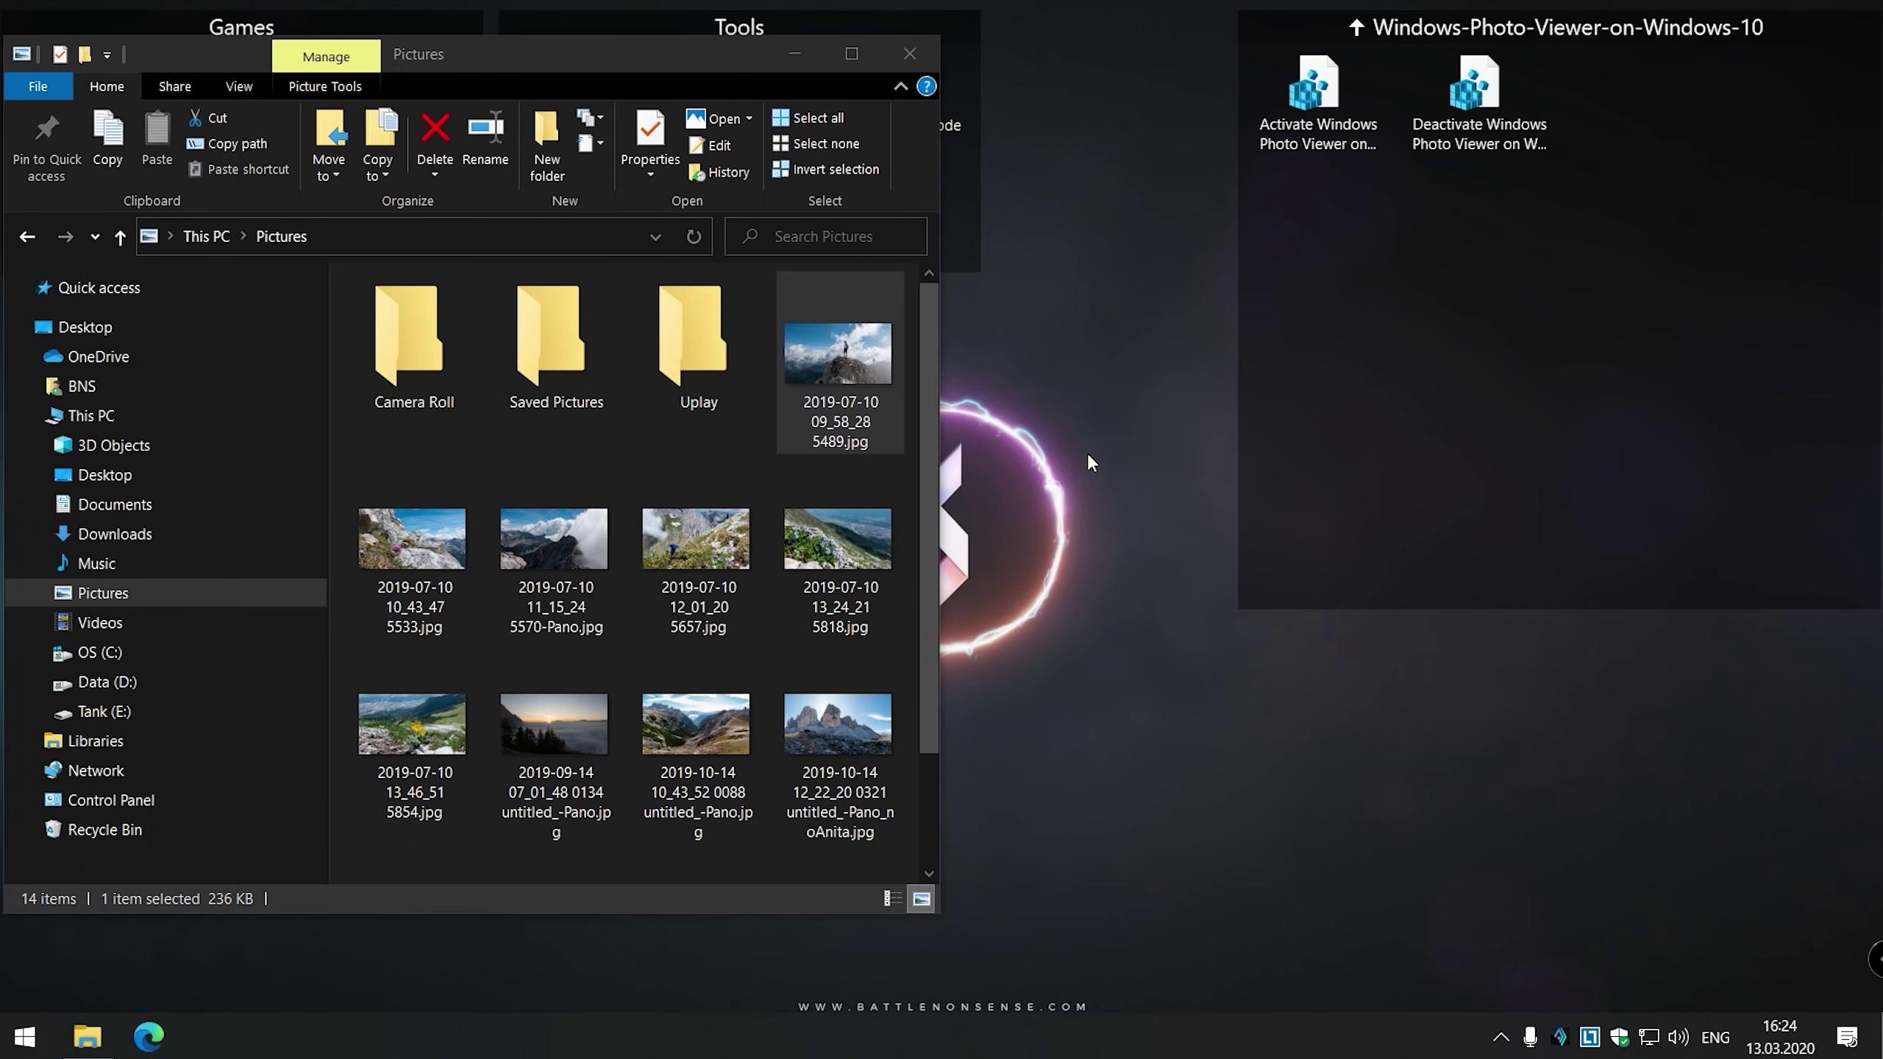
Step: Set Windows Photo Viewer as the always-used app for the summit .jpg photo
right_click(862, 368)
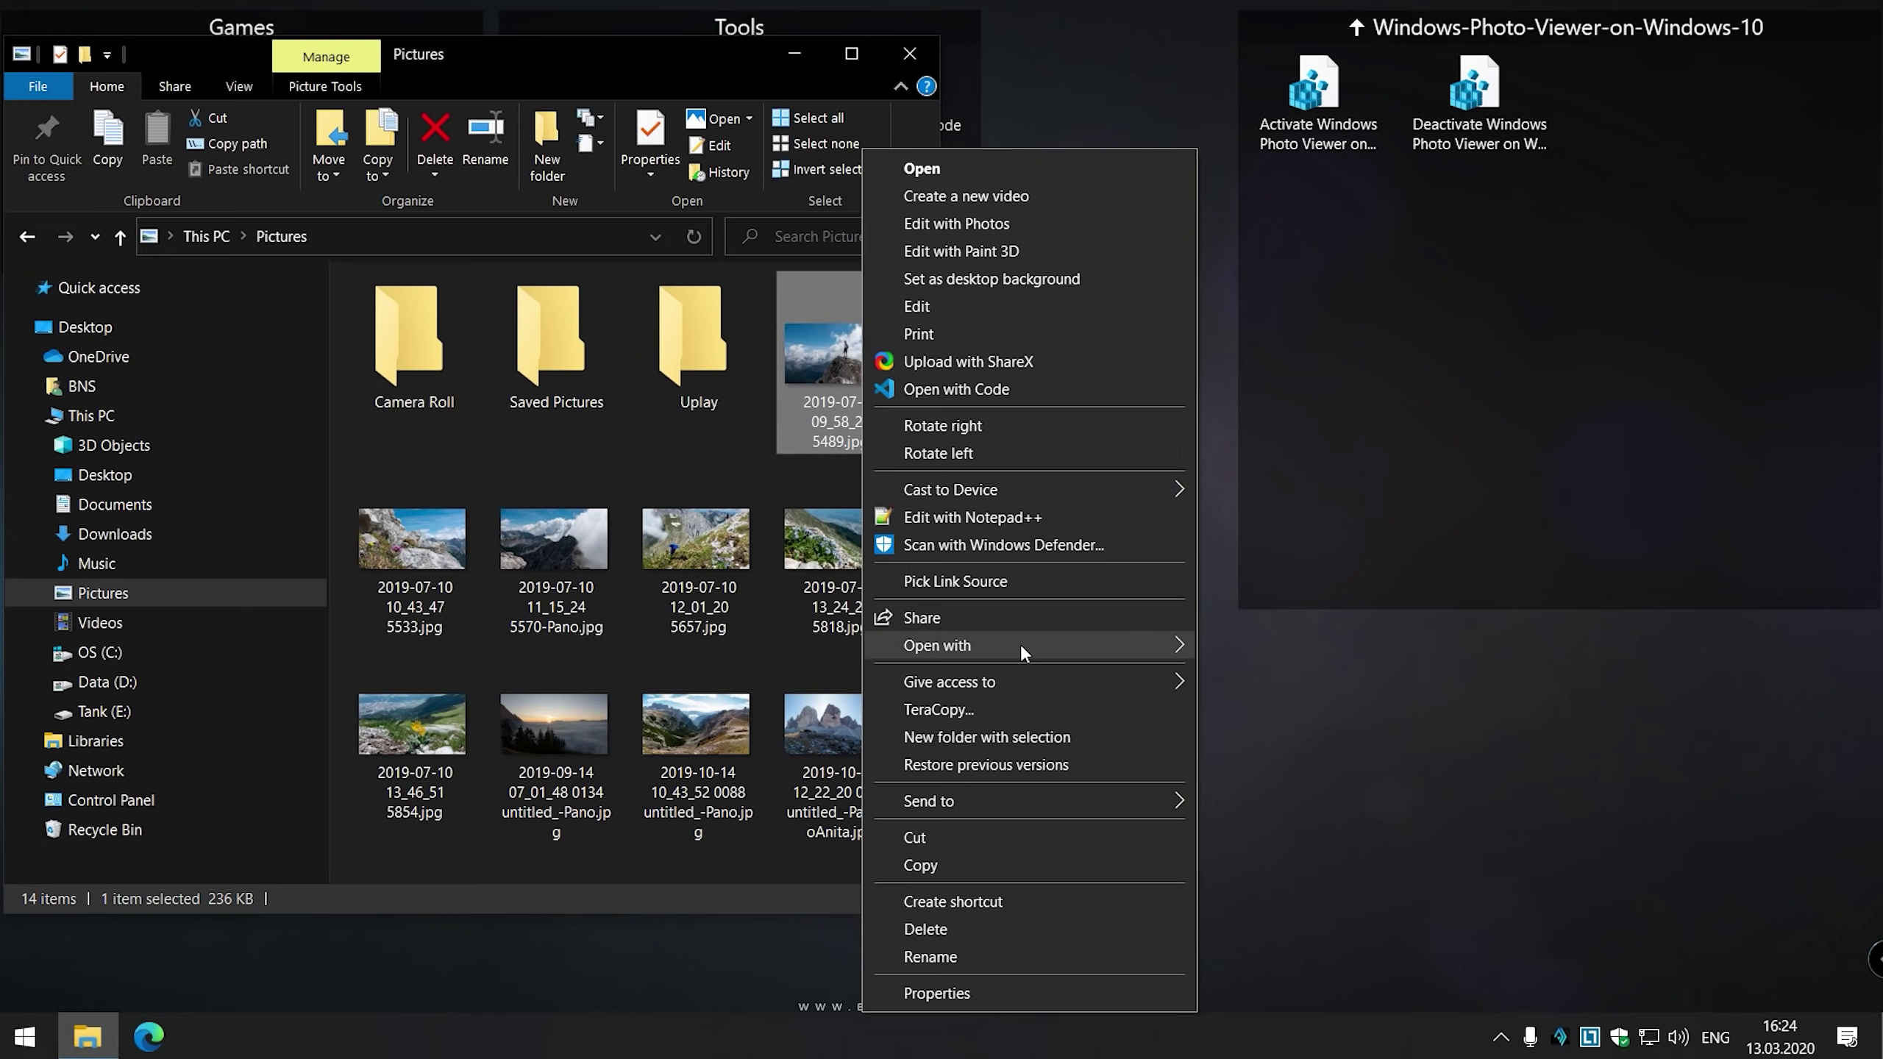
mouse_move(1021, 645)
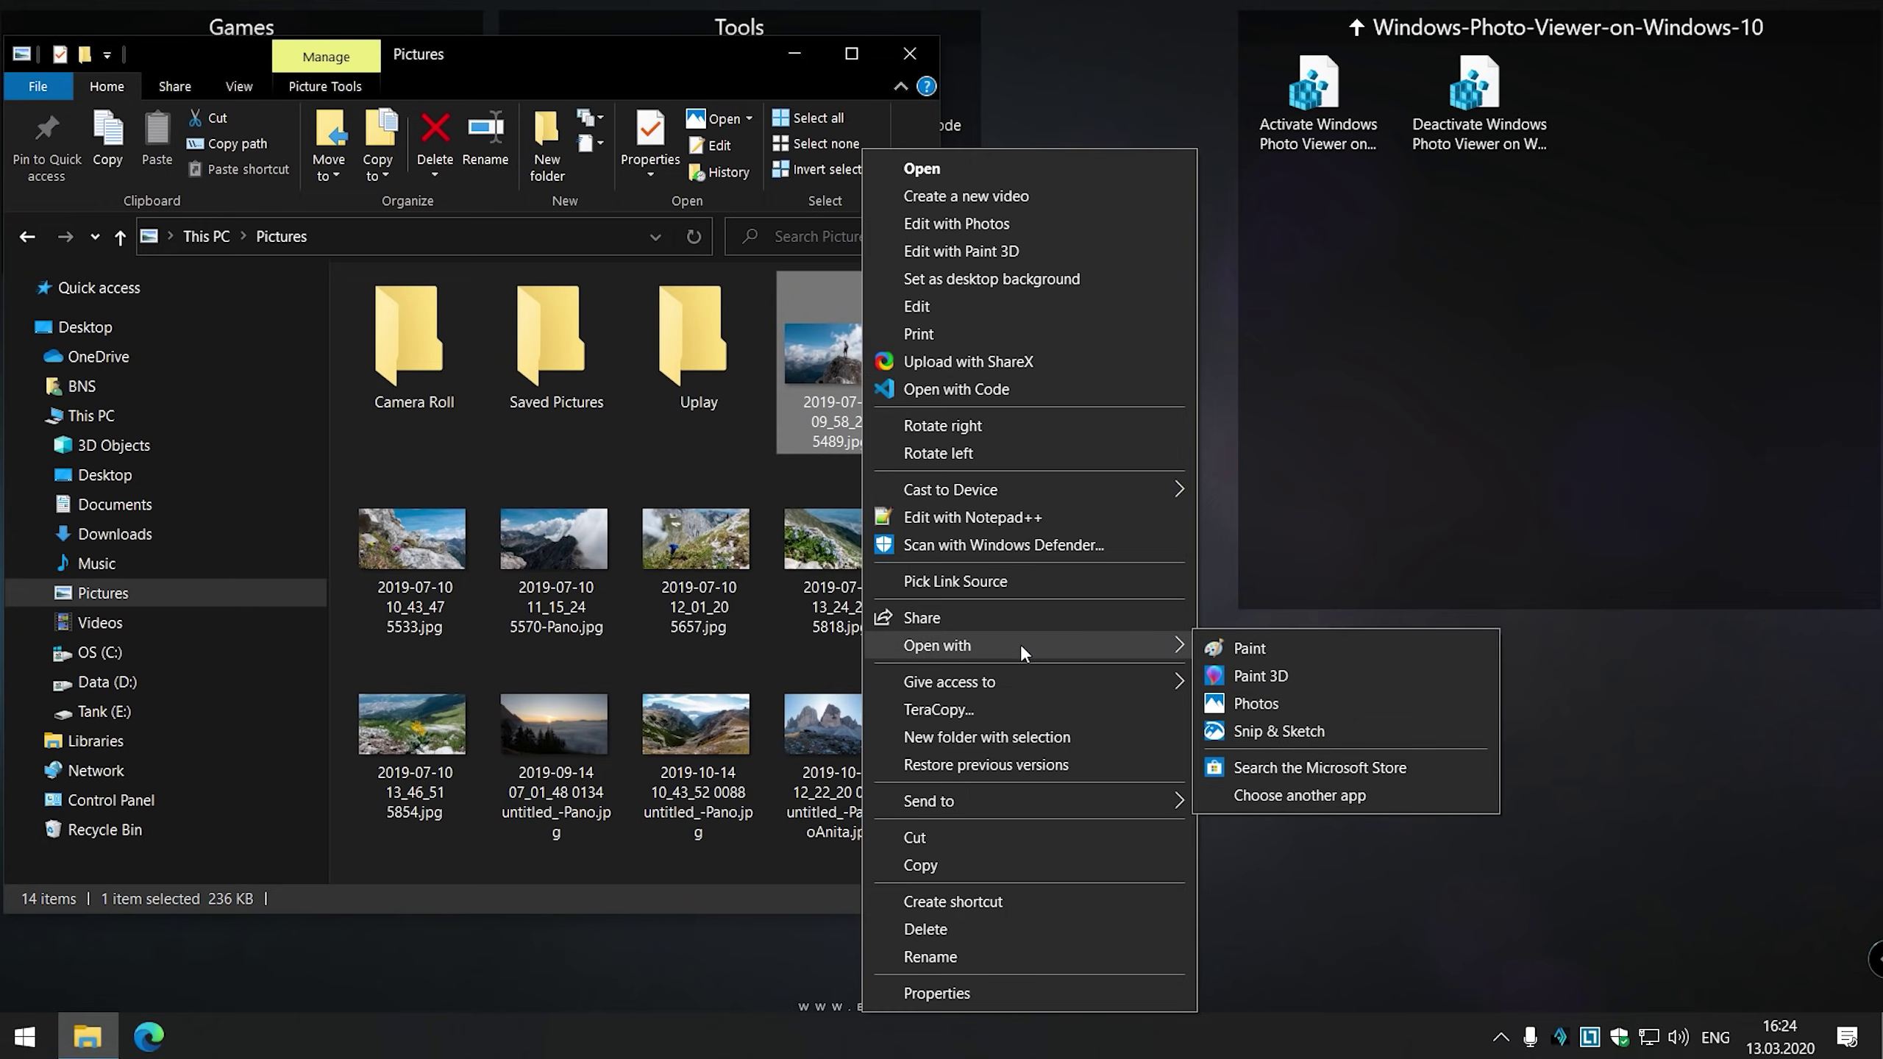
left_click(1305, 797)
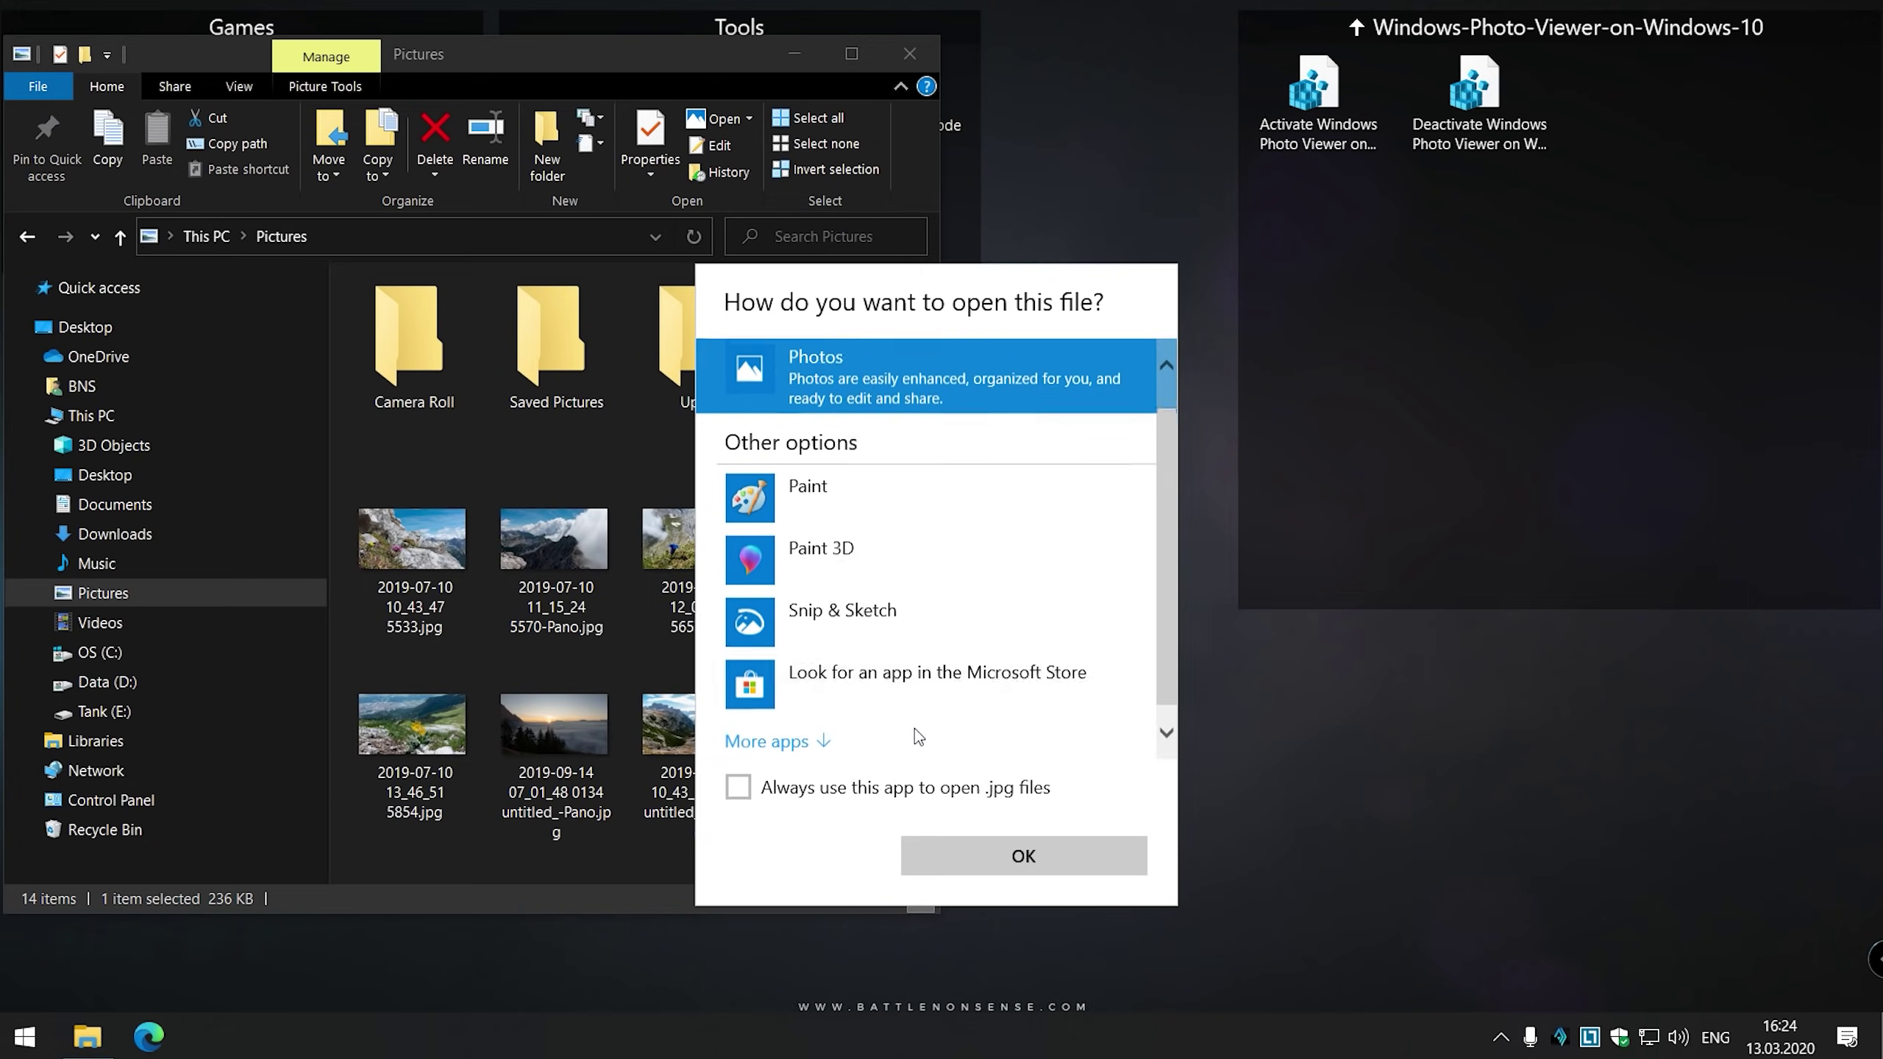
scroll(915, 728, "down", 1)
left_click(797, 724)
scroll(891, 700, "down", 3)
left_click(875, 598)
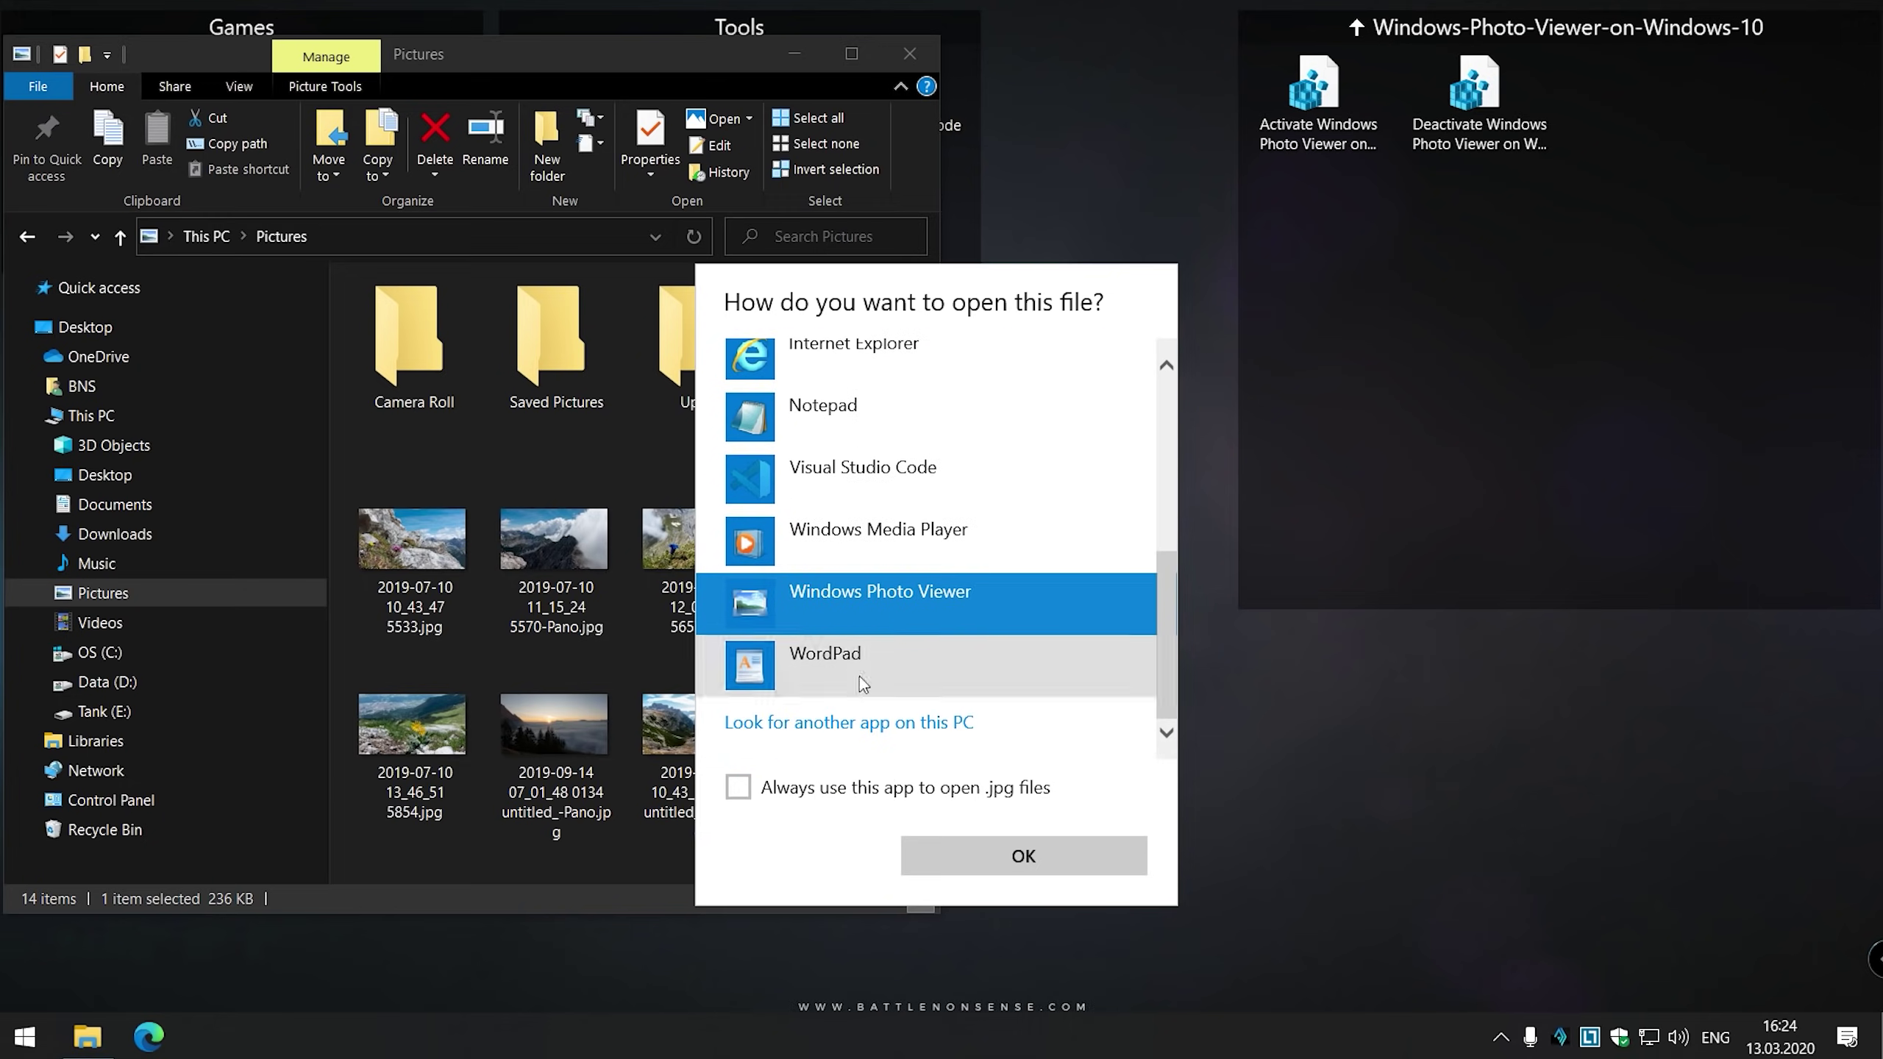
left_click(738, 787)
Step: Open the summit photo in Windows Photo Viewer and page forward to the untitled_-Pano.jpg image
left_click(994, 859)
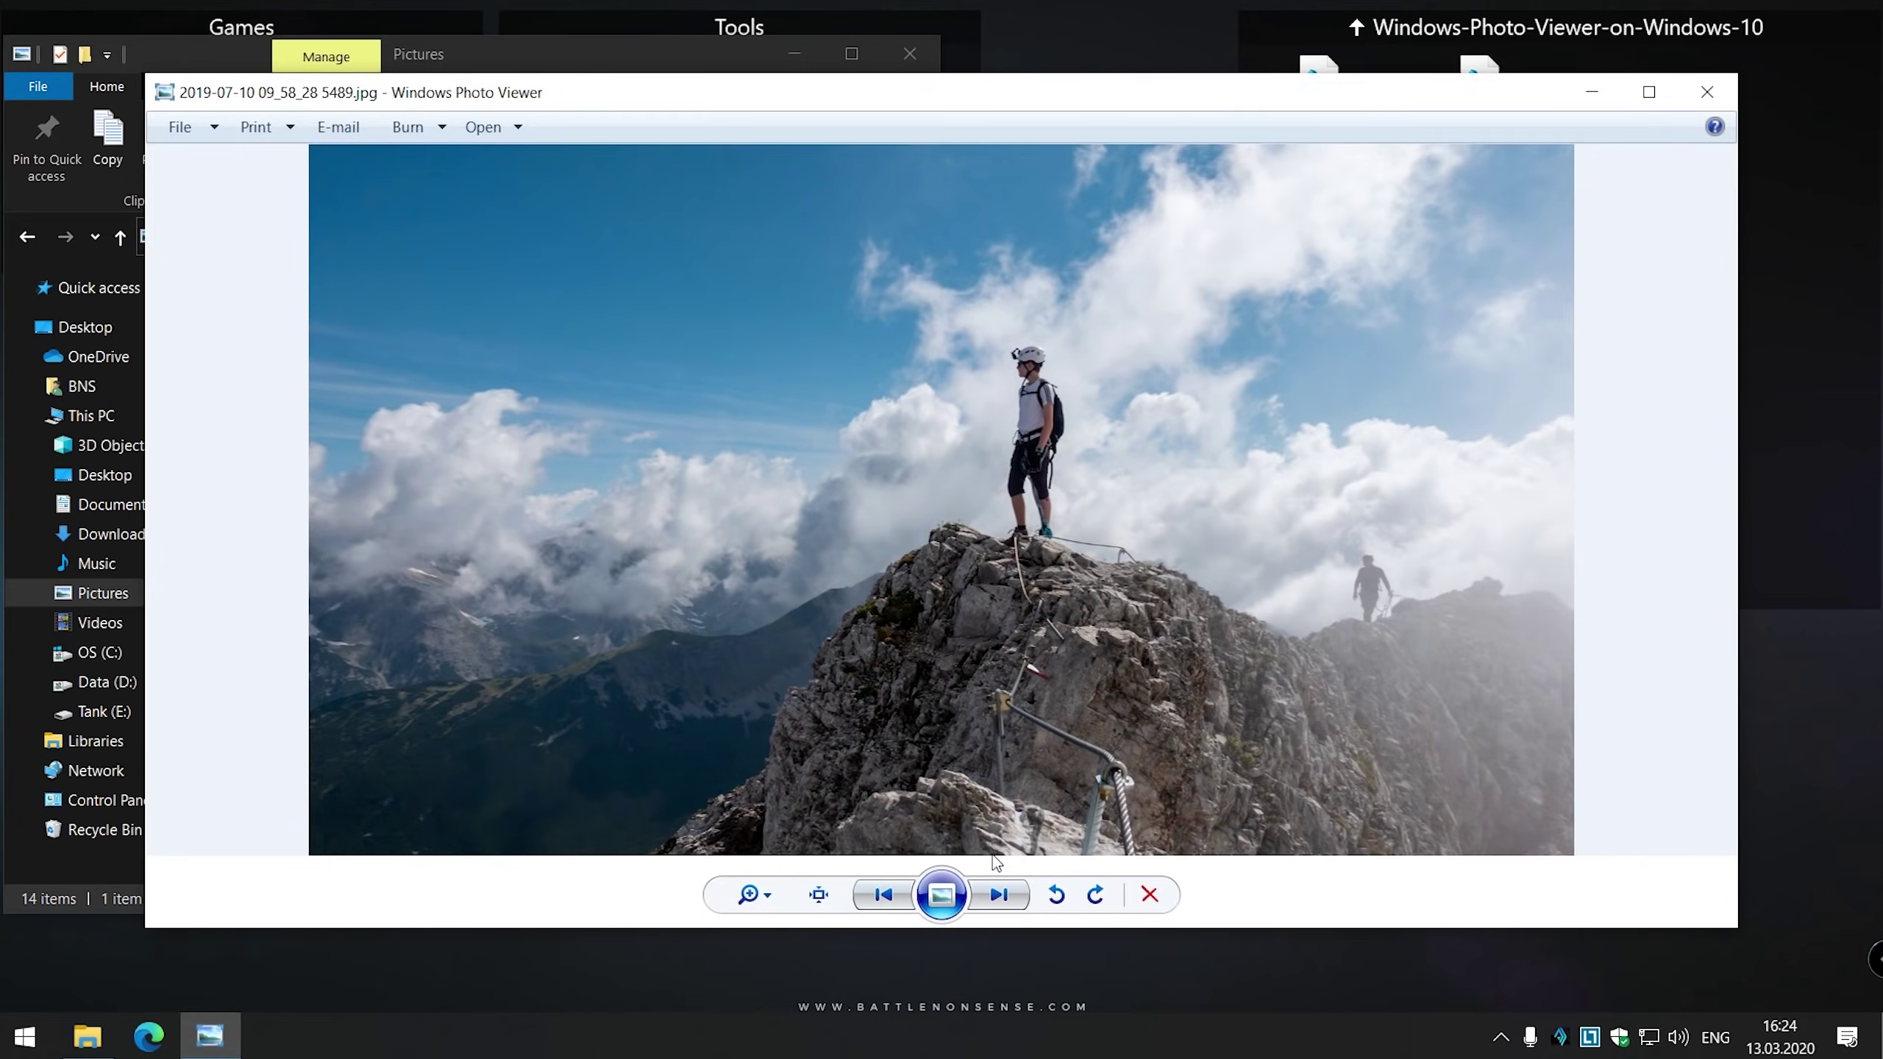
key("Right")
key("Right")
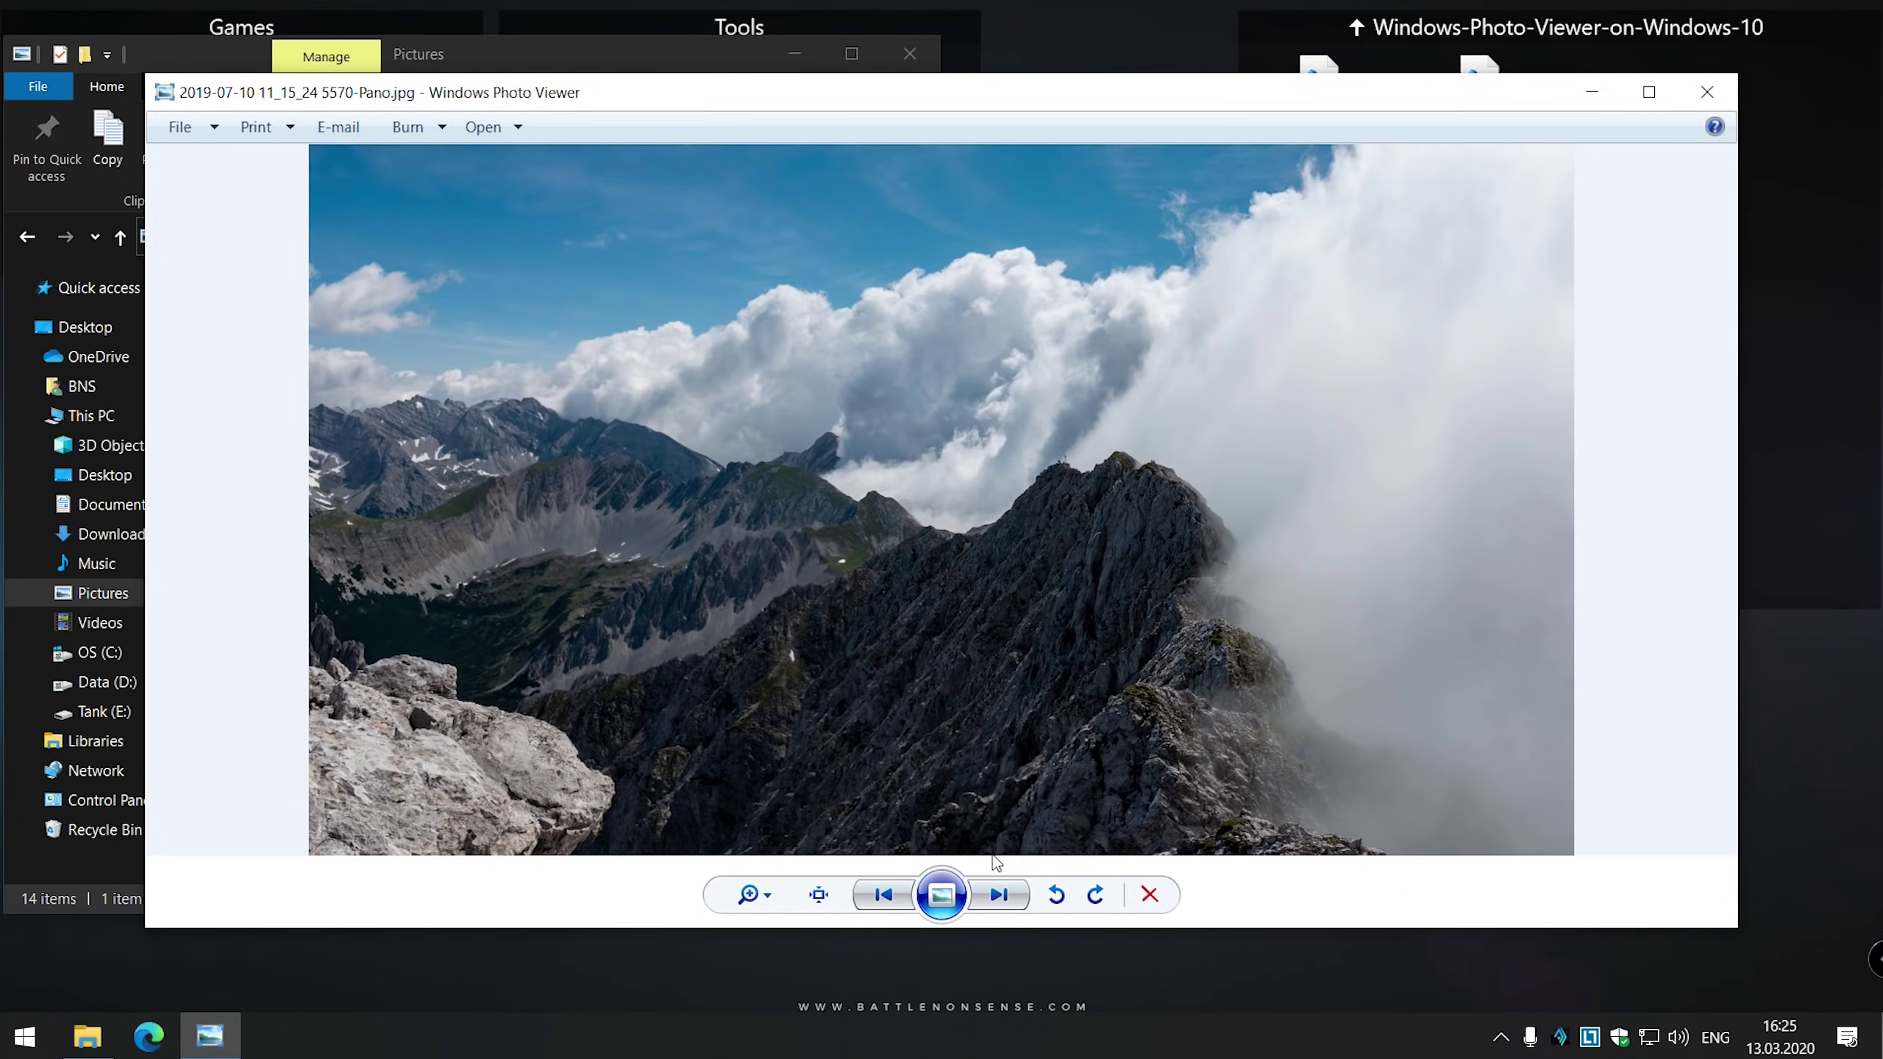
key("Right")
key("Right")
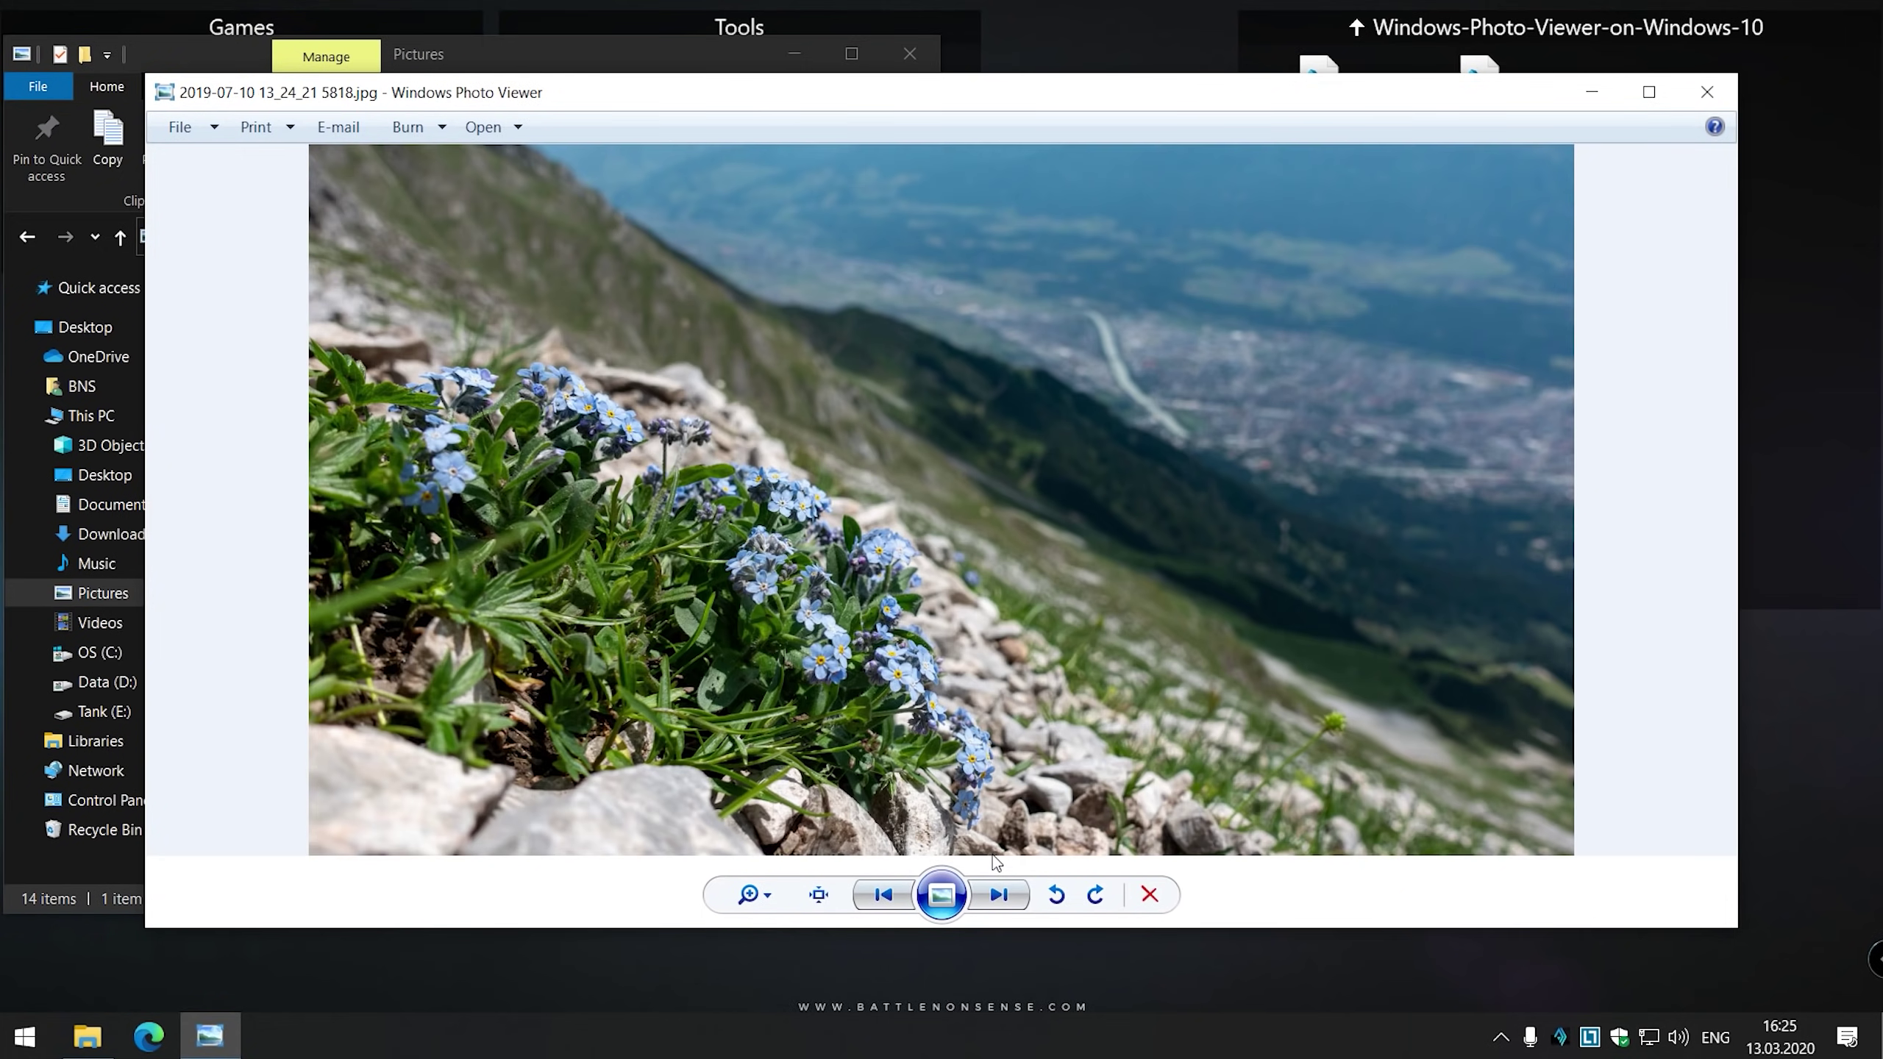
key("Right")
key("Right")
key("Right")
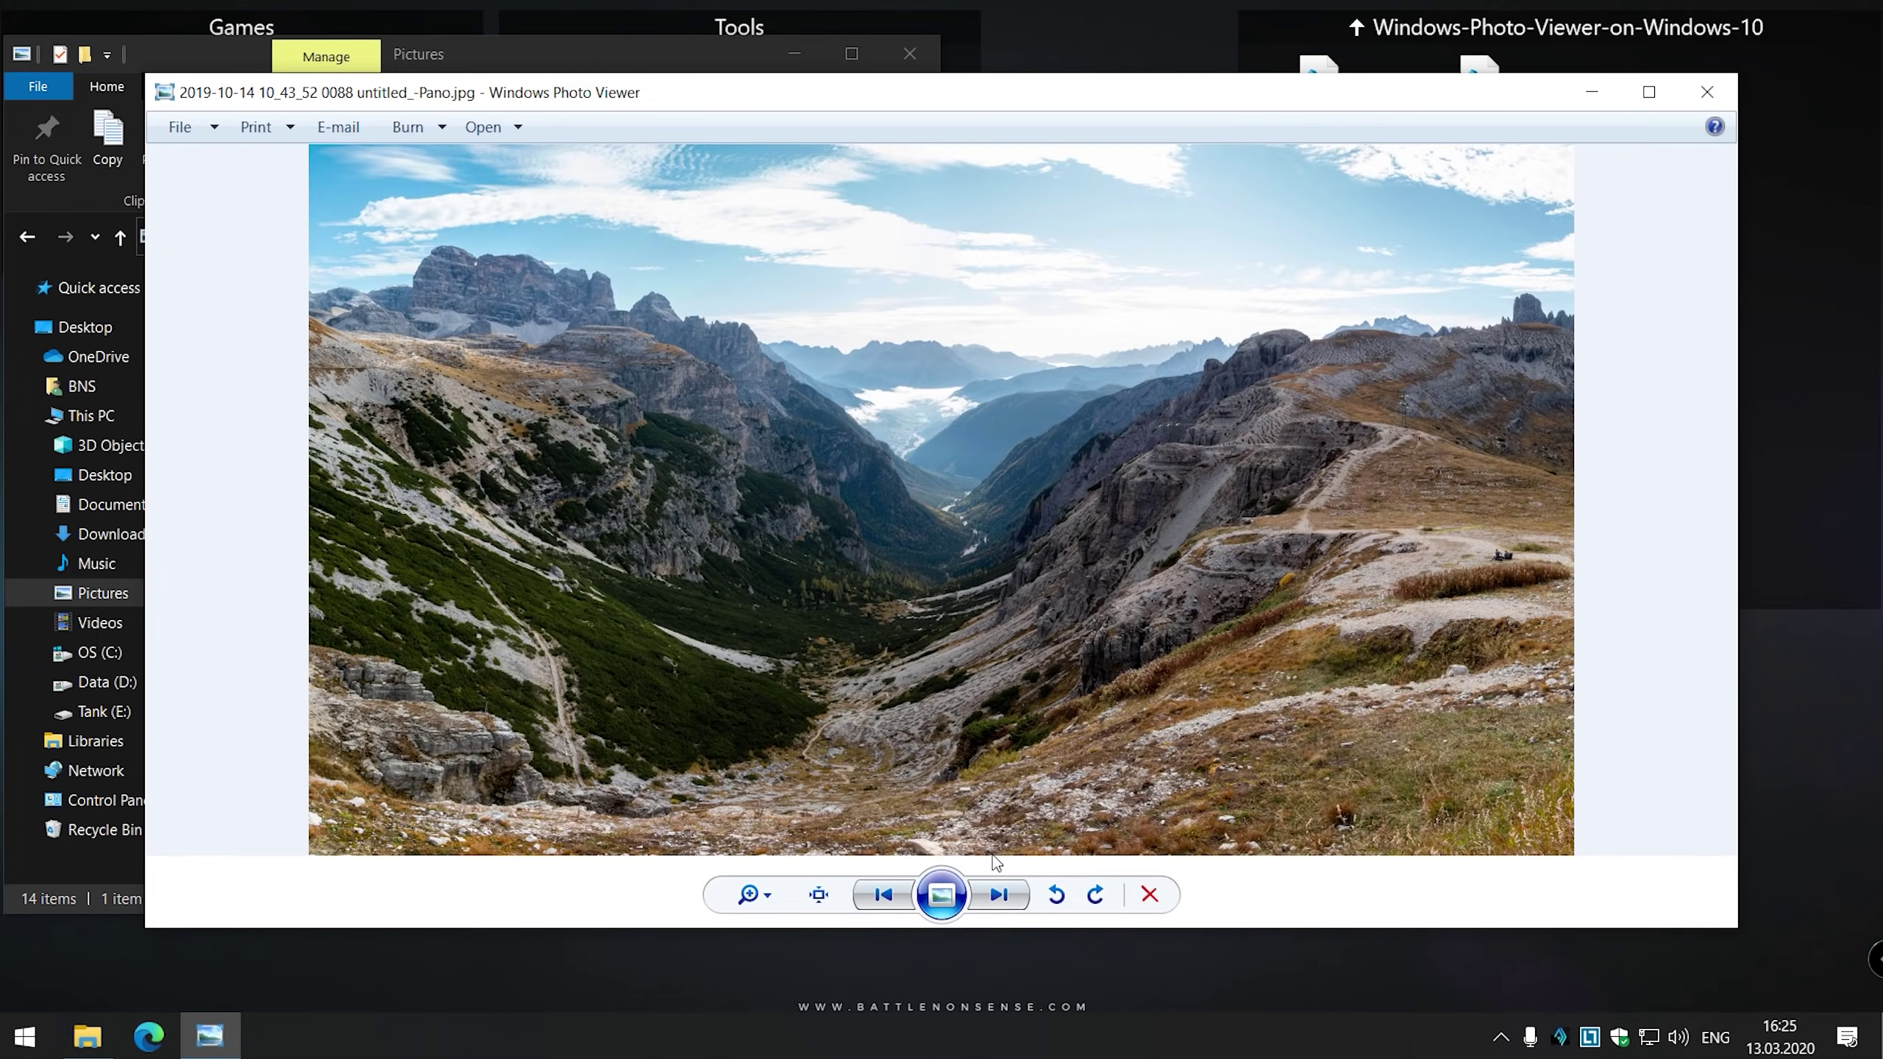
key("Right")
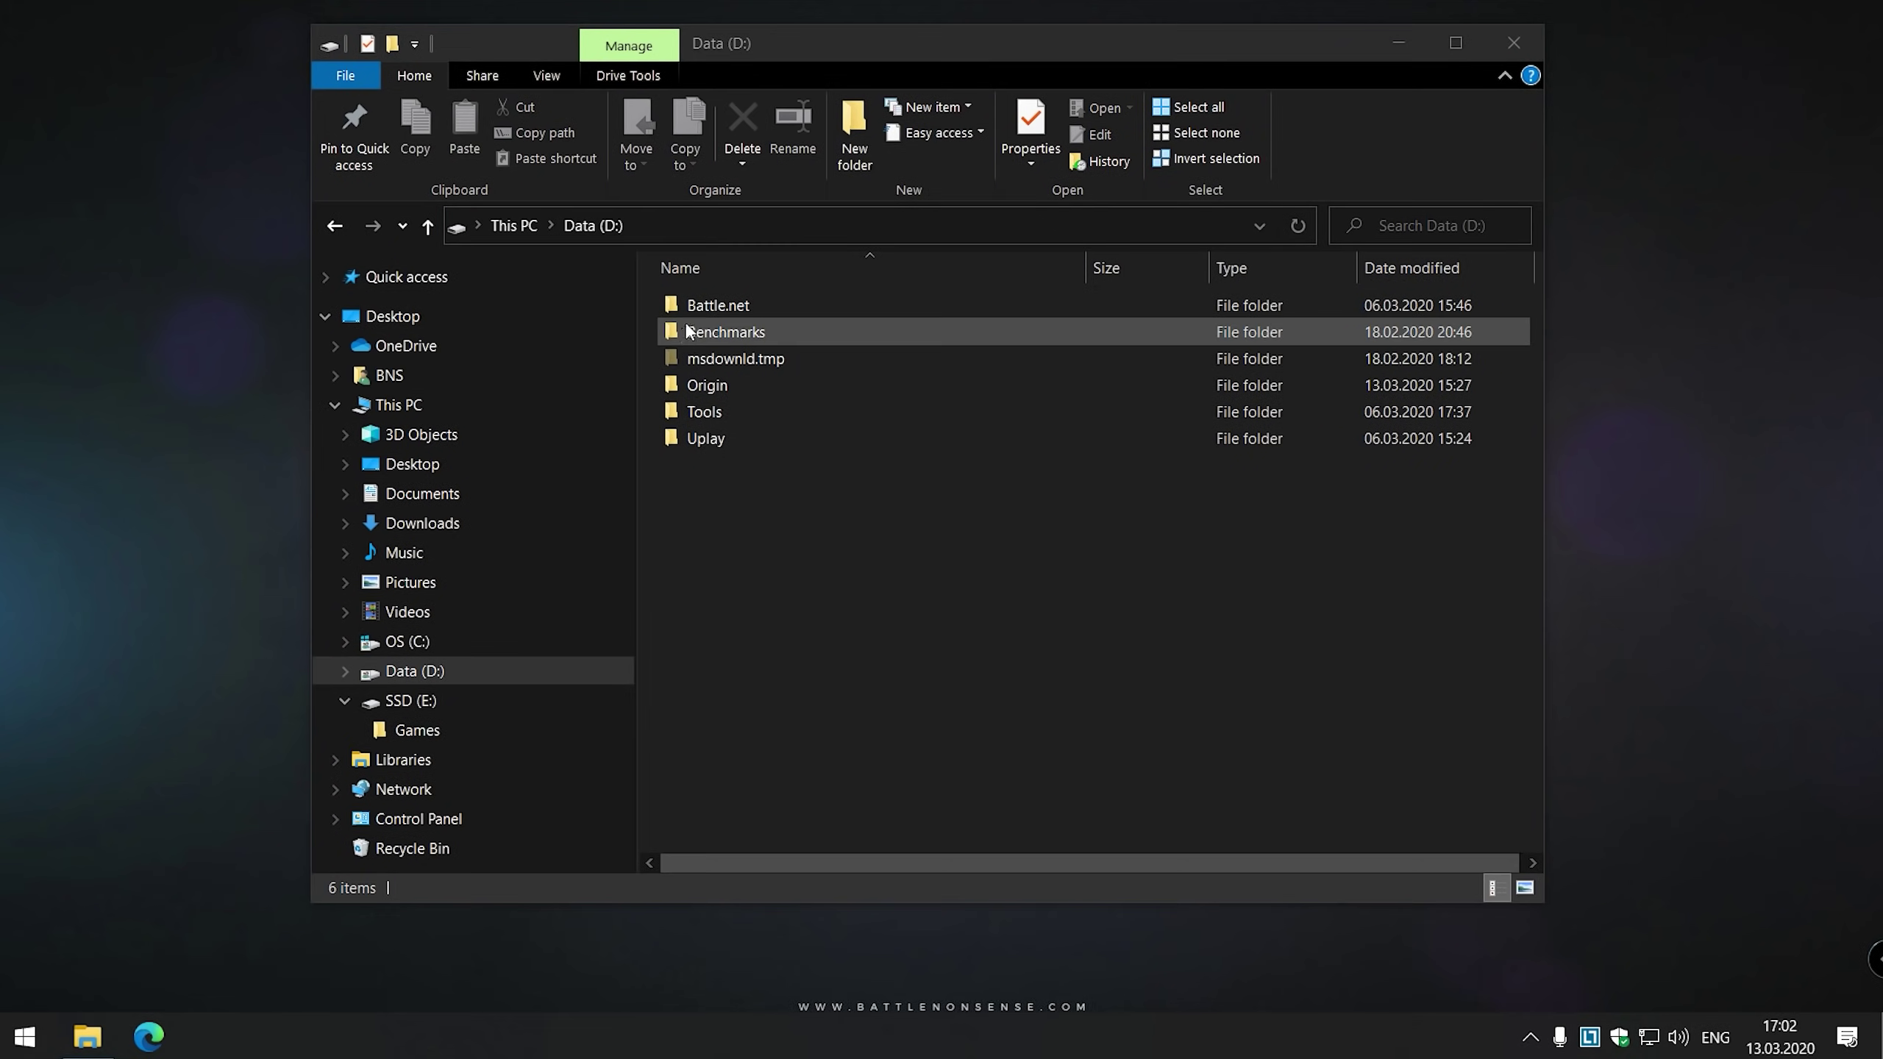
Step: Select the Battle.net, Origin and Uplay folders, then cut Apex from D:\Origin\Games
left_click(702, 306)
left_click(716, 385, "ctrl")
left_click(715, 439, "ctrl")
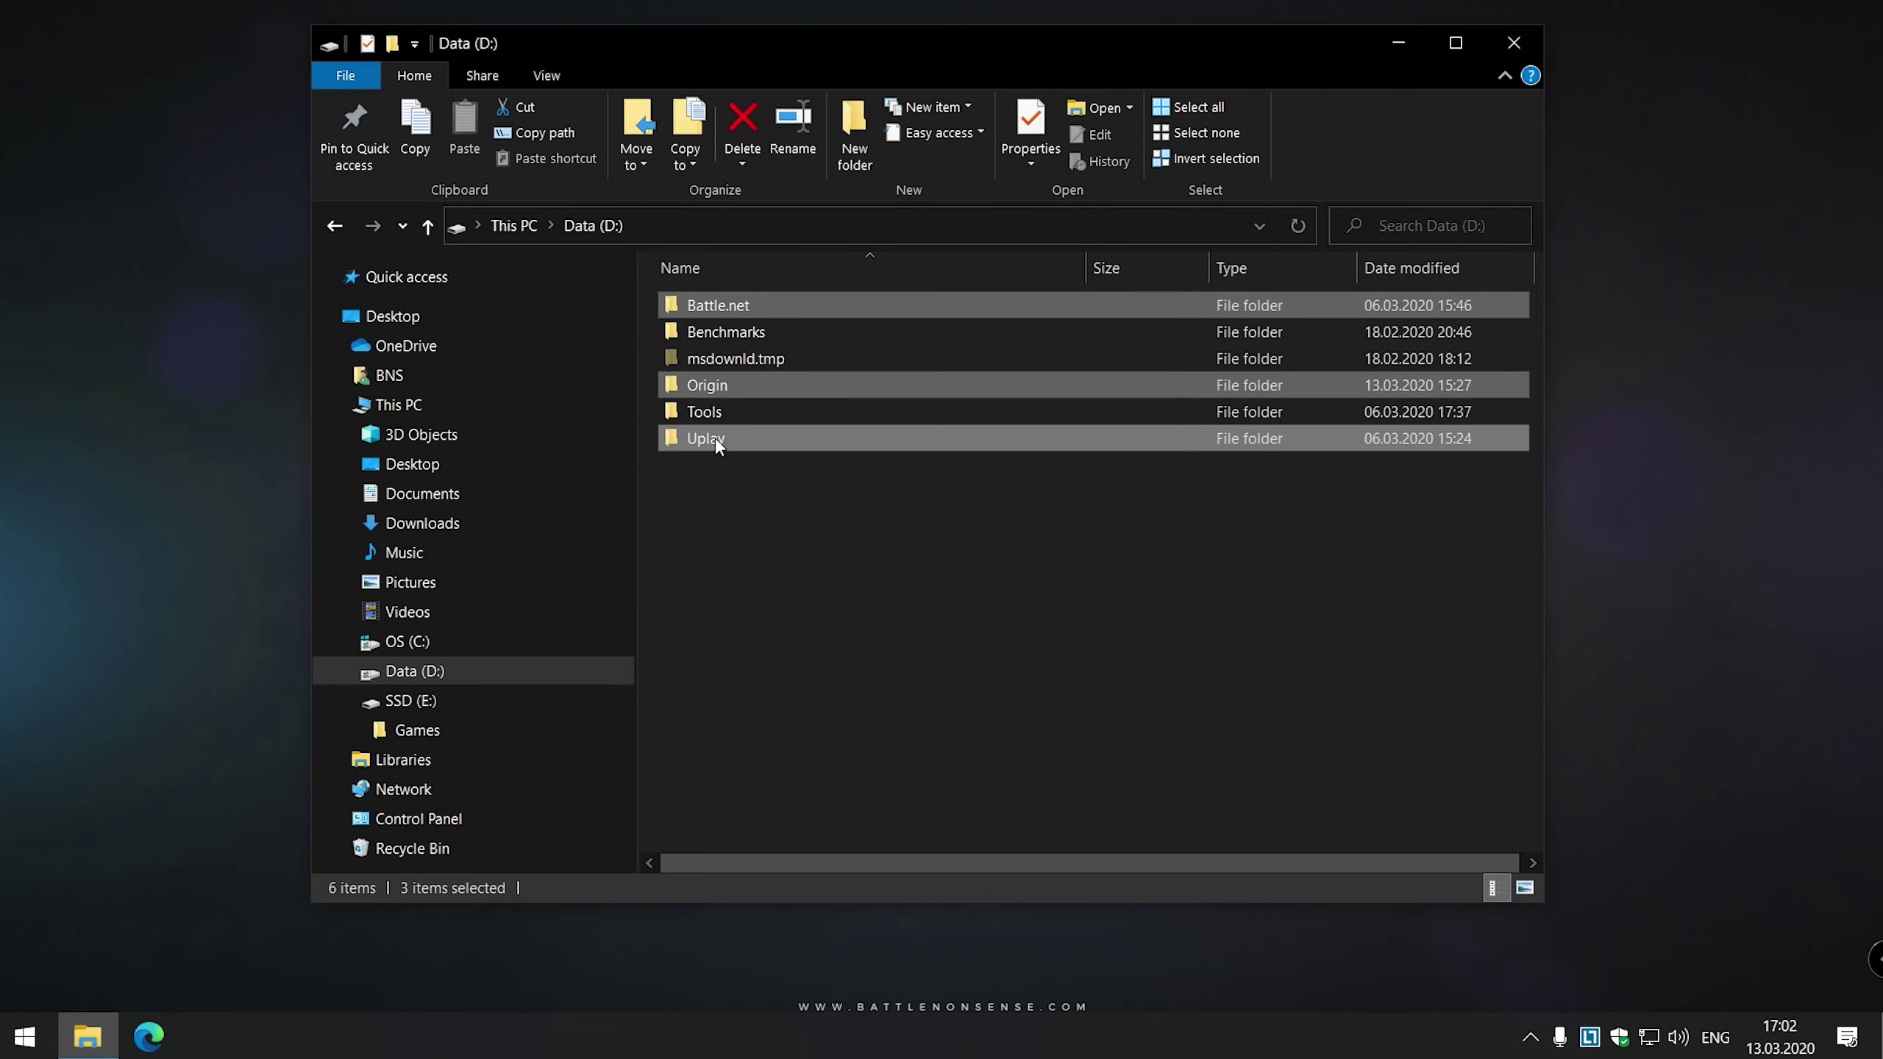
left_click(347, 672)
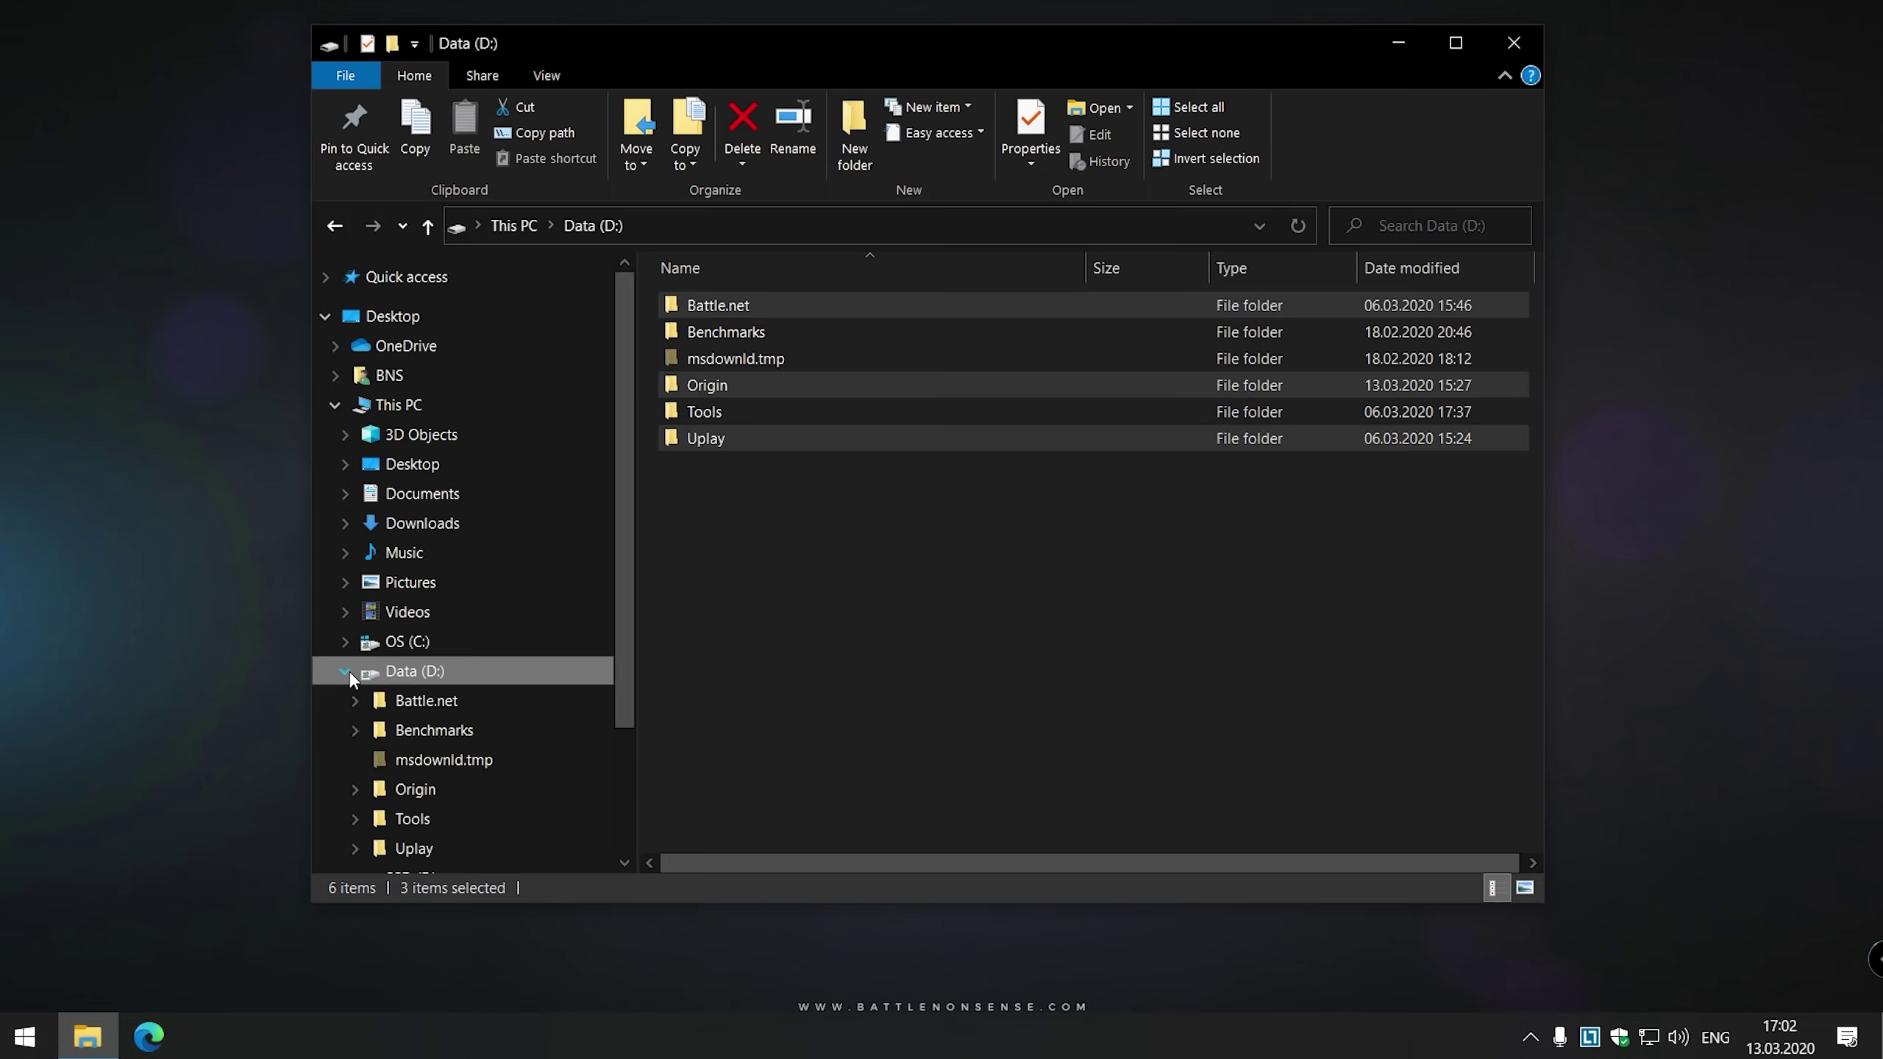
left_click(357, 784)
left_click(426, 533)
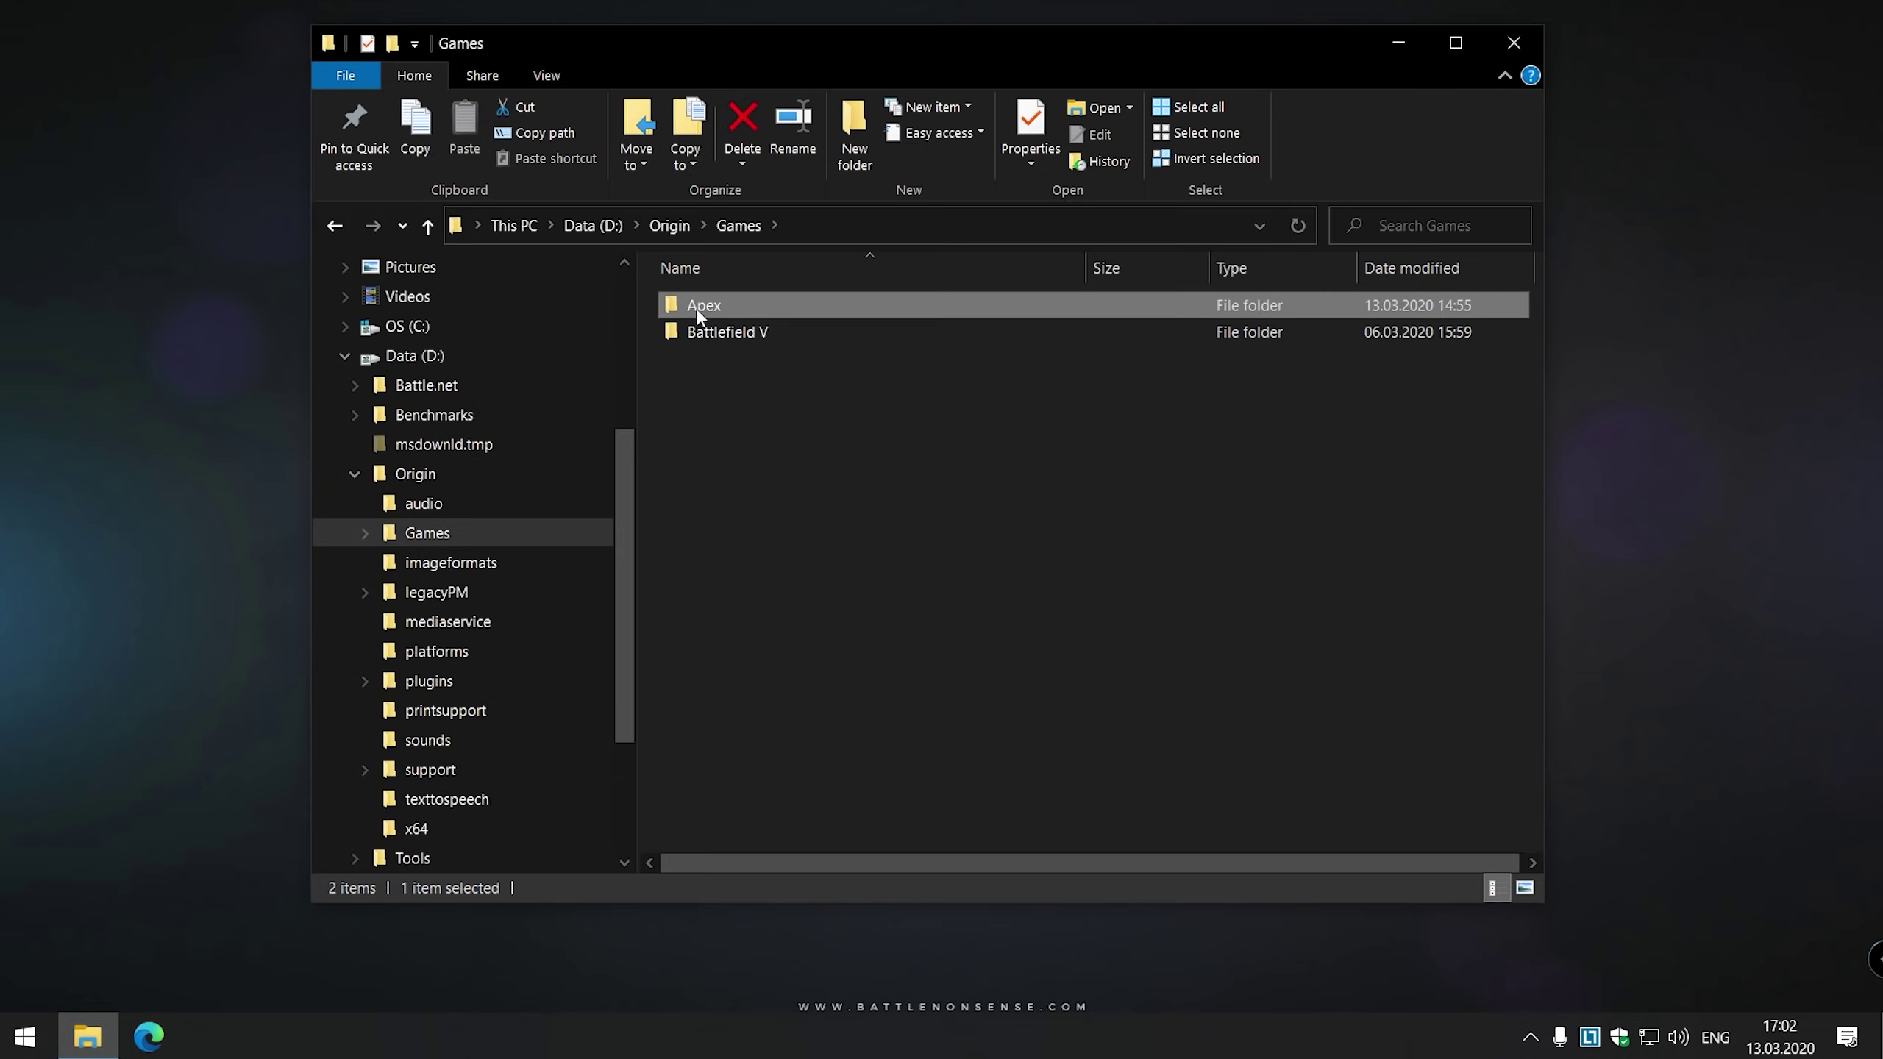
right_click(693, 307)
left_click(786, 763)
Step: Paste the Apex folder into the Games folder on SSD (E:)
left_click(355, 473)
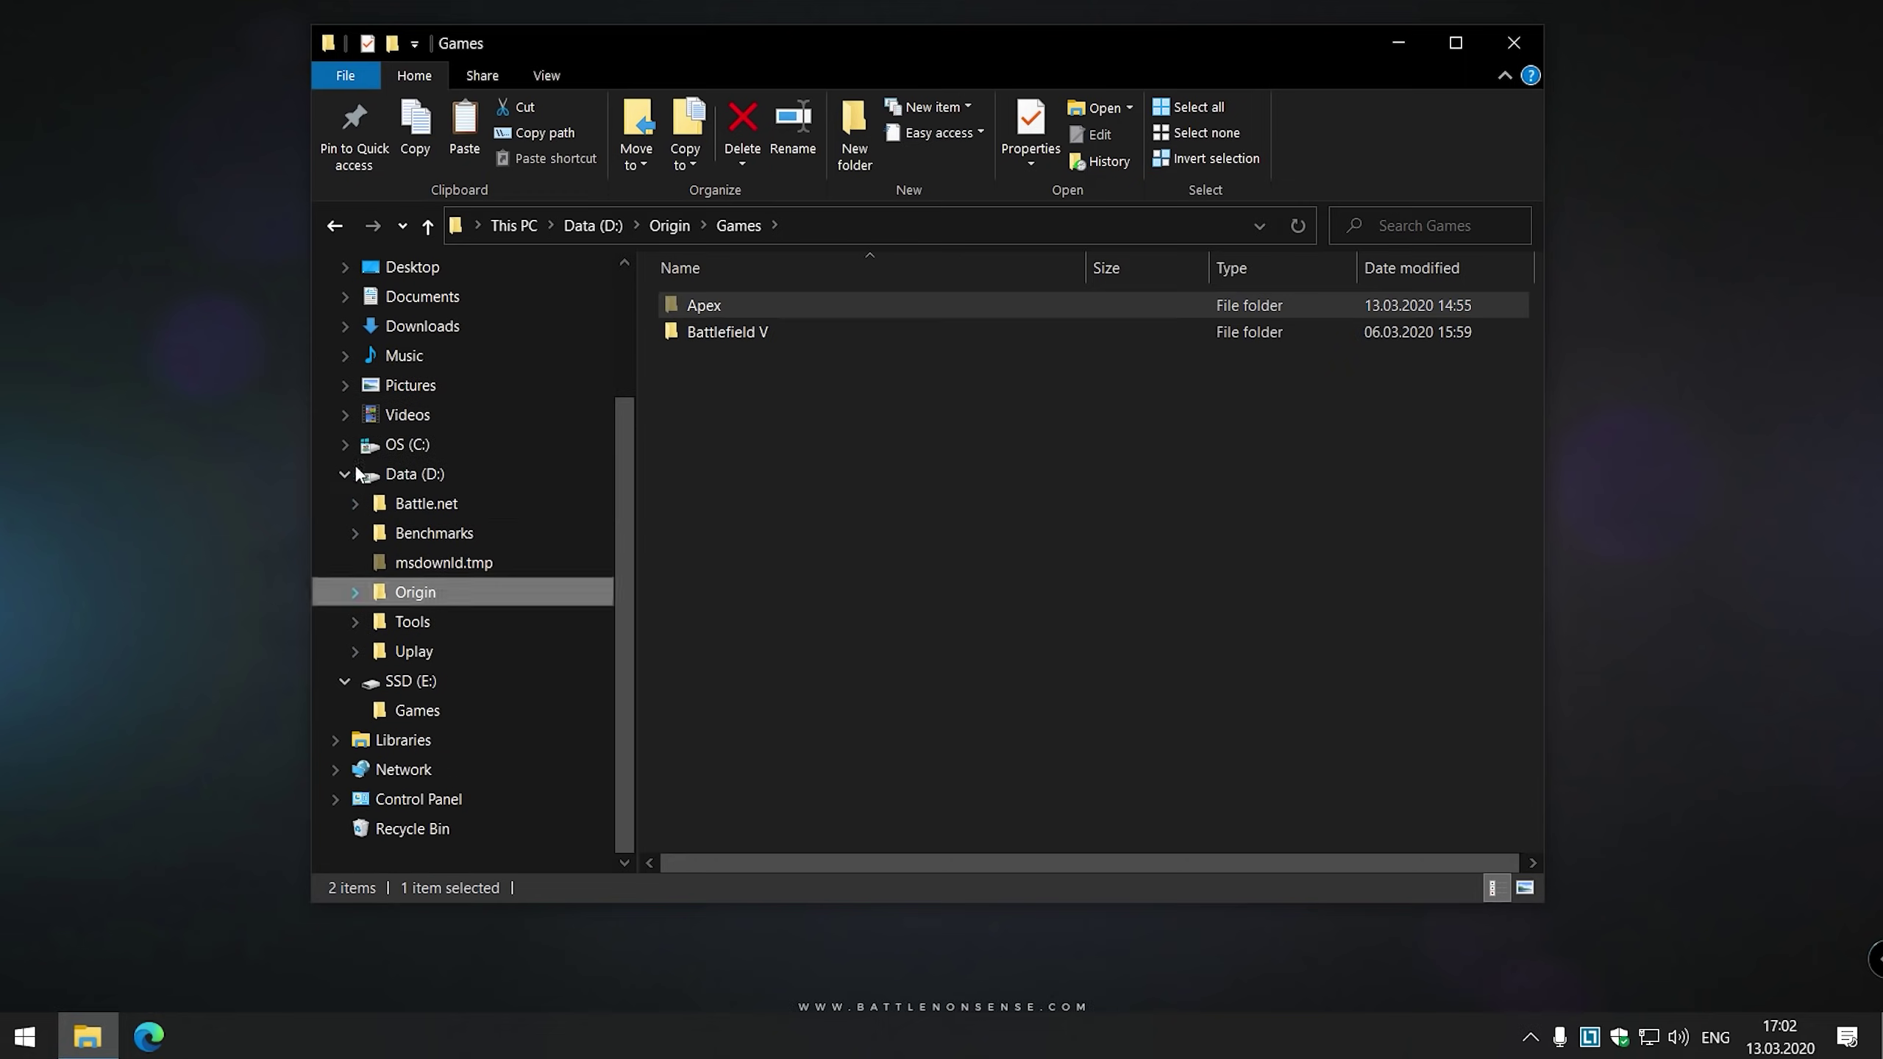
left_click(416, 710)
right_click(724, 420)
left_click(807, 590)
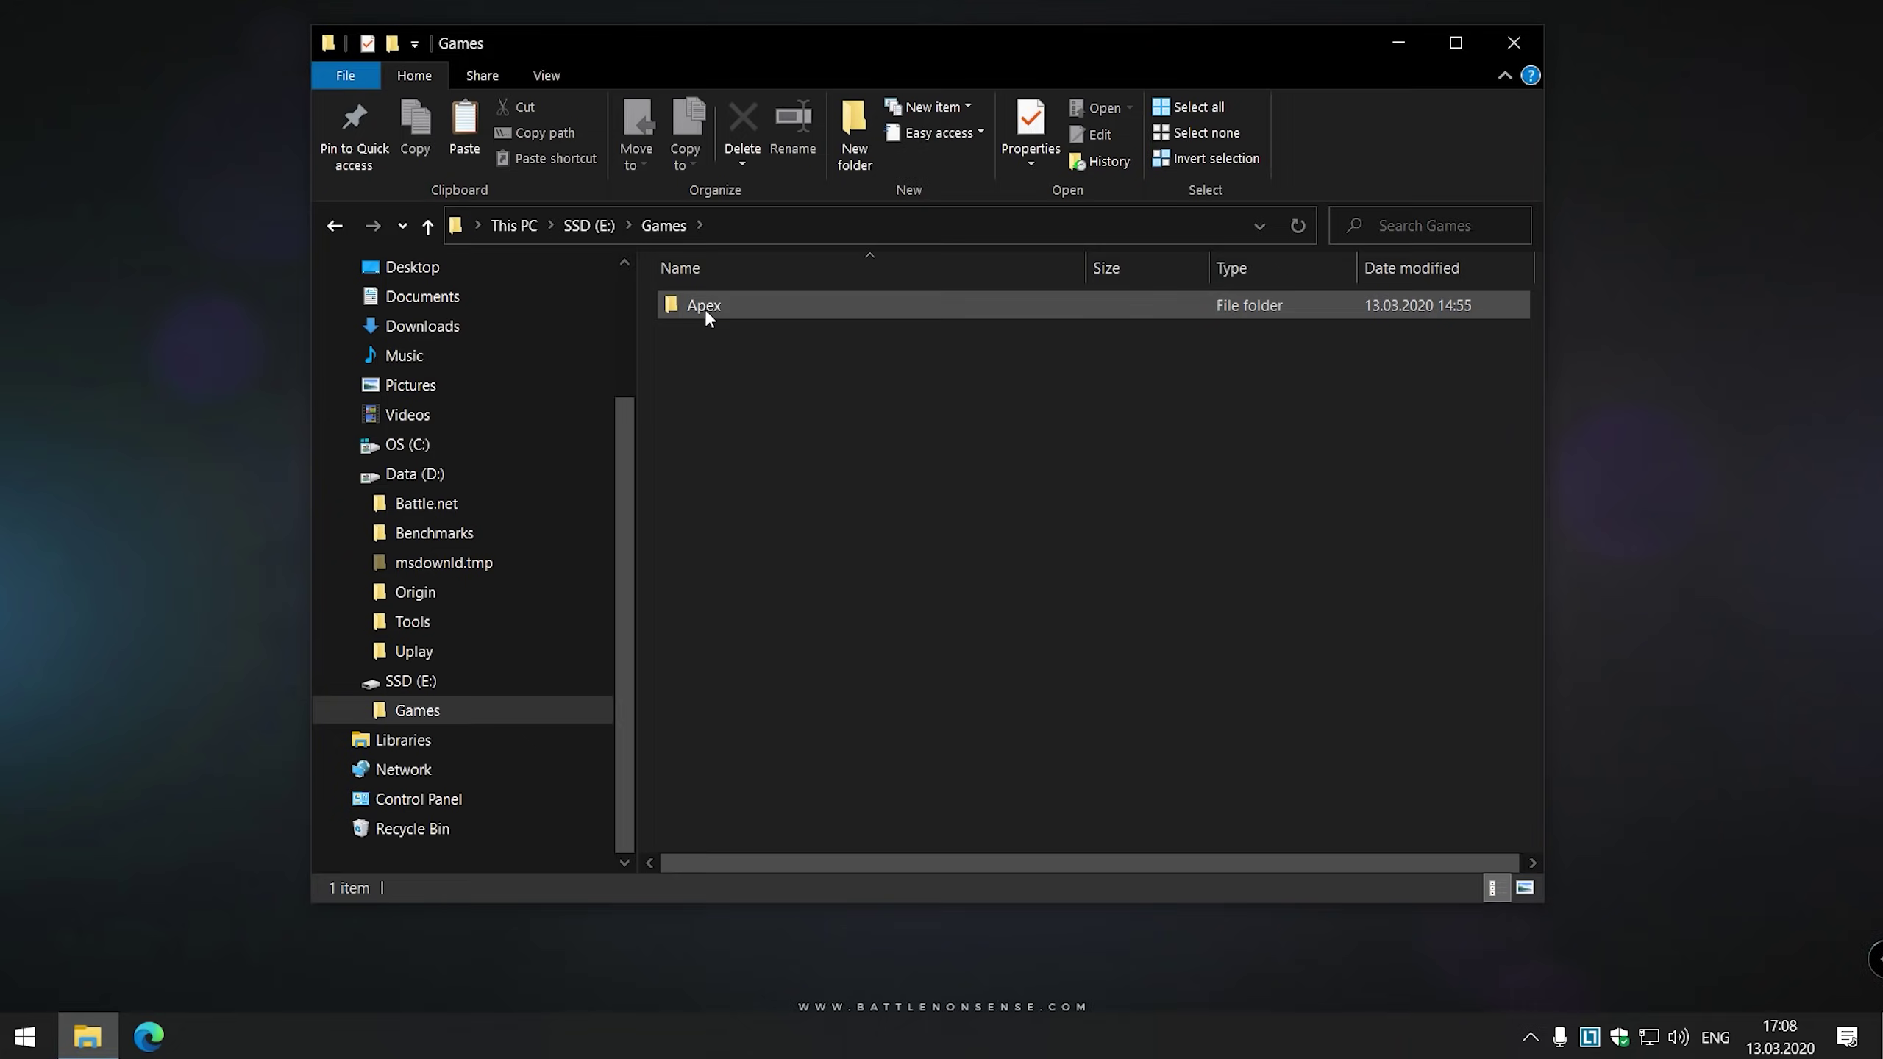
Step: Pick the moved Apex as link source and drop it as a junction in D:\Origin\Games
right_click(704, 309)
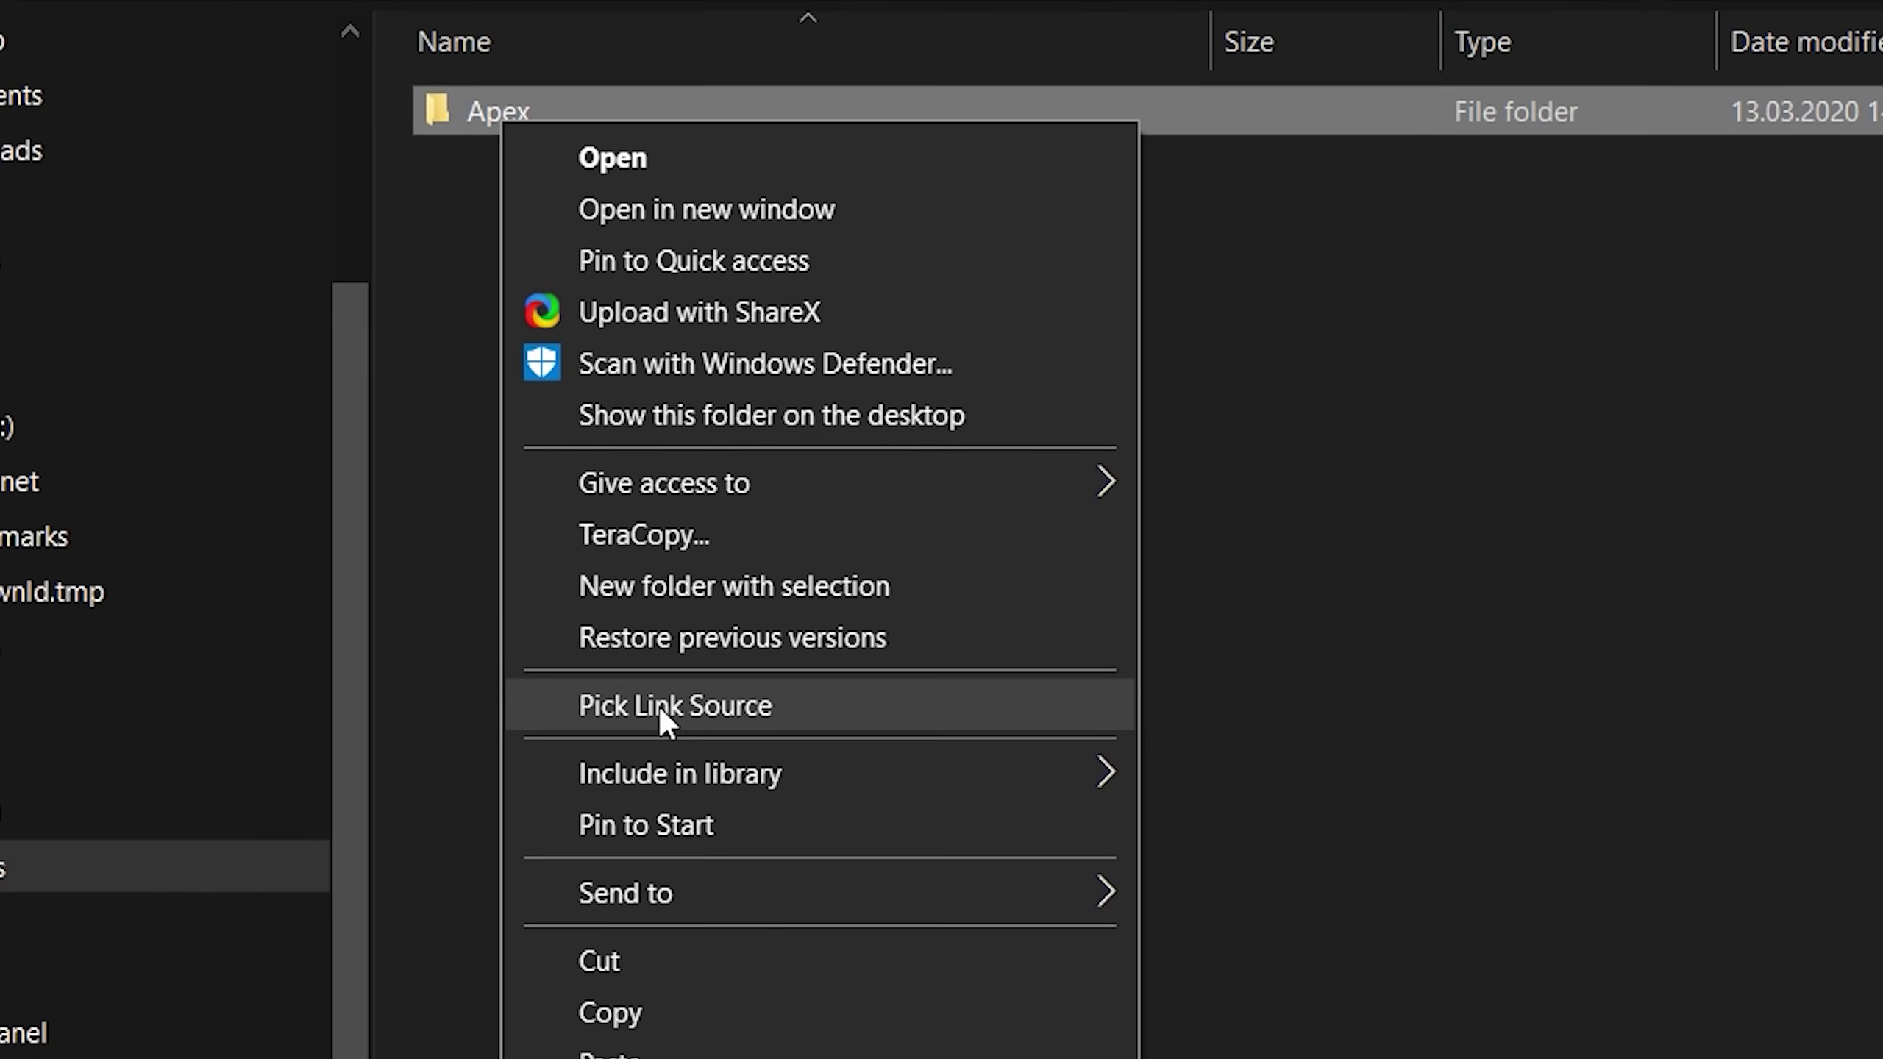
left_click(832, 854)
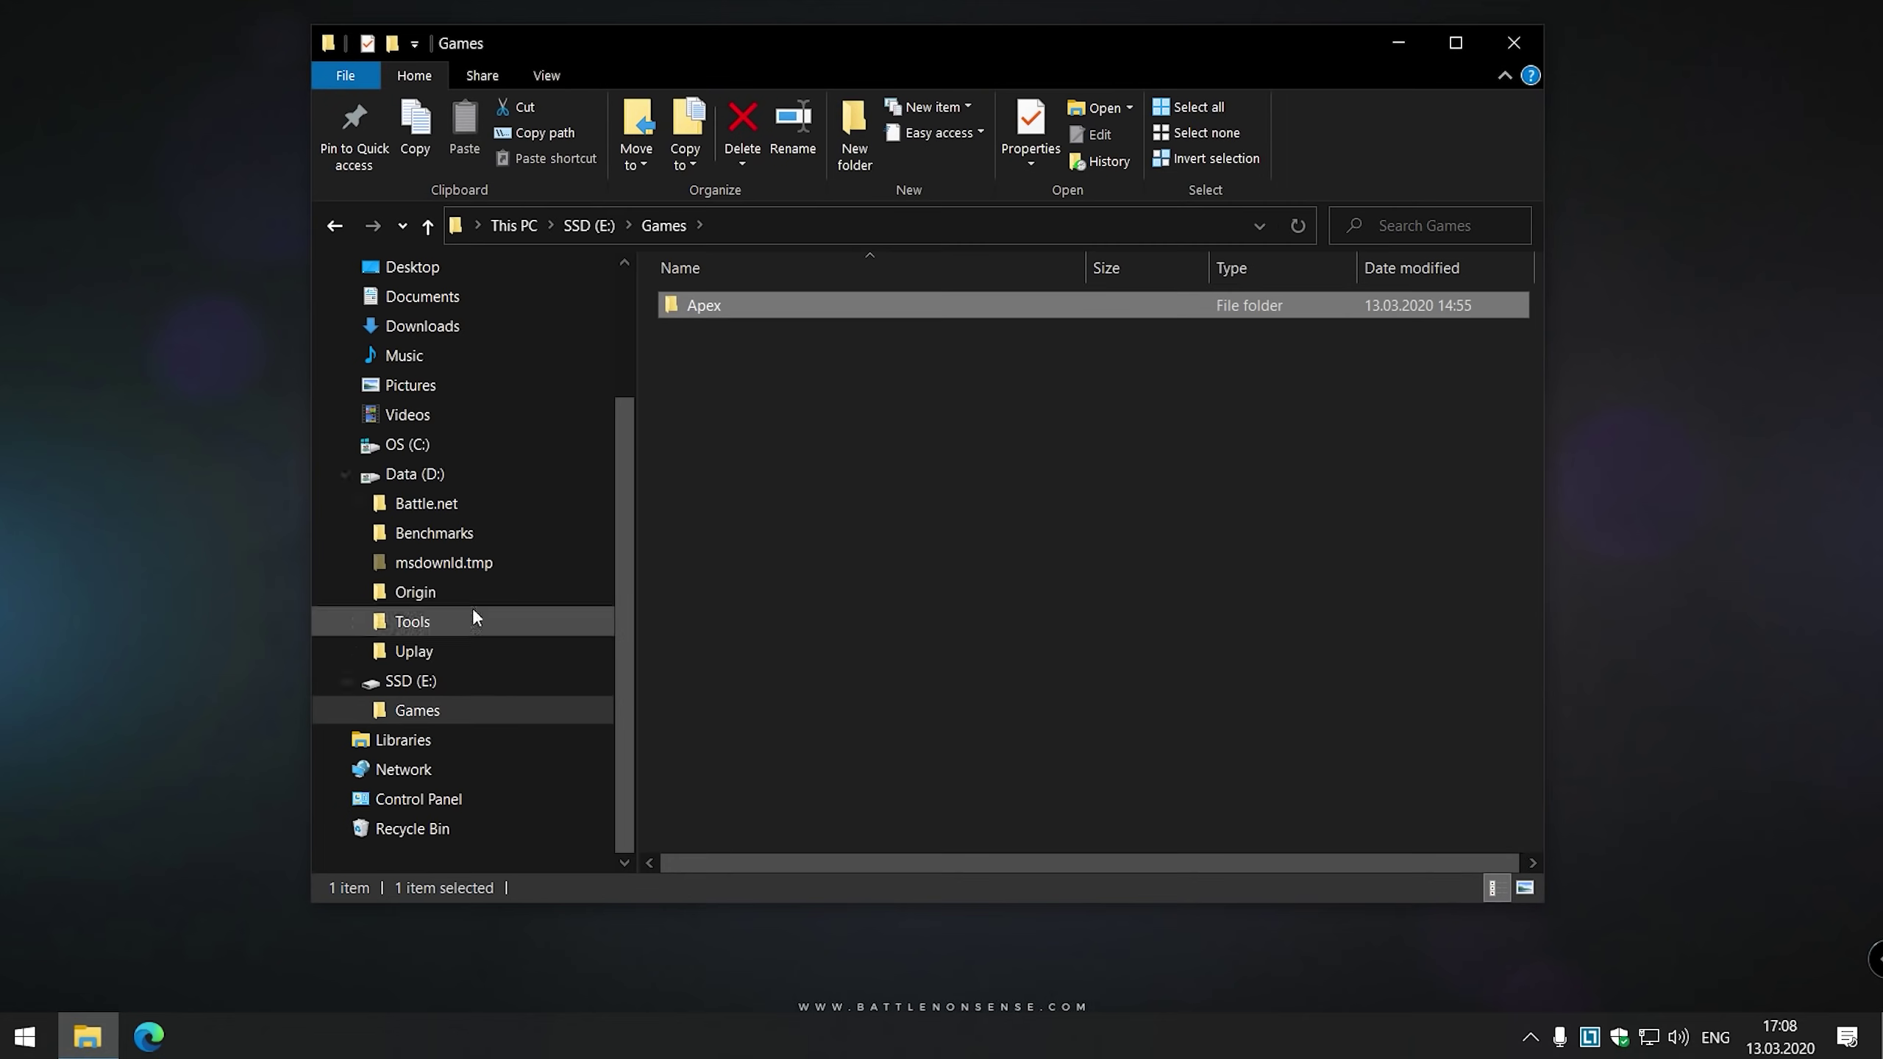
left_click(354, 592)
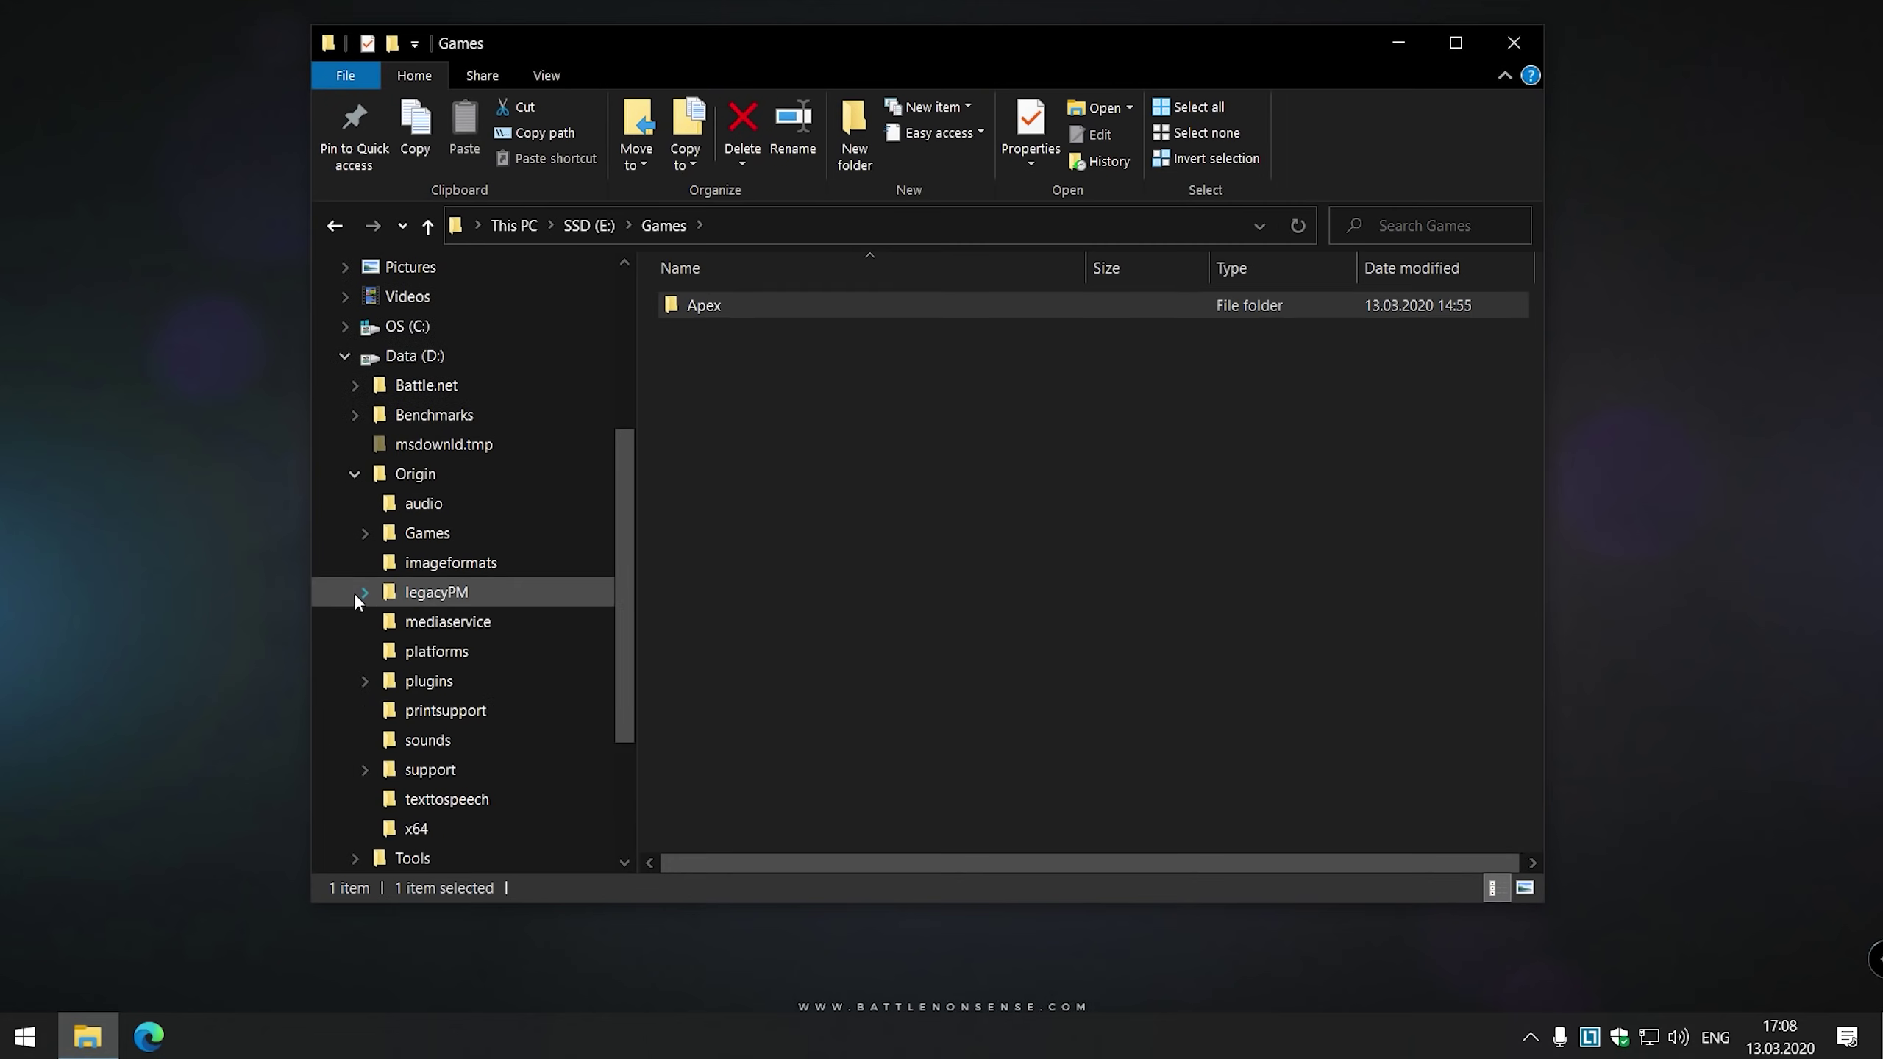
left_click(427, 532)
right_click(827, 391)
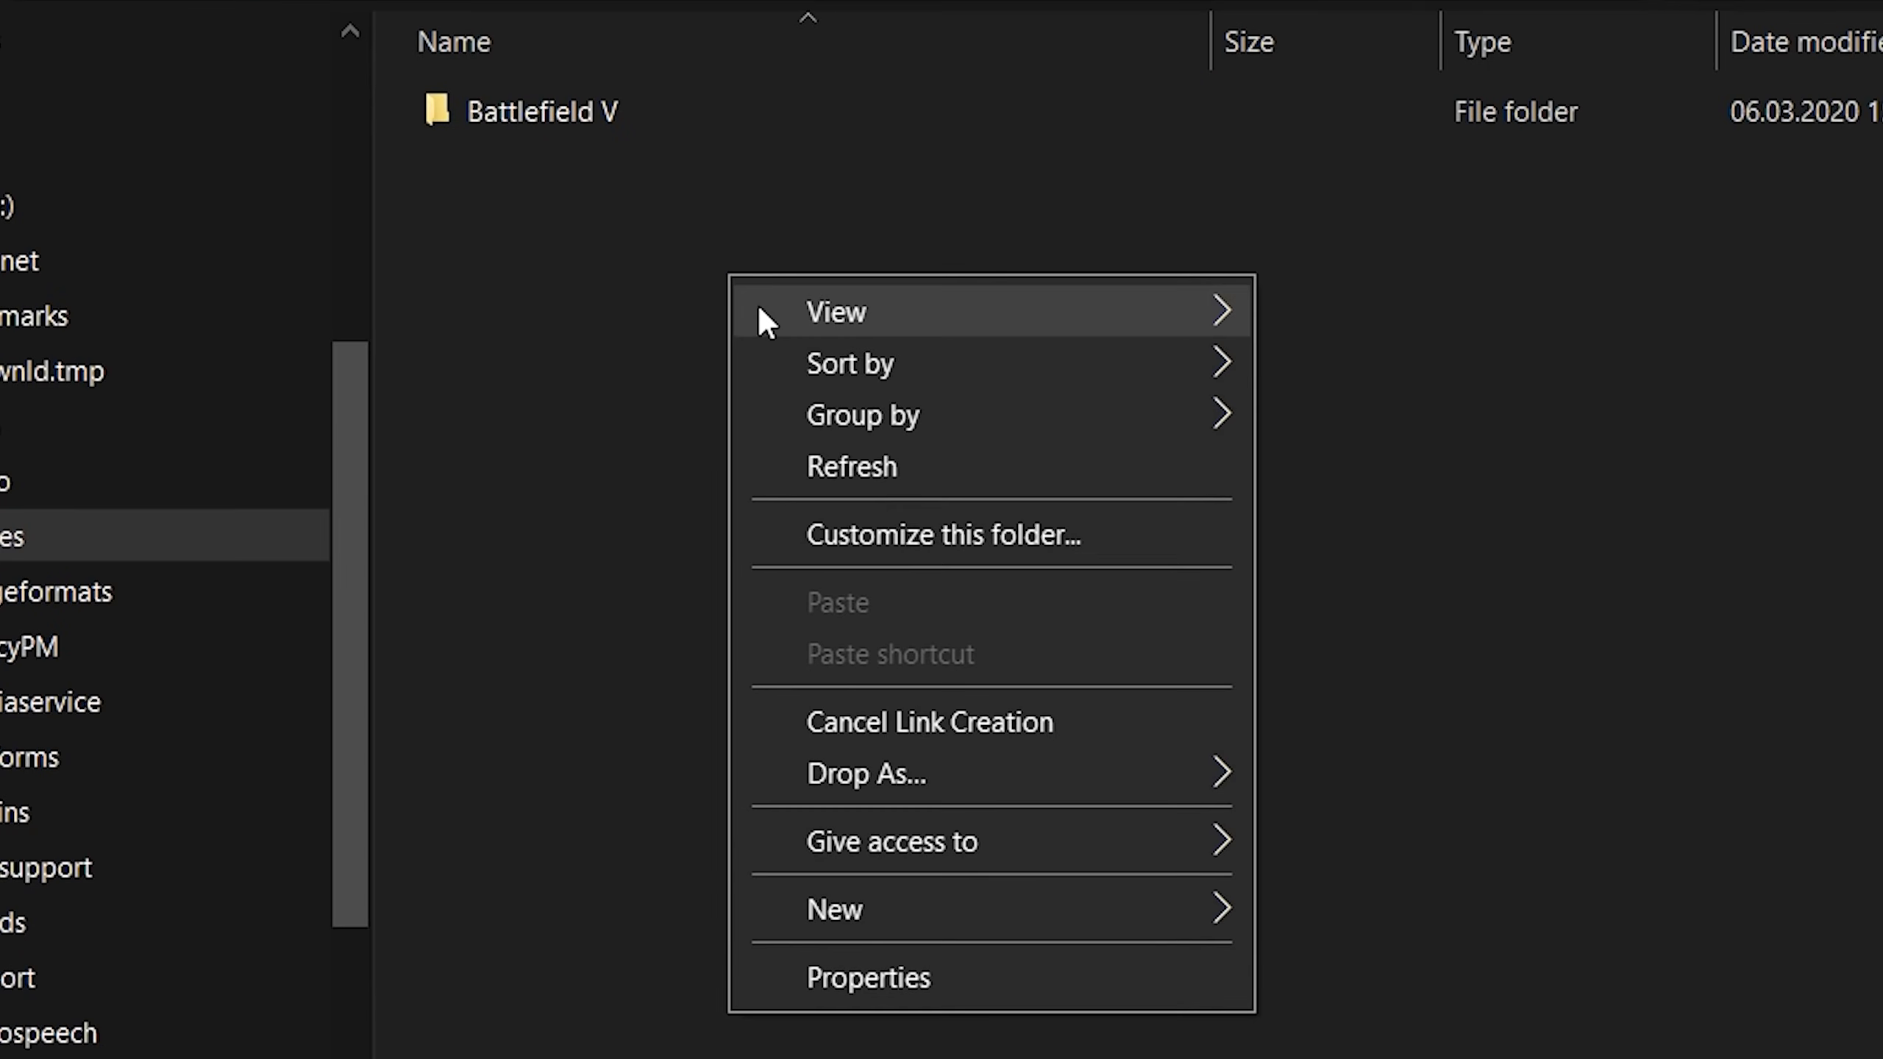
mouse_move(957, 665)
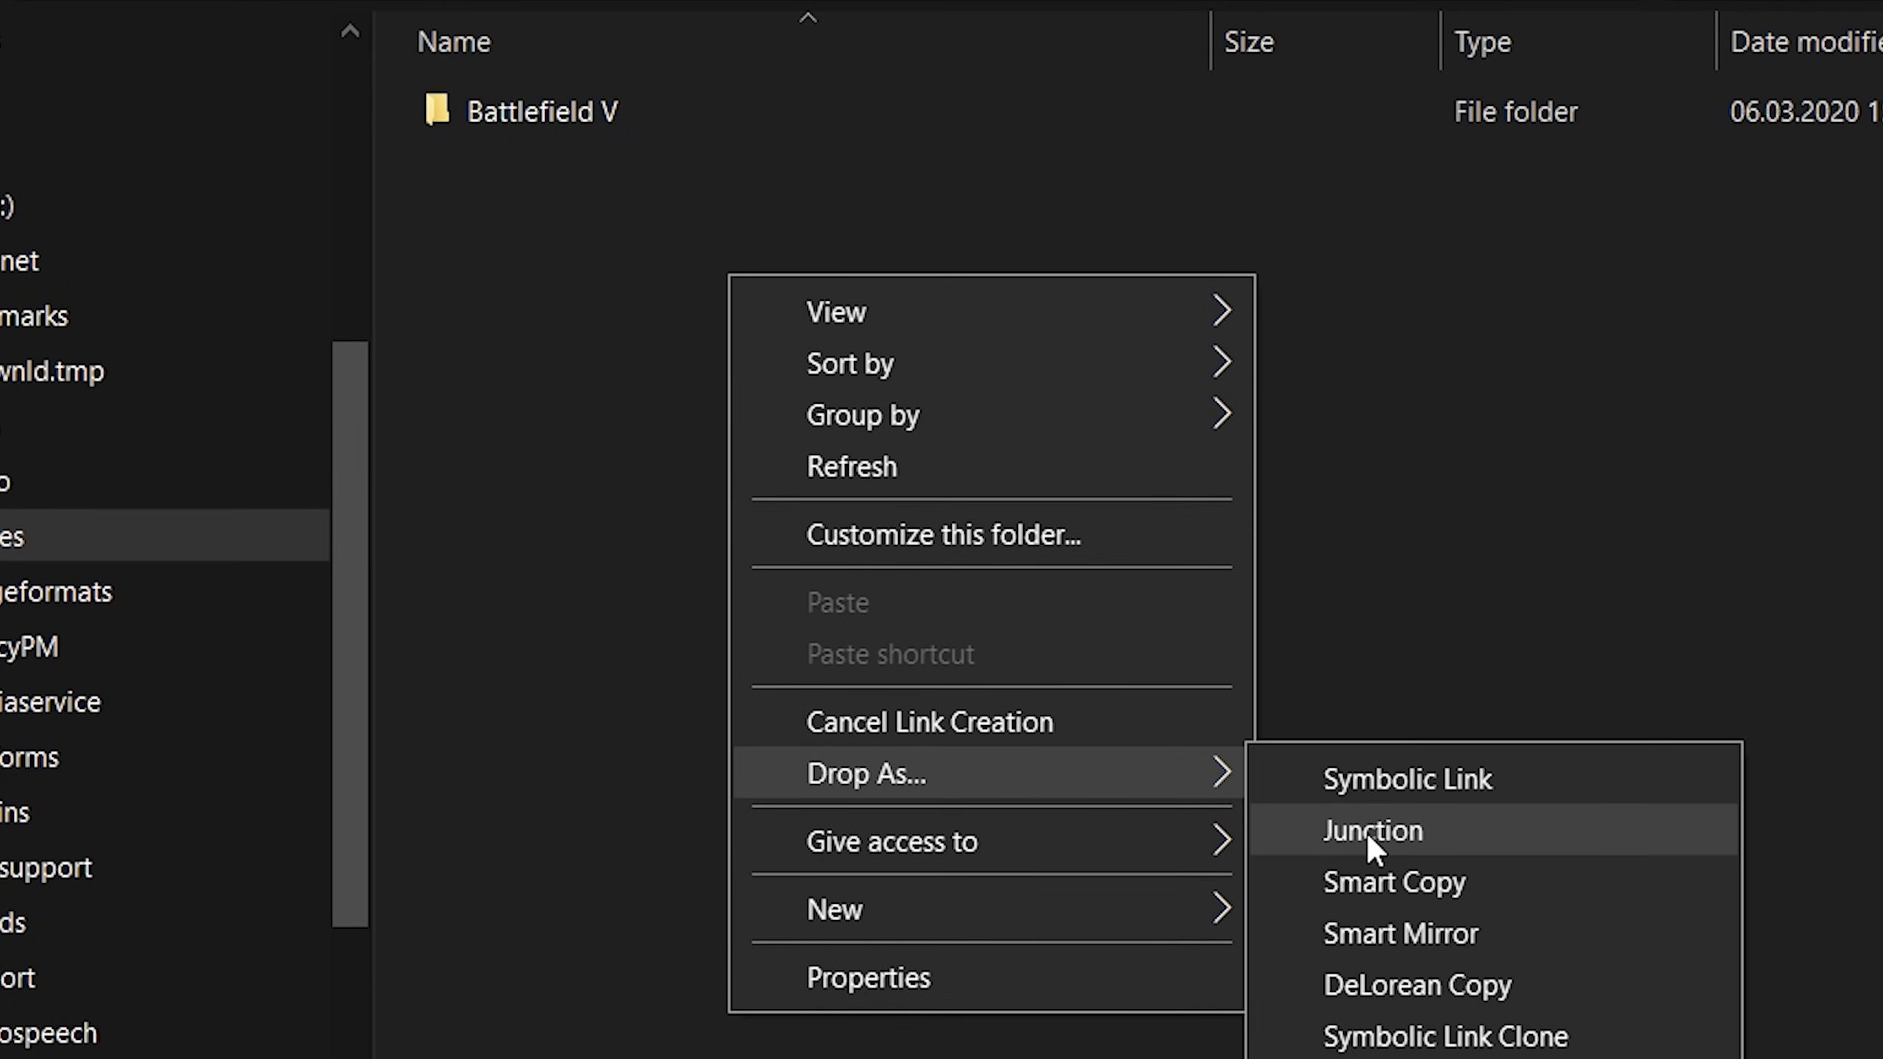
left_click(1366, 830)
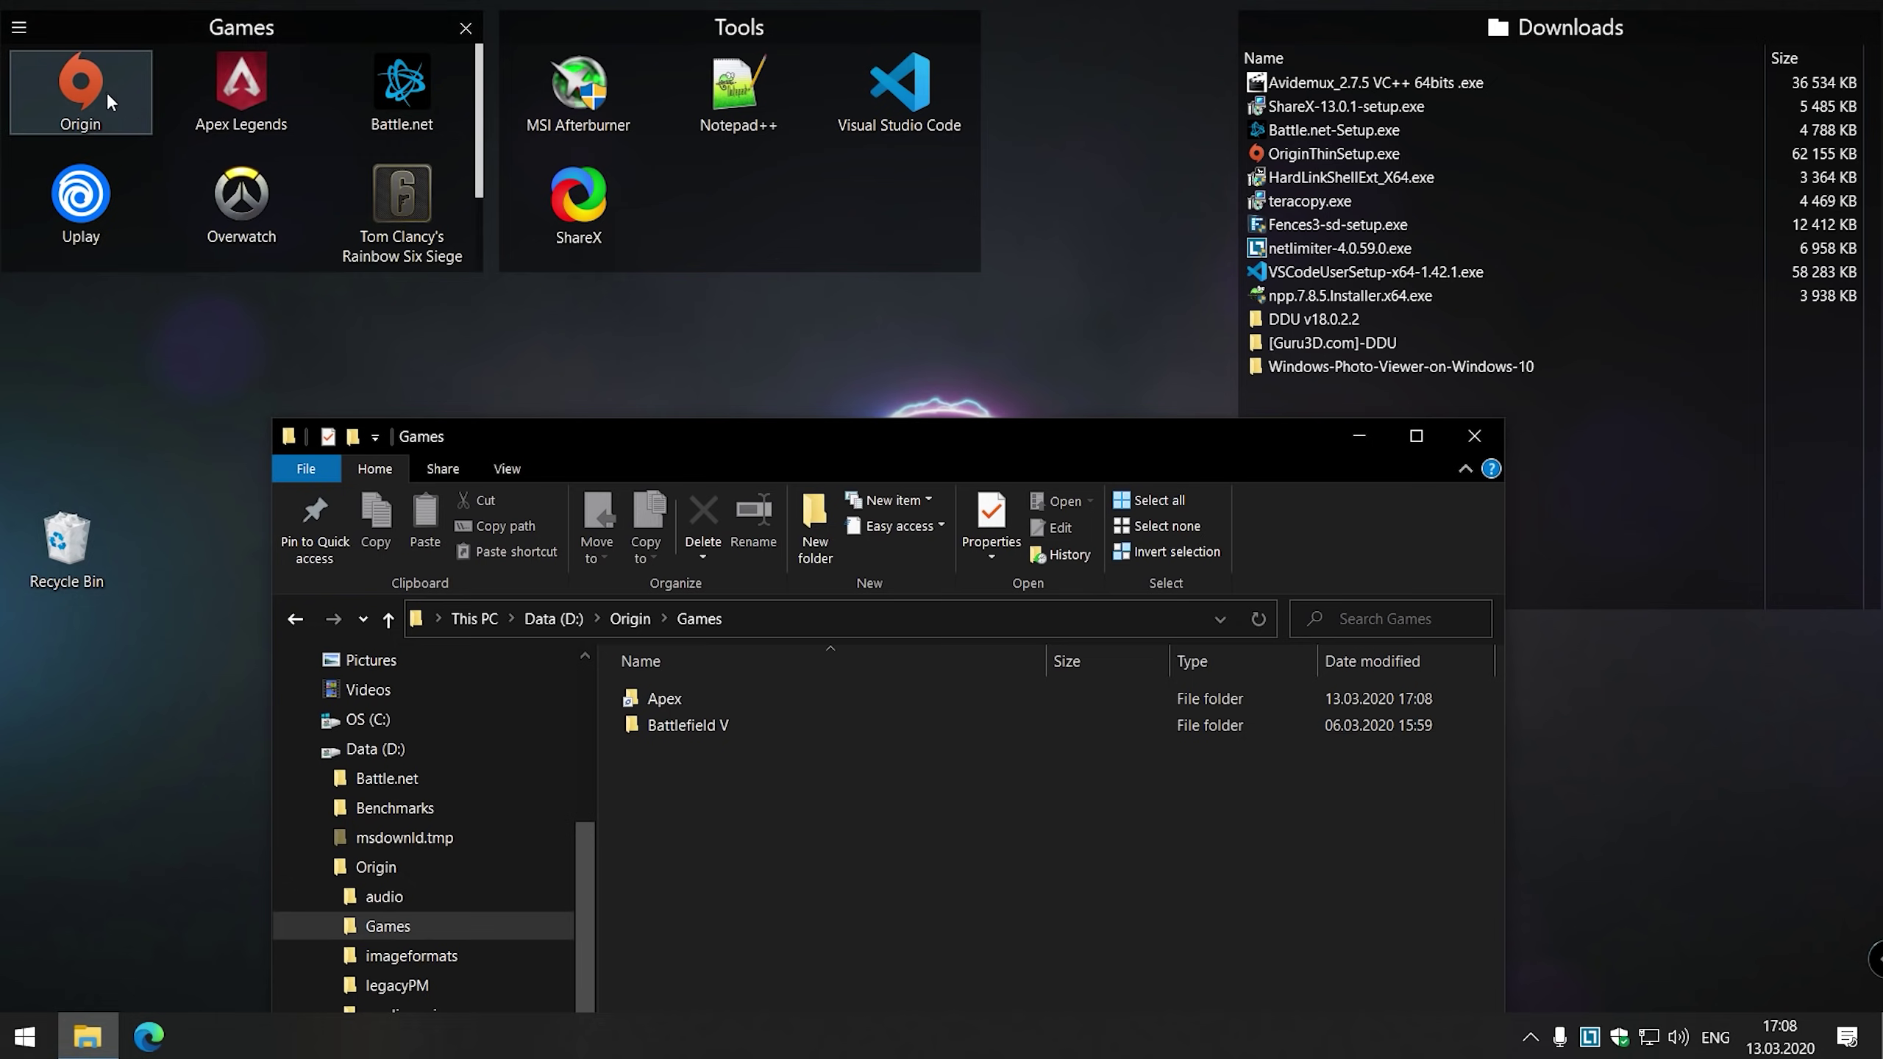
Step: Start Apex Legends from Origin's game library
double_click(91, 86)
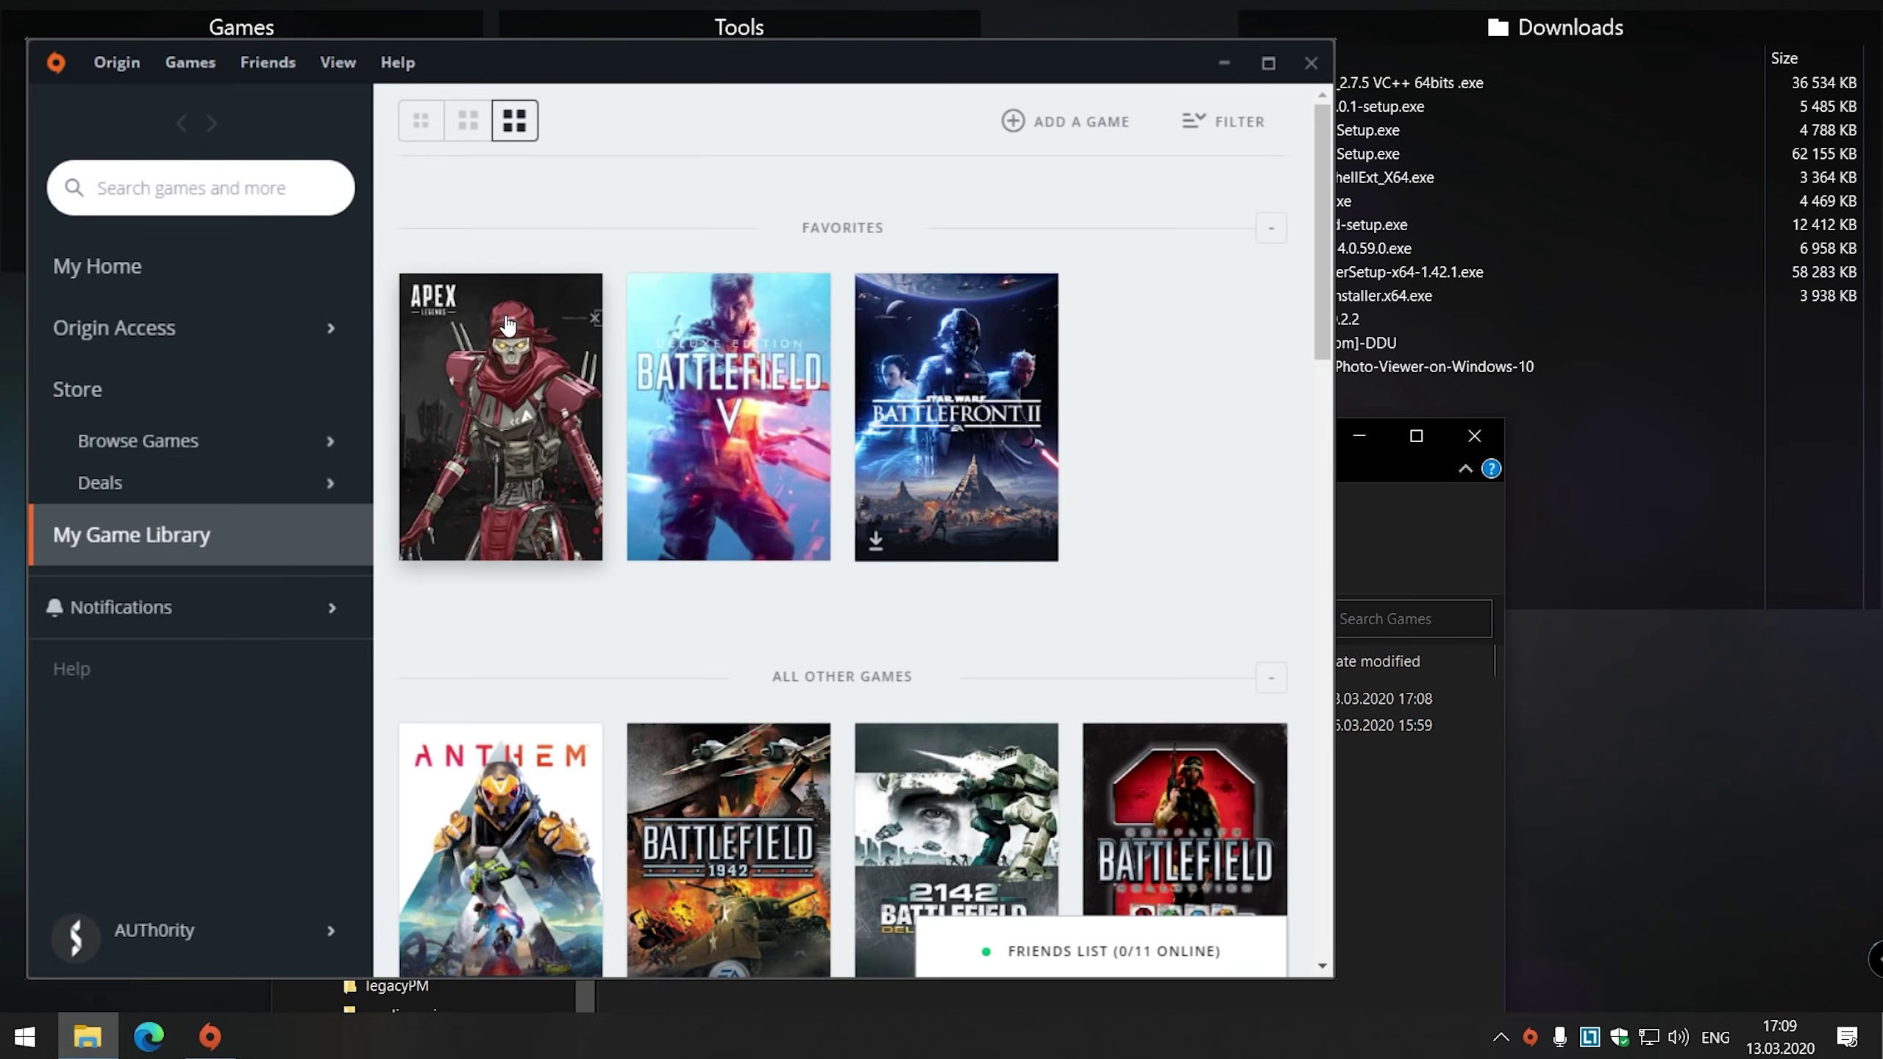
left_click(507, 324)
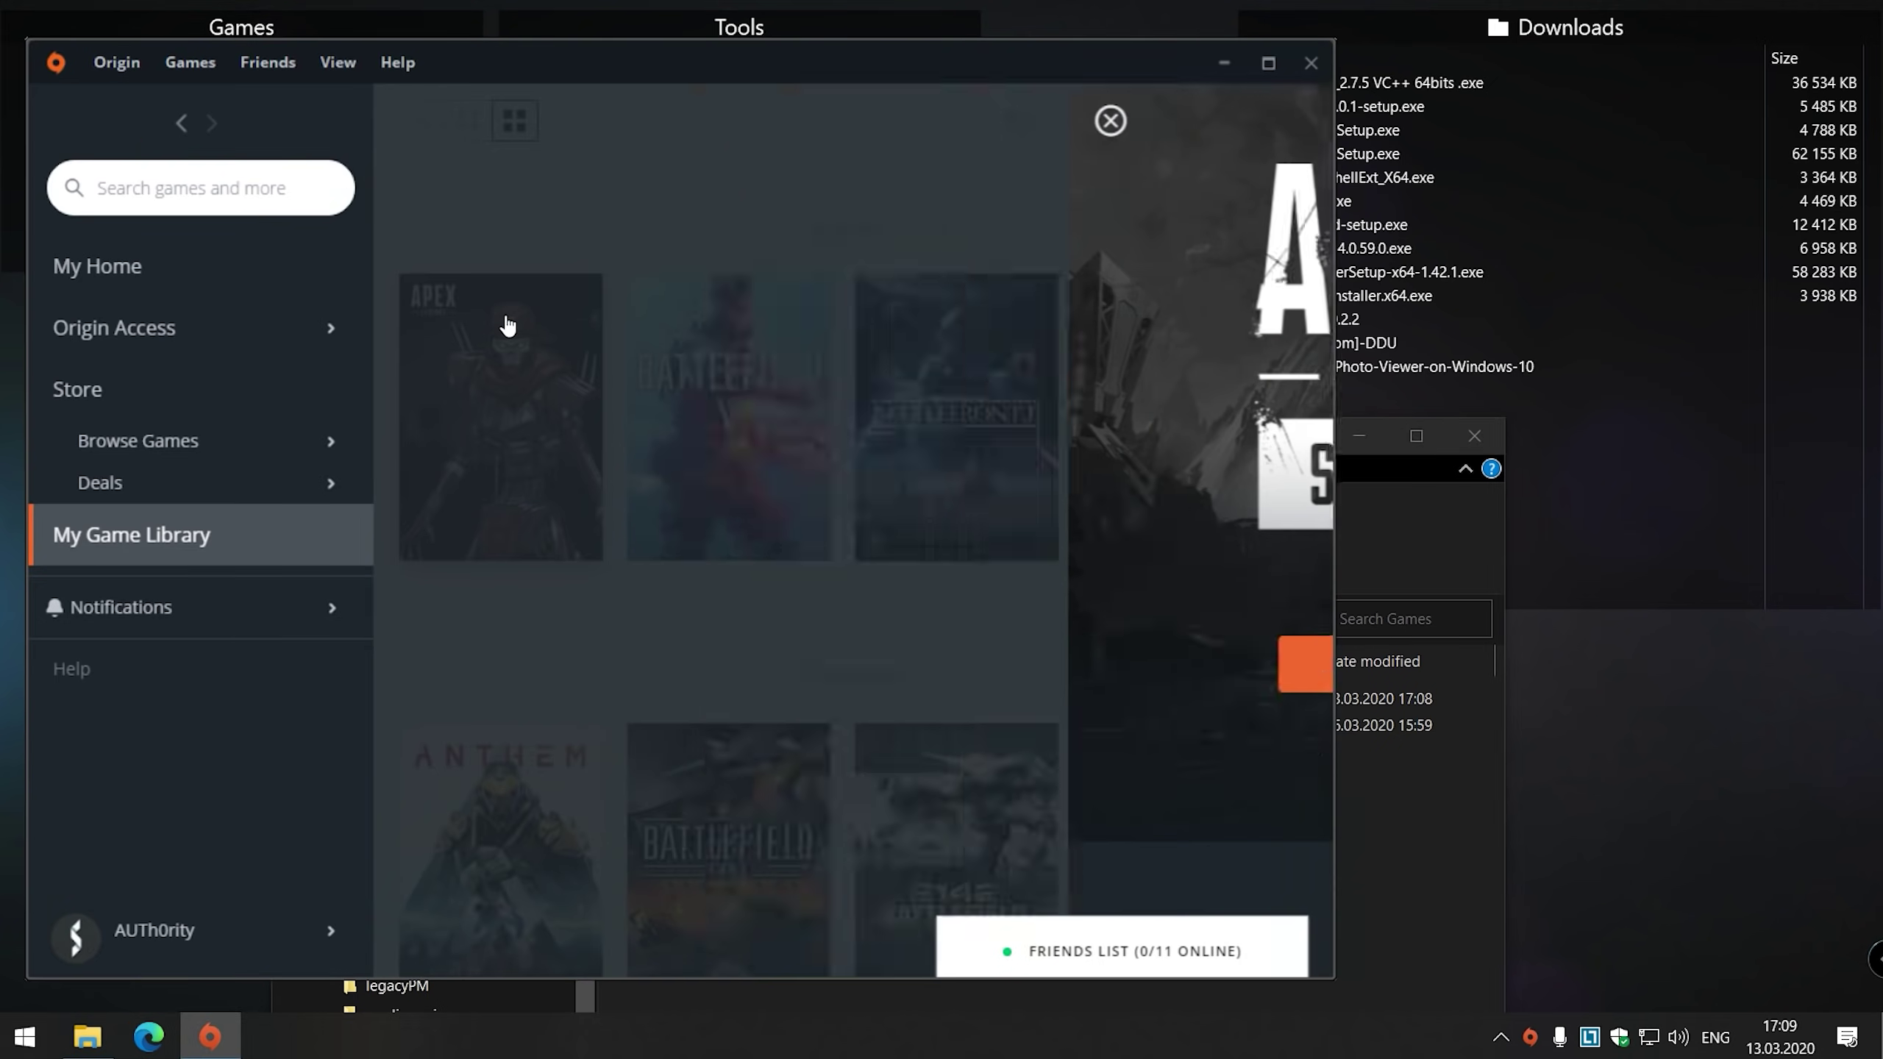
left_click(908, 622)
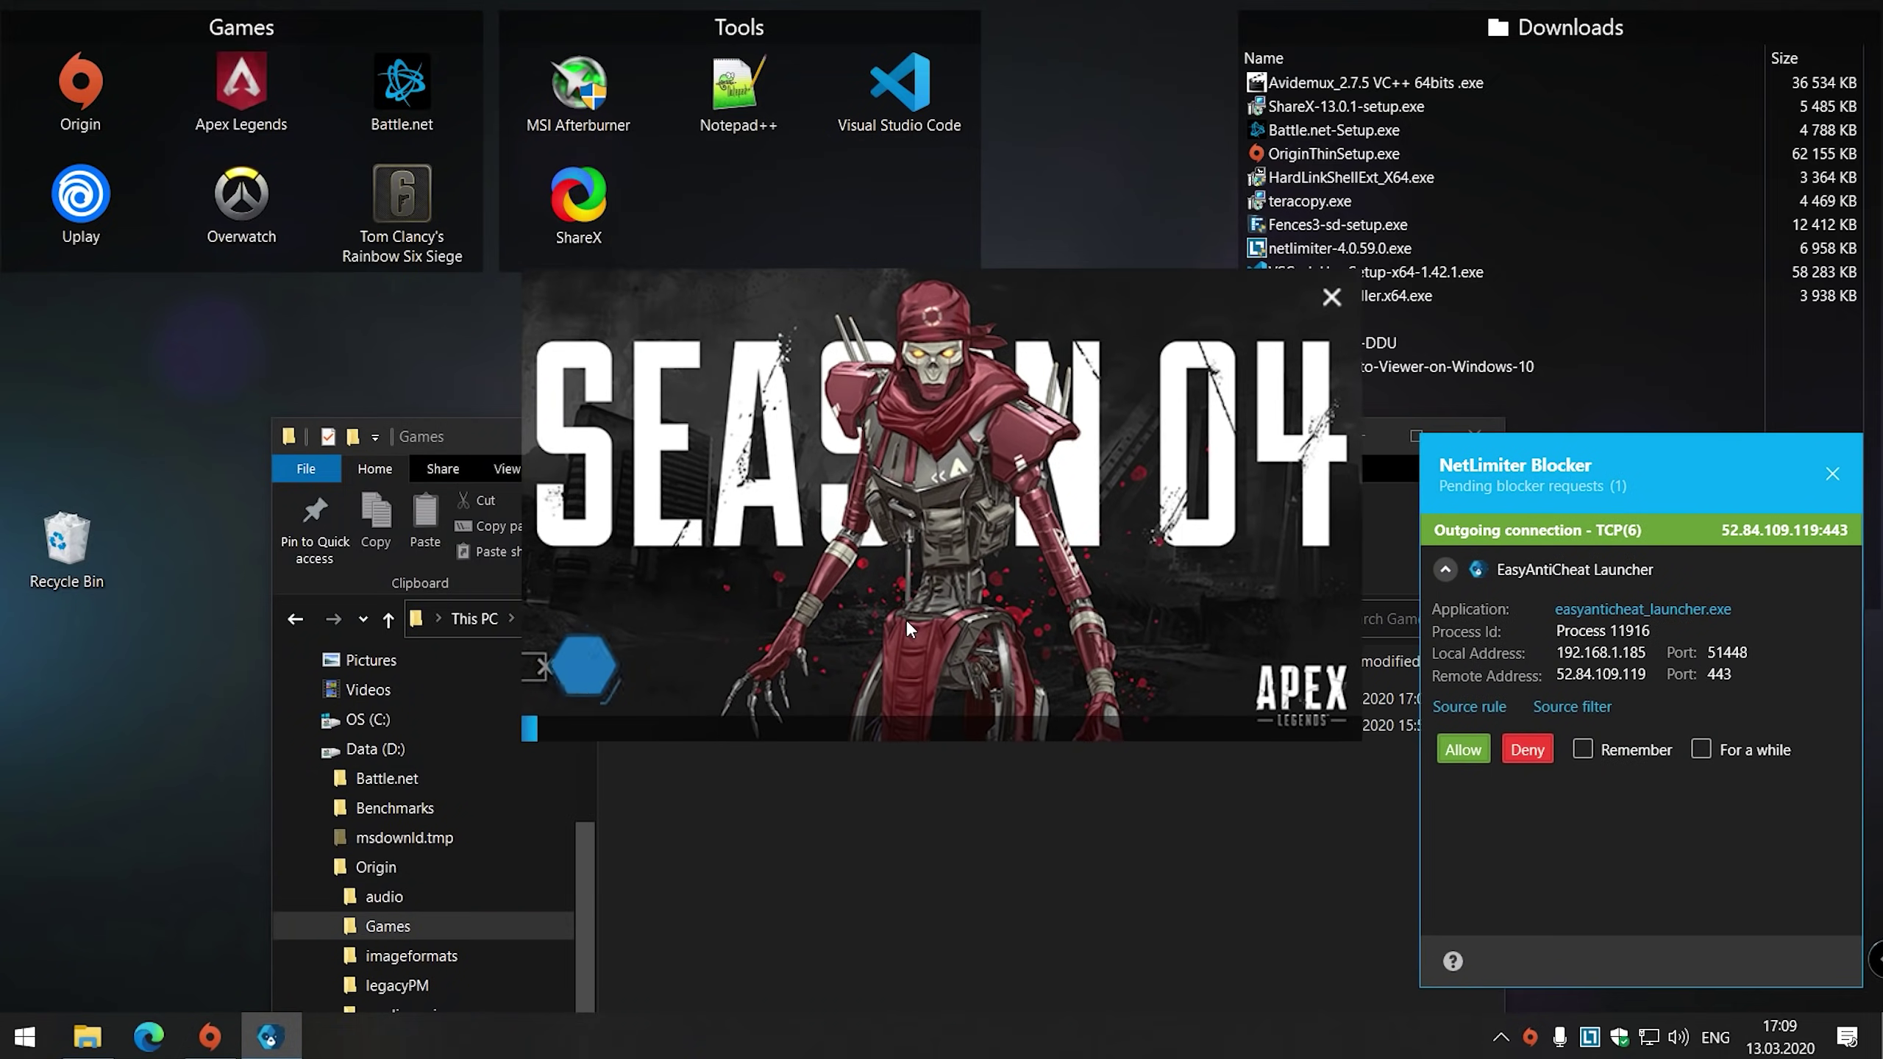
Step: Permanently allow the anti-cheat launcher's outgoing connection in NetLimiter and get past the title screen
left_click(1582, 742)
left_click(1473, 745)
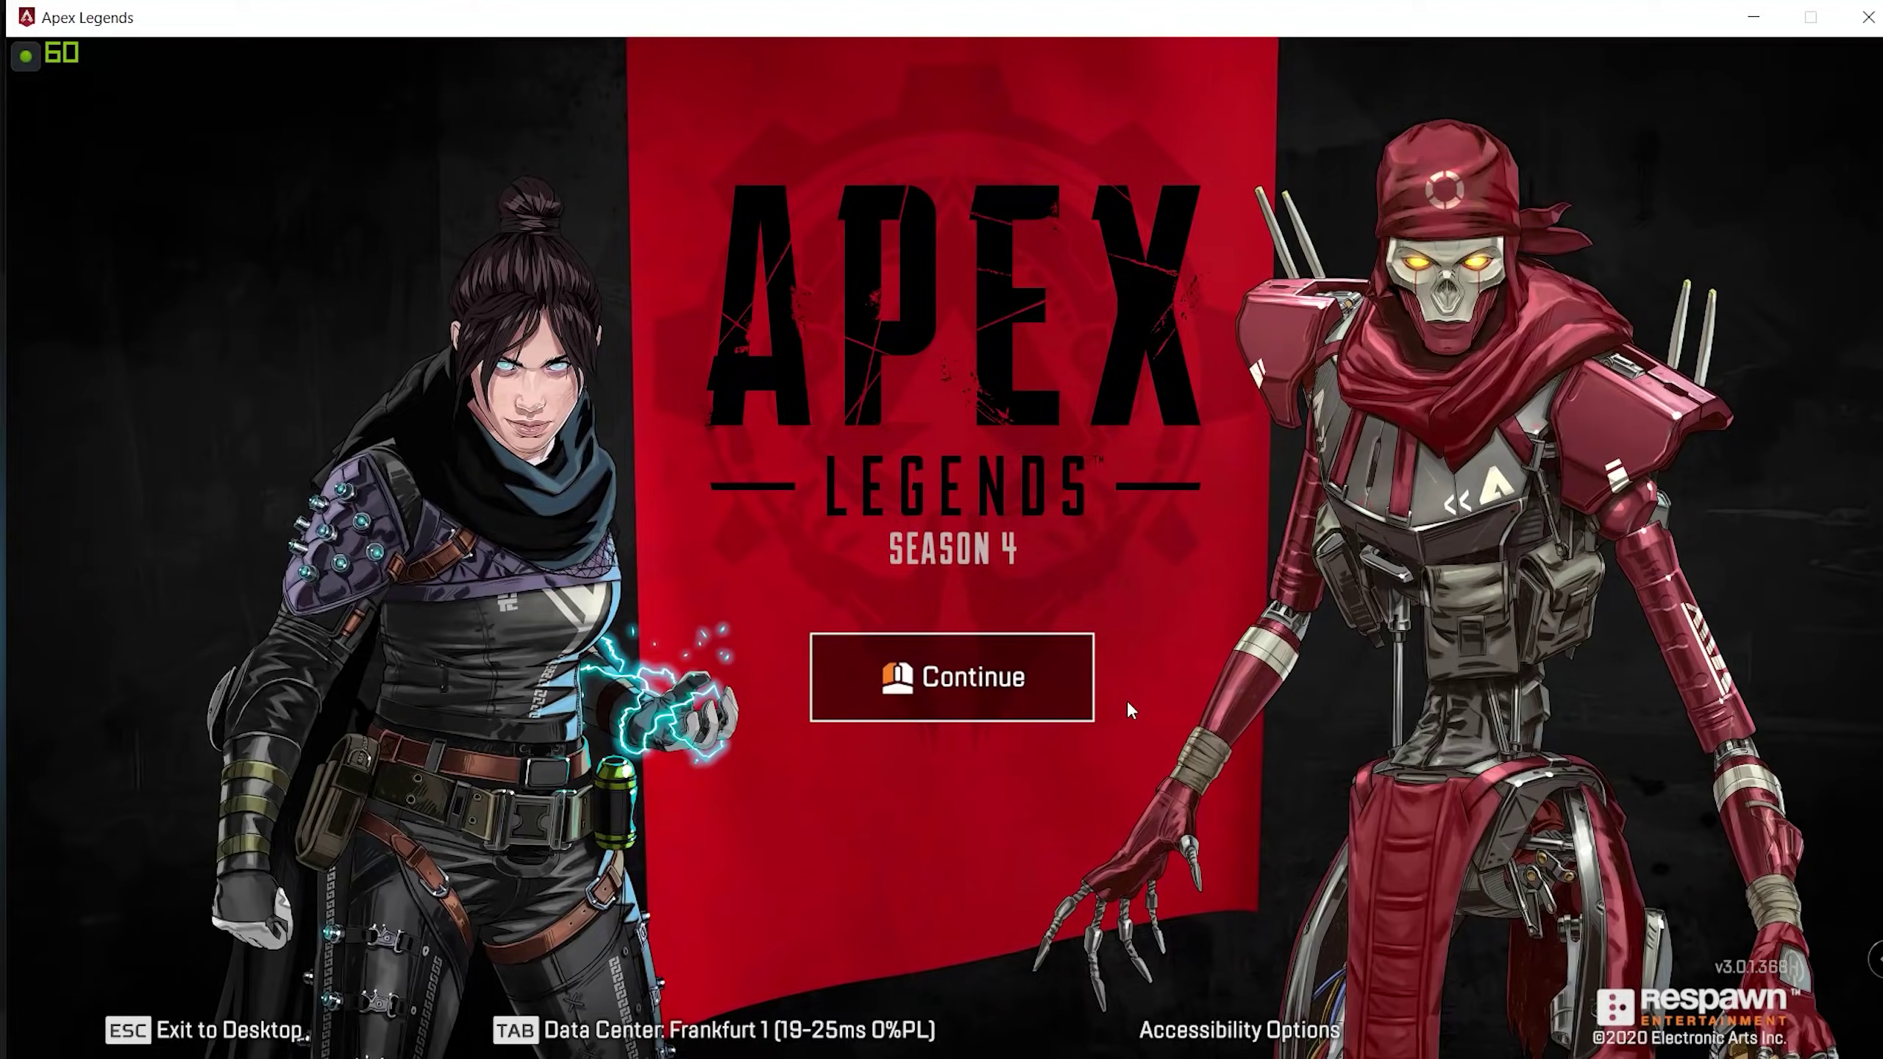
left_click(1127, 703)
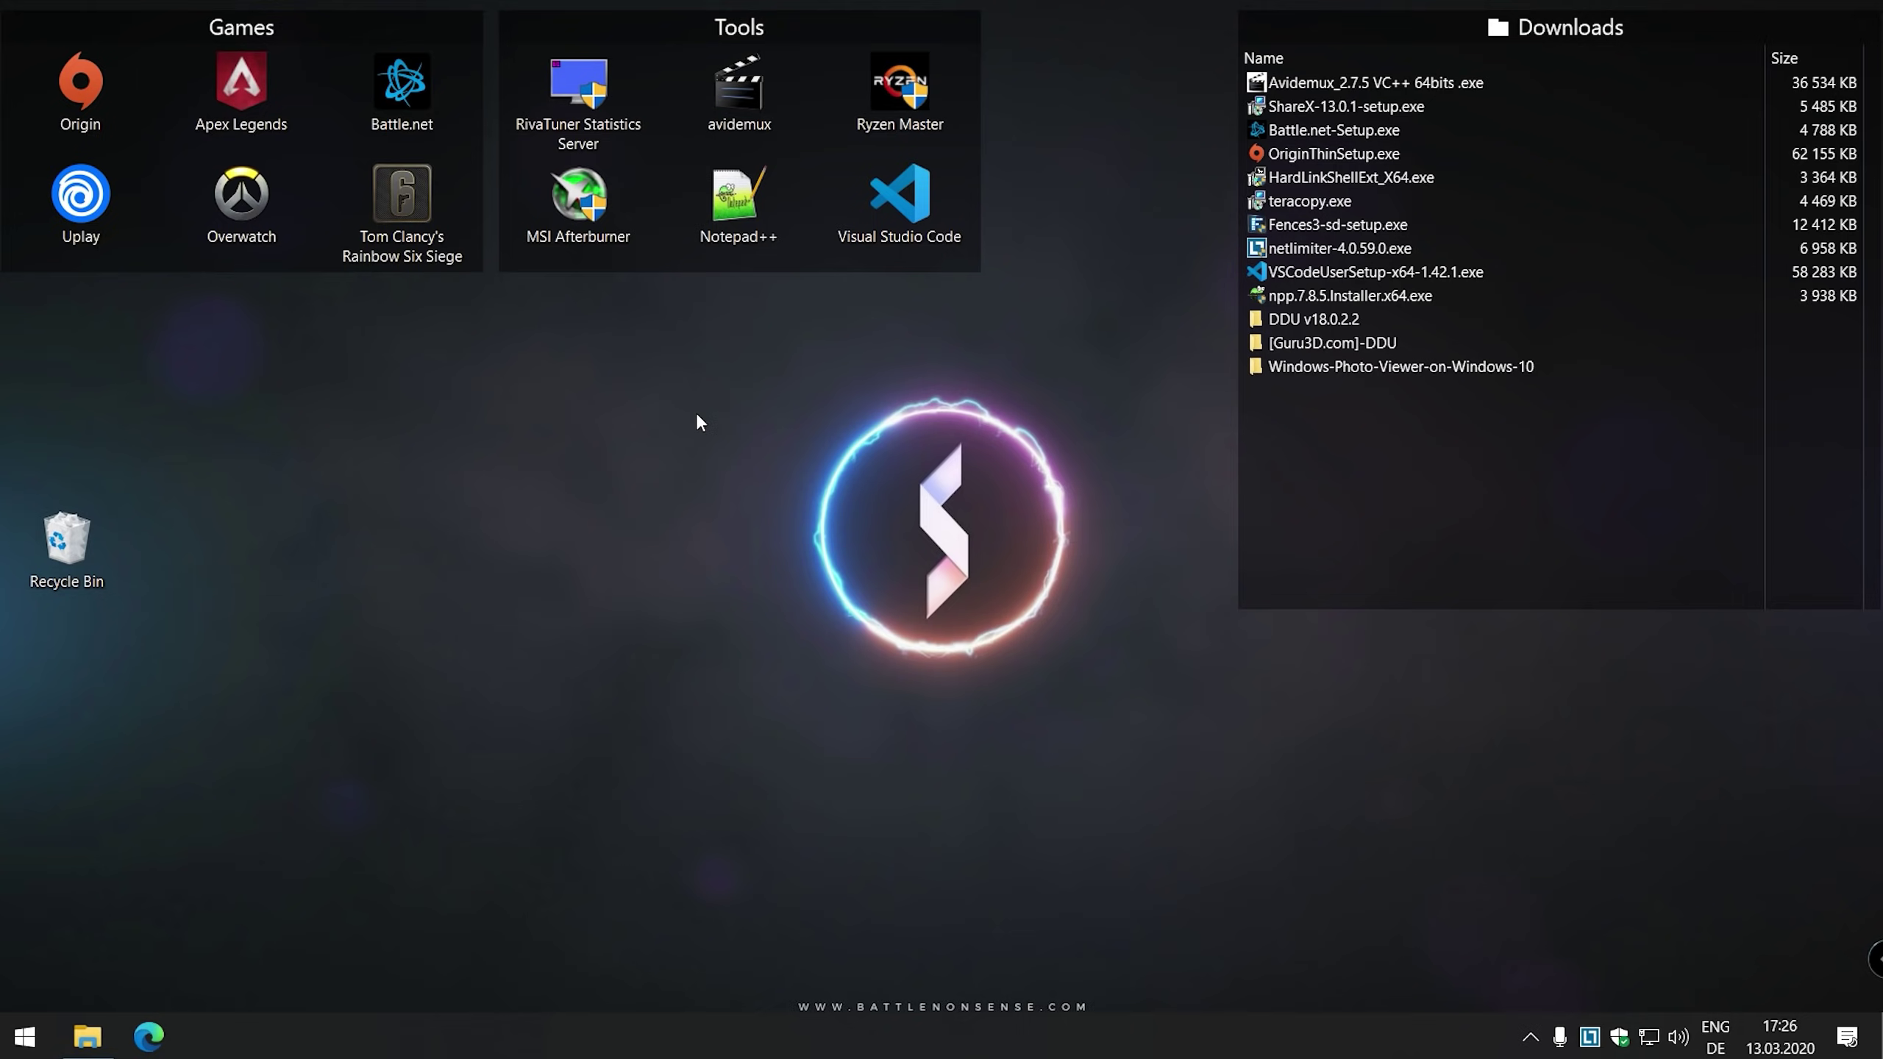
Step: Load the second Overwatch recording in Avidemux with a double-size preview
double_click(739, 127)
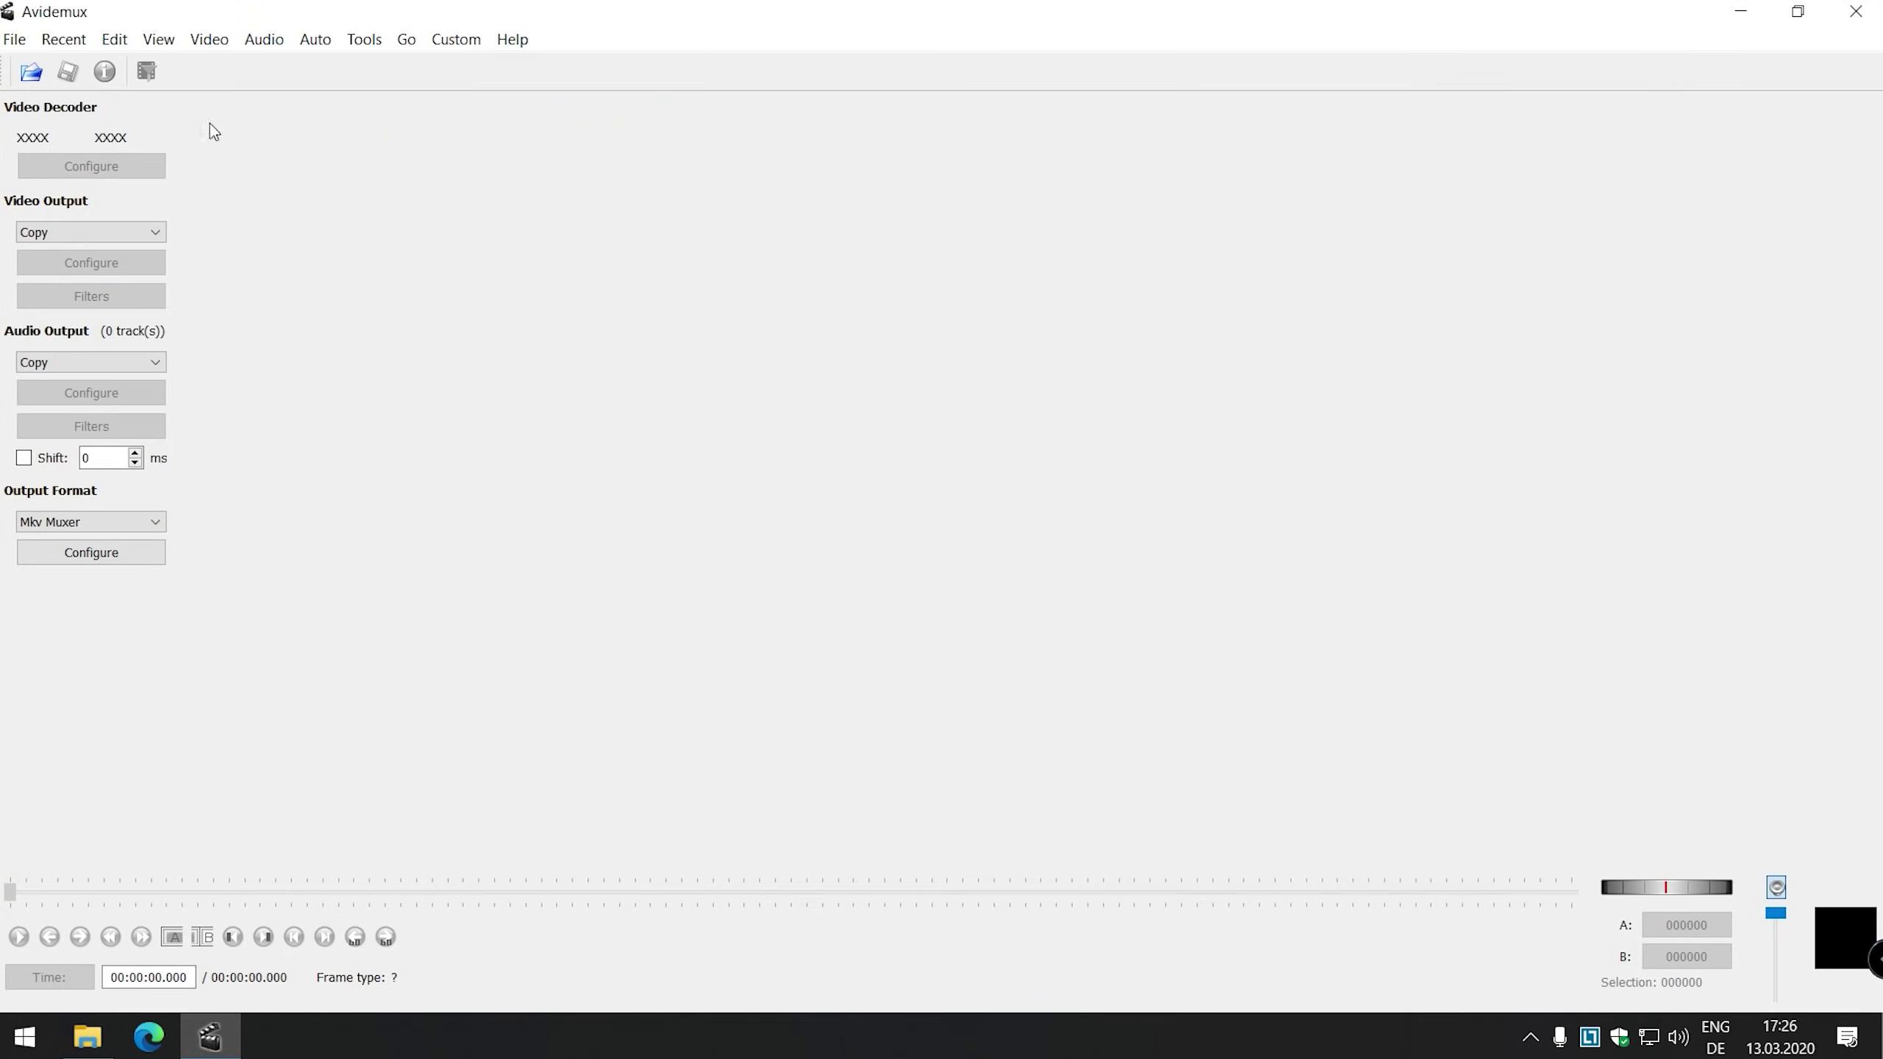
left_click(30, 71)
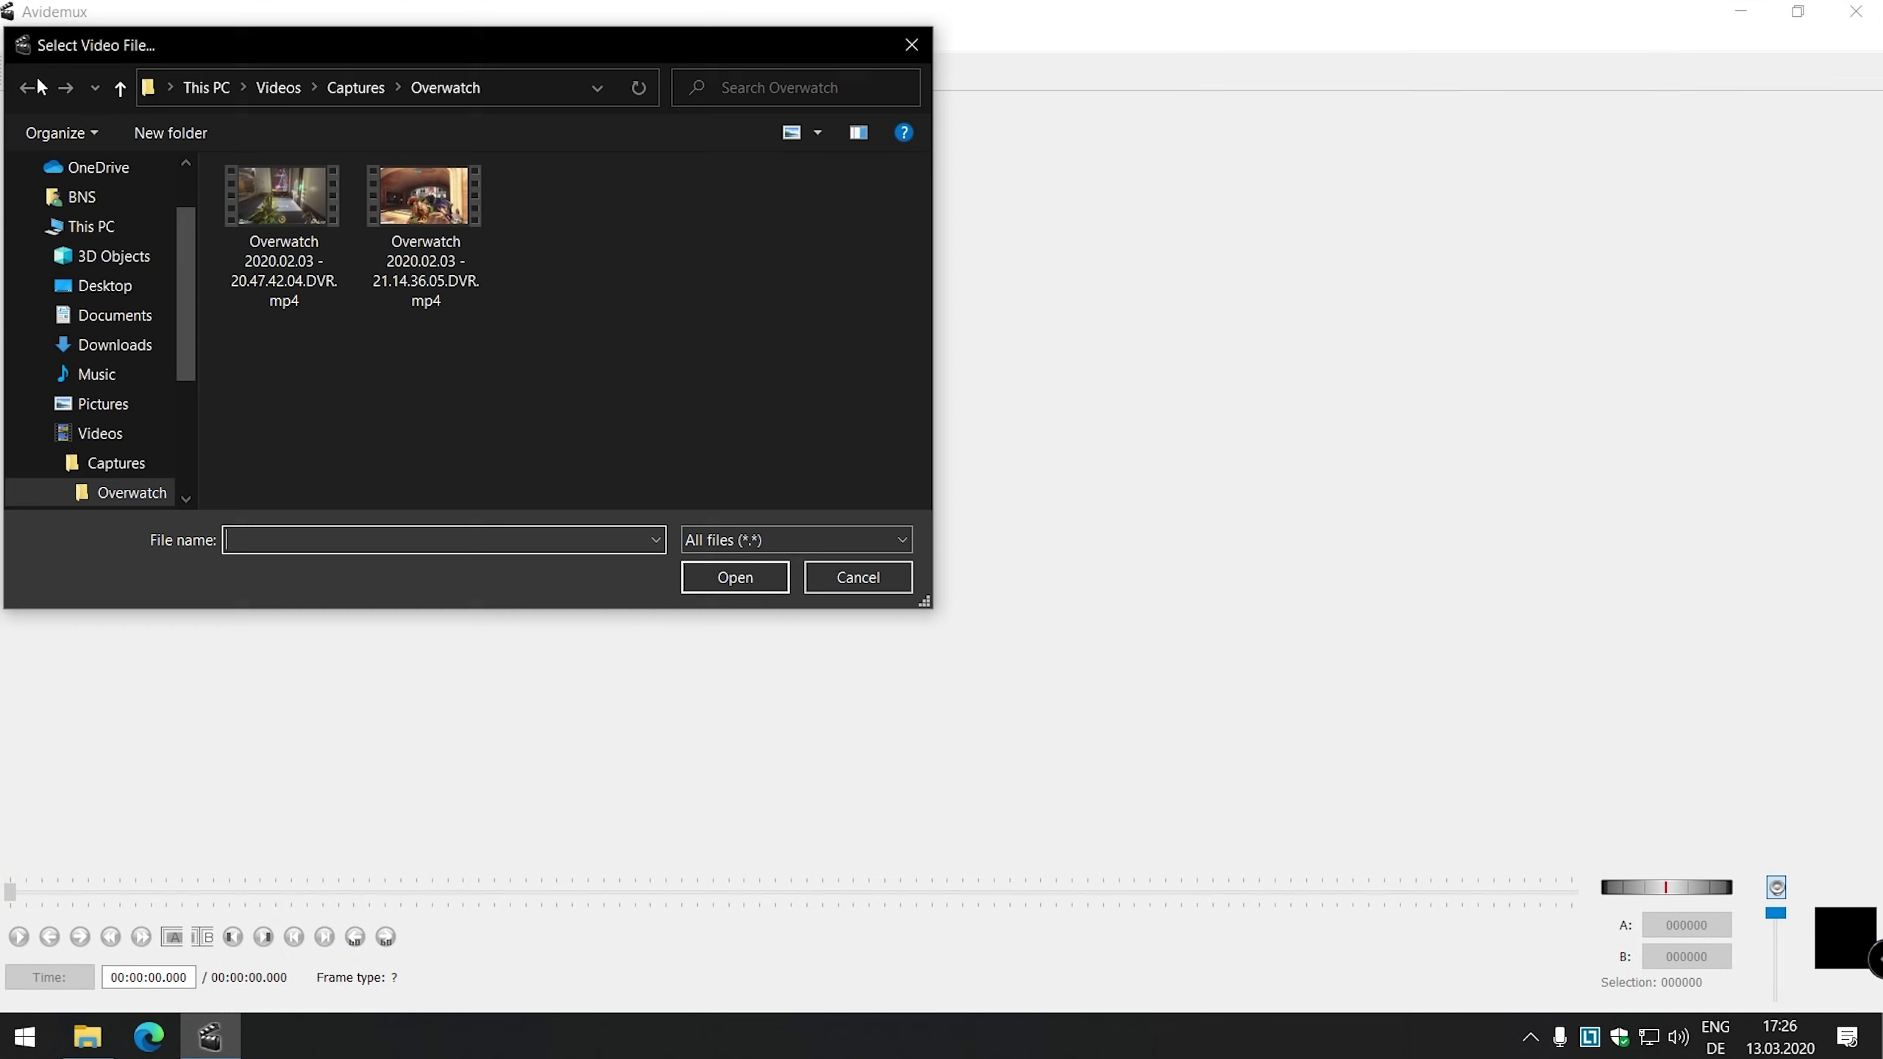
double_click(417, 200)
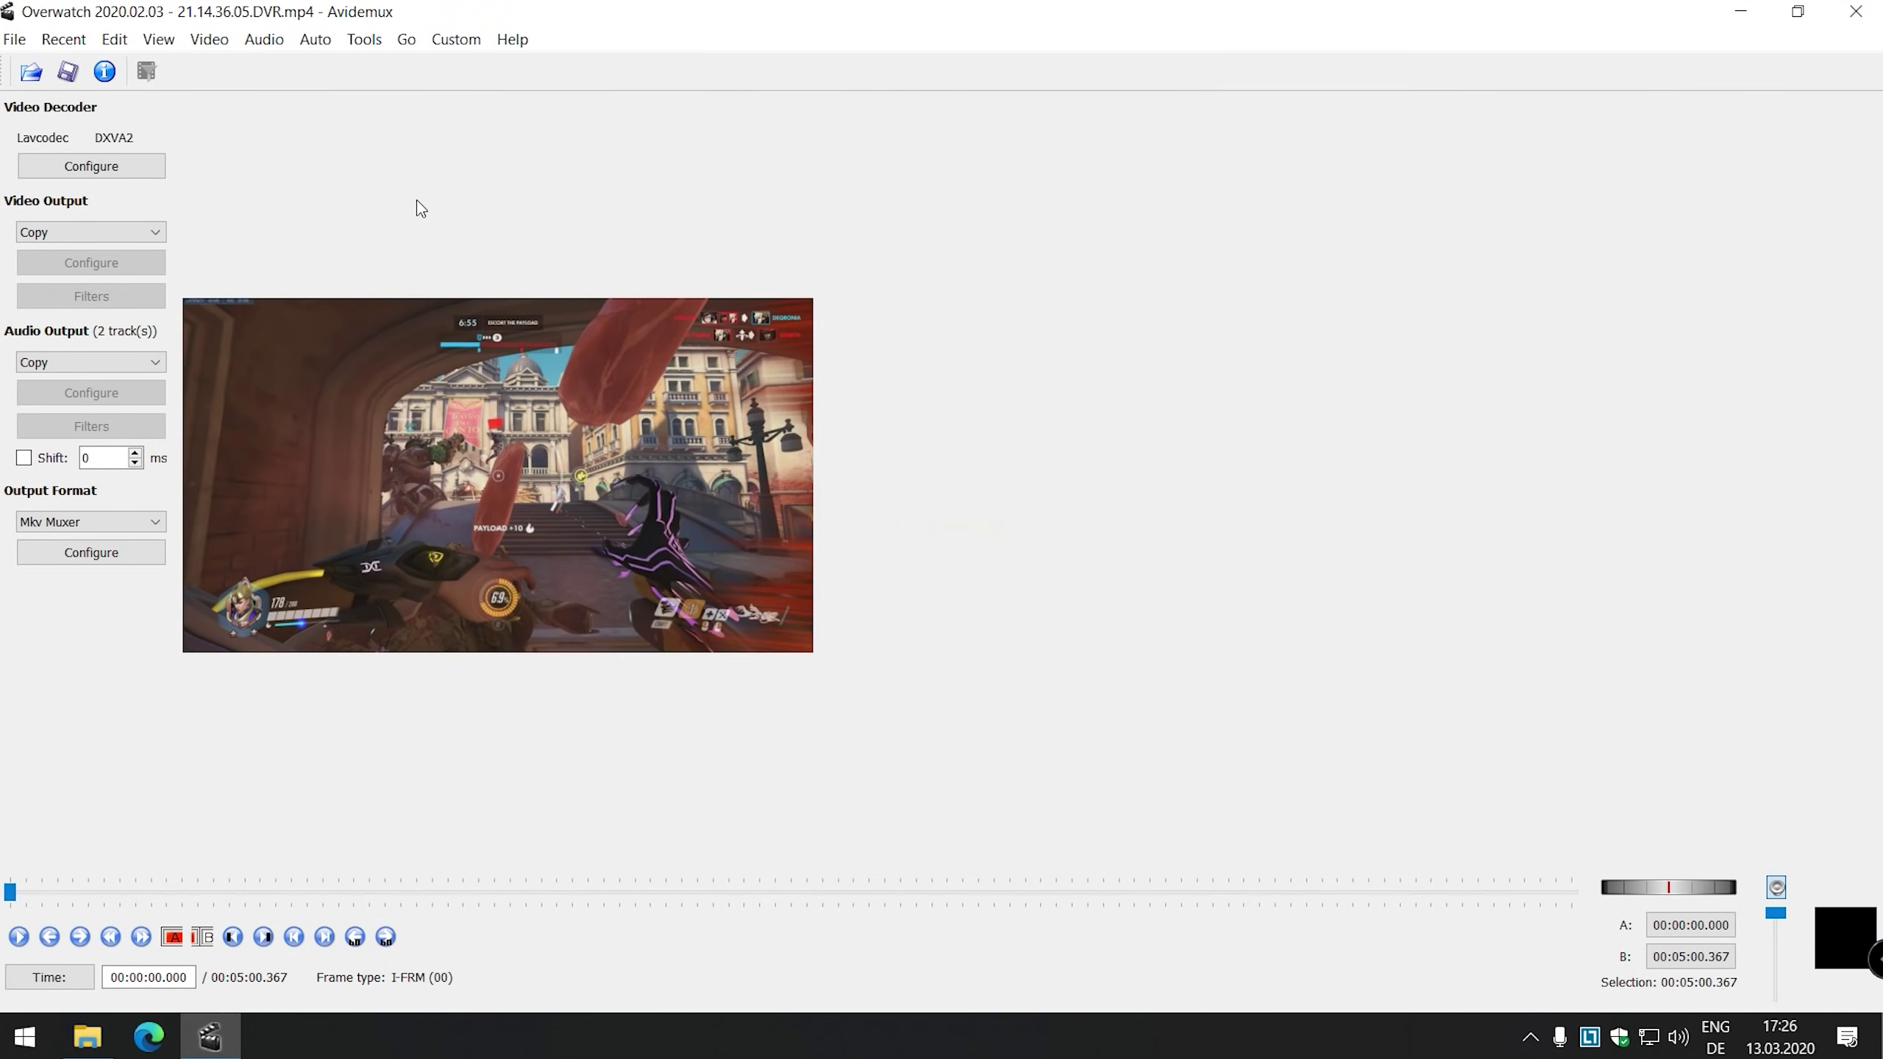
left_click(159, 39)
left_click(185, 113)
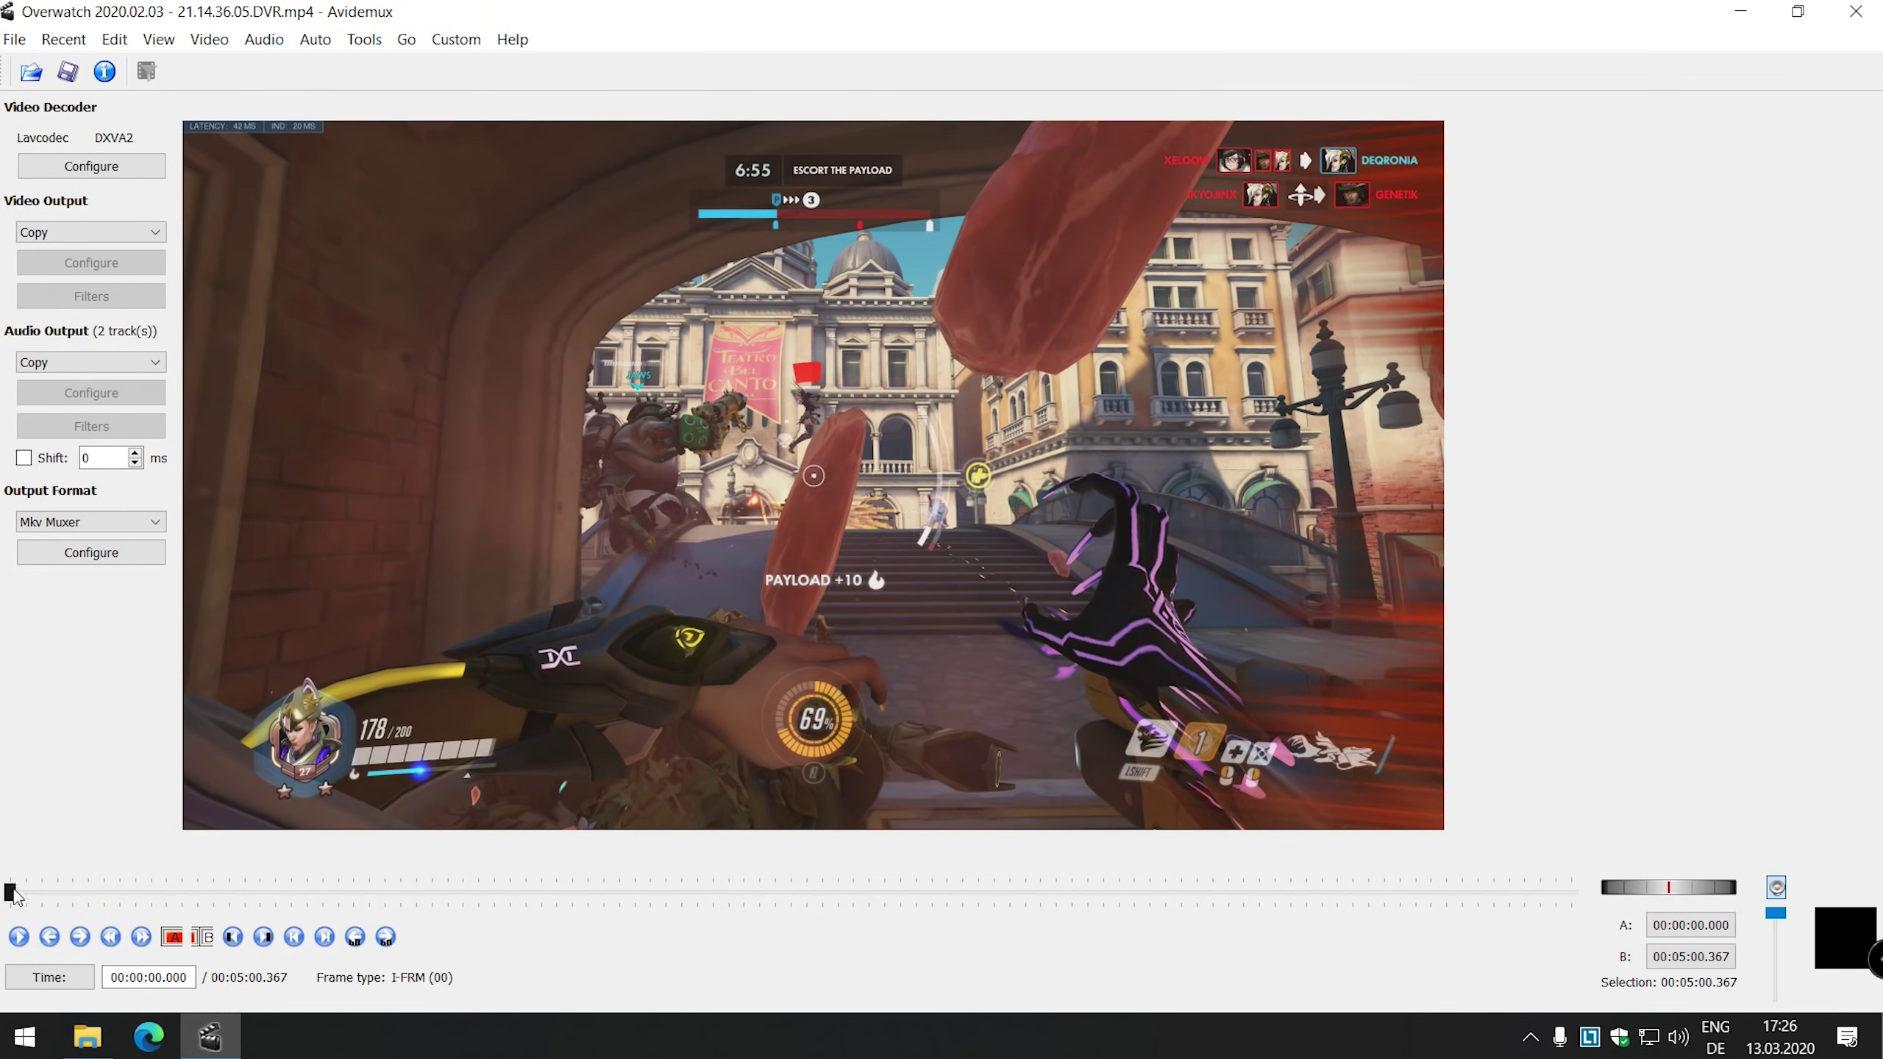
Step: Mark the cut from 3:30.998 (A) to 4:40.498 (B)
mouse_move(10, 892)
left_mouse_down()
mouse_move(1495, 906)
mouse_move(1478, 911)
left_mouse_up()
left_click(173, 938)
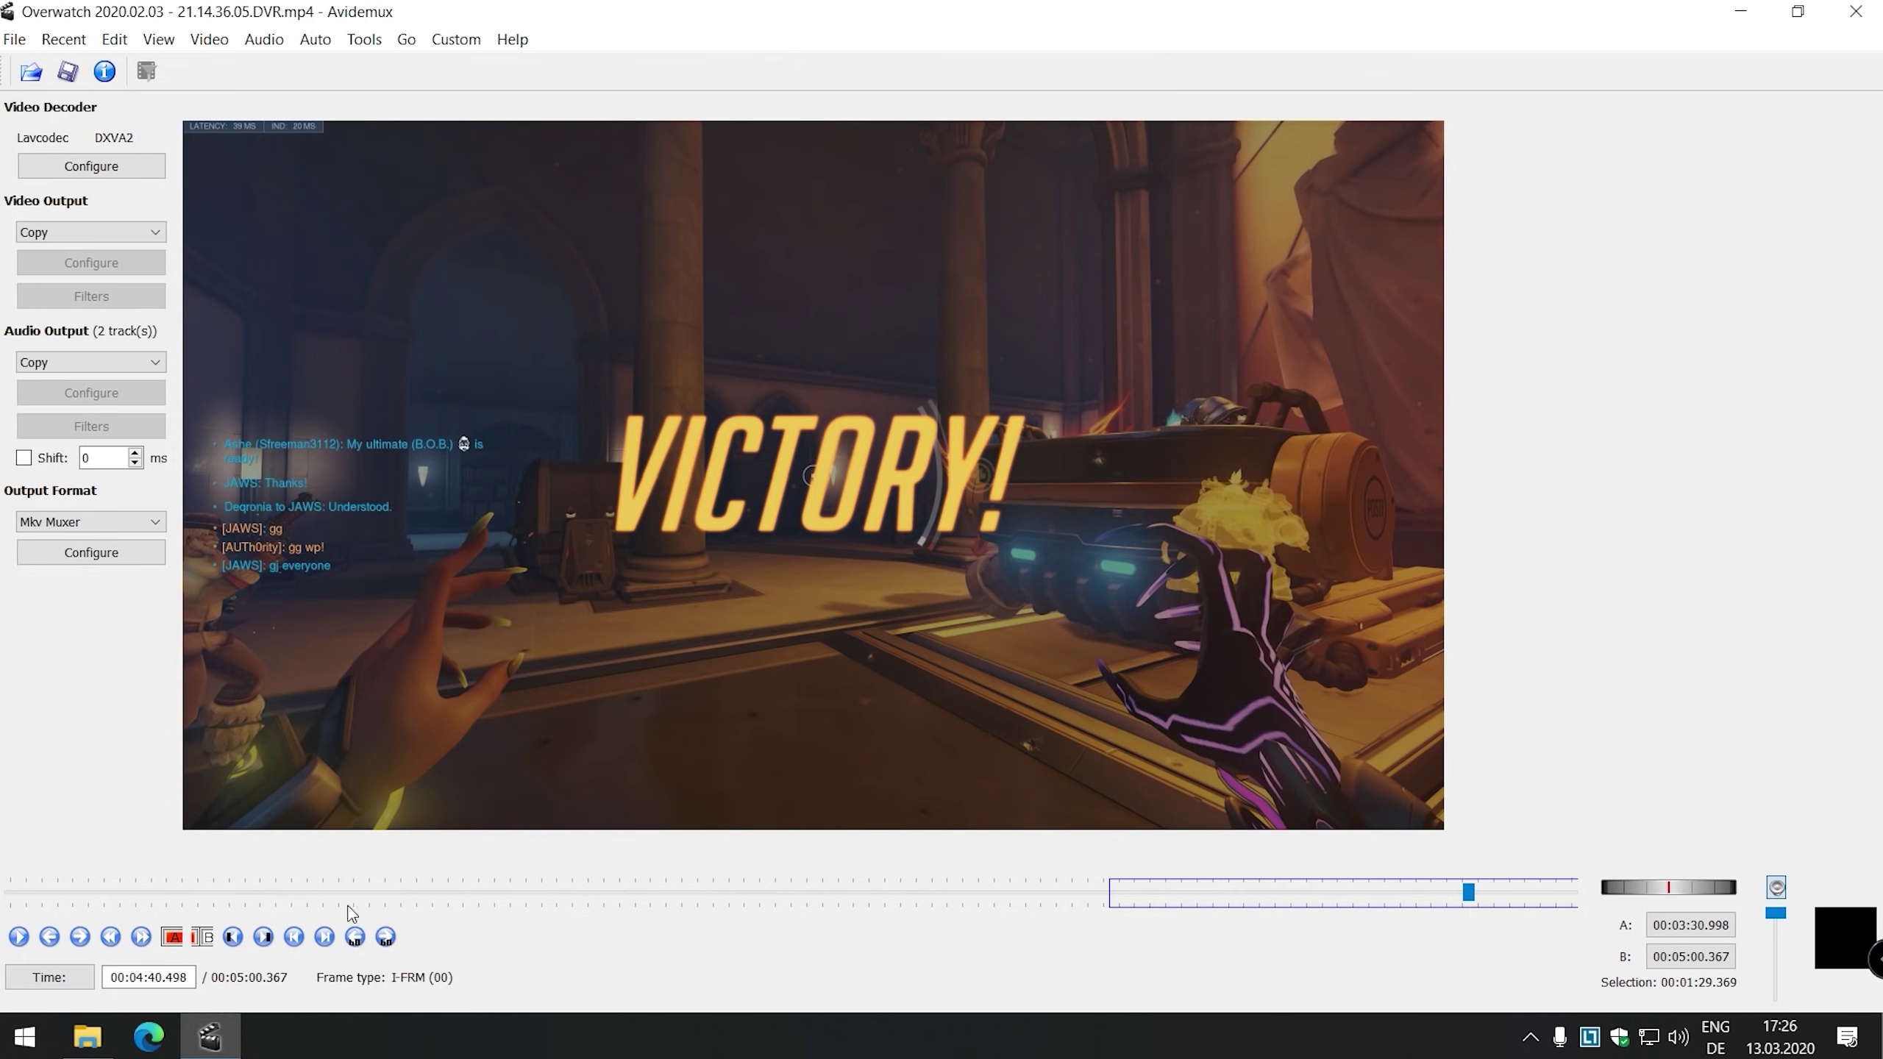
left_click(206, 940)
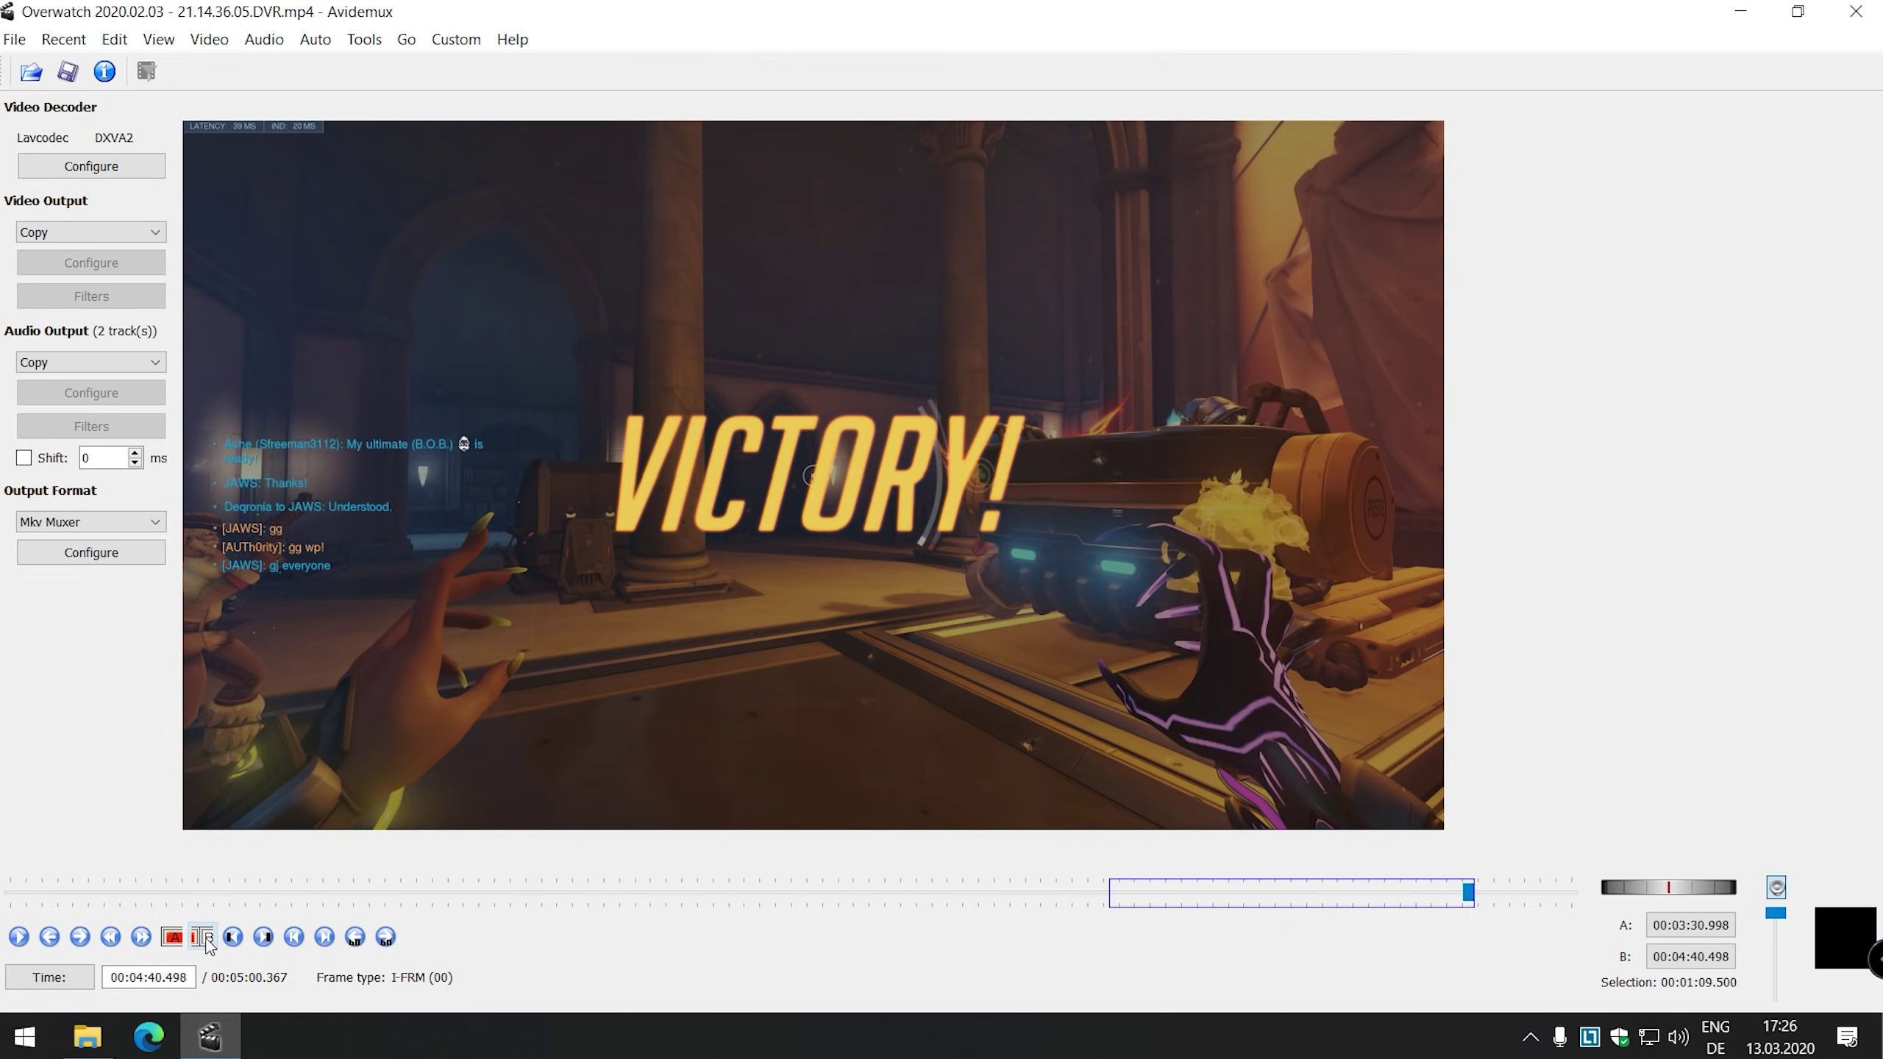
Step: Save the marked part as 'Overwatch 2020.02.03 - 21.14.36.05.DVR_cut.mkv' and view the recordings folder
left_click(67, 71)
left_click(426, 485)
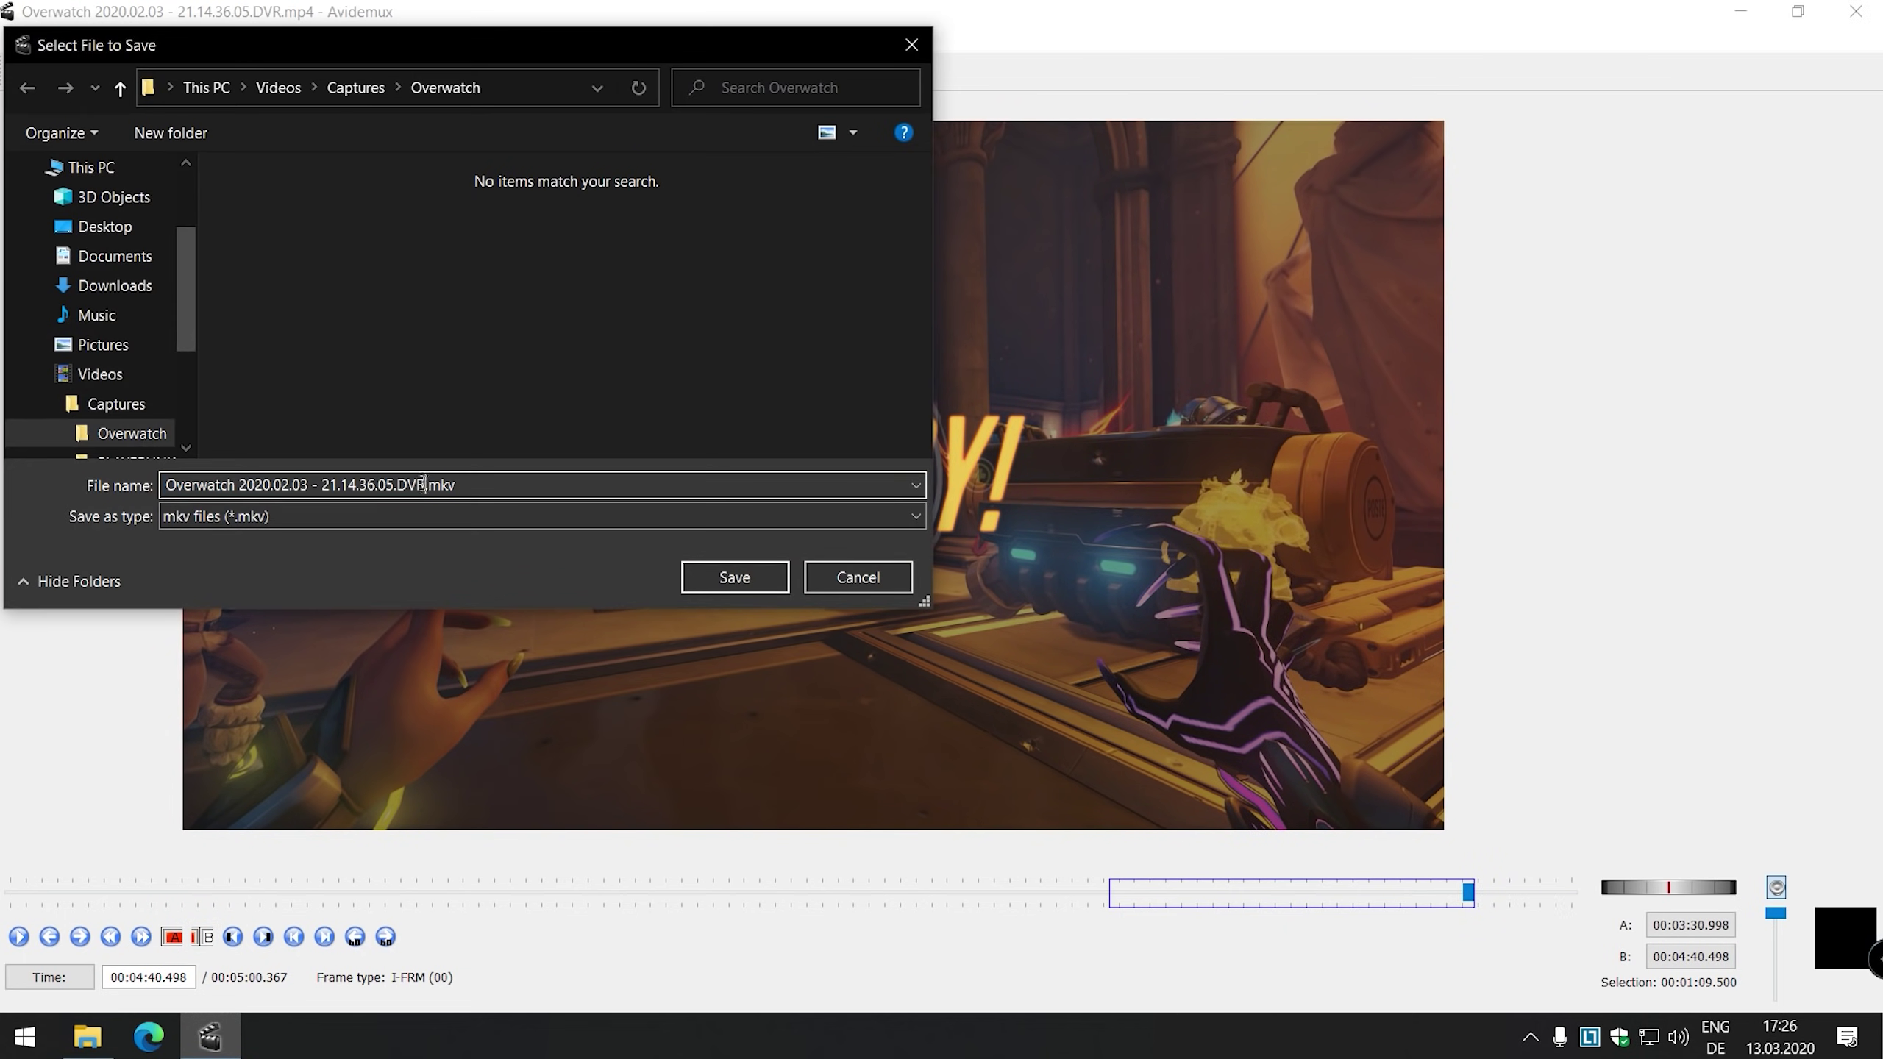
type("_cut")
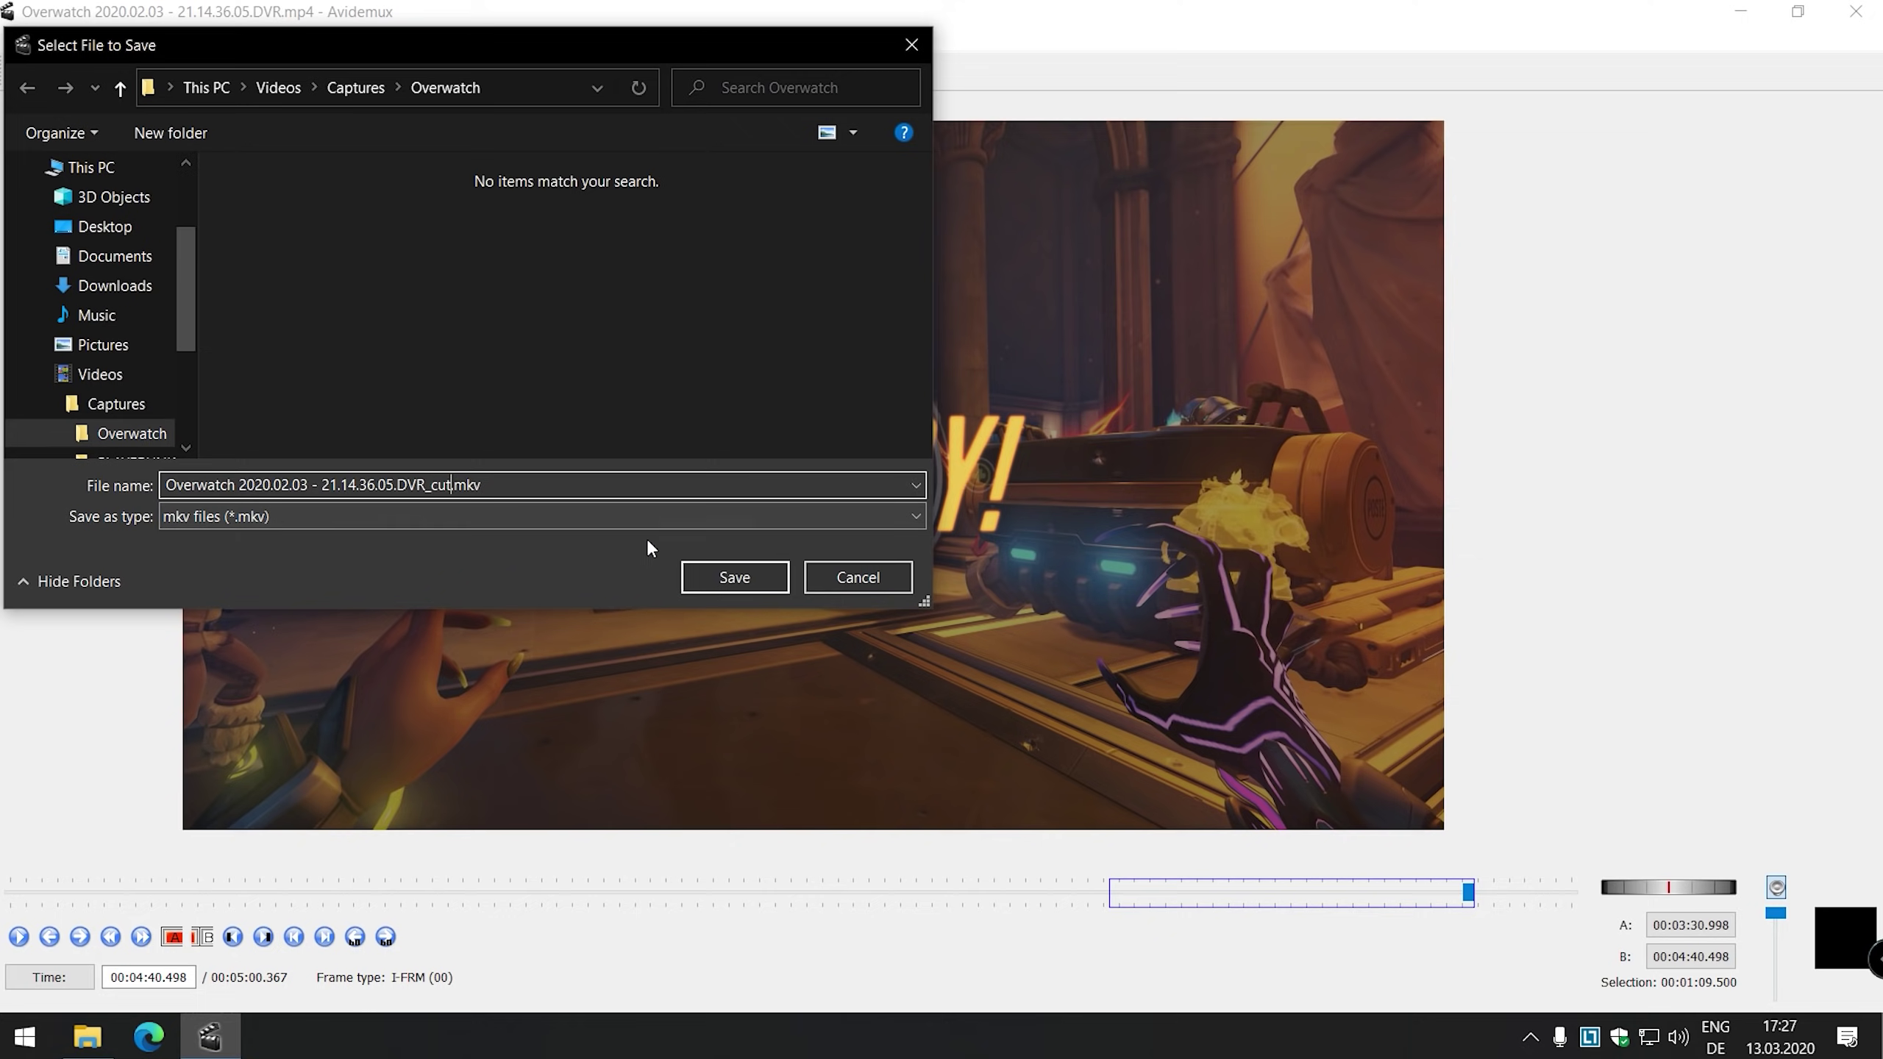
left_click(705, 574)
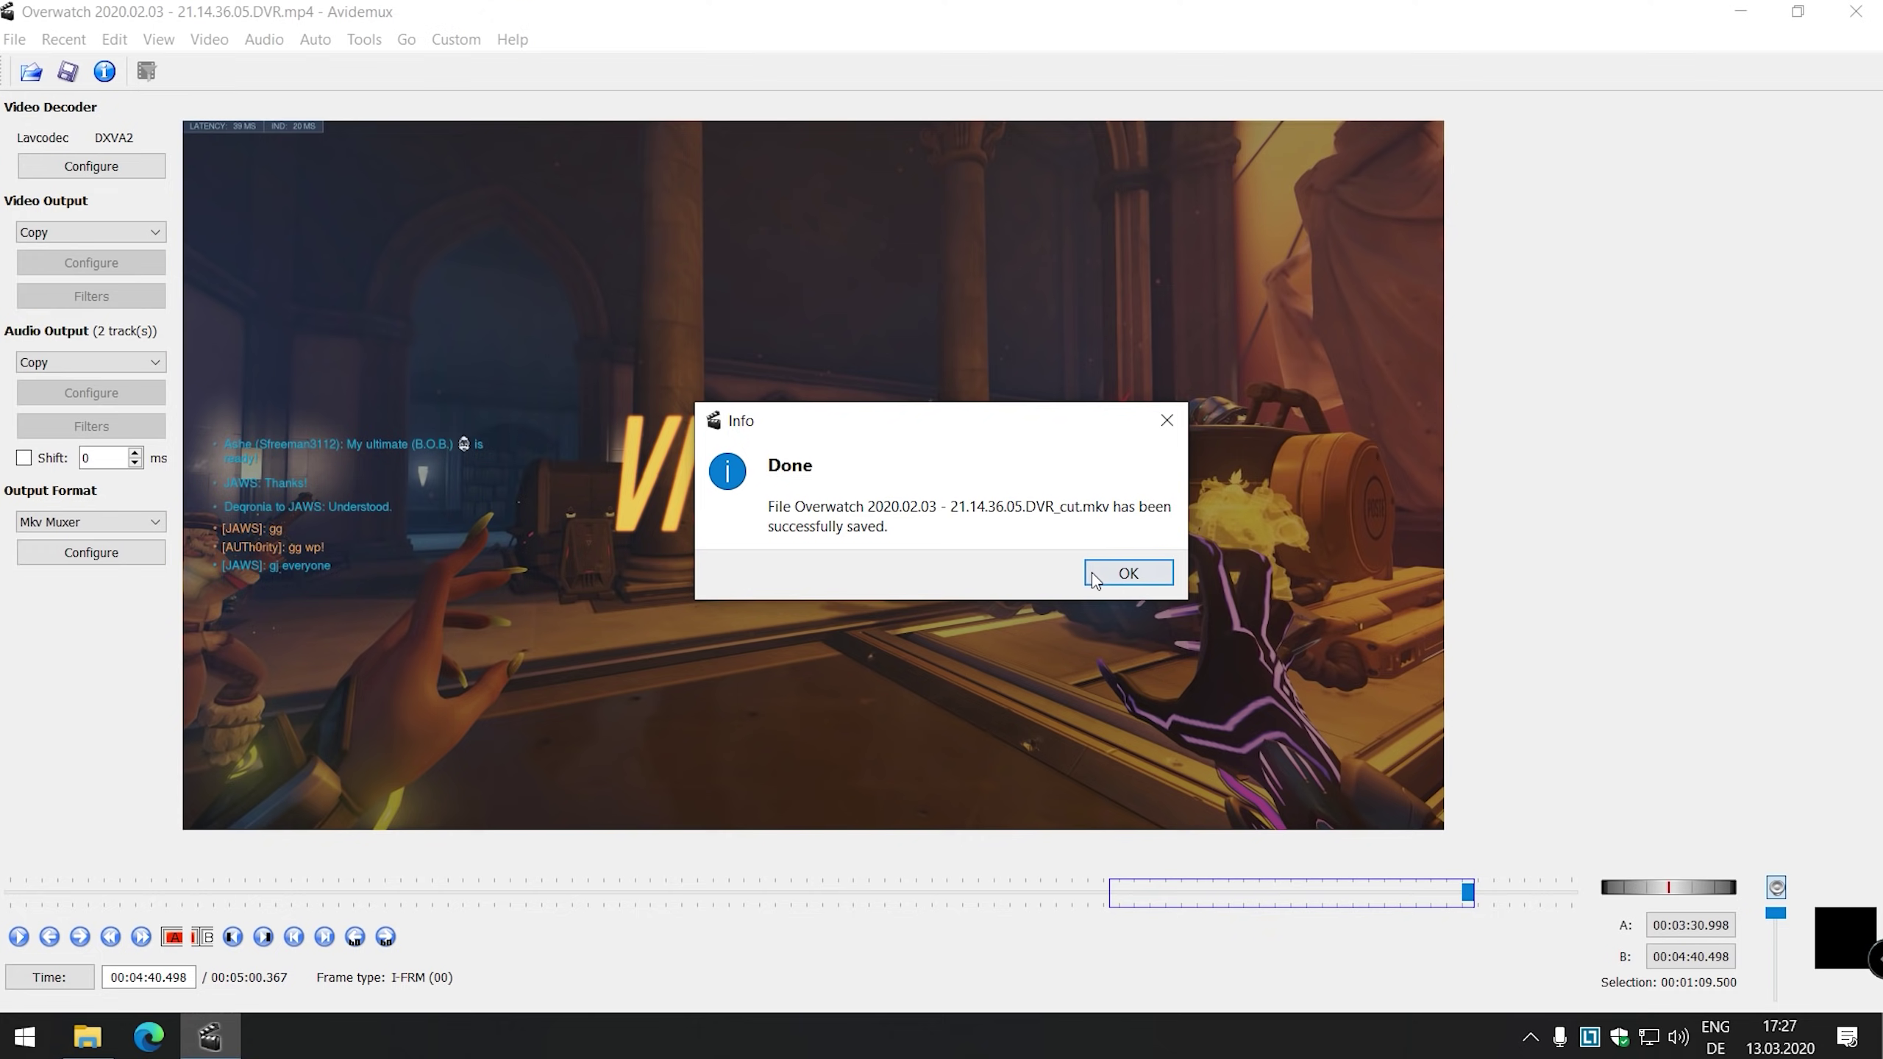
left_click(1091, 573)
left_click(82, 1043)
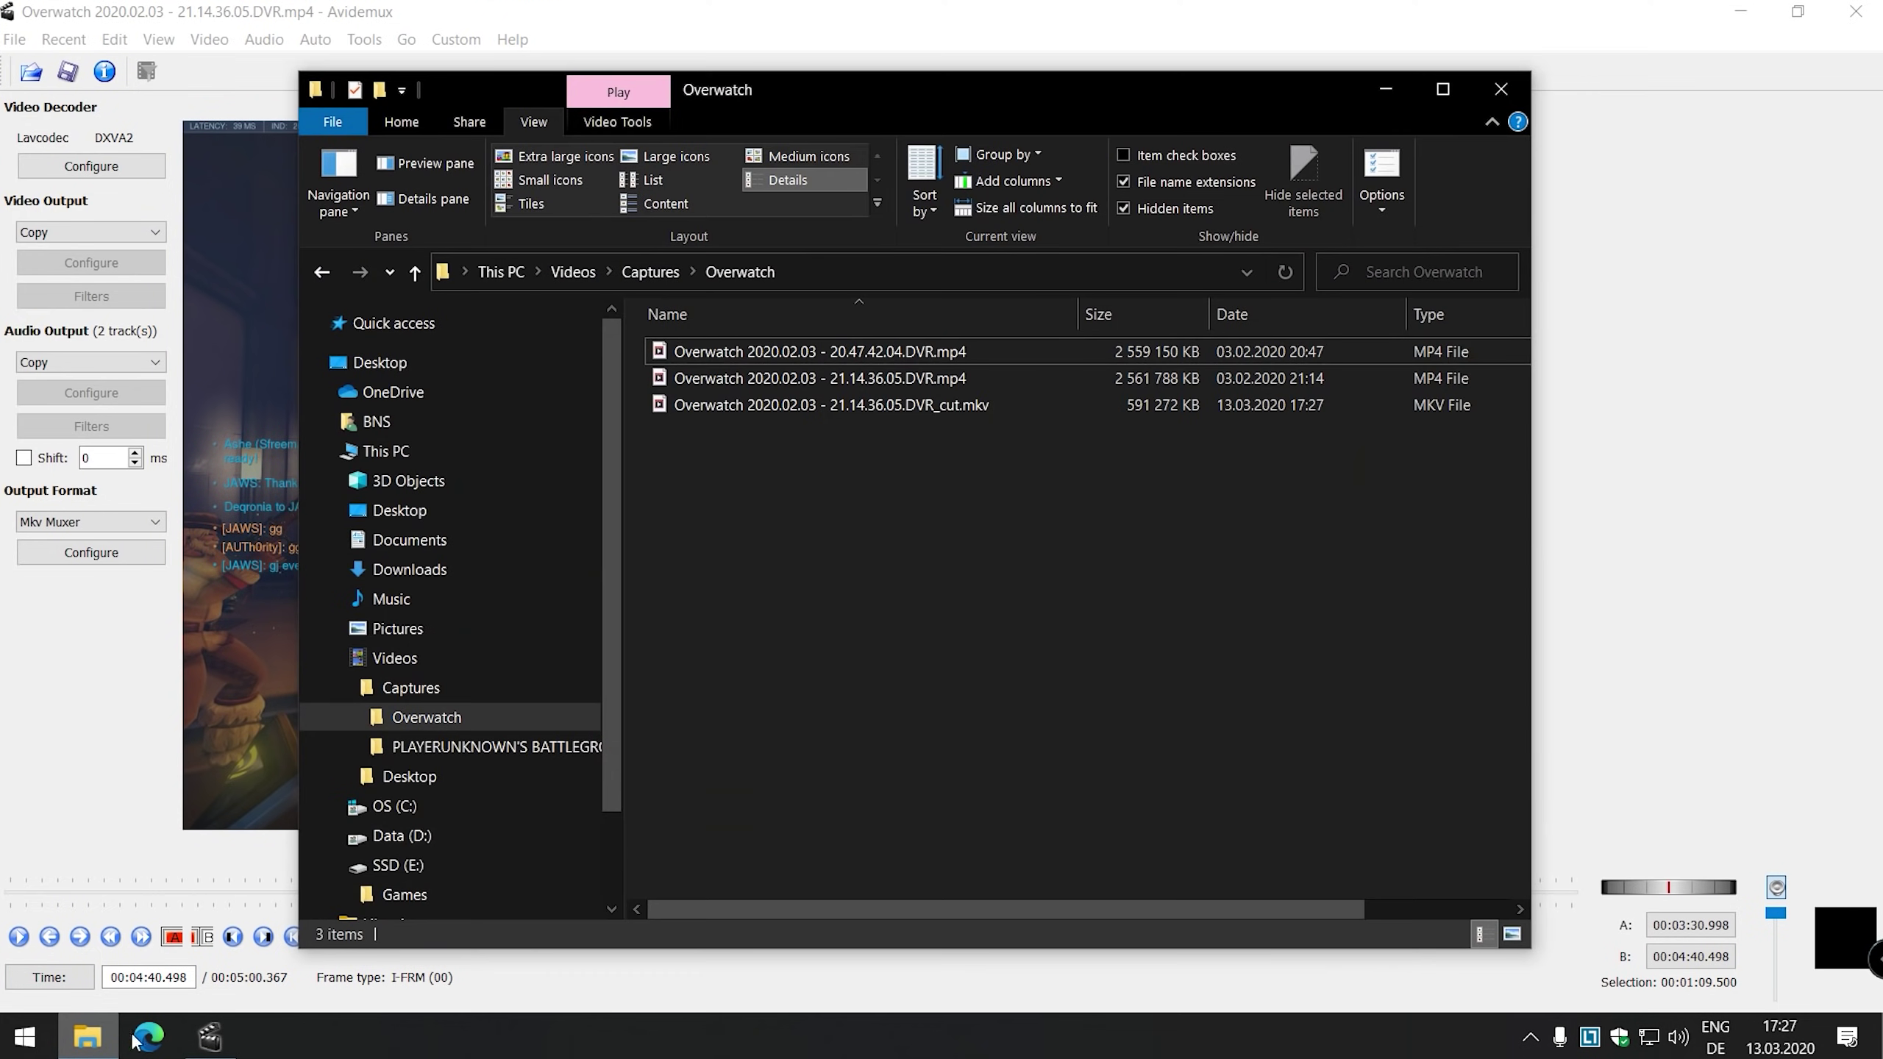
Step: Select the original and cut videos, then region-capture the Afterburner properties window with ShareX
left_click_drag(969, 453, 869, 384)
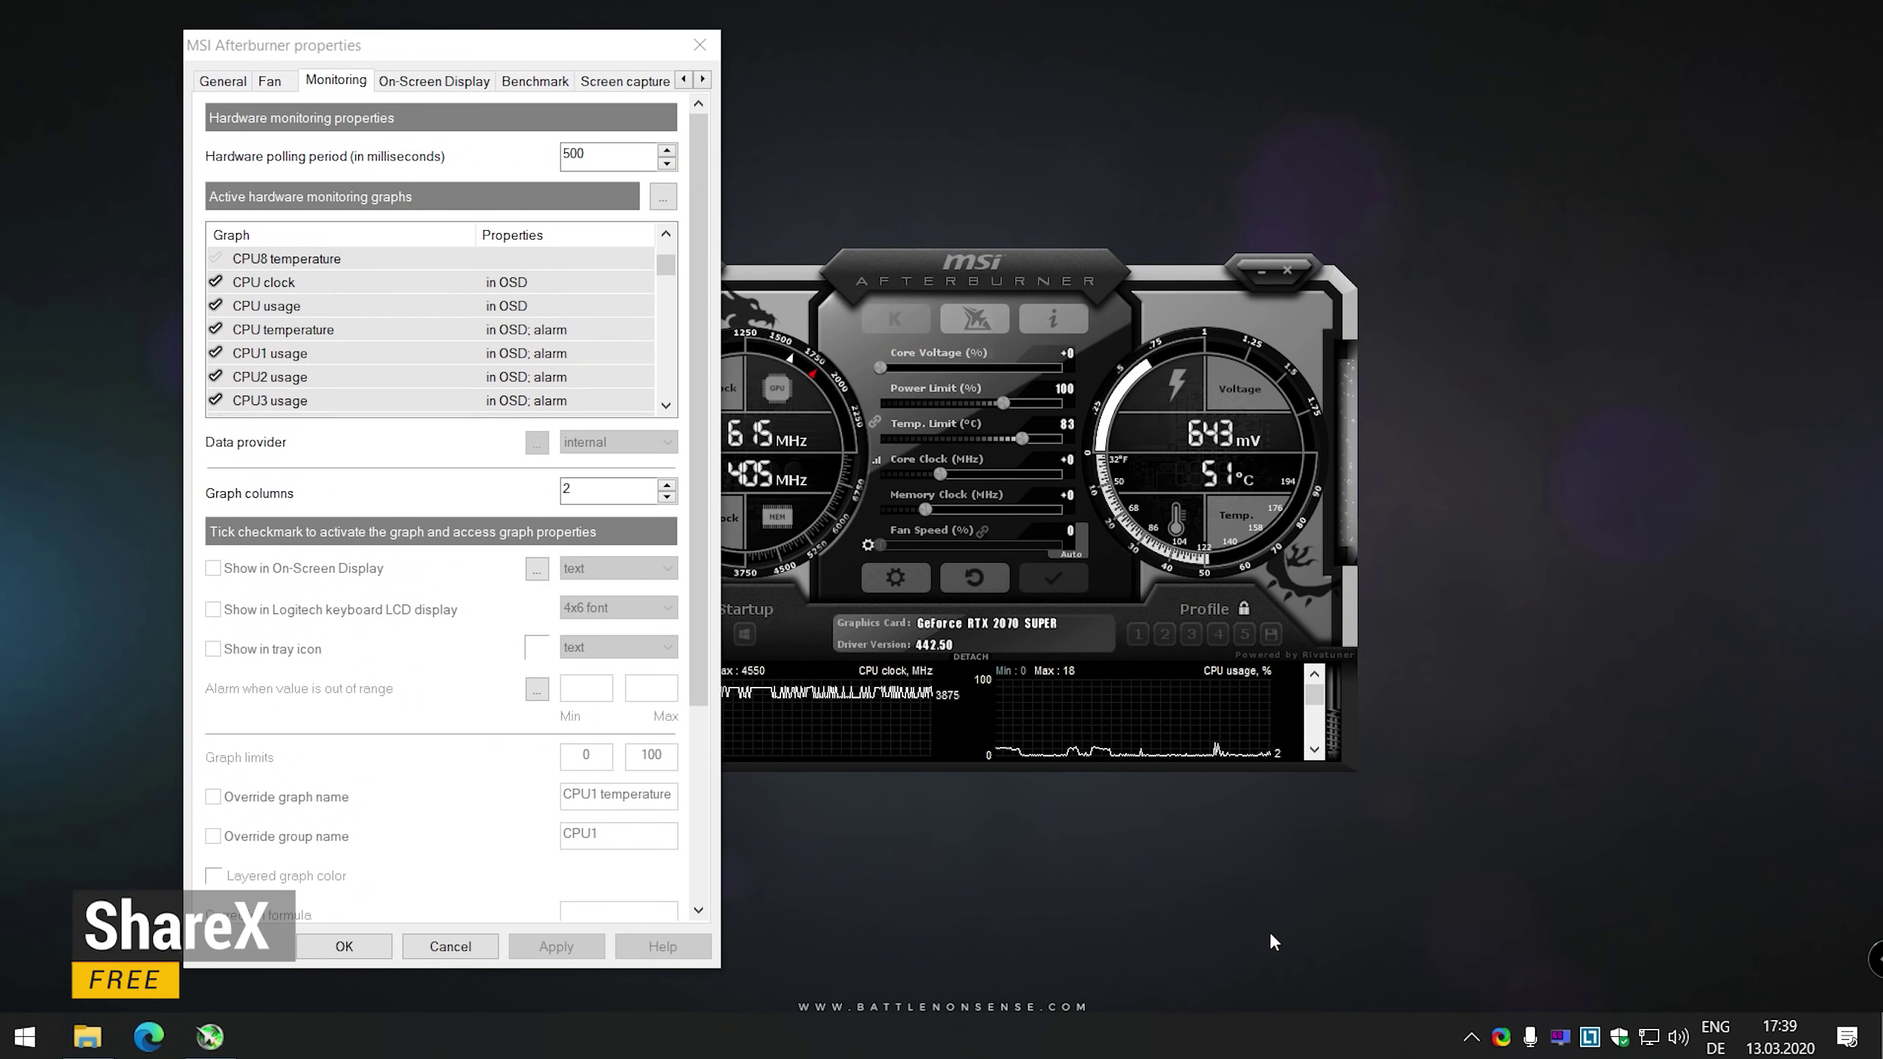
left_click(1502, 1039)
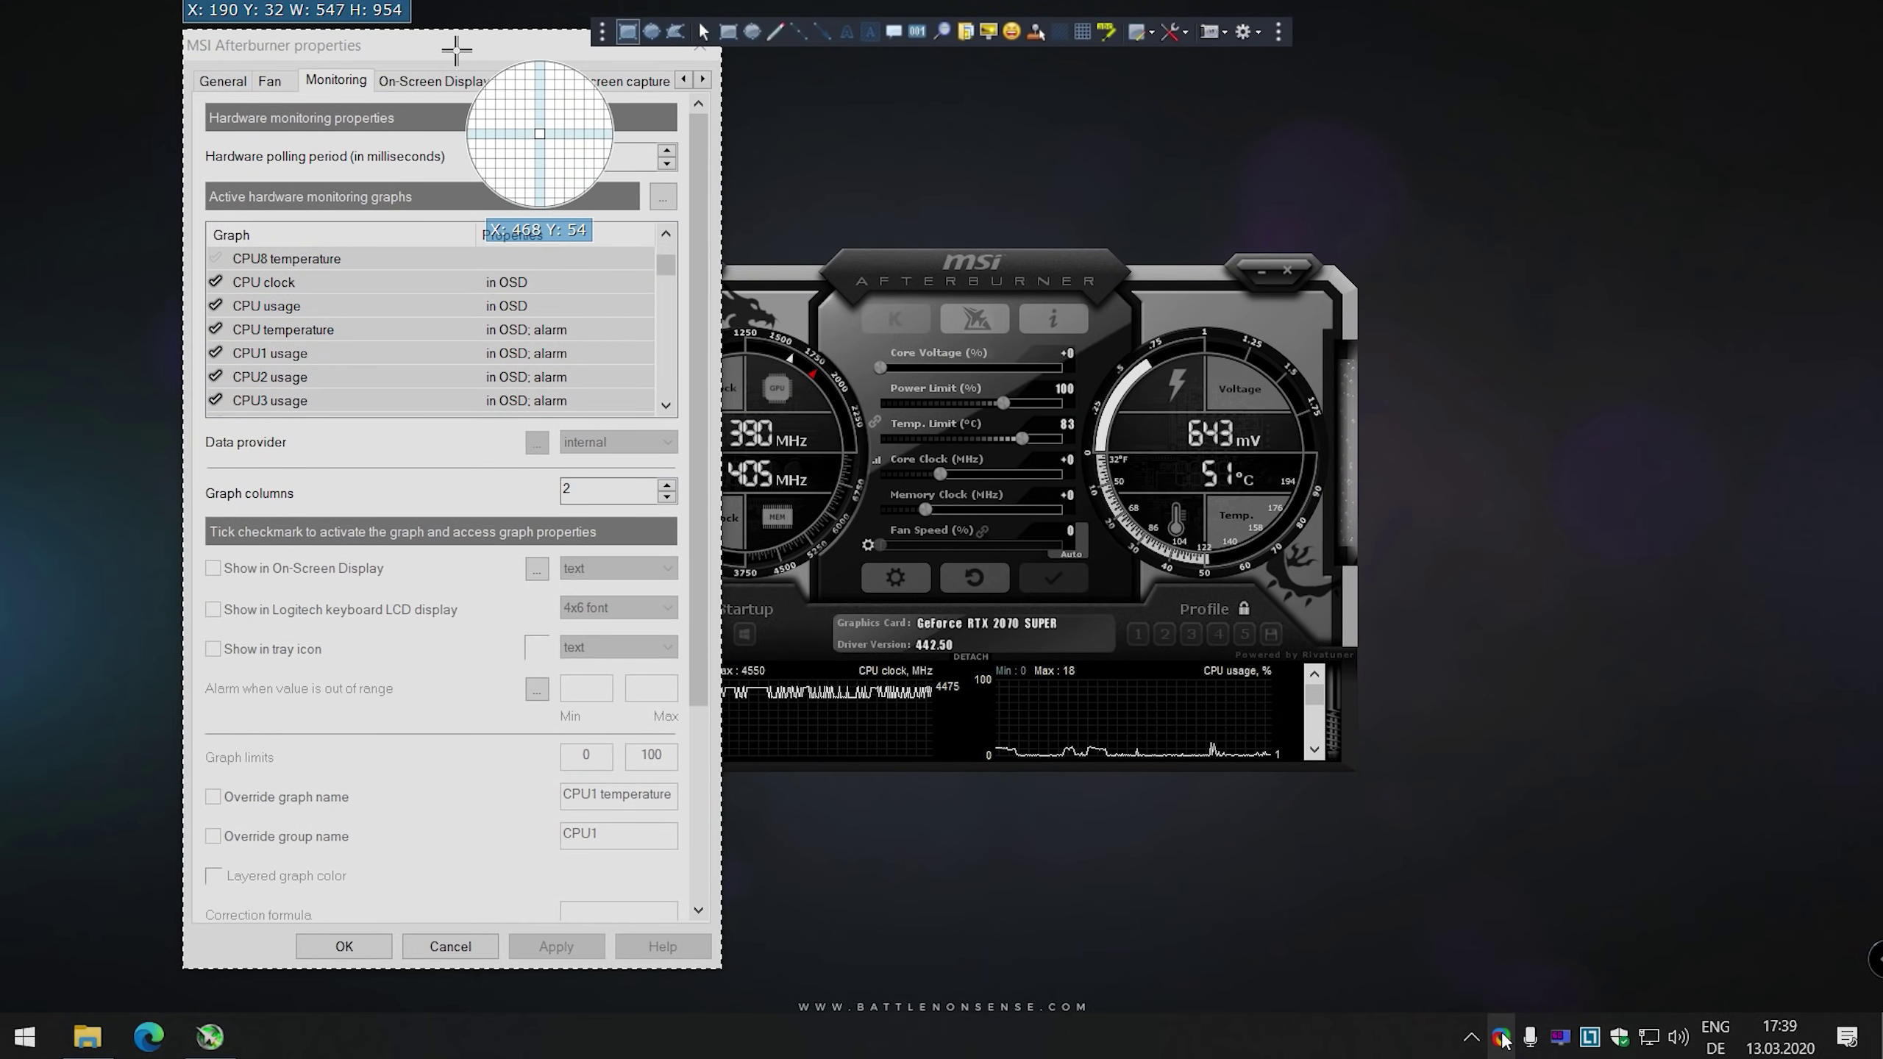
left_click(456, 49)
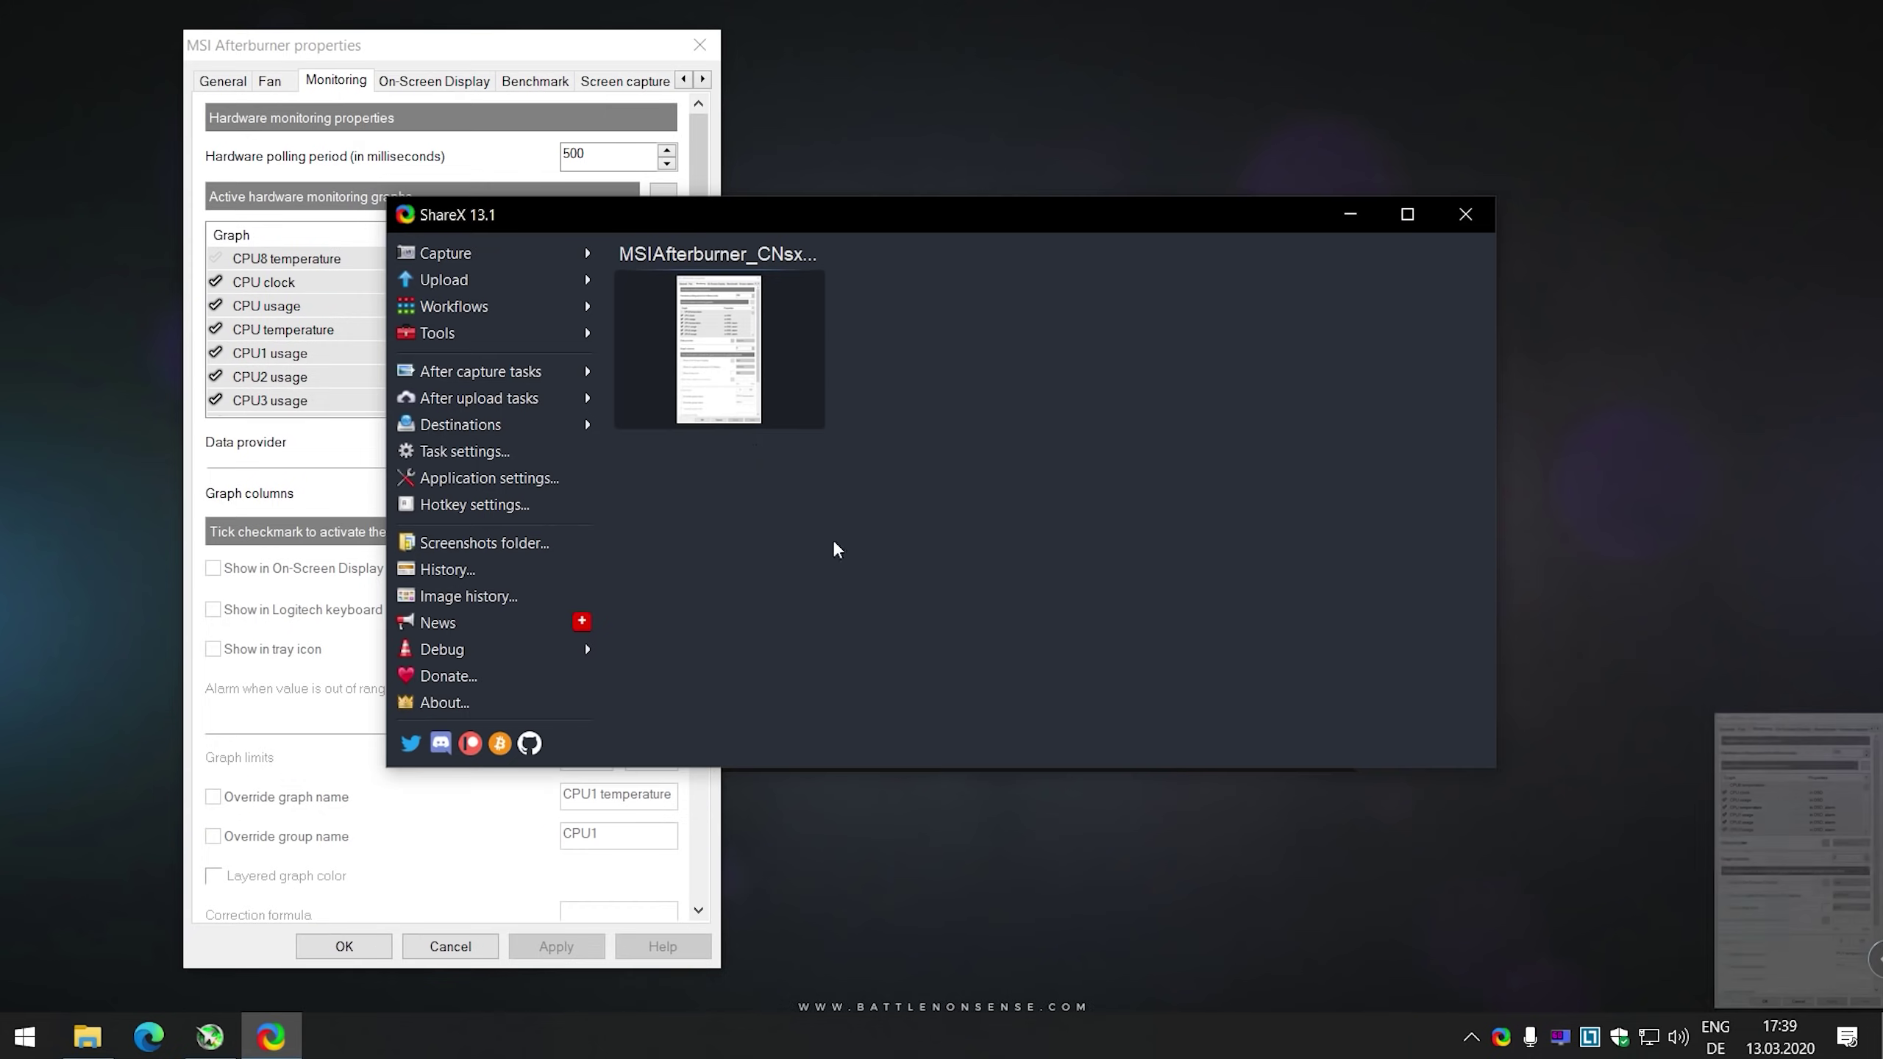
Step: Annotate the capture with a red box around the CPU clock row
right_click(719, 371)
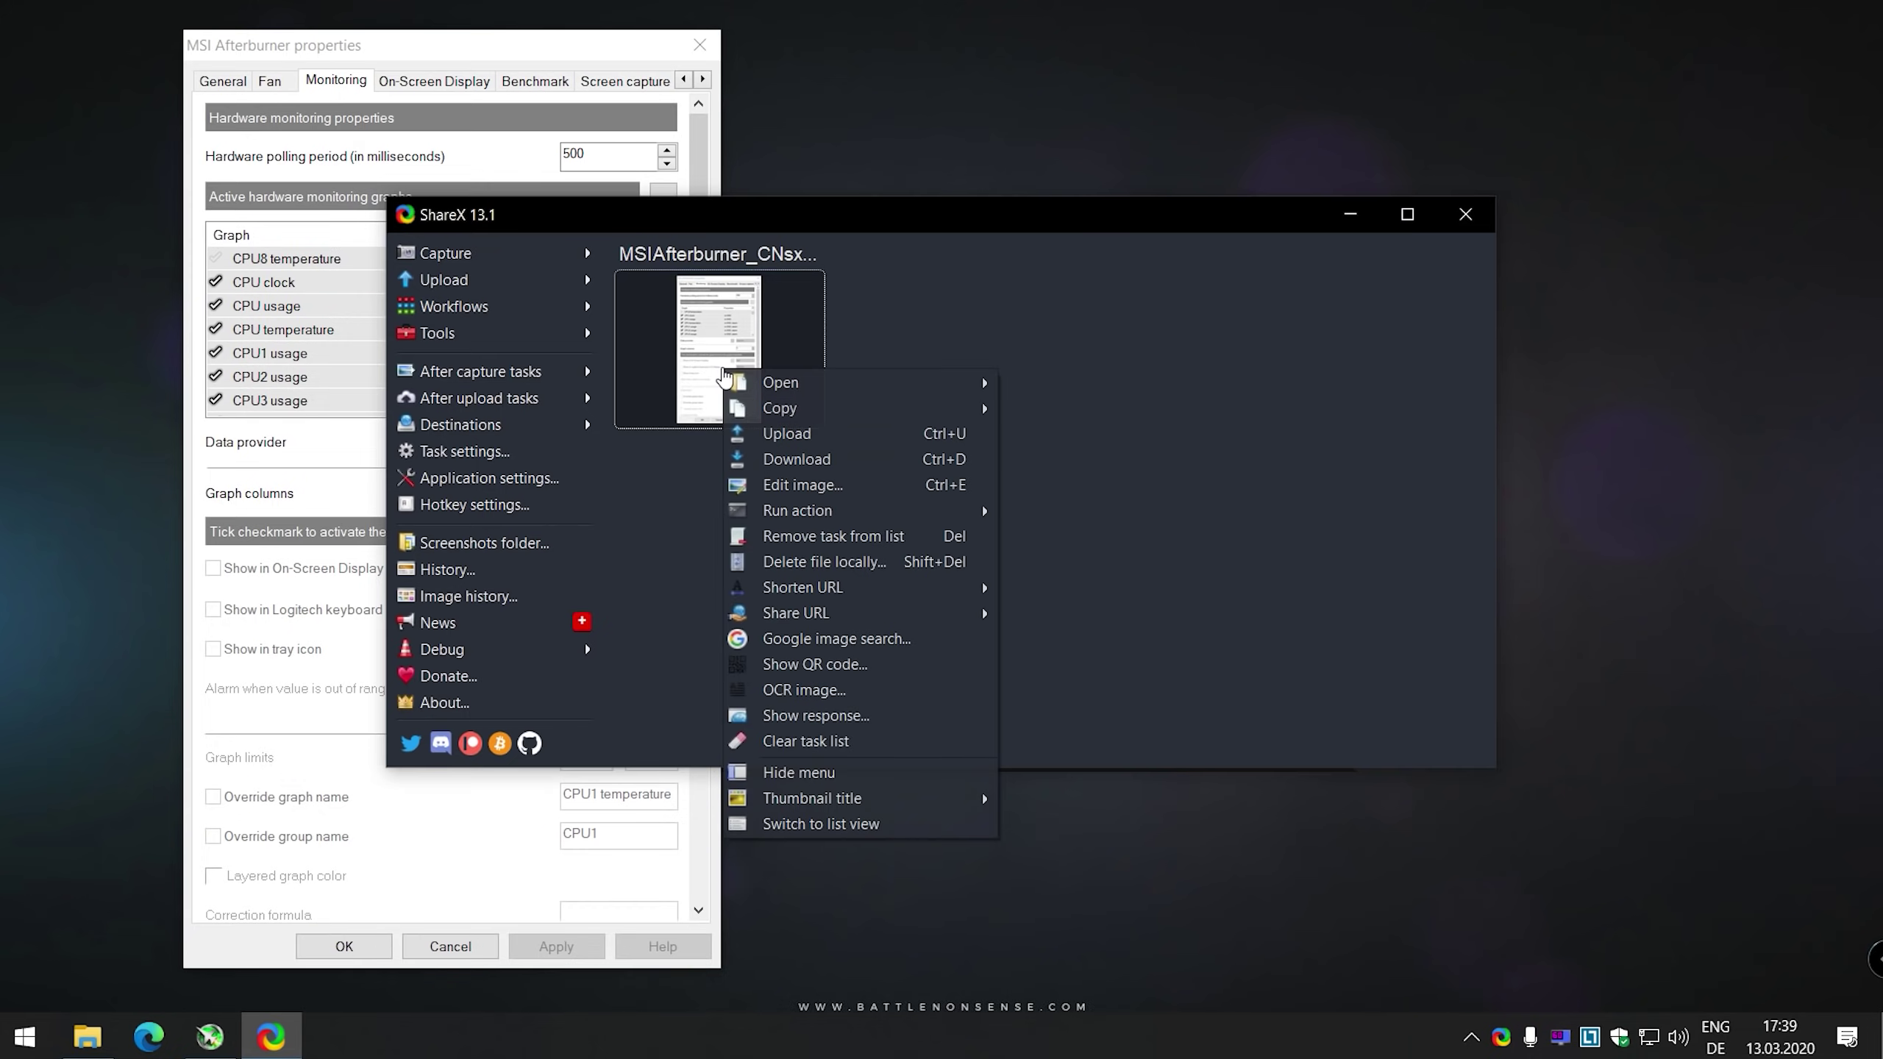
left_click(786, 486)
left_click_drag(695, 305, 1048, 357)
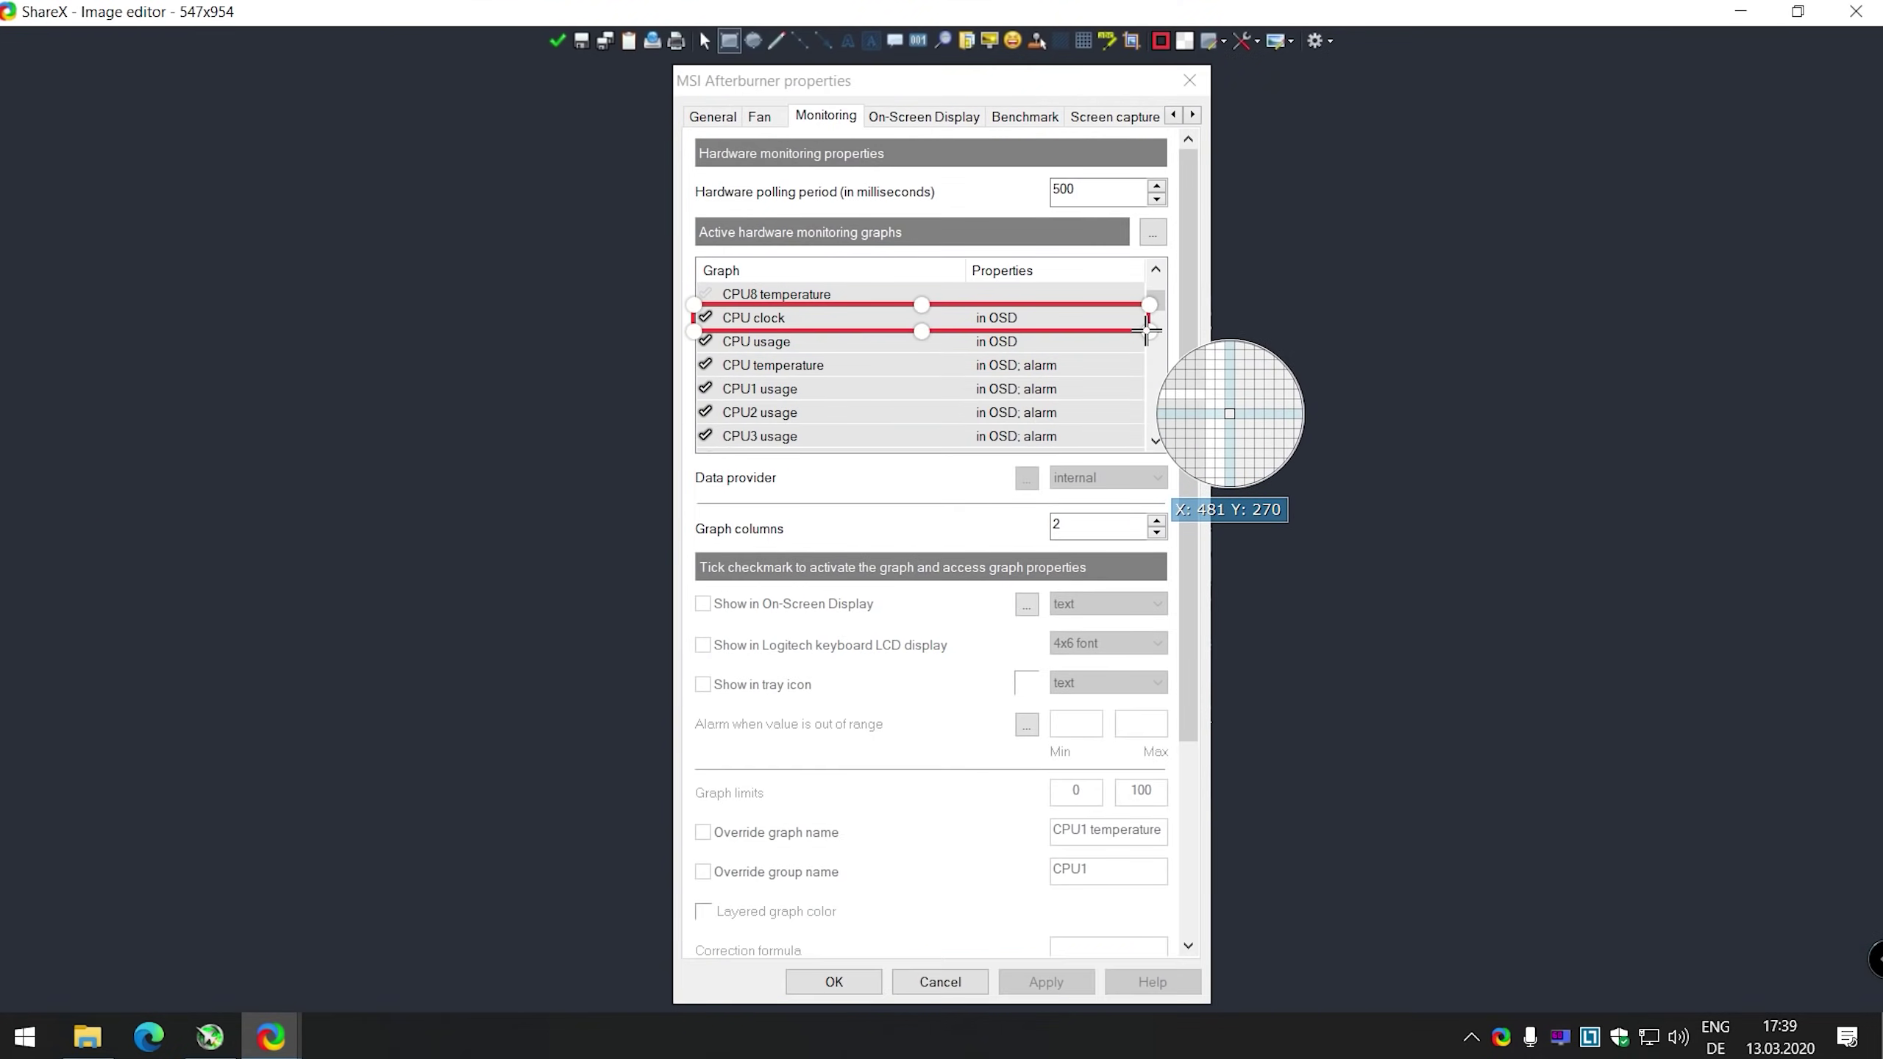
left_click(557, 40)
Step: Upload the annotated screenshot to Imgur and open its URL in the browser
right_click(728, 310)
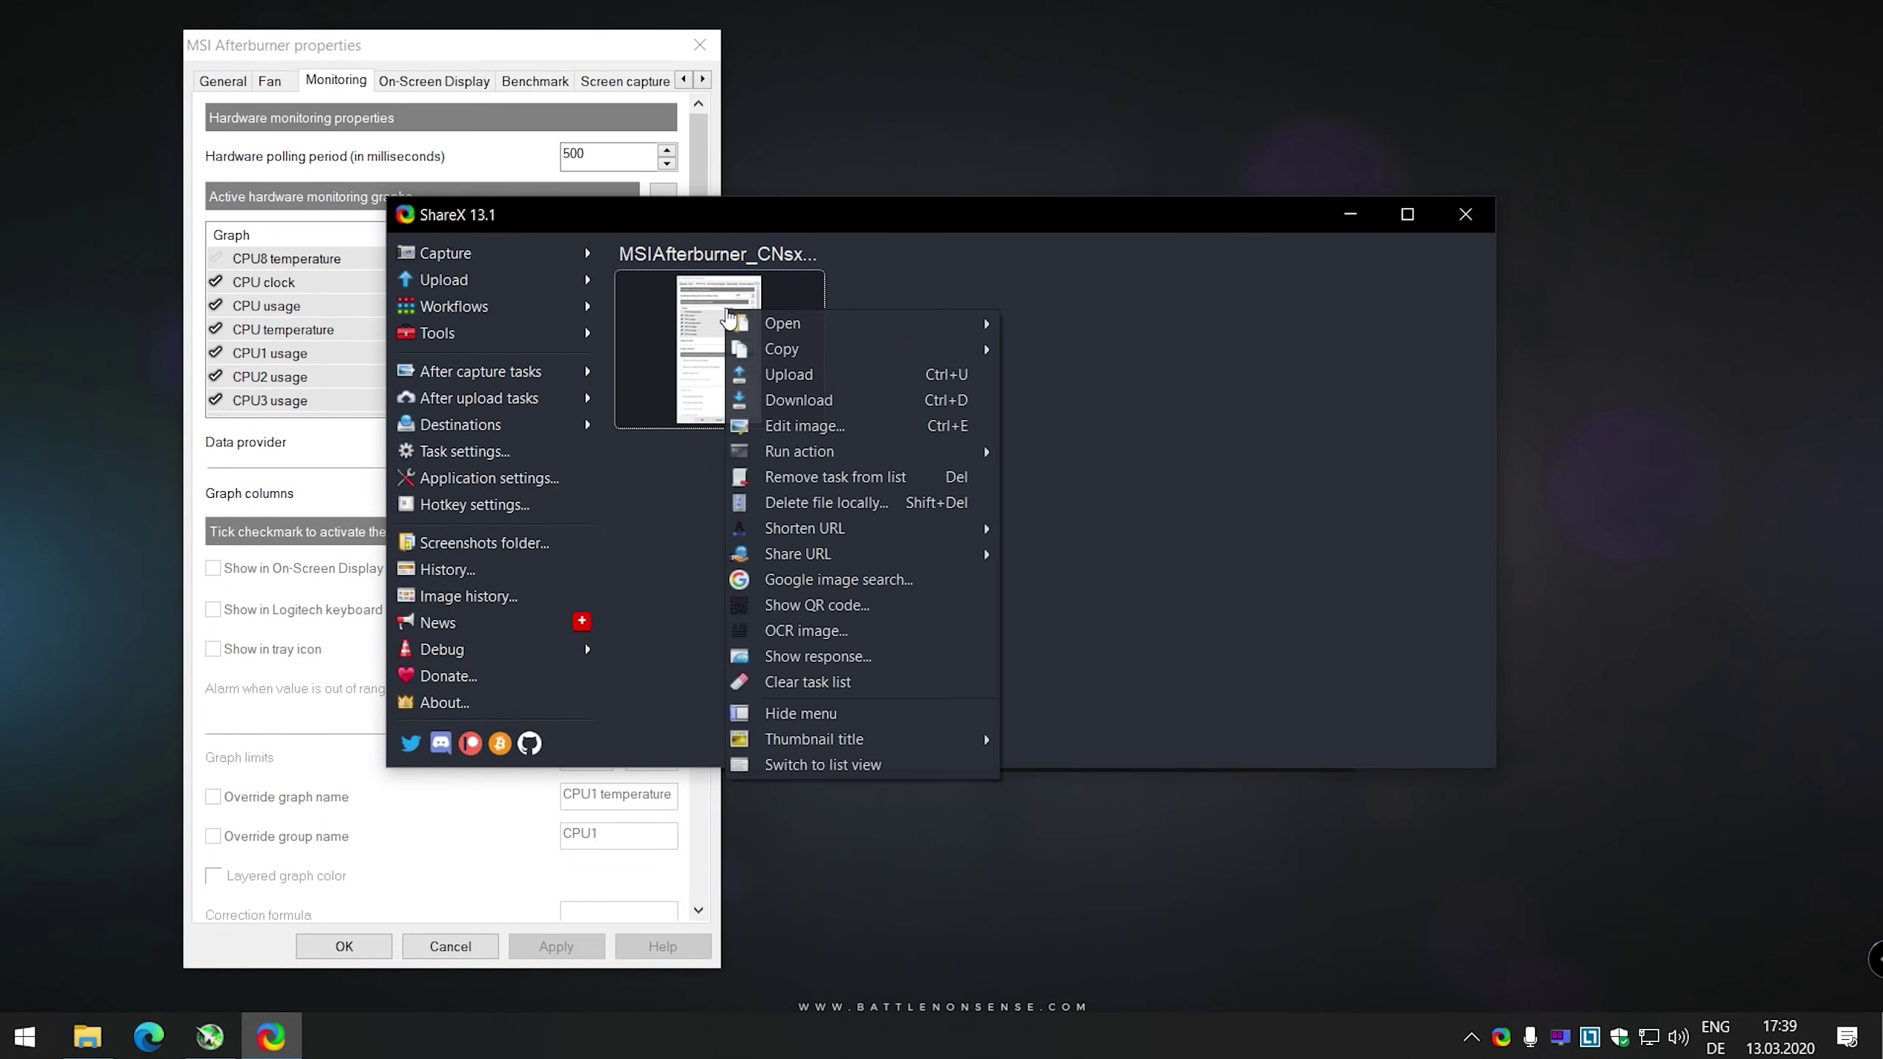
left_click(788, 374)
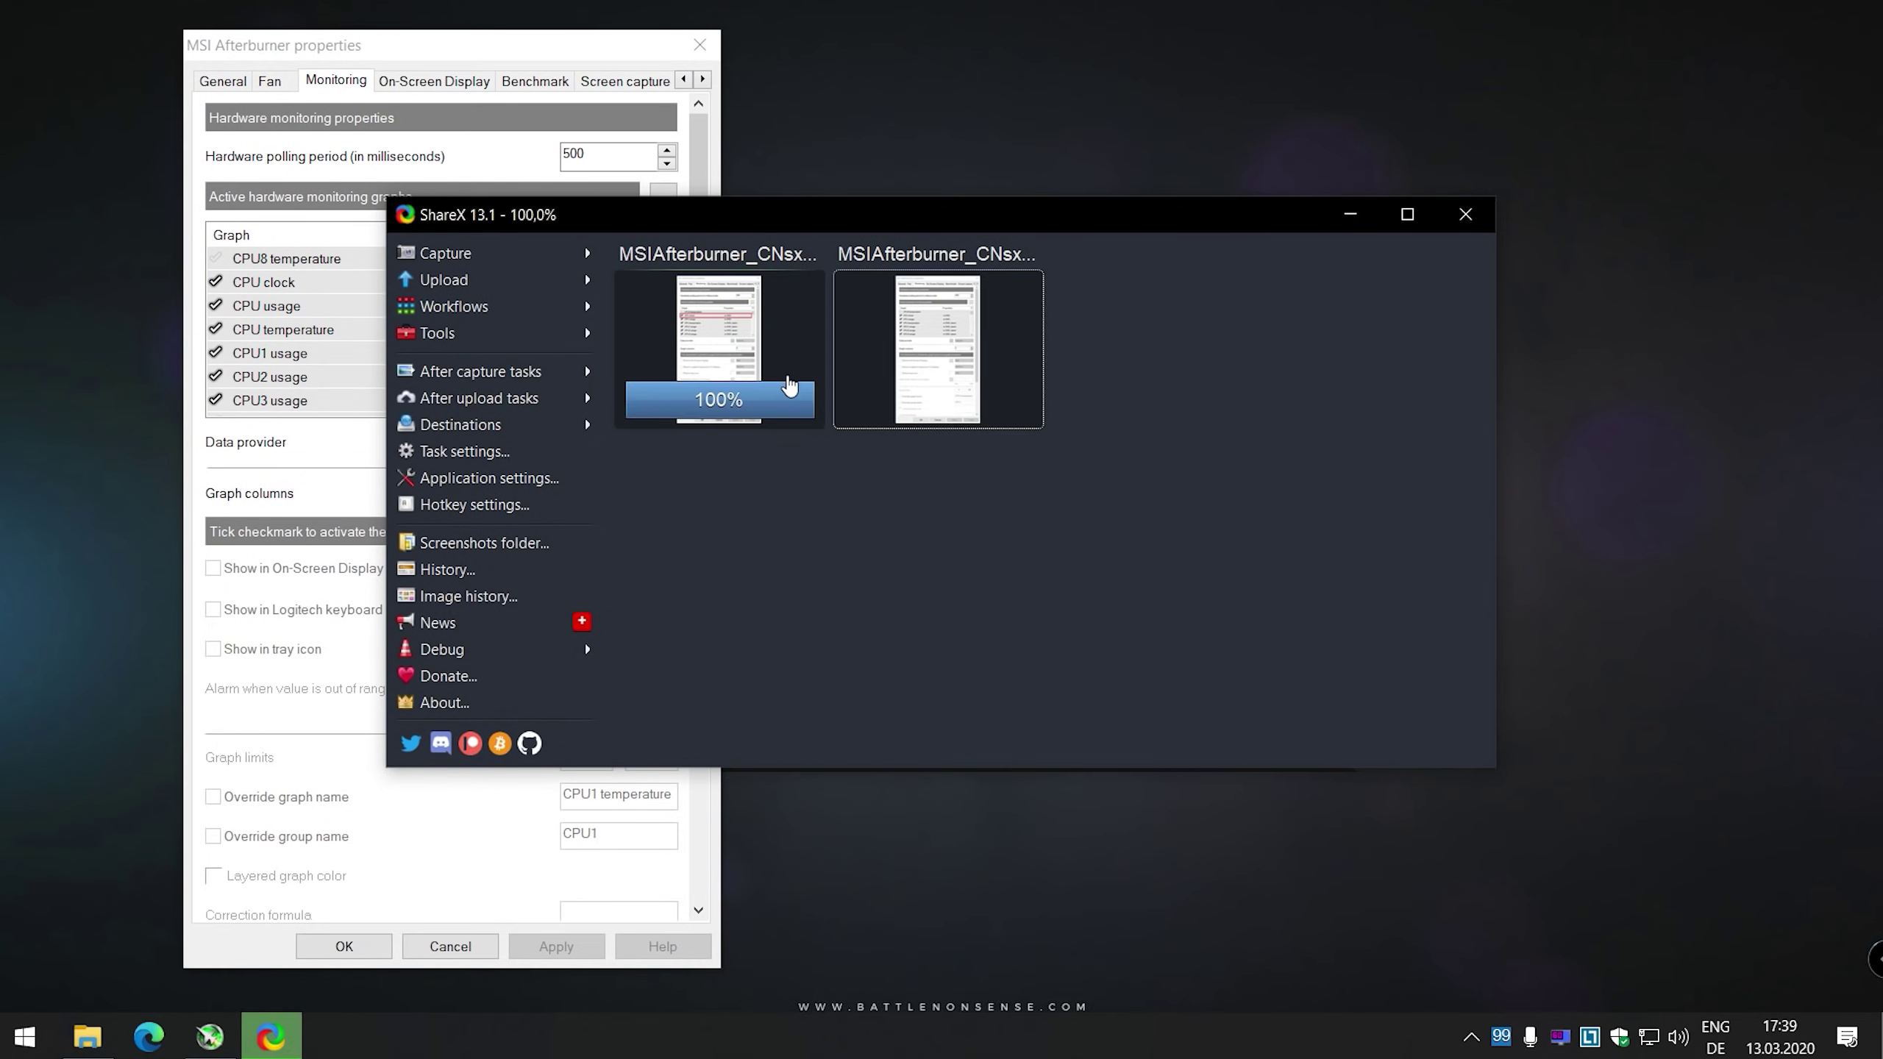
right_click(749, 345)
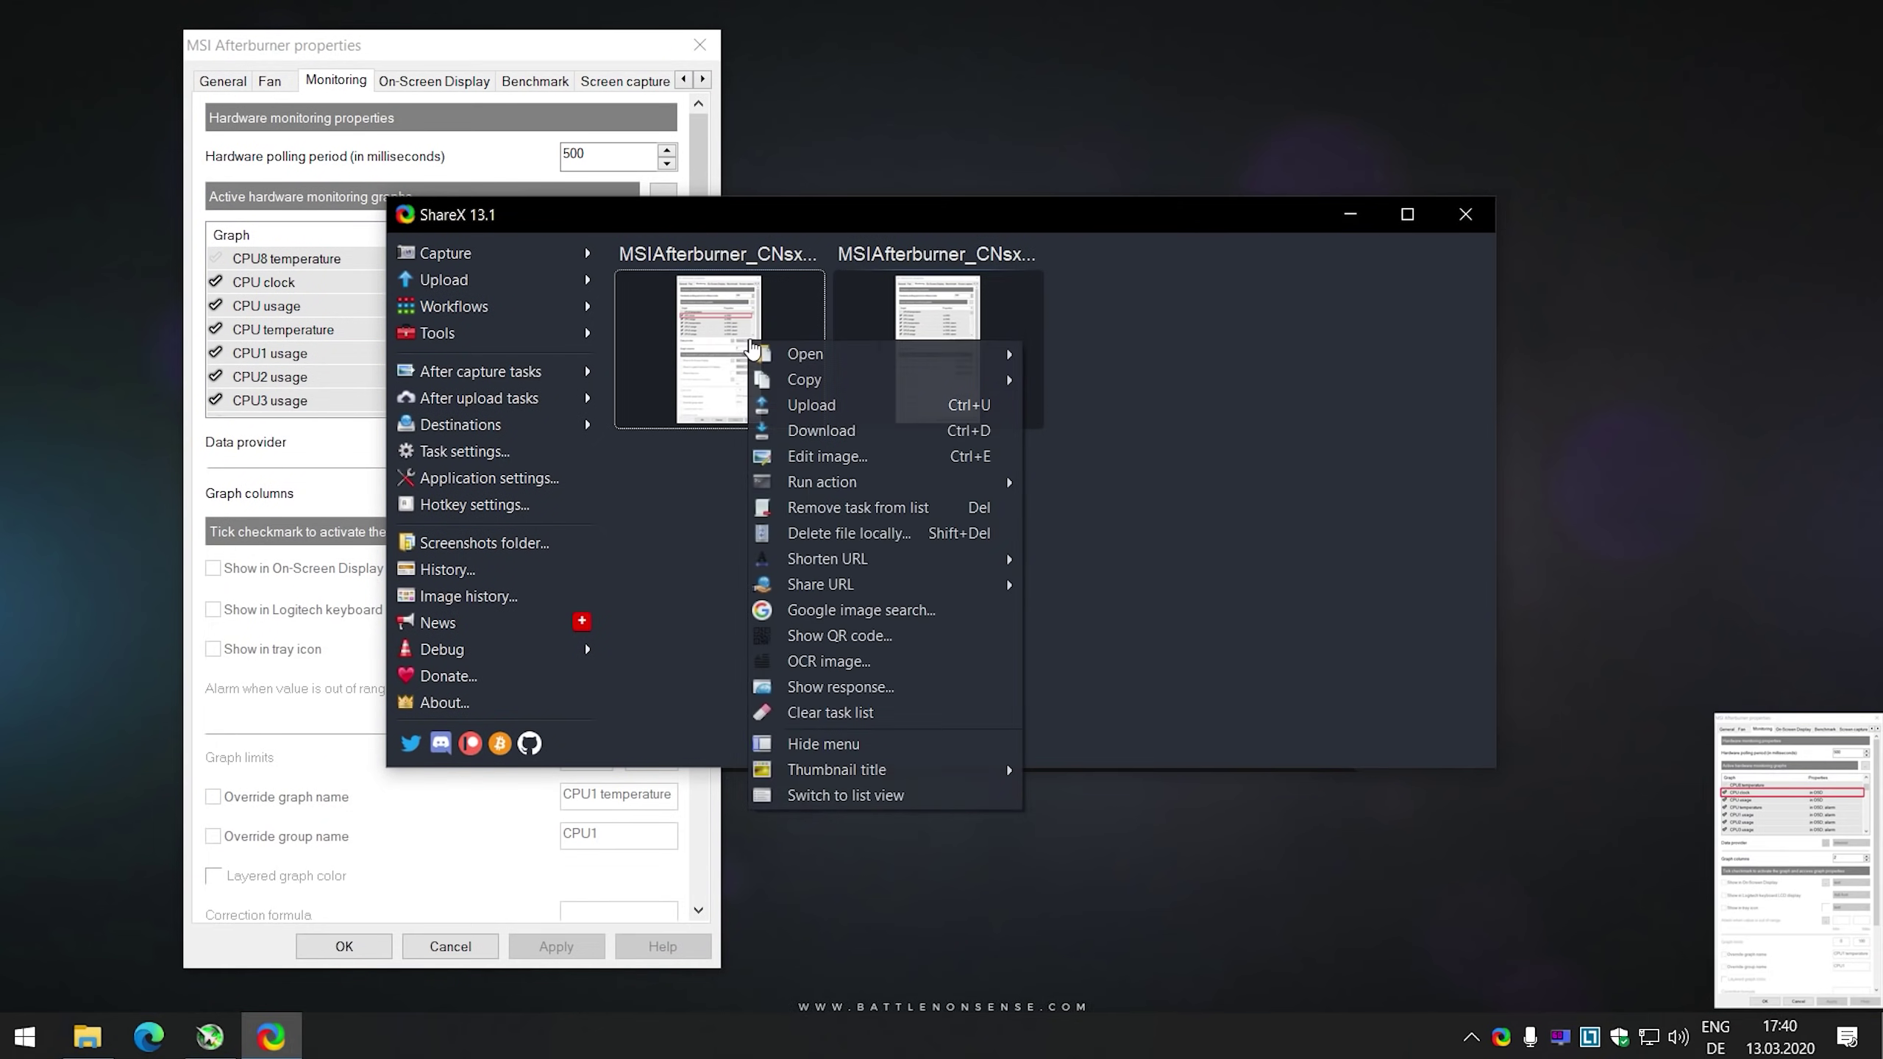
mouse_move(752, 349)
left_click(1053, 370)
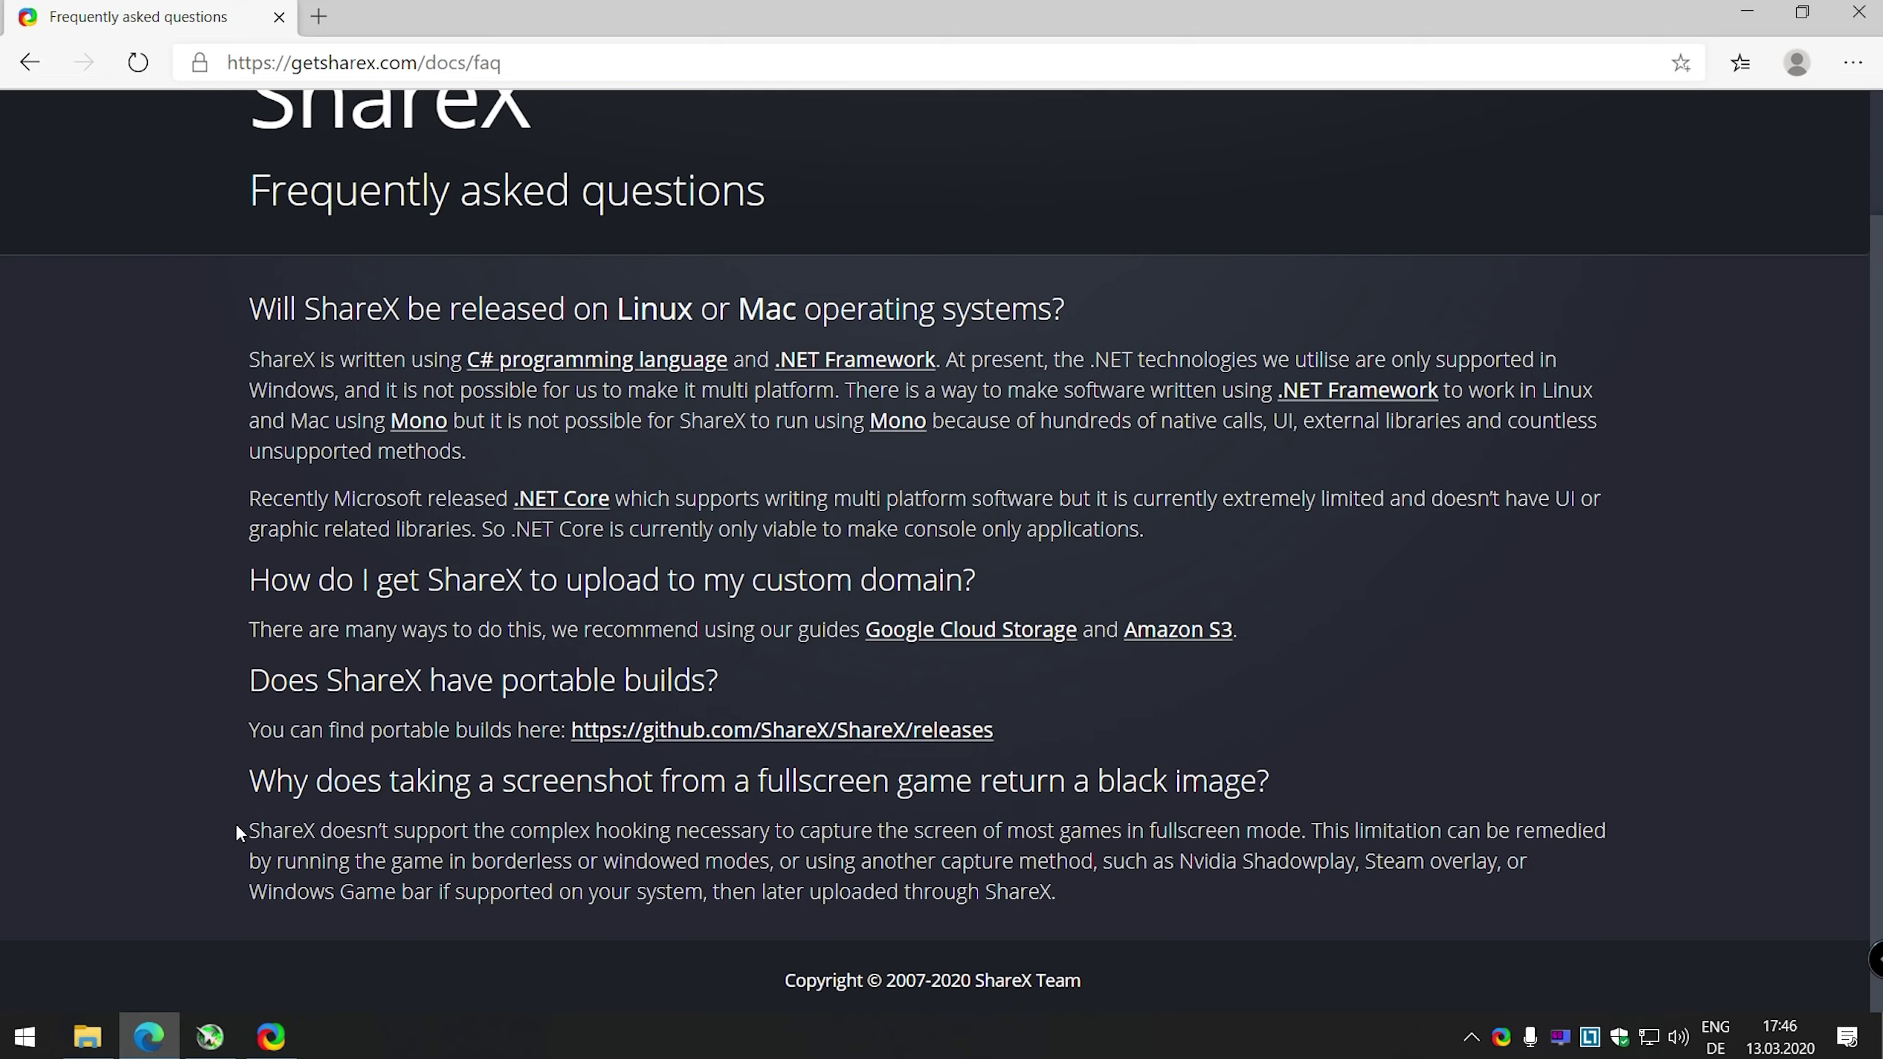
Step: Select the FAQ sentence saying ShareX cannot capture most games in fullscreen mode
left_click_drag(239, 824, 1303, 835)
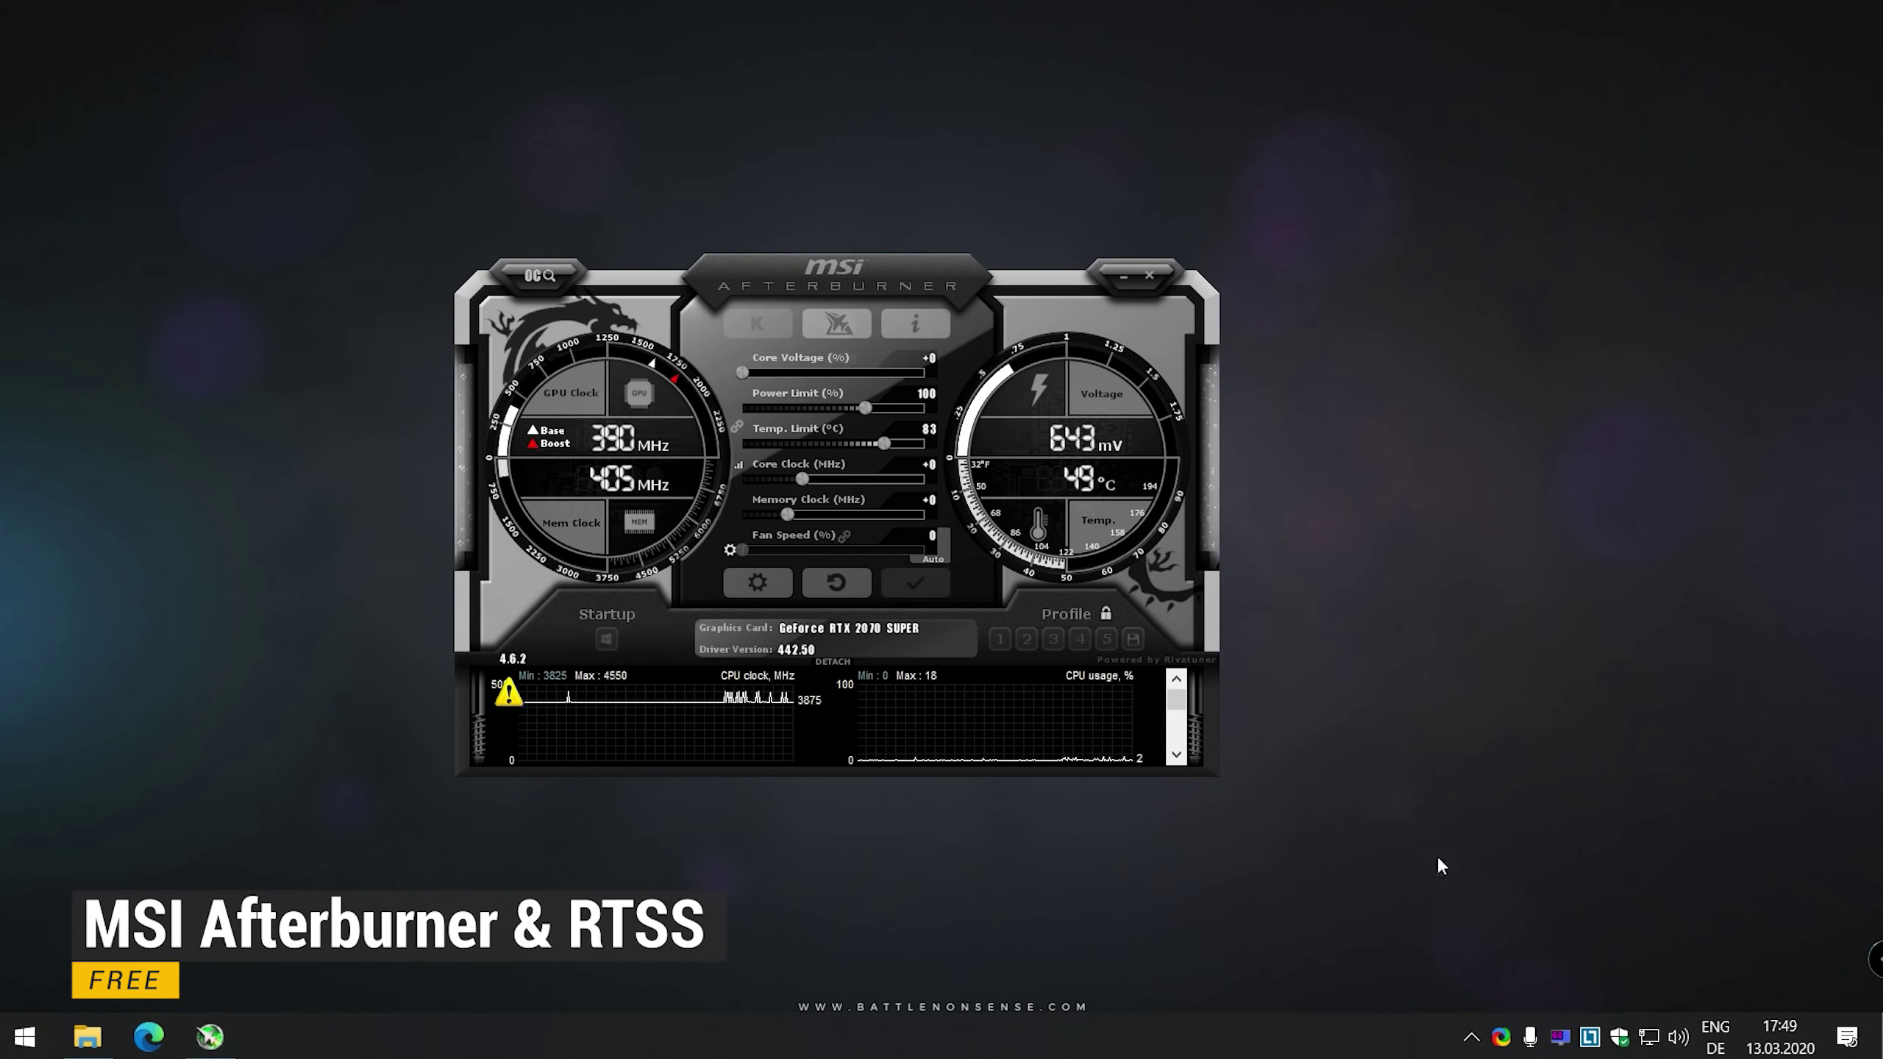
Step: Bring up RivaTuner Statistics Server from the tray, then Afterburner's properties dialog
left_click(1561, 1039)
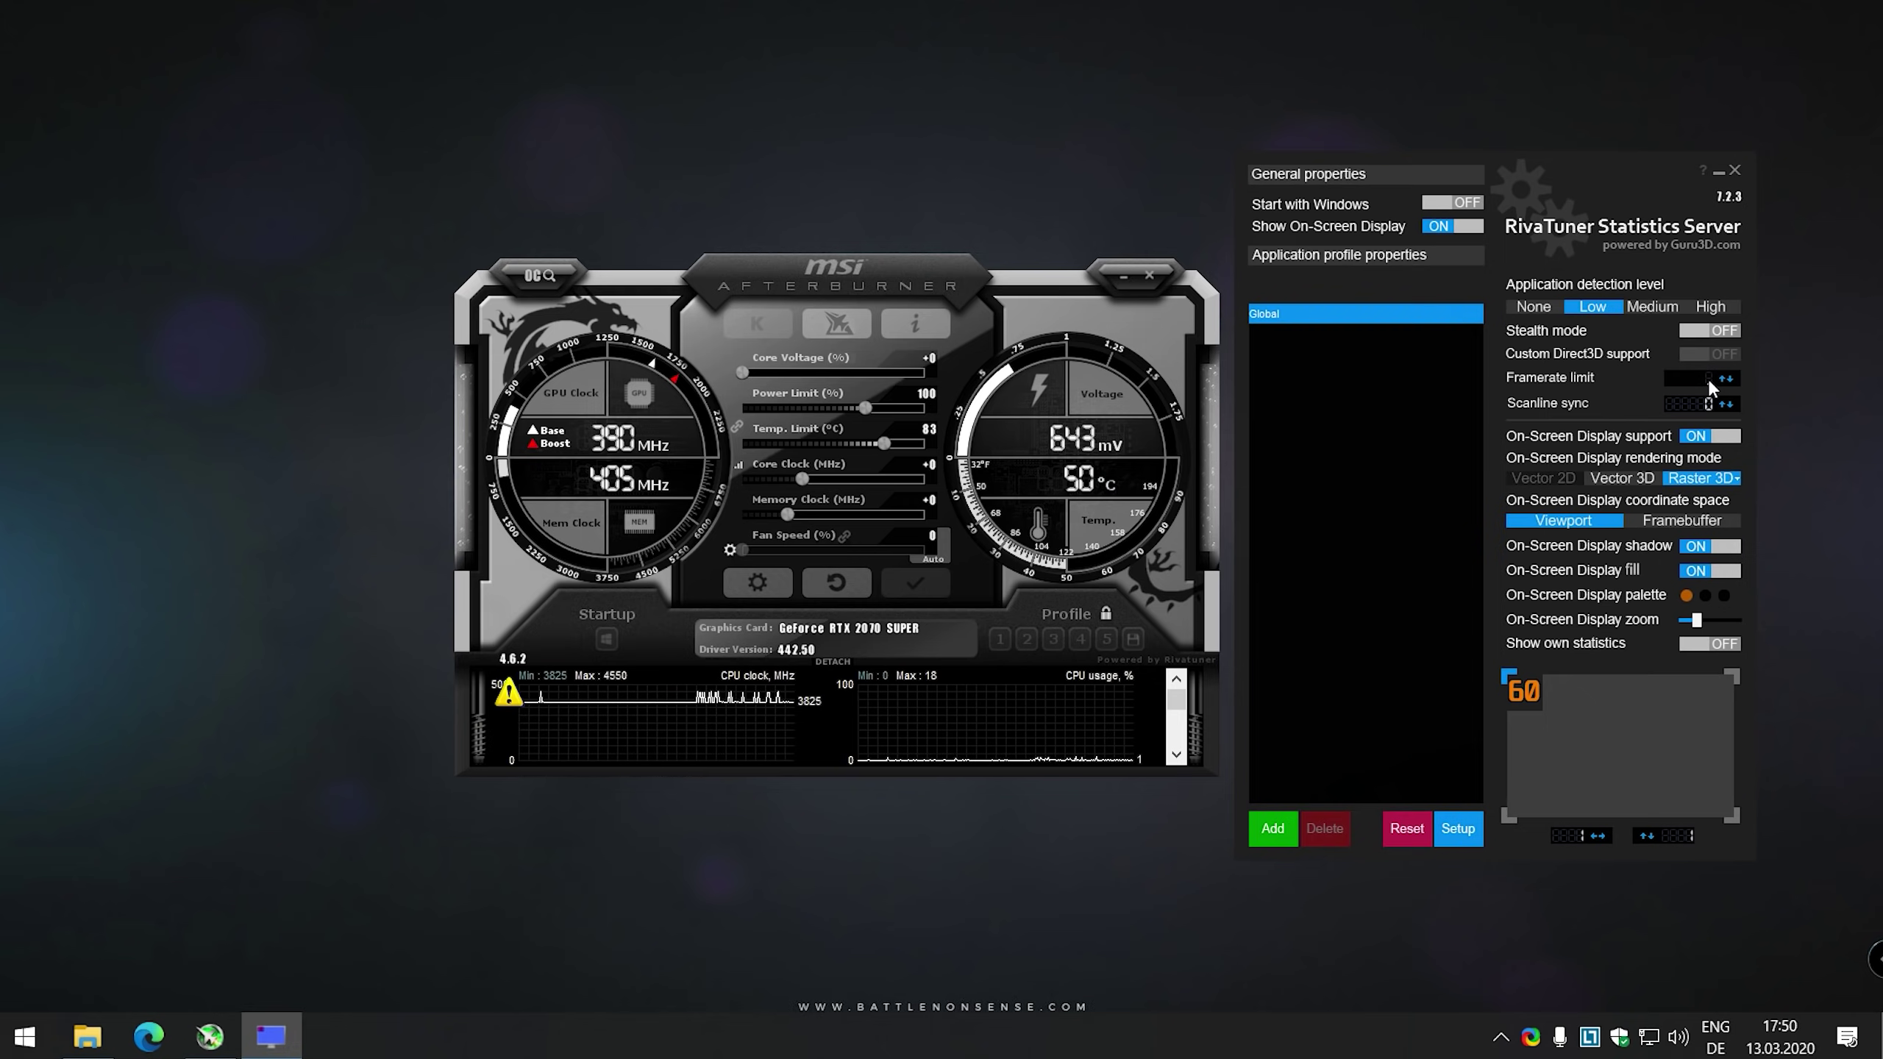
left_click(761, 583)
Step: Scroll the Monitoring tab's graph list down to the Framerate and Frametime OSD entries
left_click(650, 128)
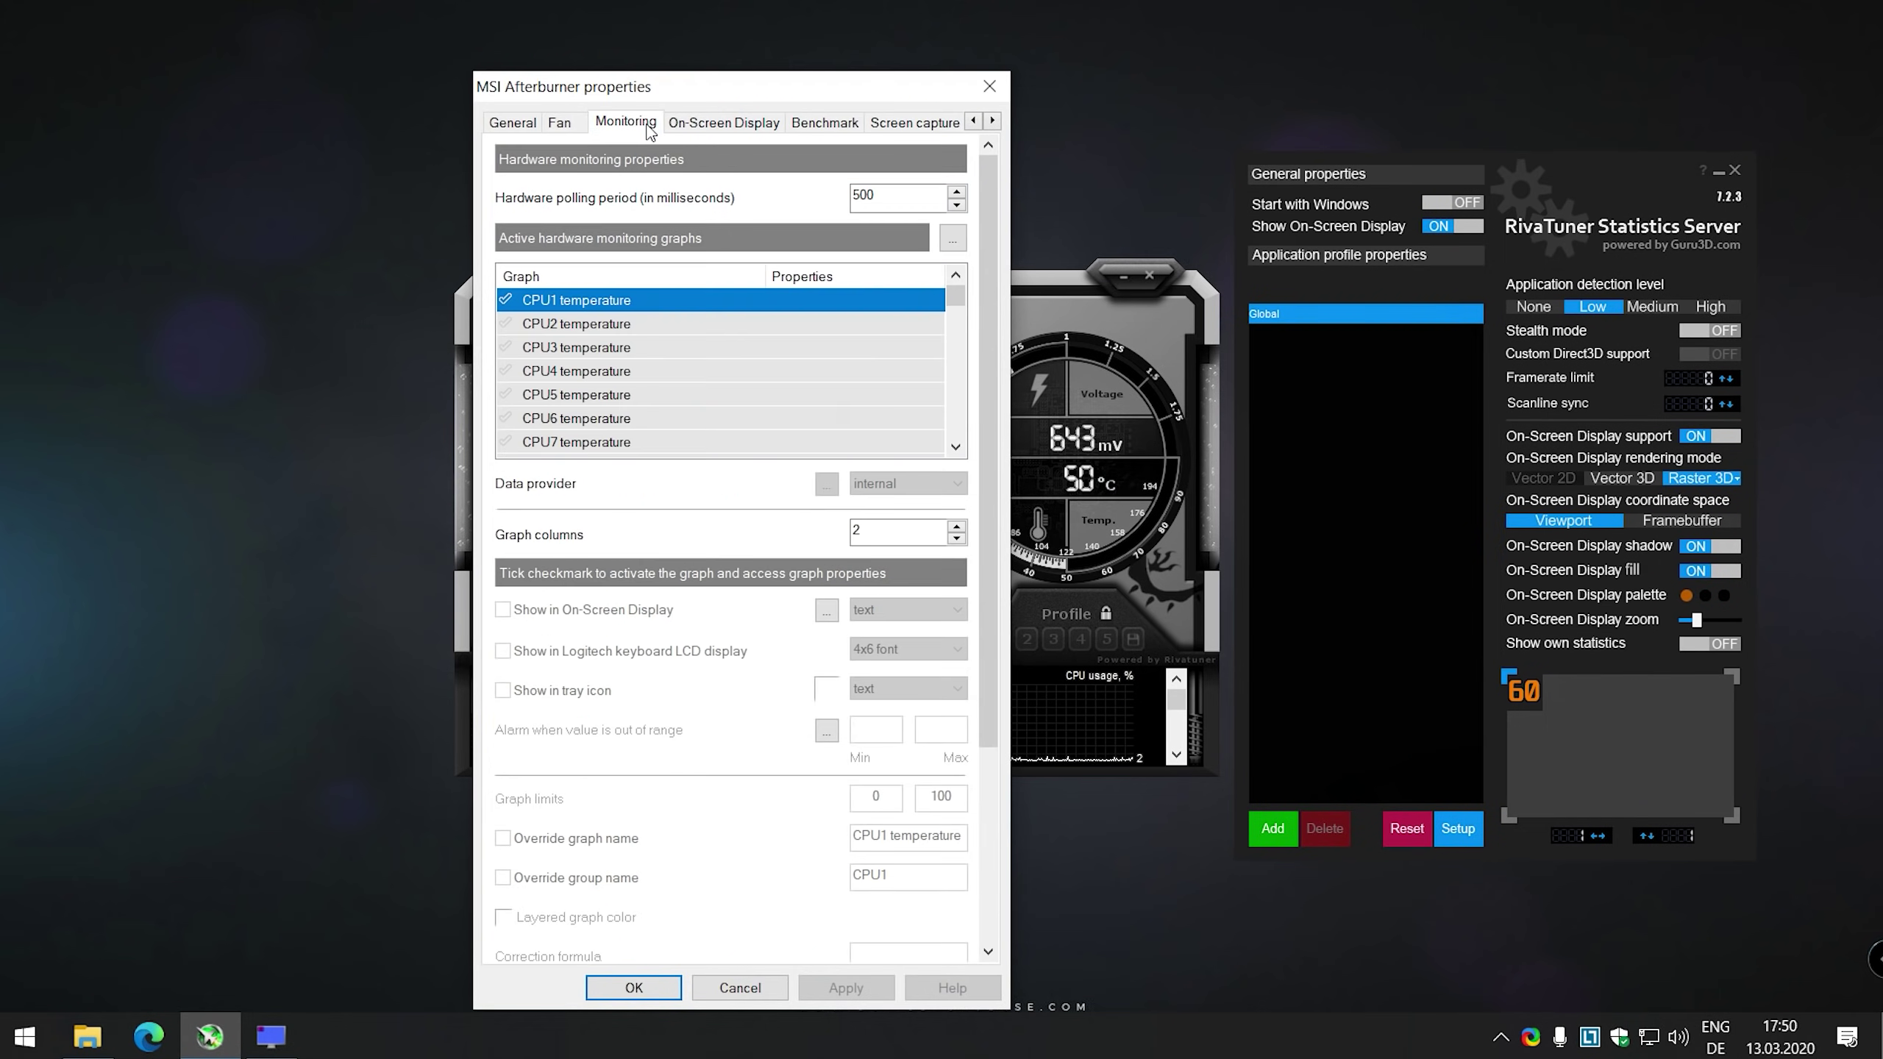
left_click(955, 447)
left_click(956, 446)
left_click(955, 446)
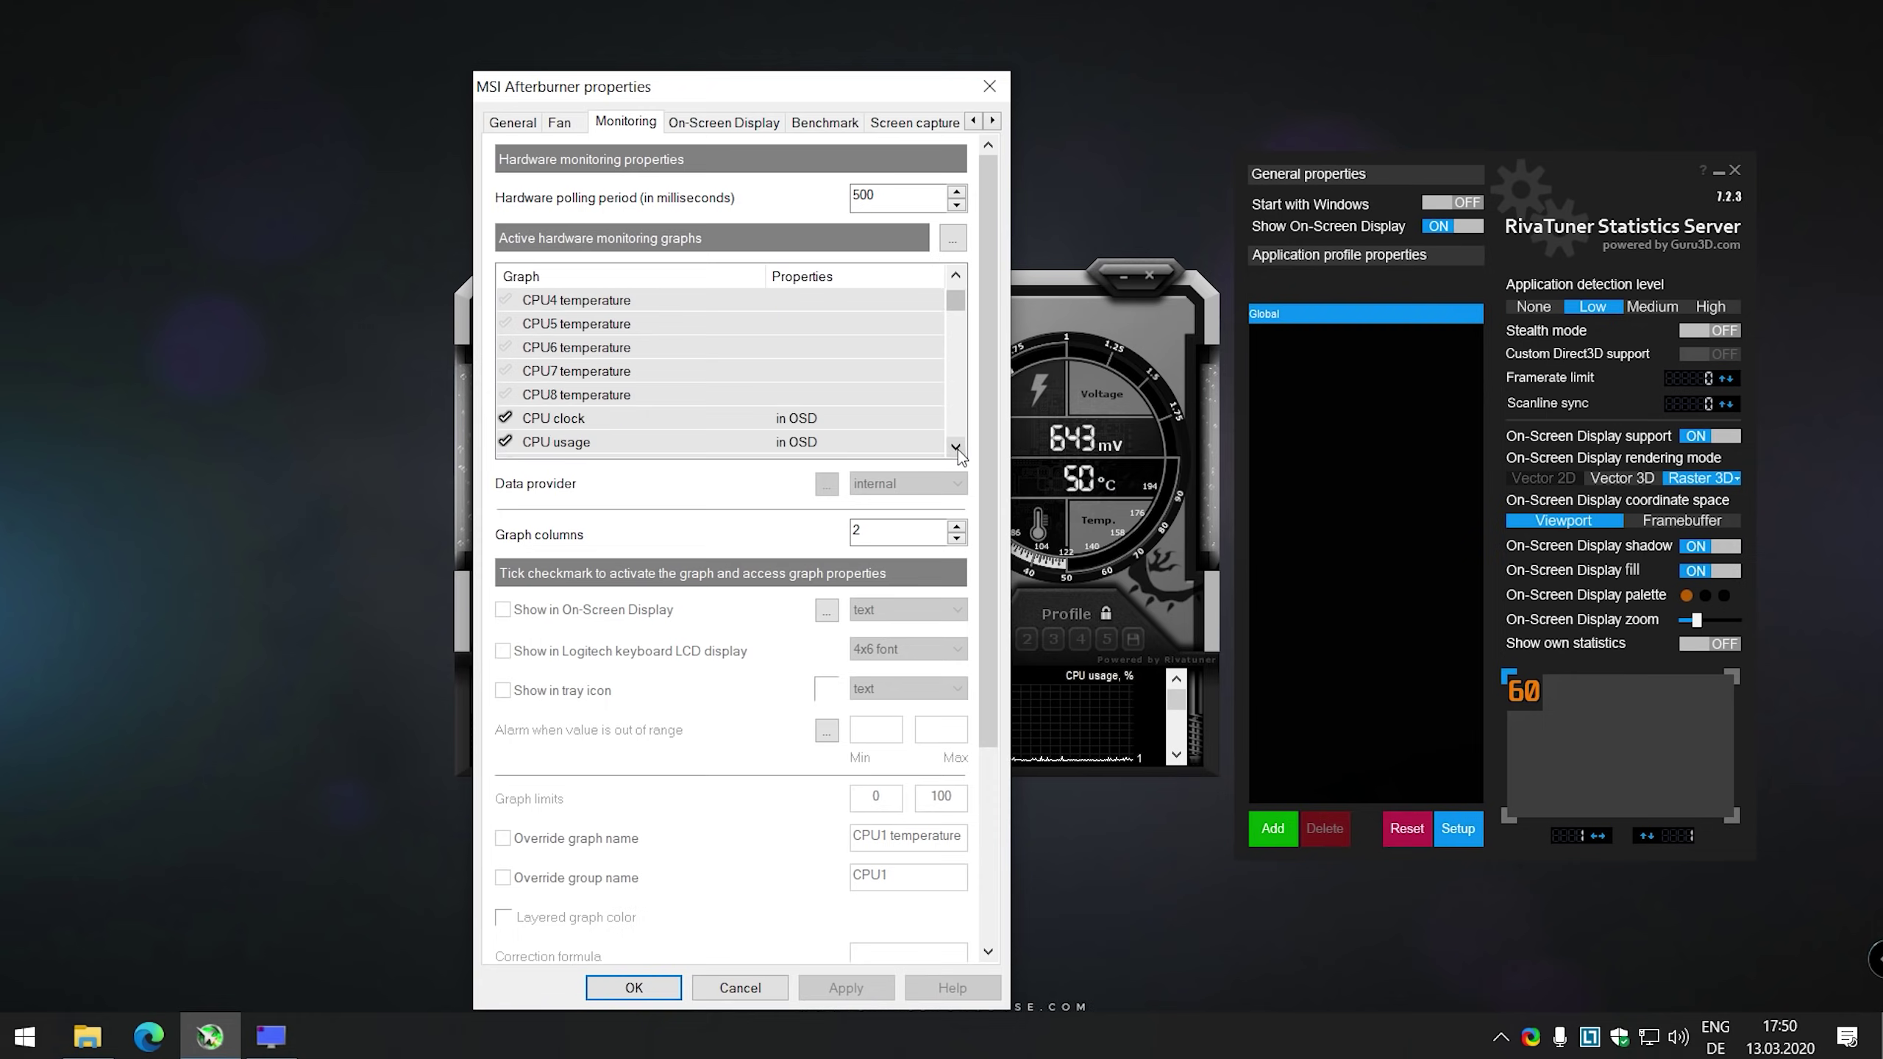
left_click(956, 446)
left_click(956, 446)
left_click(956, 446)
left_click(956, 446)
left_click(956, 447)
left_click(956, 447)
left_click(955, 446)
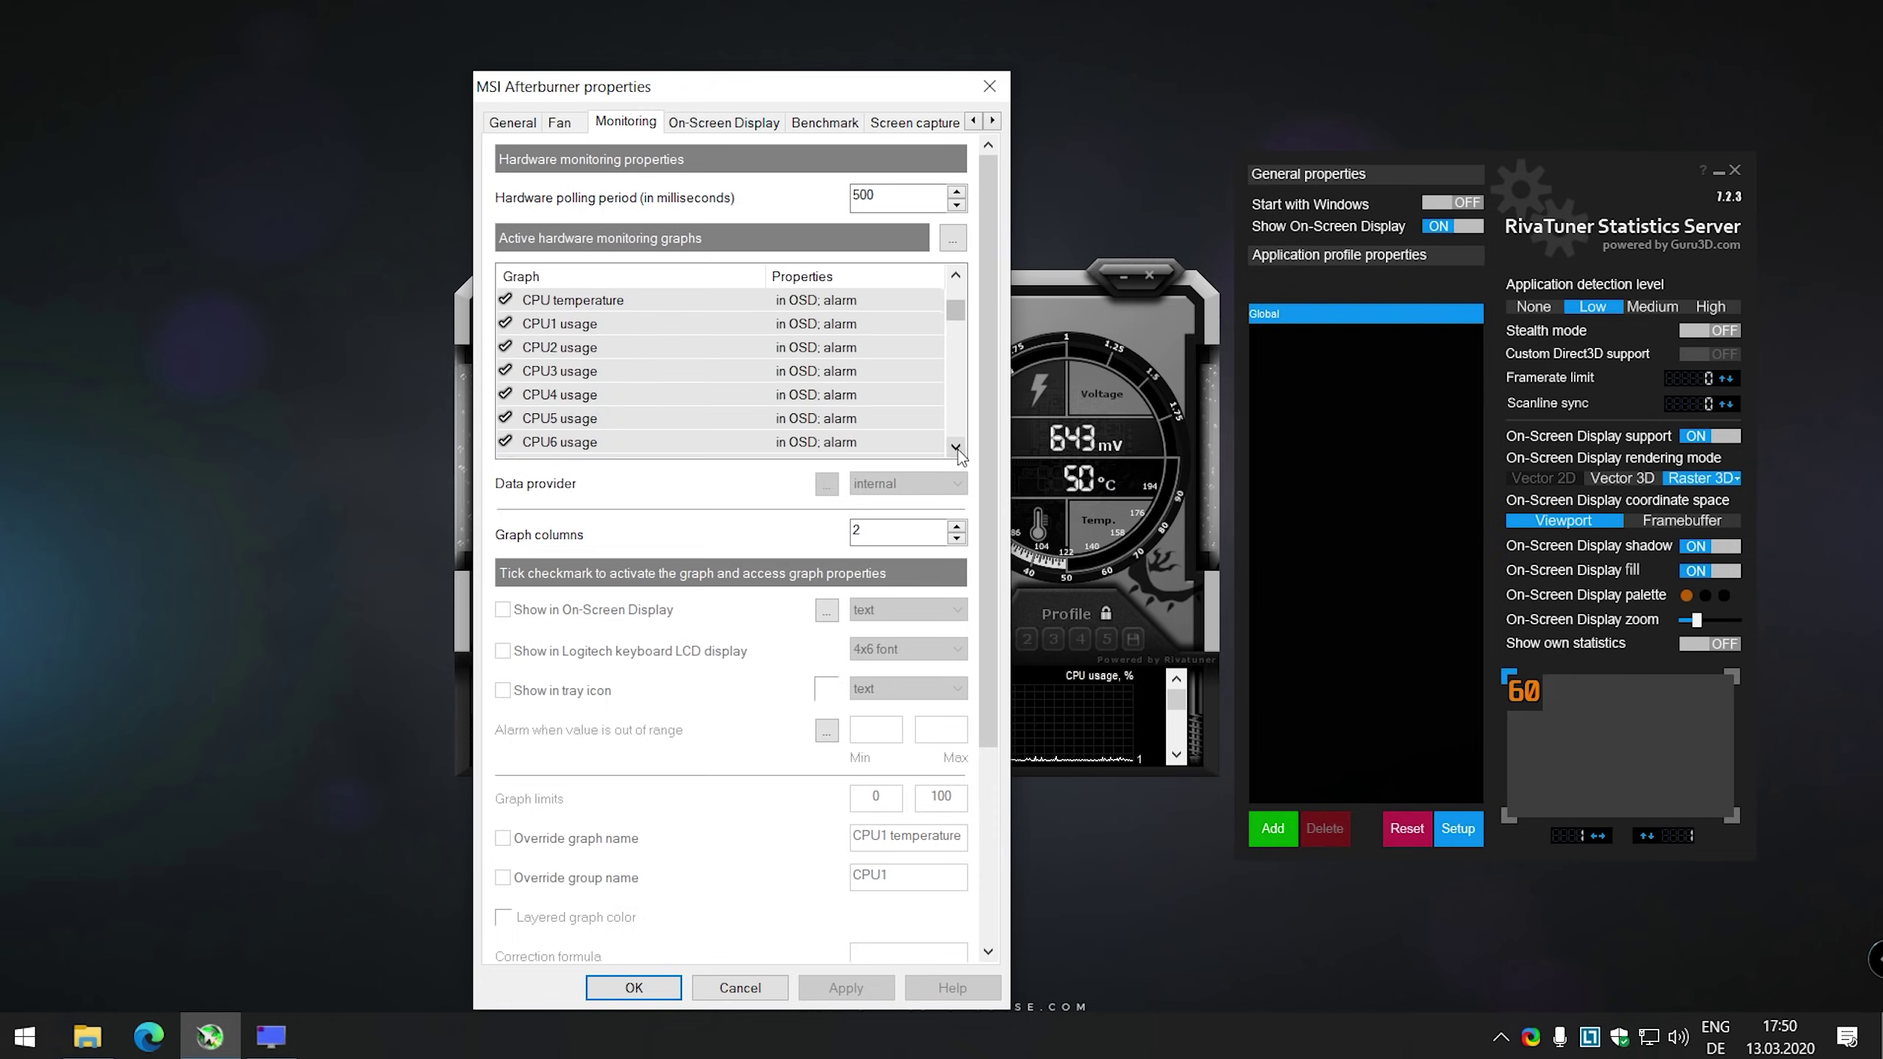
left_click(956, 446)
left_click(955, 447)
left_click(956, 446)
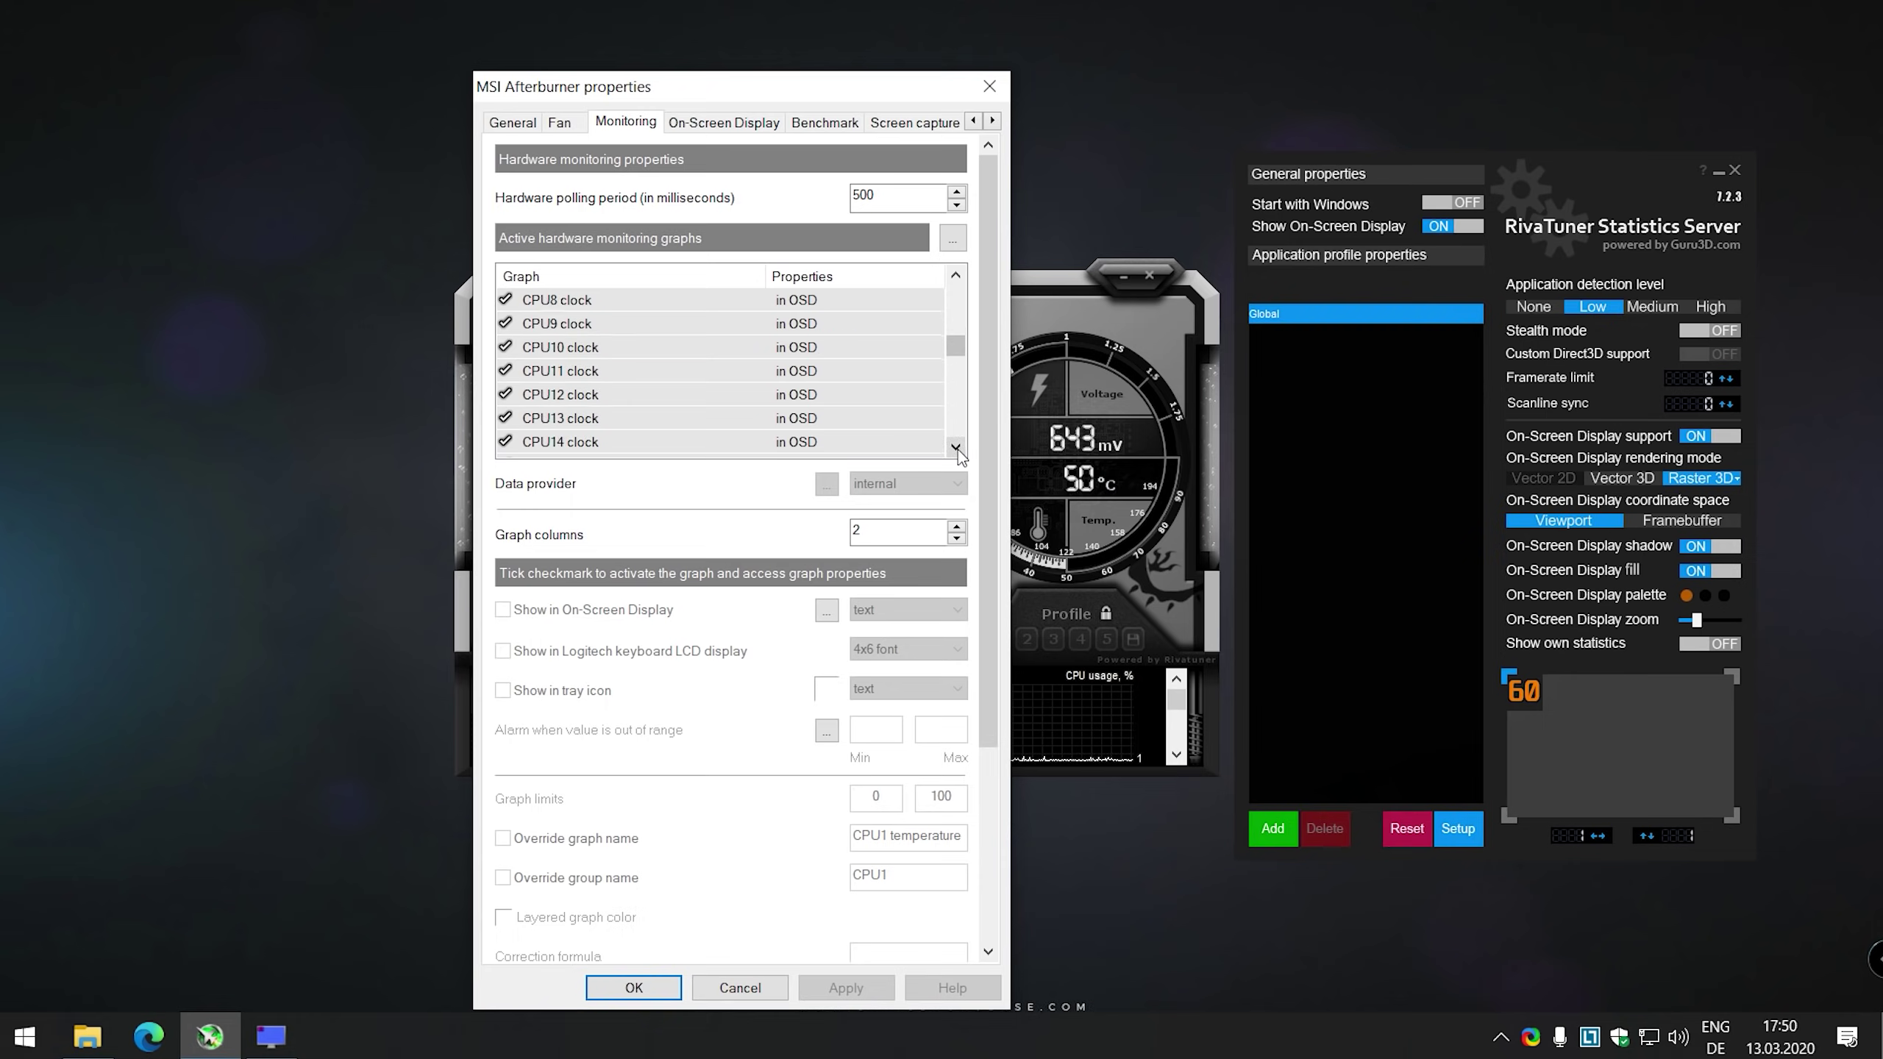
left_click(955, 446)
left_click(956, 446)
left_click(955, 447)
left_click(955, 447)
left_click(956, 446)
left_click(955, 447)
left_click(956, 447)
left_click(956, 447)
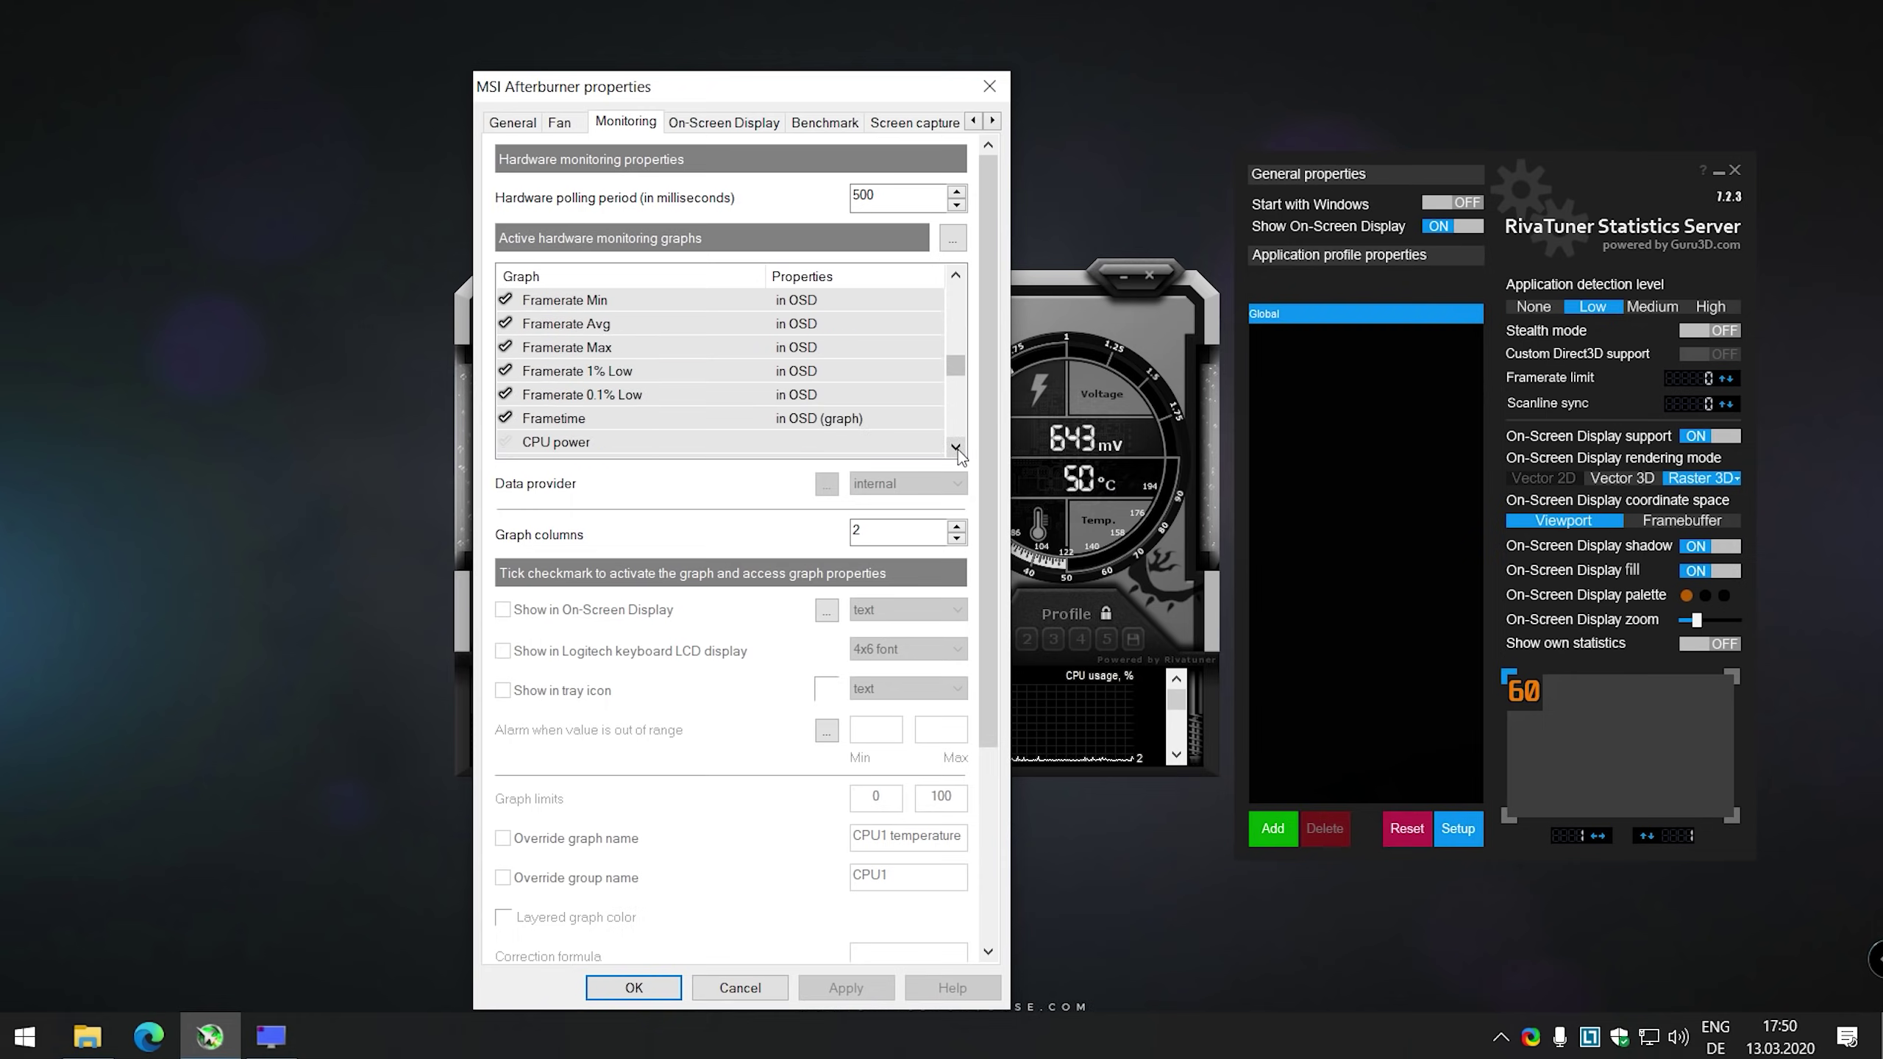
left_click(955, 446)
left_click(956, 447)
left_click(956, 447)
left_click(955, 447)
left_click(956, 447)
left_click(956, 447)
left_click(956, 446)
left_click(955, 446)
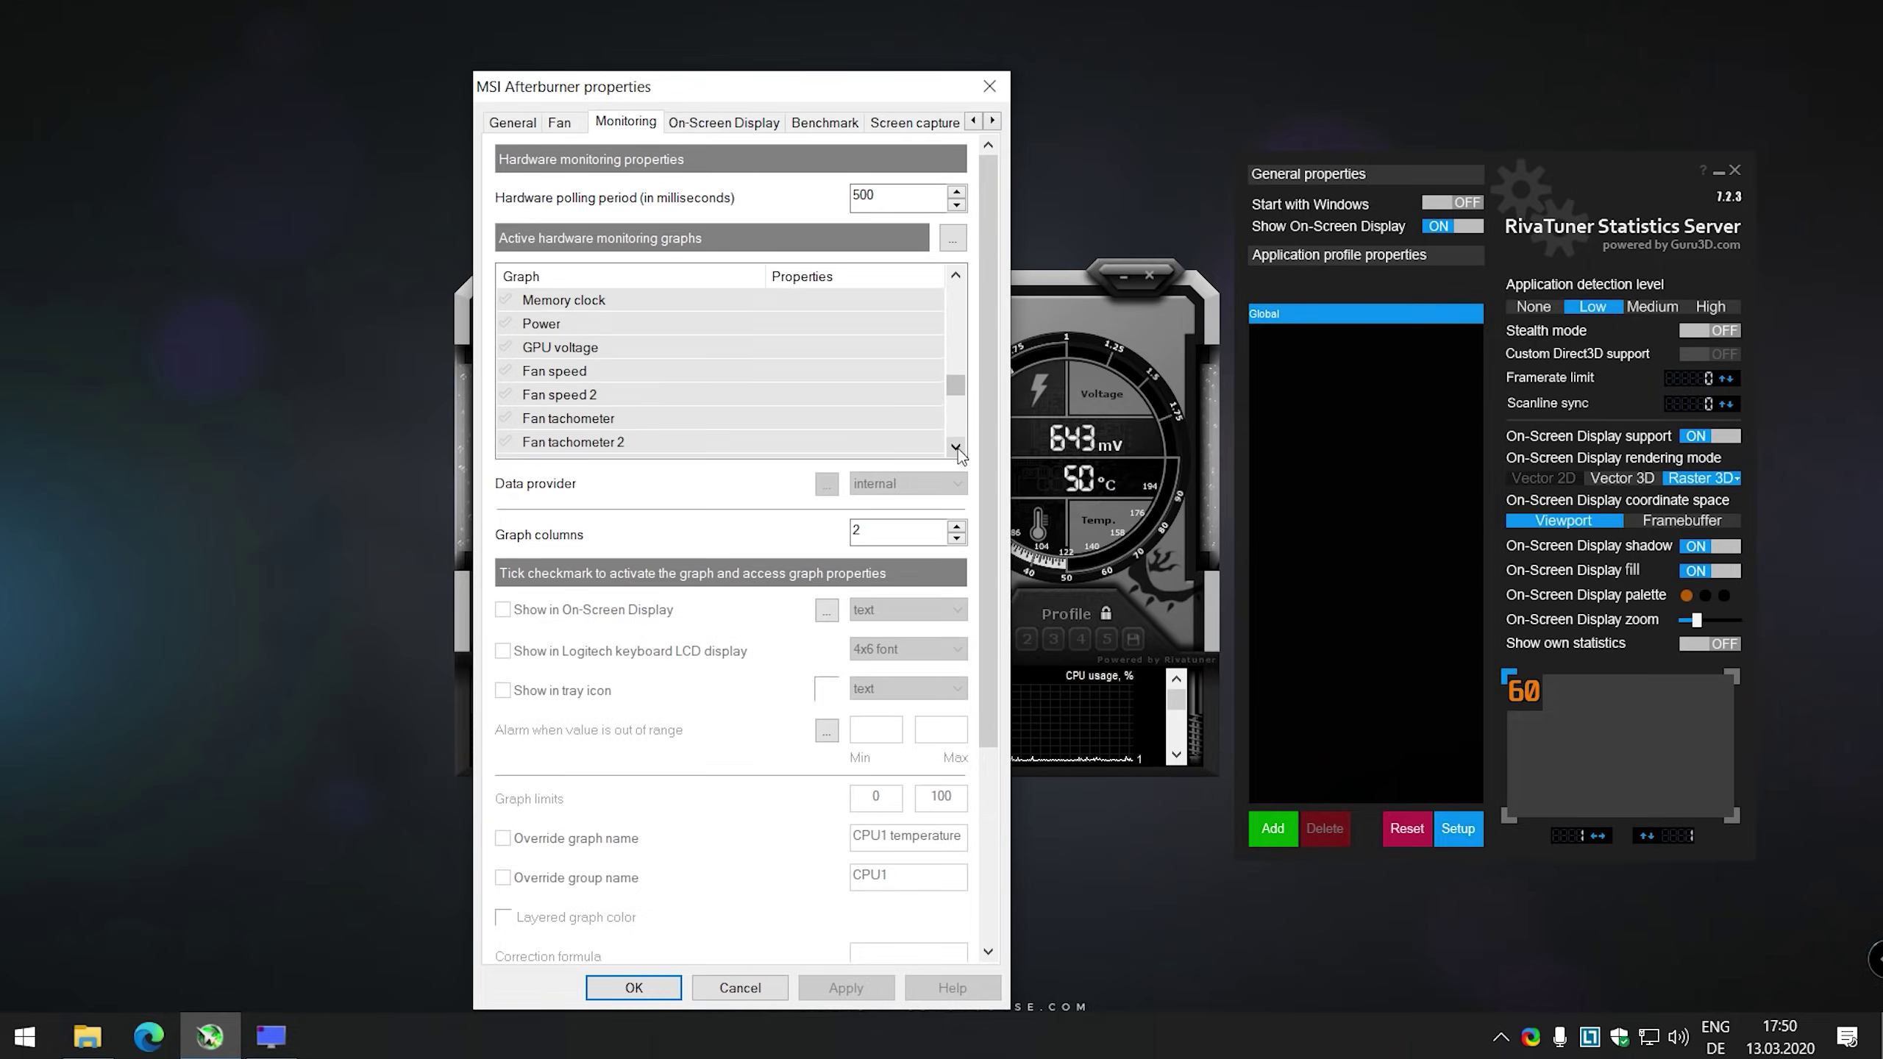